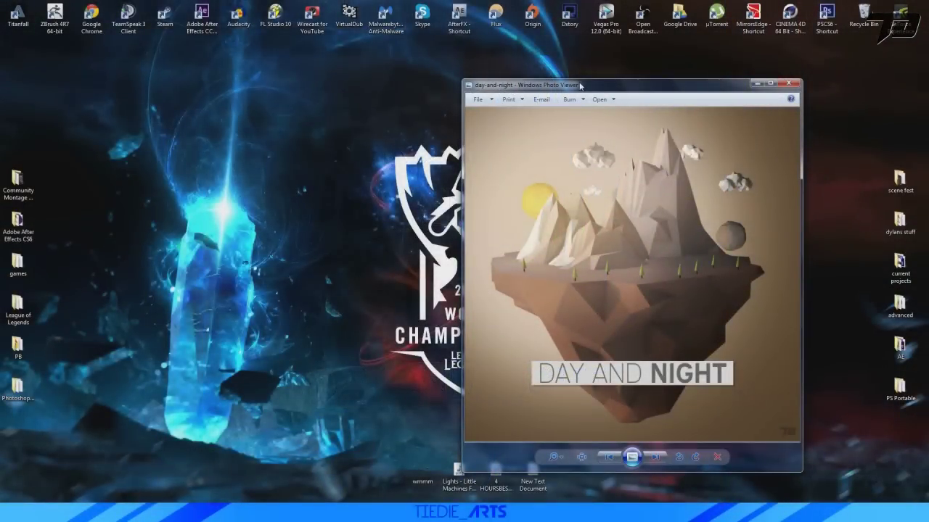
Examine the day-and-night low-poly reference image, then return to the empty CINEMA 4D scene
{"action": "left_click_drag", "start_coordinate": [579, 85], "coordinate": [299, 72]}
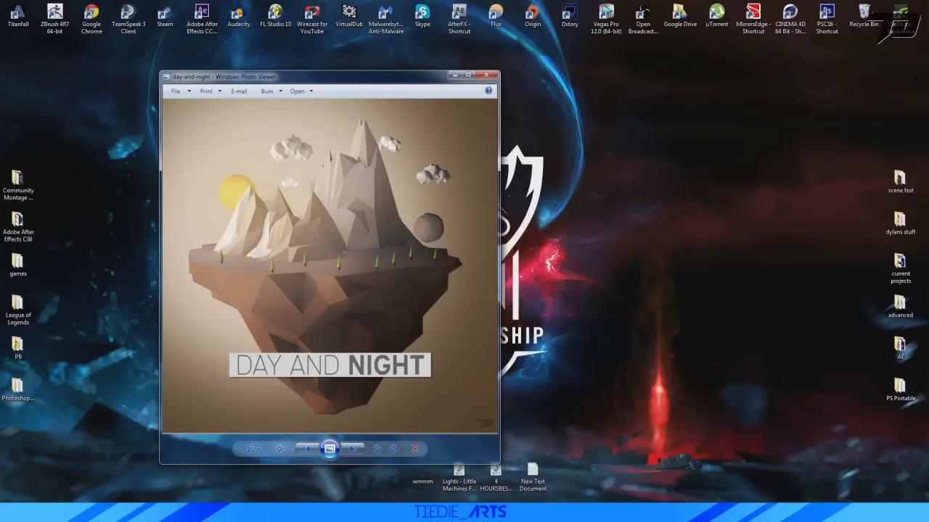
{"action": "left_click_drag", "start_coordinate": [348, 81], "coordinate": [466, 45]}
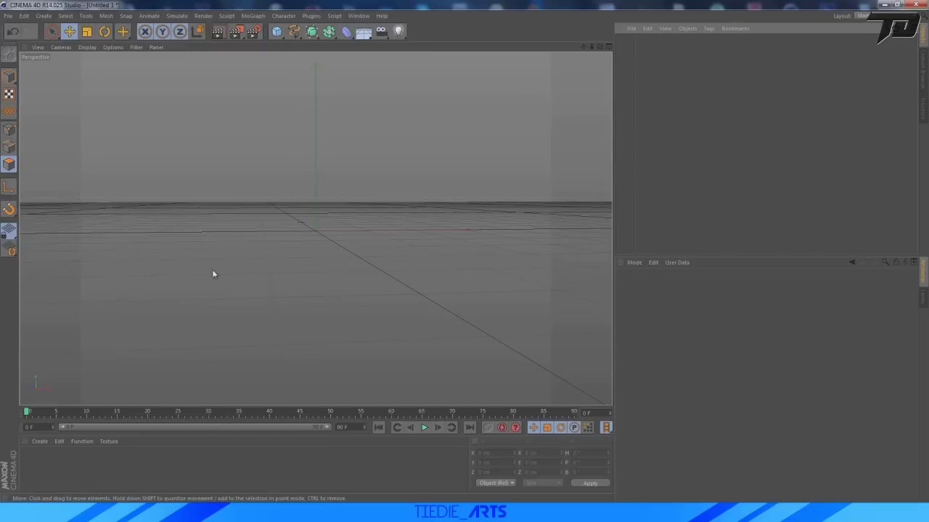
{"action": "left_click_drag", "start_coordinate": [600, 46], "coordinate": [315, 228]}
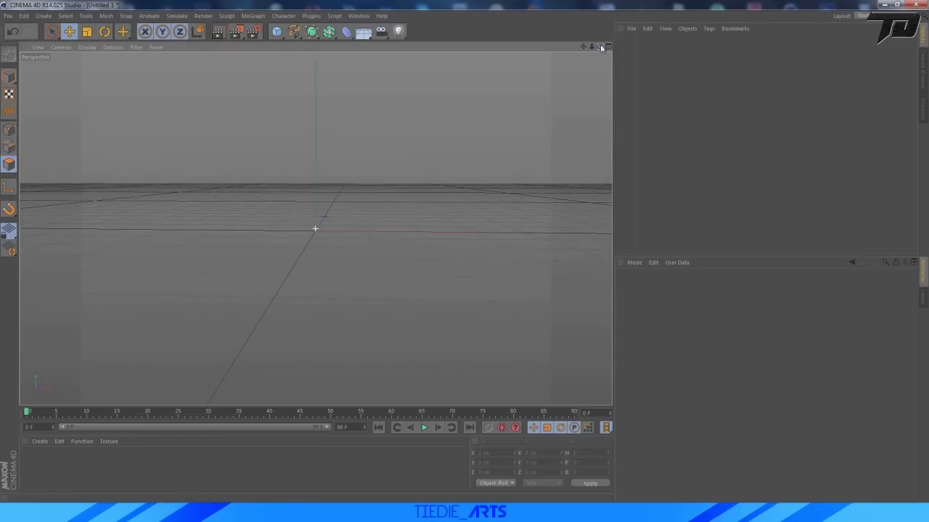
{"action": "key", "text": "alt+Tab"}
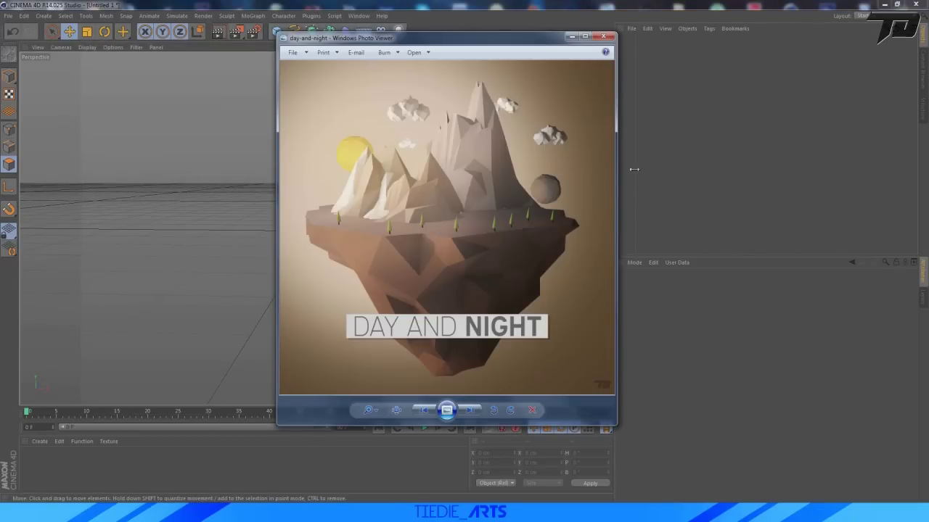
{"action": "left_click", "coordinate": [703, 133]}
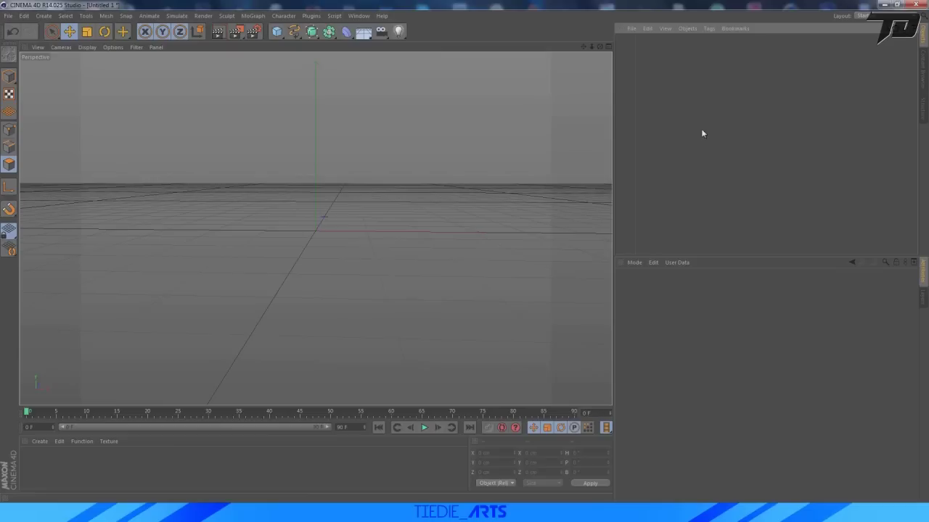
Add a sphere primitive to the scene and set its radius to 250 cm
{"action": "left_click", "coordinate": [277, 31]}
{"action": "left_click", "coordinate": [470, 63]}
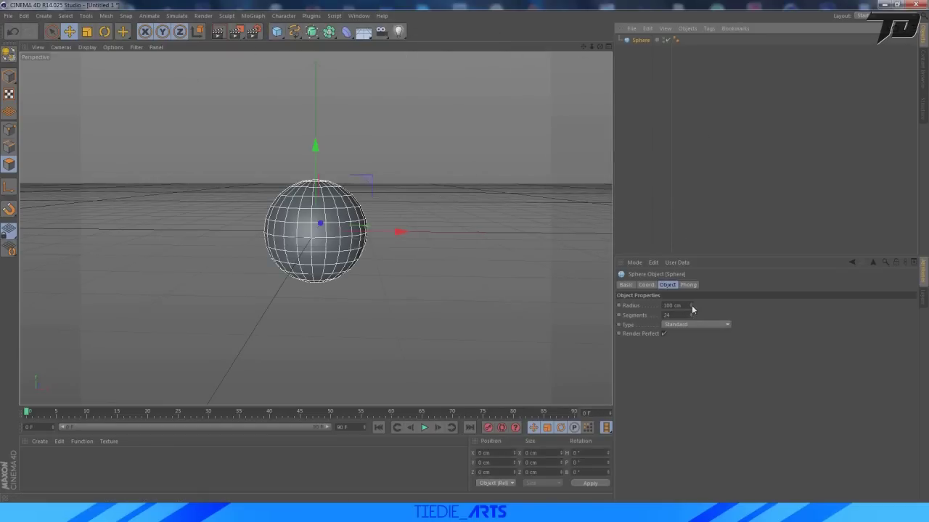
{"action": "left_click_drag", "start_coordinate": [692, 307], "coordinate": [692, 270]}
{"action": "left_click_drag", "start_coordinate": [689, 310], "coordinate": [690, 307]}
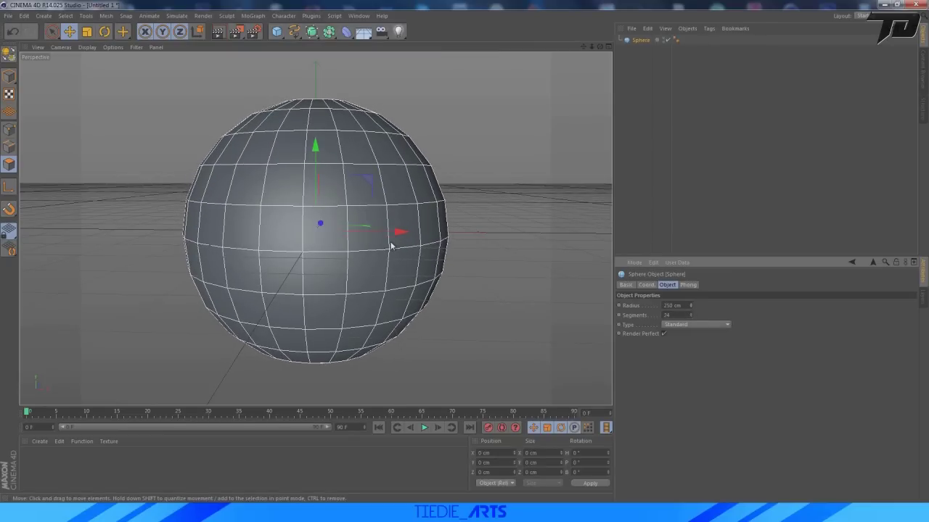
Set the sphere's segments to 100 and change its type to Octahedron
{"action": "left_click_drag", "start_coordinate": [690, 315], "coordinate": [691, 285]}
{"action": "left_click", "coordinate": [690, 318]}
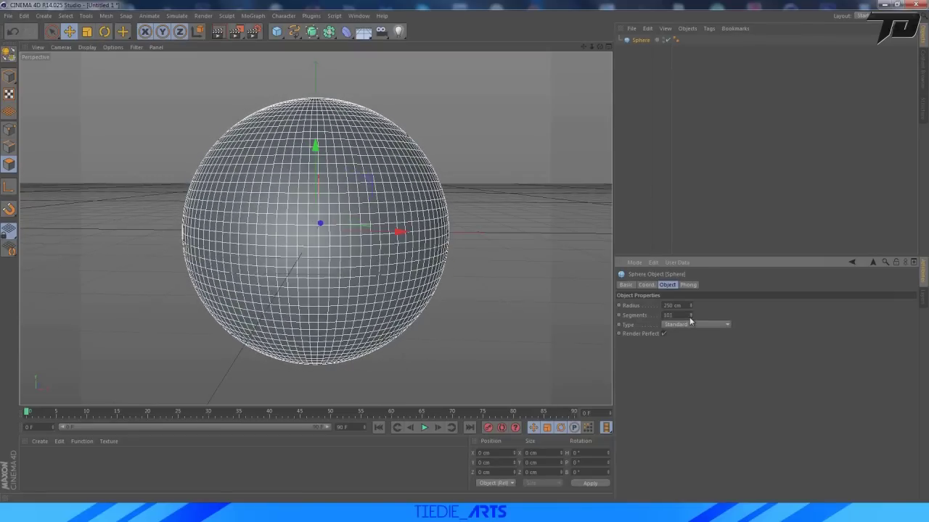
{"action": "left_click", "coordinate": [690, 317]}
{"action": "left_click", "coordinate": [690, 318]}
{"action": "left_click", "coordinate": [675, 325]}
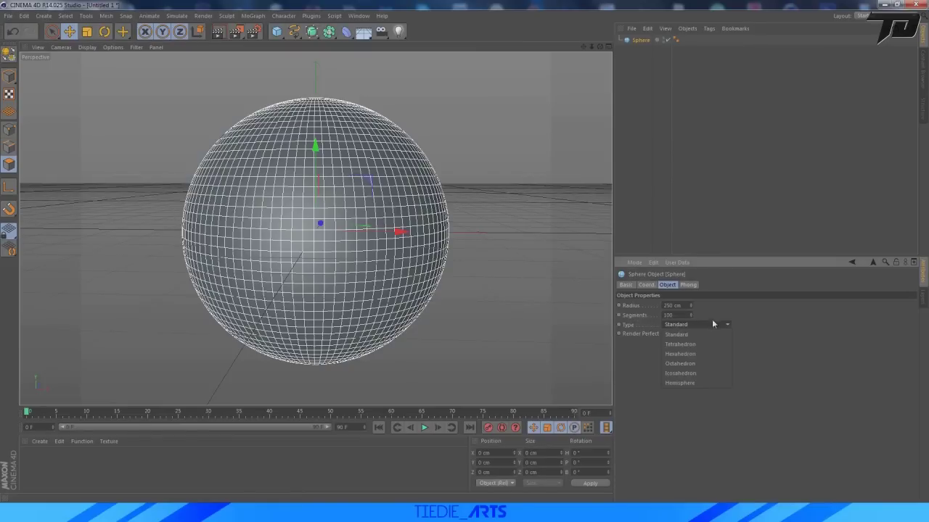
{"action": "left_click", "coordinate": [702, 363]}
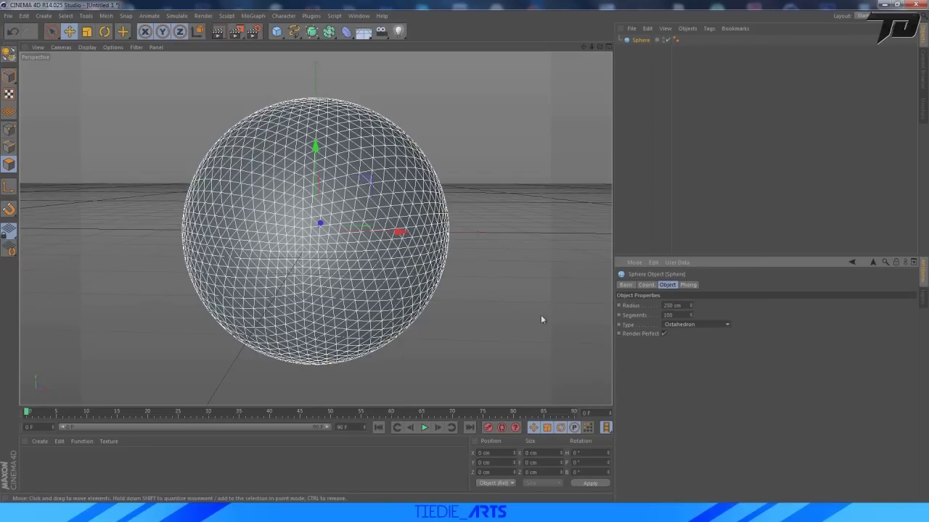
{"action": "left_click", "coordinate": [703, 324]}
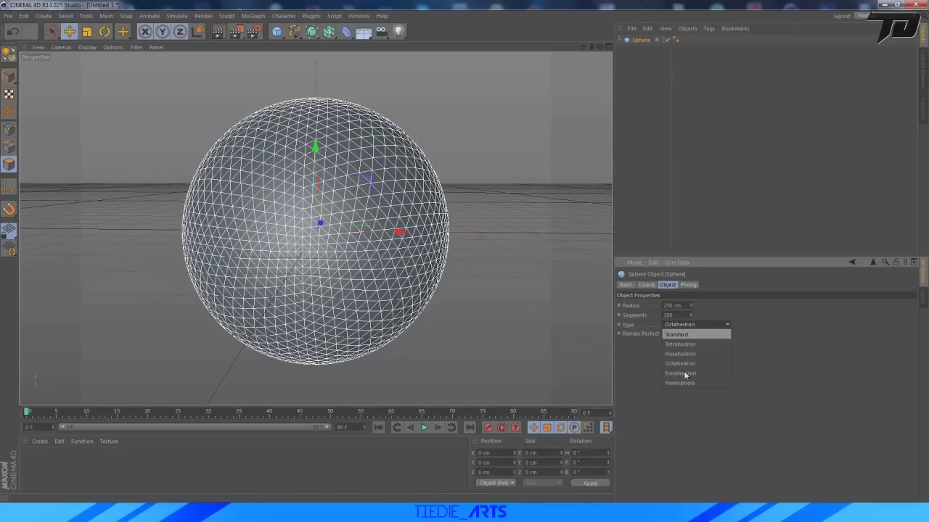
{"action": "left_click", "coordinate": [819, 343]}
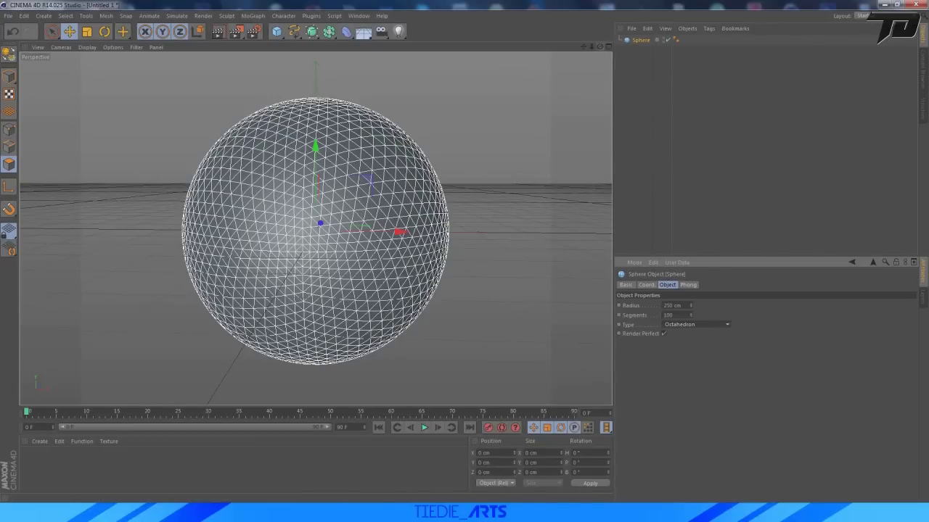
Delete the Phong tag from the sphere
{"action": "mouse_move", "coordinate": [600, 46]}
{"action": "left_mouse_down"}
{"action": "mouse_move", "coordinate": [603, 54]}
{"action": "mouse_move", "coordinate": [578, 48]}
{"action": "mouse_move", "coordinate": [591, 47]}
{"action": "left_mouse_up"}
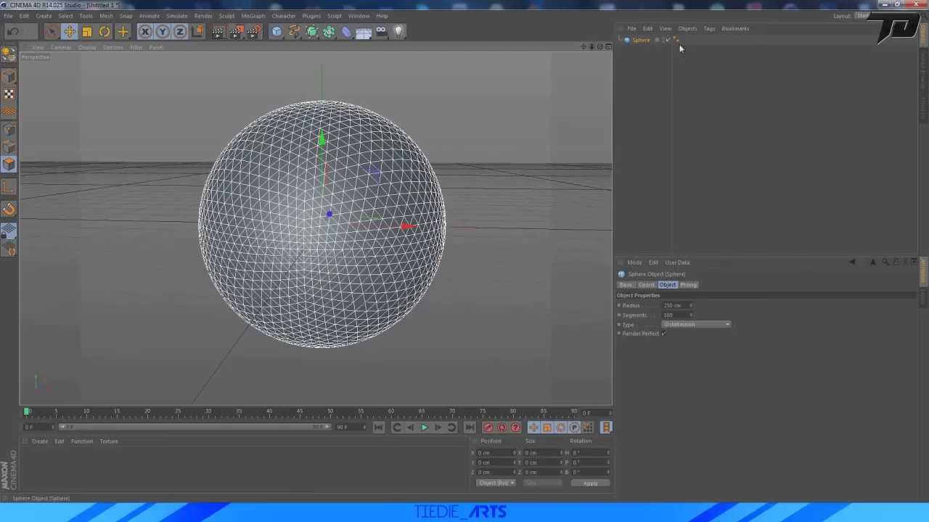
{"action": "left_click", "coordinate": [676, 39]}
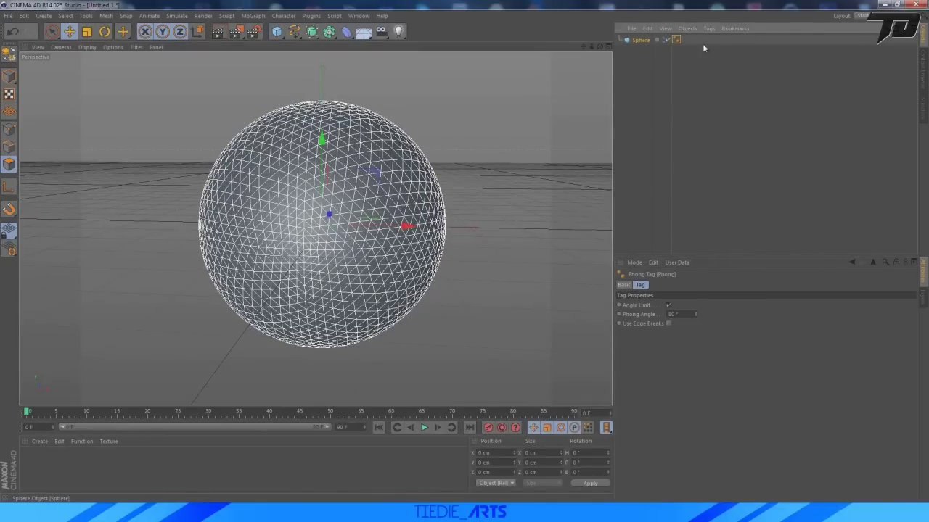
{"action": "key", "text": "Delete"}
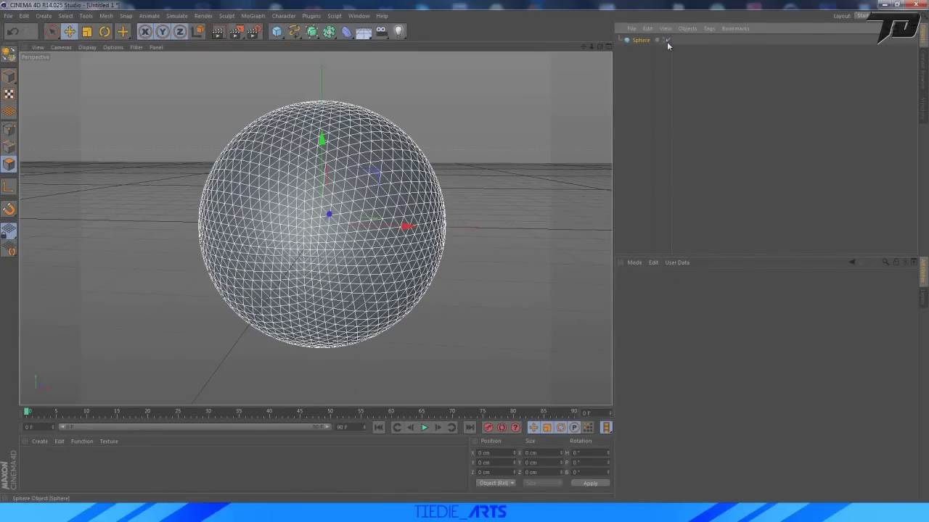
Add a Polygon Reduction deformer as a child of the sphere and inspect the faceted mesh
{"action": "mouse_move", "coordinate": [584, 48]}
{"action": "left_mouse_down"}
{"action": "mouse_move", "coordinate": [607, 24]}
{"action": "mouse_move", "coordinate": [638, 53]}
{"action": "mouse_move", "coordinate": [584, 47]}
{"action": "left_mouse_up"}
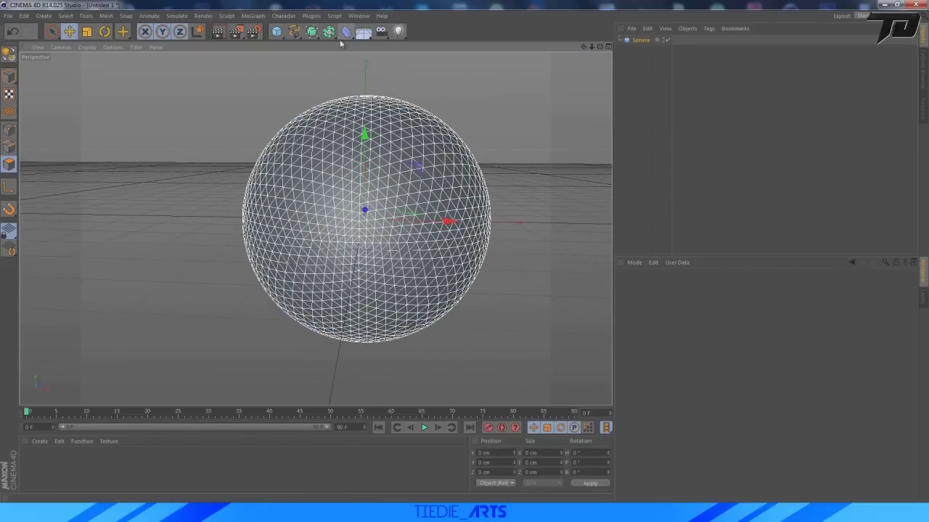
{"action": "left_click", "coordinate": [345, 32]}
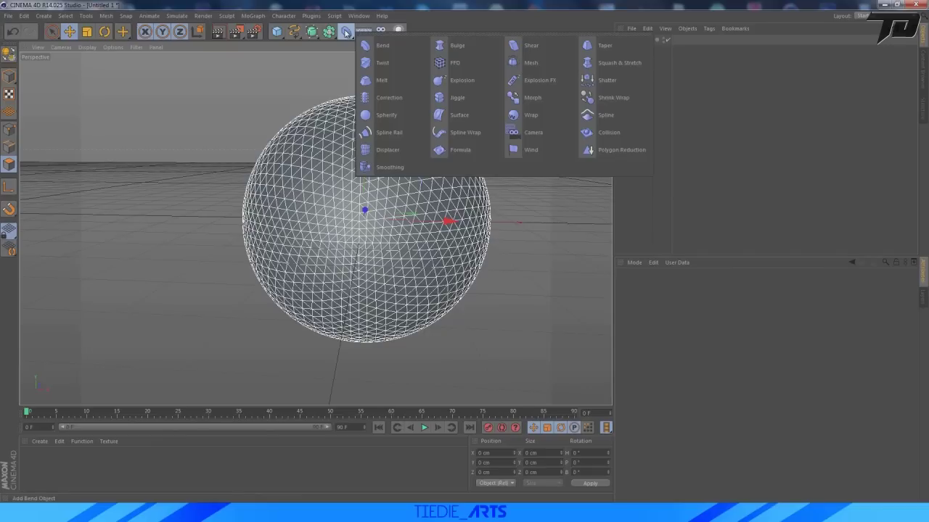
{"action": "left_click", "coordinate": [611, 155]}
{"action": "left_click_drag", "start_coordinate": [641, 41], "coordinate": [645, 50]}
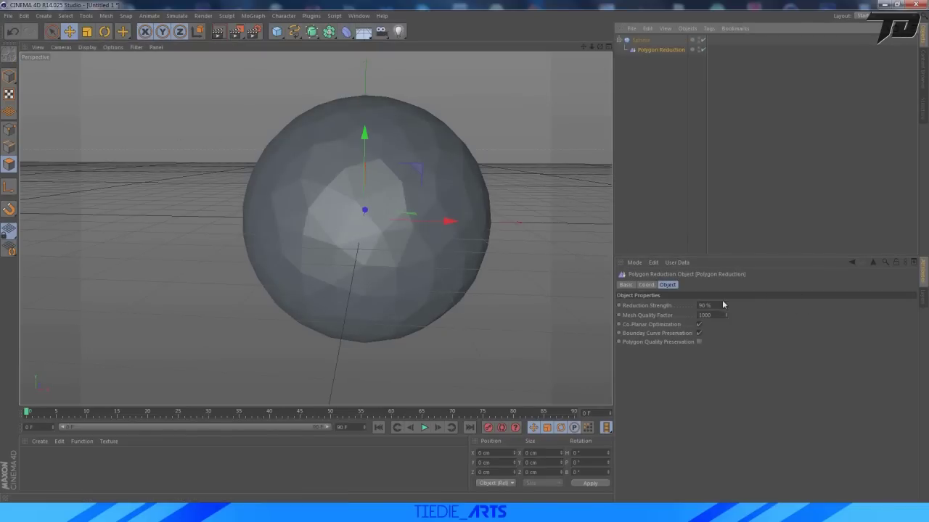
{"action": "left_click", "coordinate": [623, 189]}
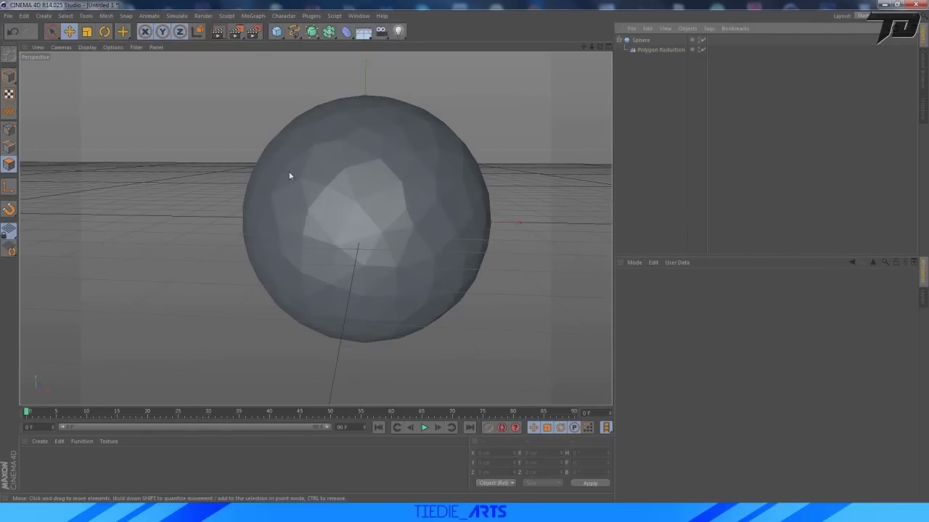
{"action": "left_click", "coordinate": [640, 40]}
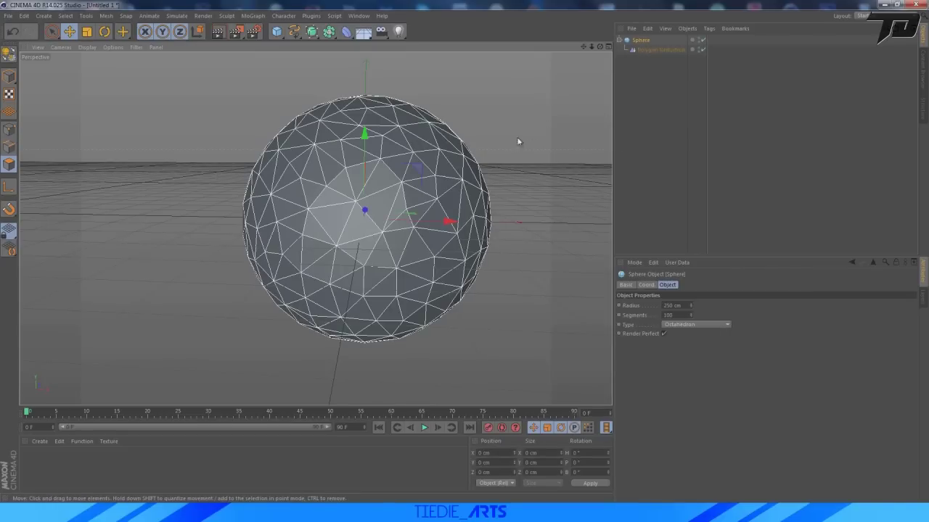
{"action": "left_click", "coordinate": [649, 100]}
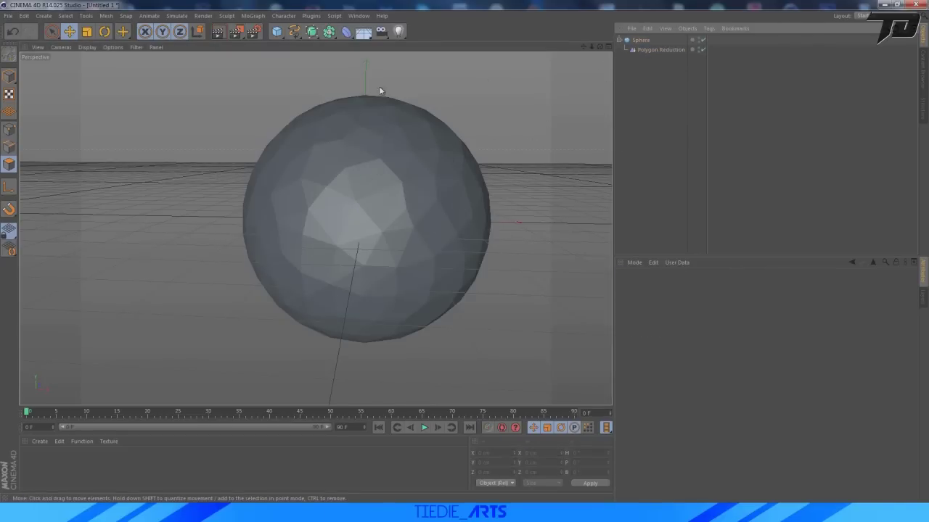
Add a Displacer deformer as a child of the sphere, placed above the Polygon Reduction
{"action": "middle_click_drag", "start_coordinate": [320, 226], "coordinate": [138, 121], "text": "alt"}
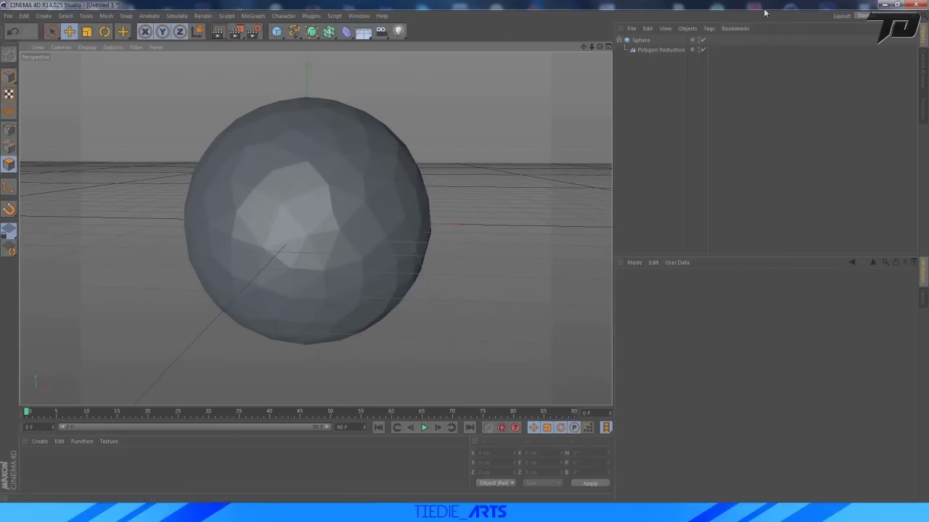
{"action": "left_click_drag", "start_coordinate": [582, 46], "coordinate": [511, 40]}
{"action": "left_click", "coordinate": [346, 32]}
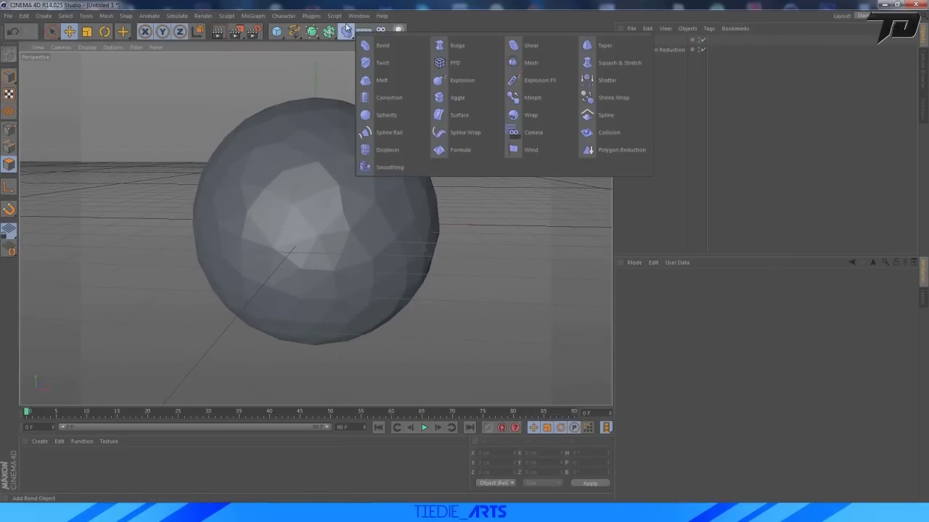
{"action": "left_click", "coordinate": [381, 149]}
{"action": "left_click_drag", "start_coordinate": [638, 40], "coordinate": [650, 60]}
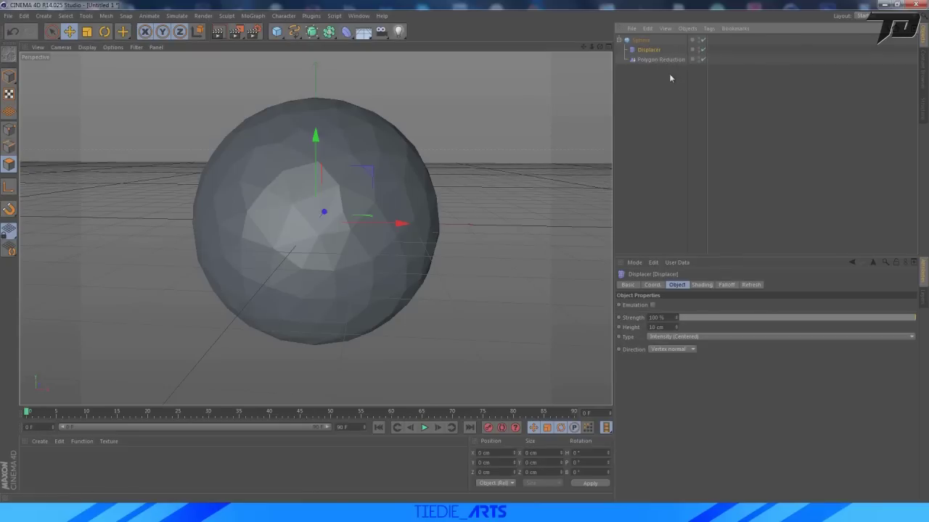
{"action": "left_click", "coordinate": [650, 60]}
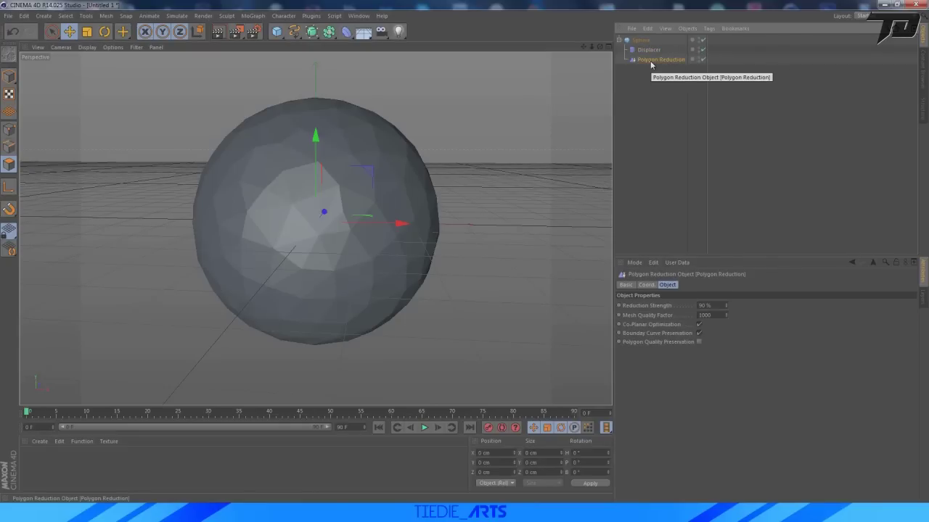
Assign a Noise shader to the Displacer and set its height to 27 cm
{"action": "left_click", "coordinate": [648, 49]}
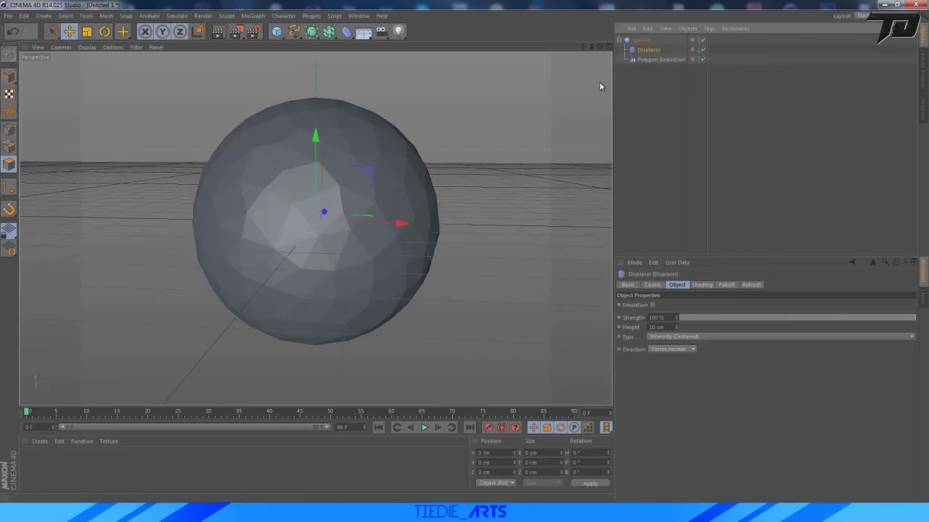
{"action": "left_click", "coordinate": [702, 285]}
{"action": "left_click", "coordinate": [648, 316]}
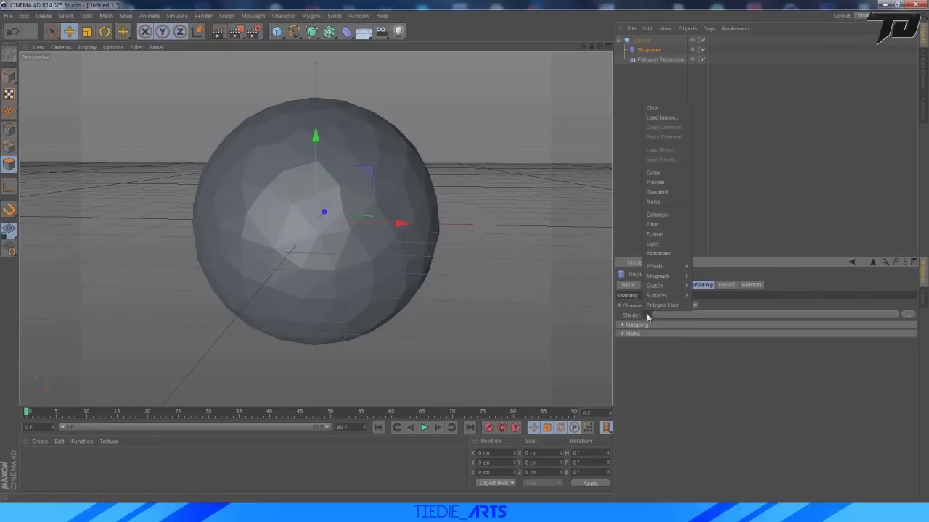
{"action": "left_click", "coordinate": [655, 201]}
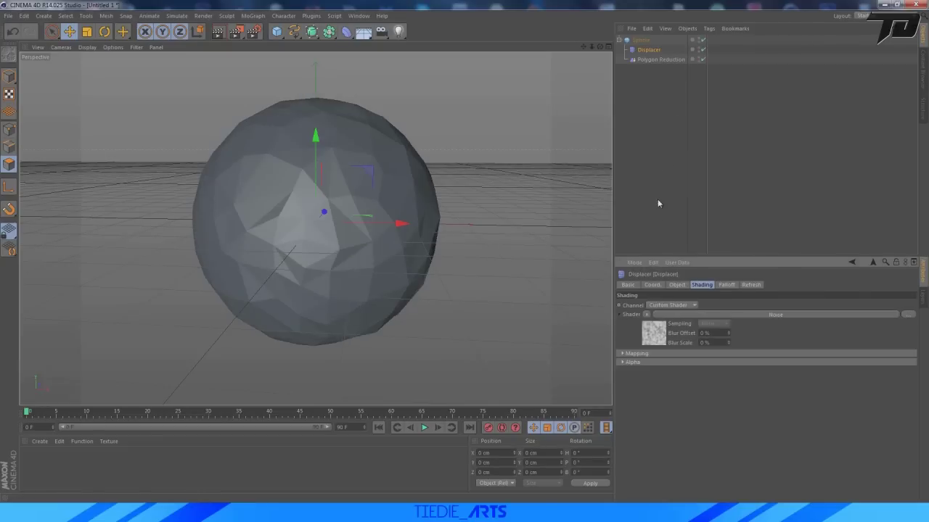
{"action": "left_click", "coordinate": [676, 285]}
{"action": "left_click_drag", "start_coordinate": [676, 328], "coordinate": [707, 328]}
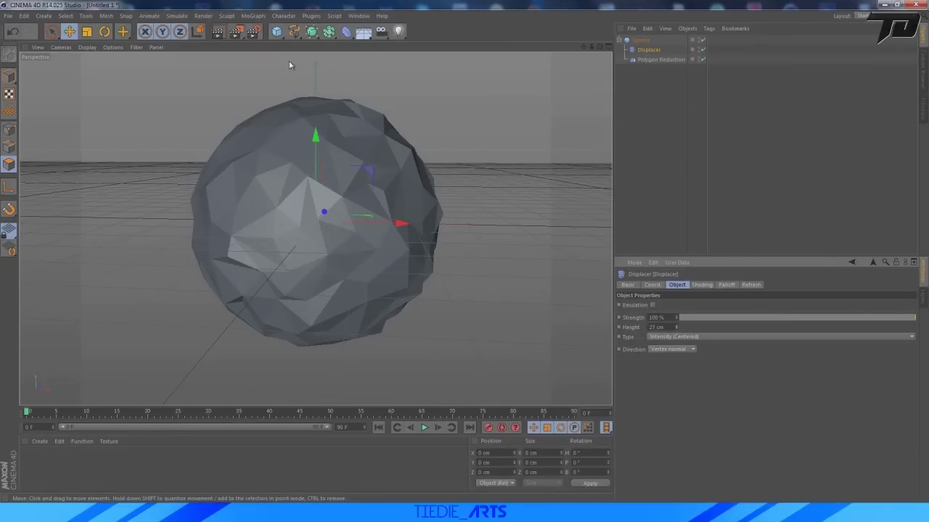
Add a MoGraph Random effector as a child of the sphere, placed above the Displacer
{"action": "left_click", "coordinate": [253, 16]}
{"action": "mouse_move", "coordinate": [258, 30]}
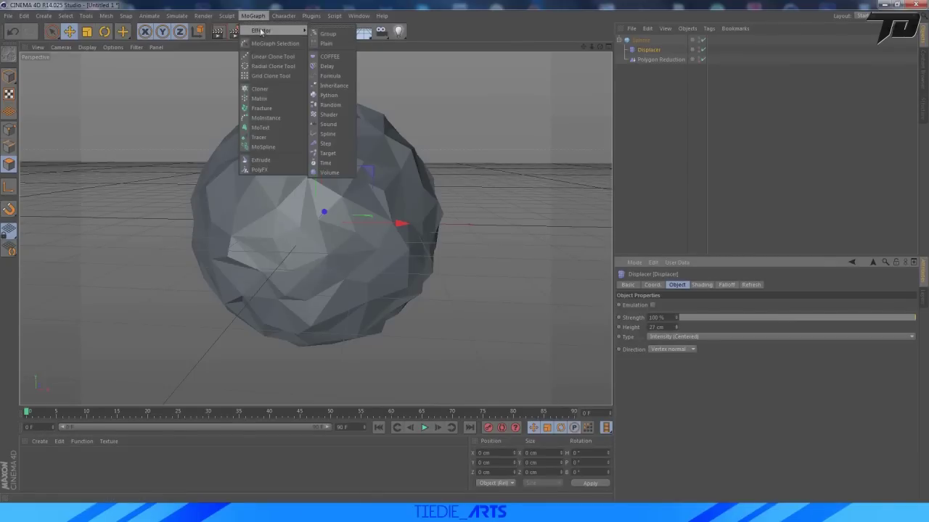
{"action": "left_click", "coordinate": [331, 108]}
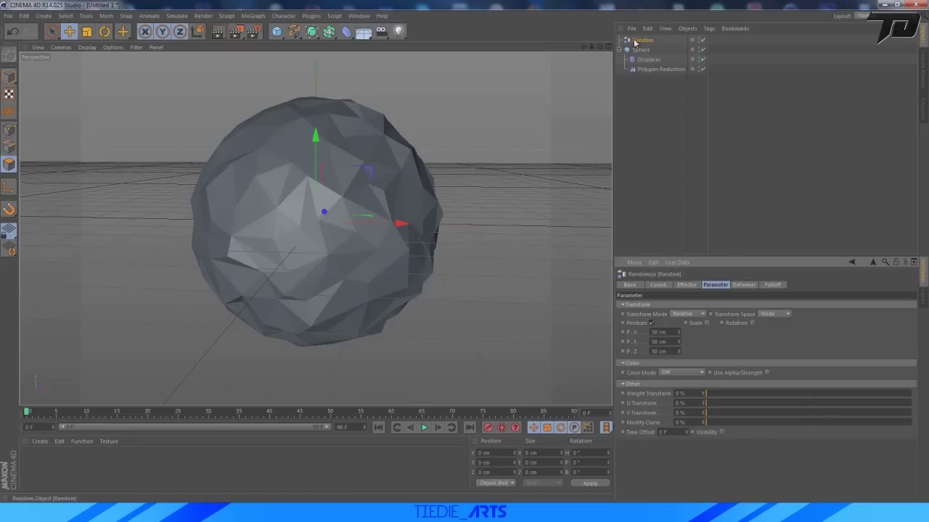
{"action": "left_click_drag", "start_coordinate": [637, 40], "coordinate": [646, 65]}
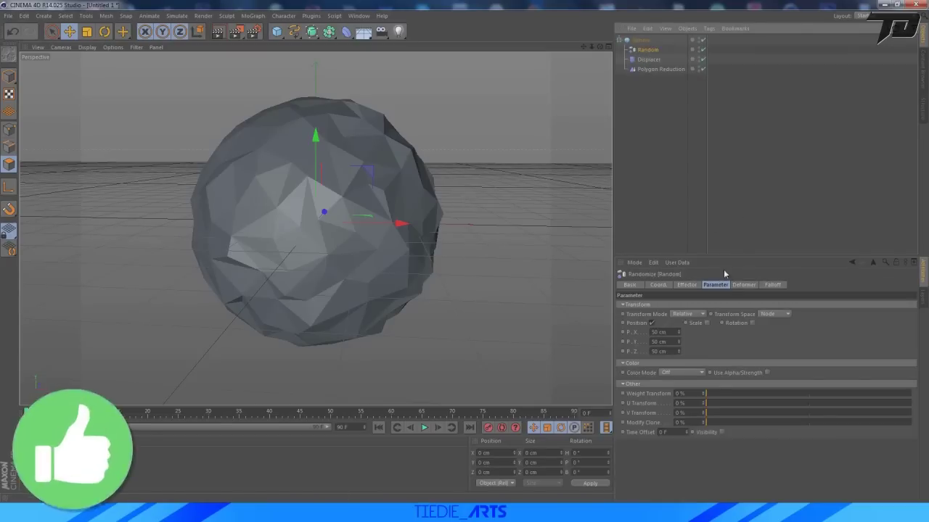
Set the Random effector's deformation to Polygon and adjust its position offsets, with X and Y at 54 cm
{"action": "left_click", "coordinate": [718, 288]}
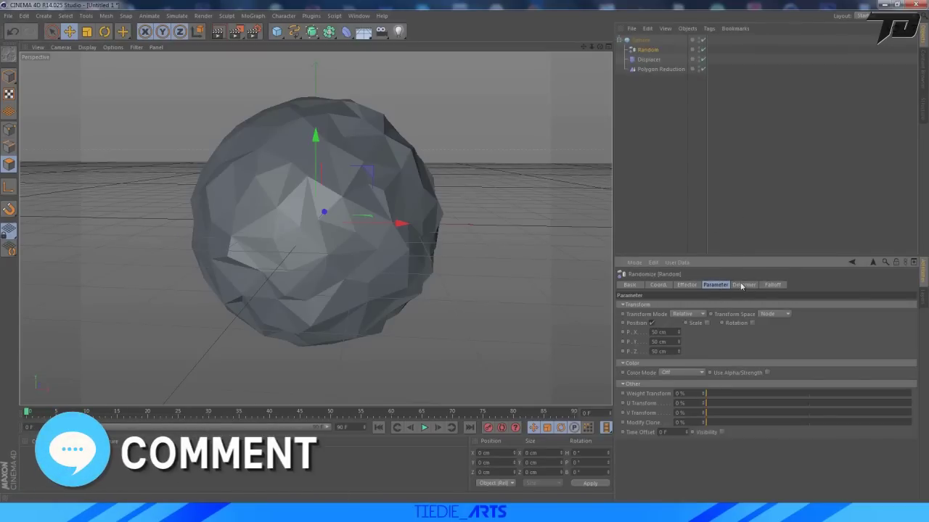
{"action": "left_click", "coordinate": [743, 284]}
{"action": "left_click", "coordinate": [683, 306]}
{"action": "left_click", "coordinate": [687, 343]}
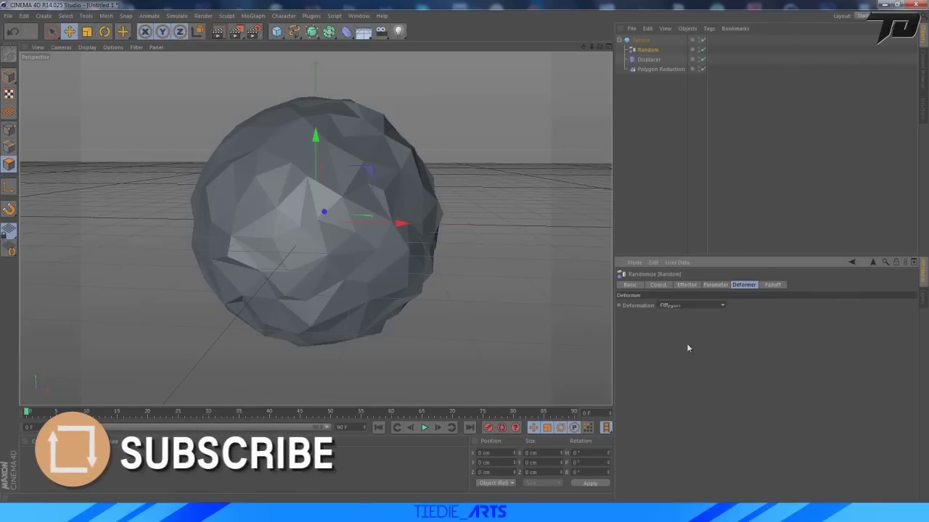
{"action": "left_click", "coordinate": [712, 285]}
{"action": "mouse_move", "coordinate": [678, 331]}
{"action": "left_mouse_down"}
{"action": "mouse_move", "coordinate": [679, 359]}
{"action": "mouse_move", "coordinate": [681, 348]}
{"action": "left_mouse_up"}
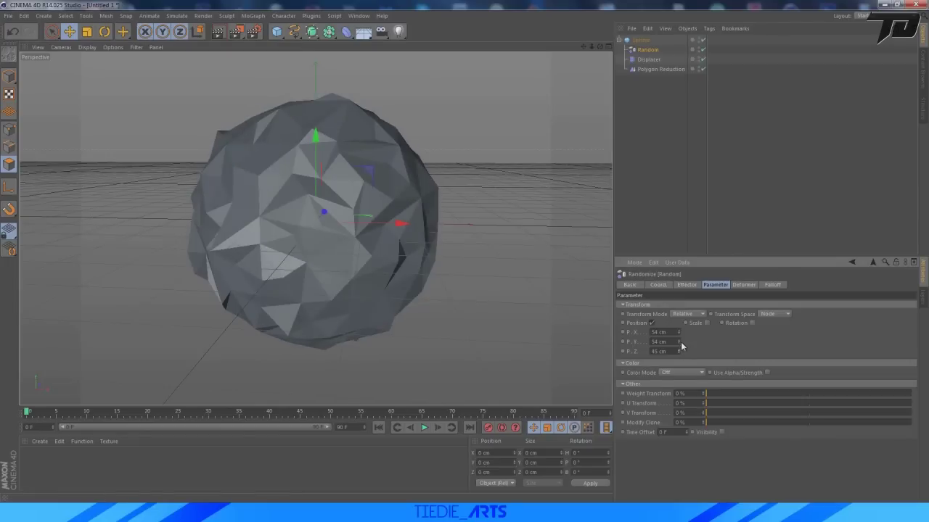
Set the Polygon Reduction's reduction strength to 92%
{"action": "left_click", "coordinate": [657, 69]}
{"action": "left_click_drag", "start_coordinate": [725, 305], "coordinate": [725, 319]}
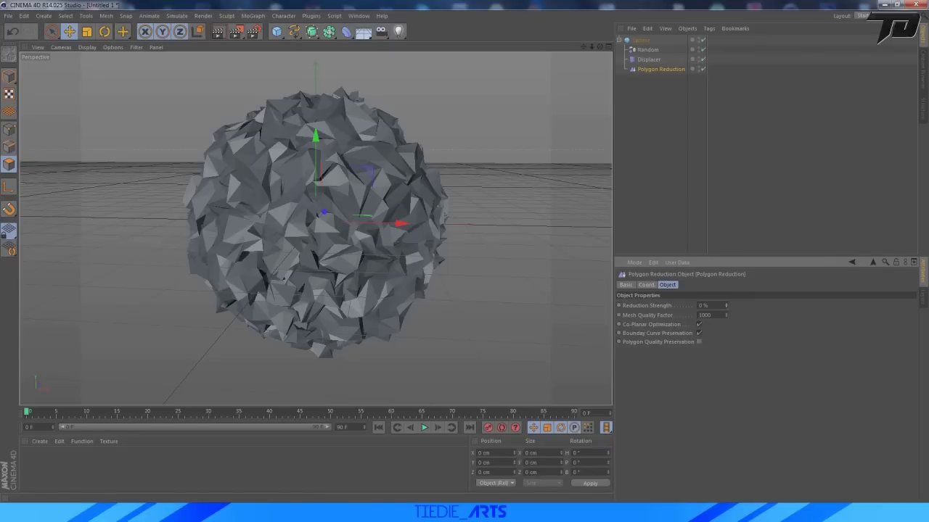
{"action": "mouse_move", "coordinate": [726, 306]}
{"action": "left_mouse_down"}
{"action": "mouse_move", "coordinate": [726, 287]}
{"action": "mouse_move", "coordinate": [726, 306]}
{"action": "left_mouse_up"}
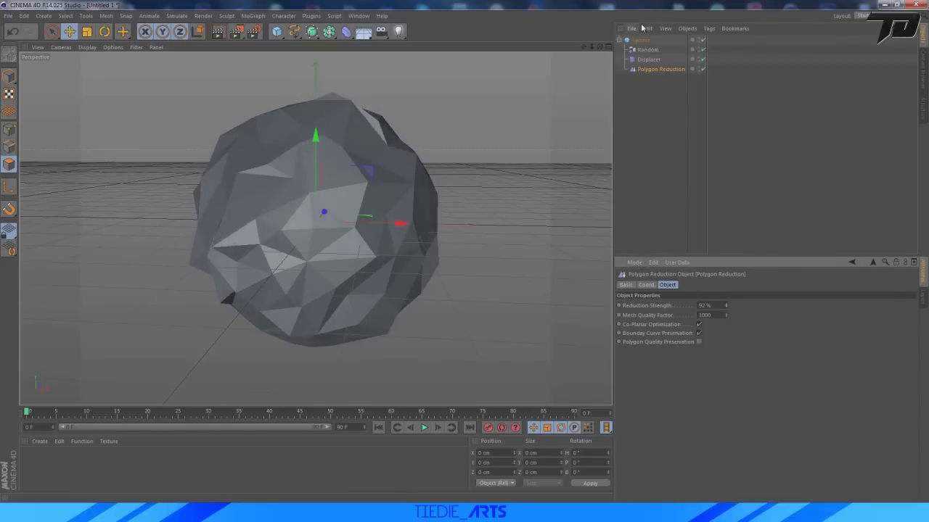
Collapse the sphere's hierarchy, convert the sphere to an editable polygon object, and deselect it
{"action": "left_click", "coordinate": [619, 41]}
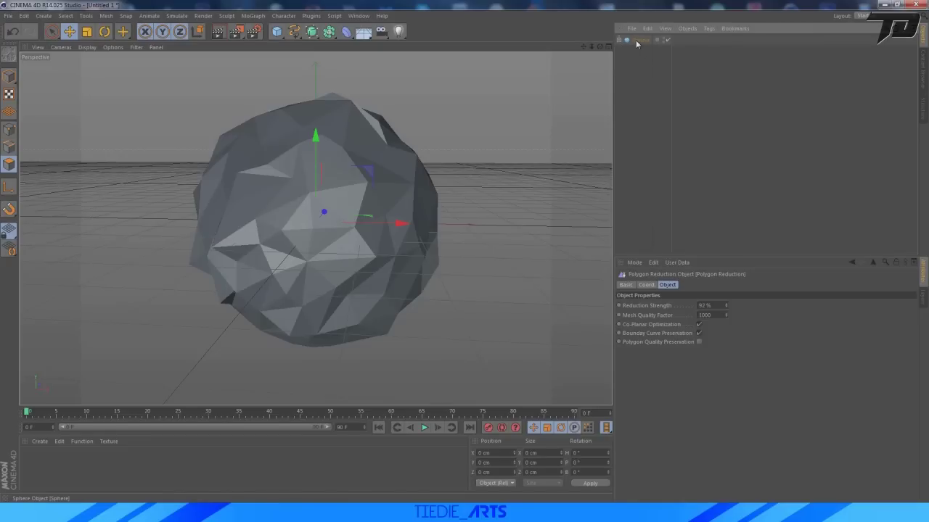
{"action": "left_click", "coordinate": [637, 42]}
{"action": "key", "text": "c"}
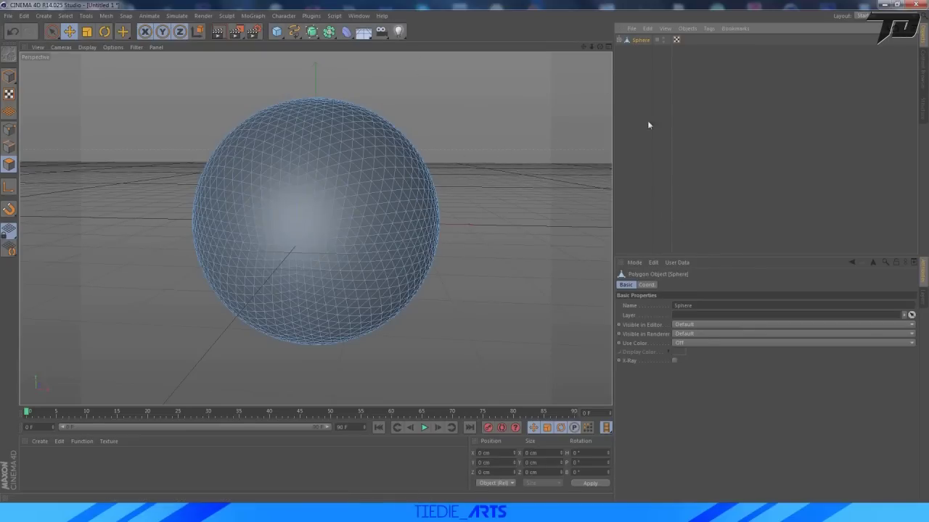
{"action": "left_click", "coordinate": [637, 86]}
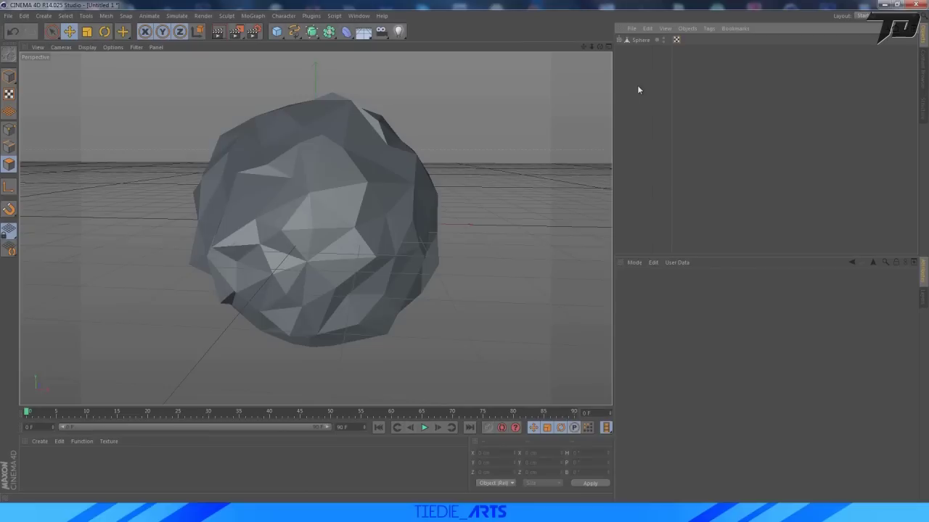
Activate the Brush sculpting tool on the sphere's polygon mesh
{"action": "left_click", "coordinate": [635, 40]}
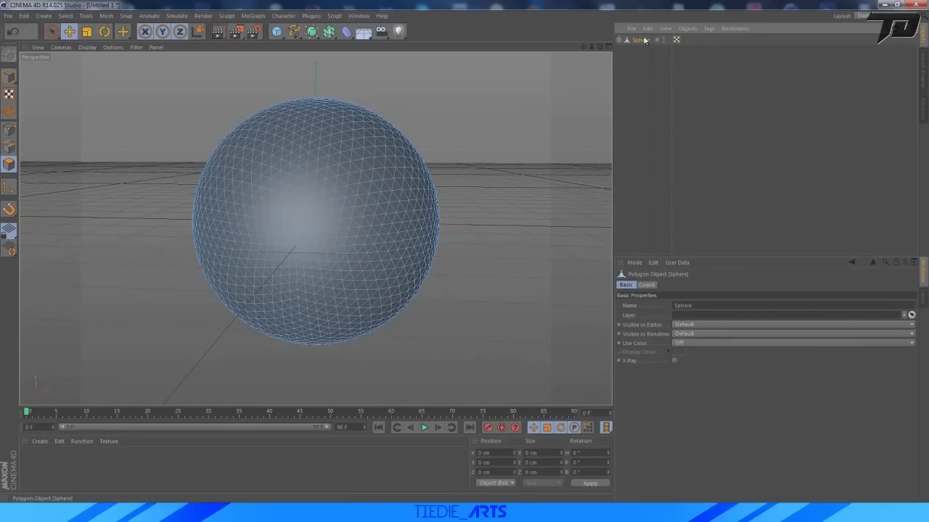
{"action": "left_click", "coordinate": [52, 32]}
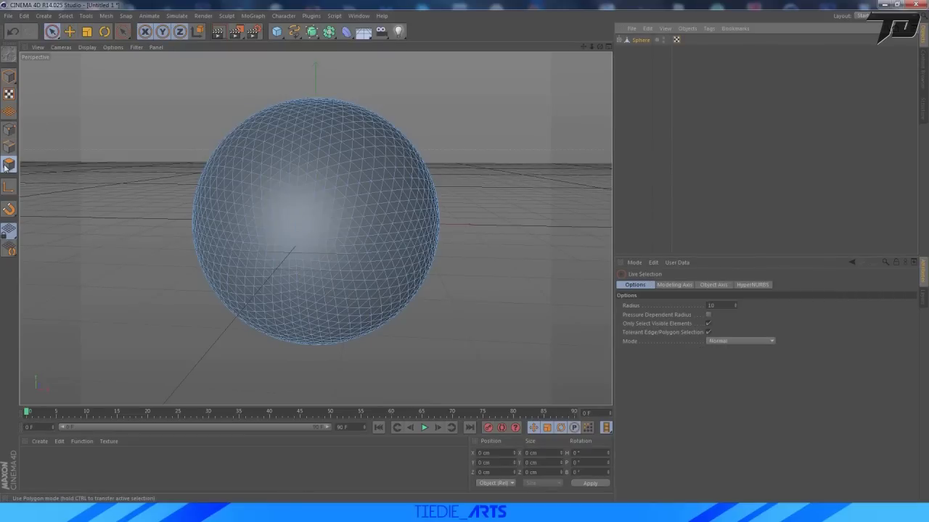
{"action": "right_click", "coordinate": [299, 187]}
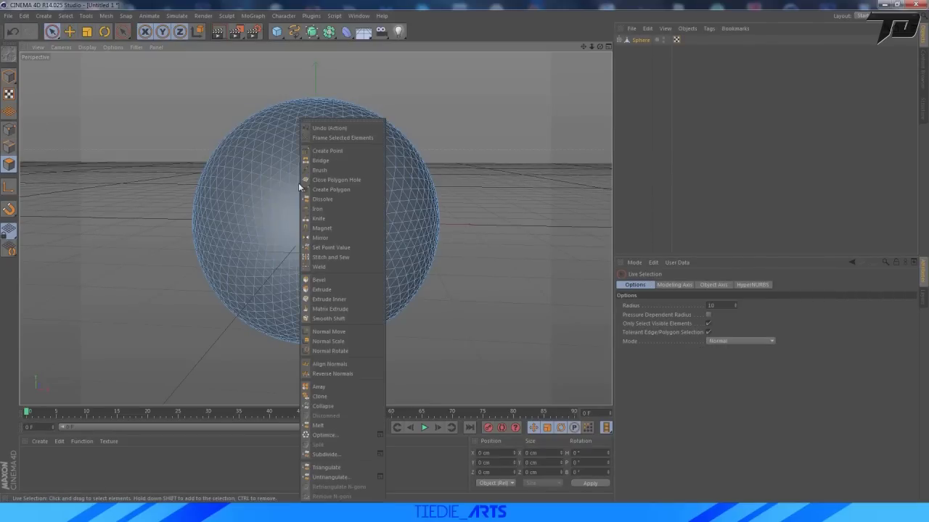
{"action": "left_click", "coordinate": [319, 170]}
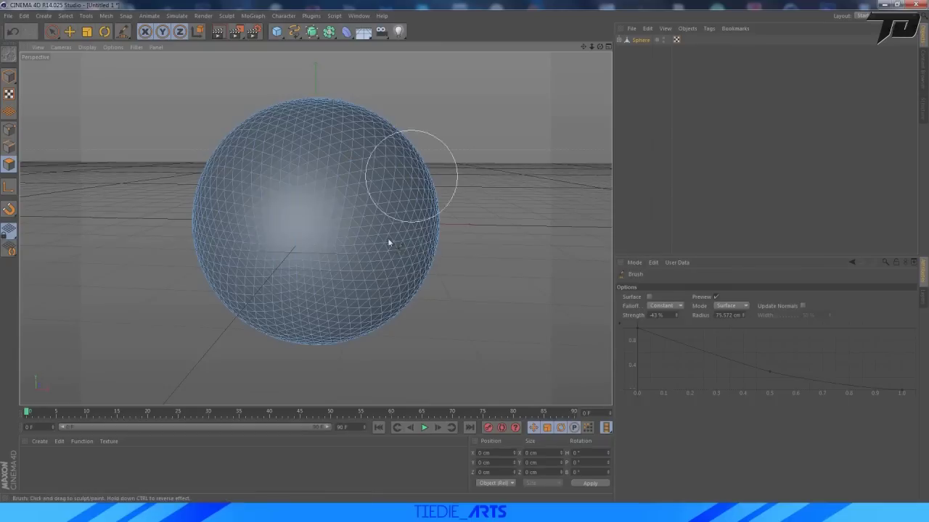
Try a brush stroke down the front of the sphere and undo it
{"action": "mouse_move", "coordinate": [324, 219]}
{"action": "left_mouse_down"}
{"action": "mouse_move", "coordinate": [382, 216]}
{"action": "mouse_move", "coordinate": [397, 253]}
{"action": "mouse_move", "coordinate": [323, 285]}
{"action": "left_mouse_up"}
{"action": "key", "text": "ctrl+z"}
{"action": "key", "text": "ctrl+z"}
{"action": "key", "text": "ctrl+z"}
Configure the Brush with Constant falloff, Surface mode, -25% strength and a radius of about 83.7 cm
{"action": "left_click", "coordinate": [663, 307]}
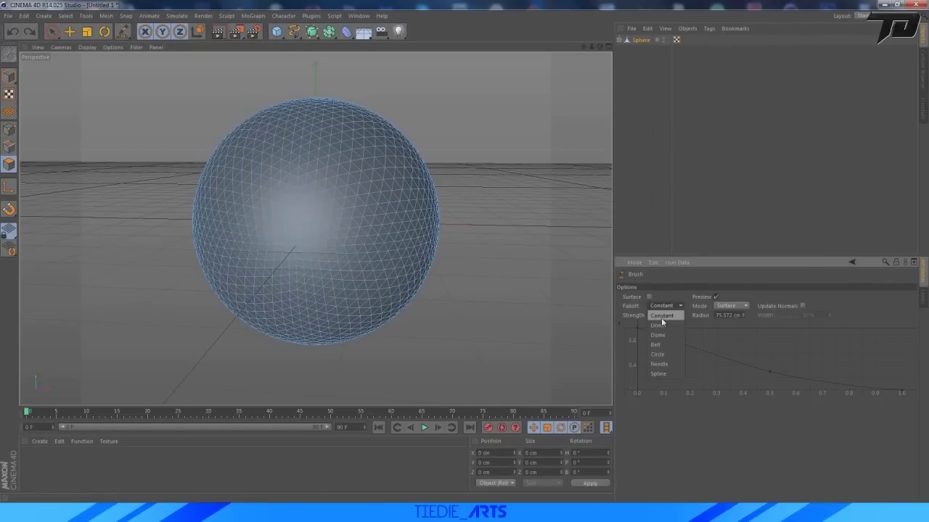
{"action": "left_click", "coordinate": [661, 318]}
{"action": "left_click", "coordinate": [728, 306]}
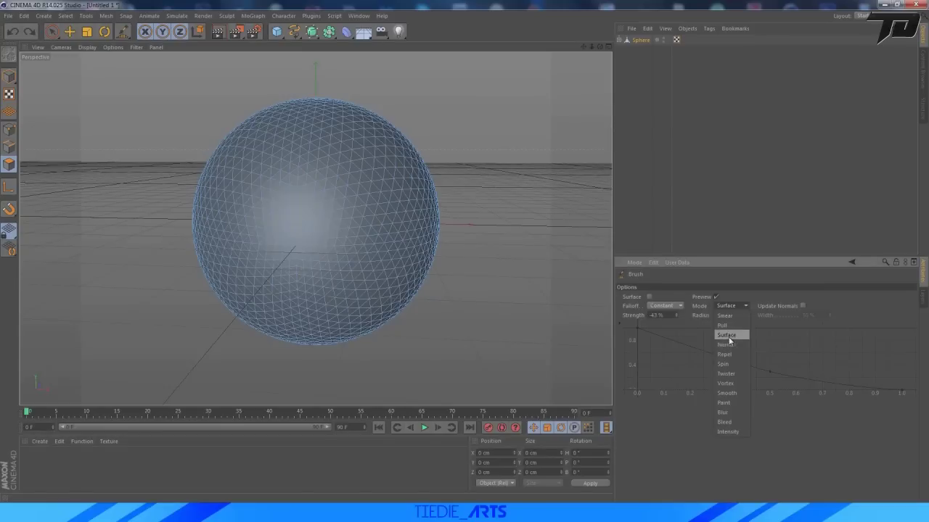
{"action": "left_click", "coordinate": [727, 336]}
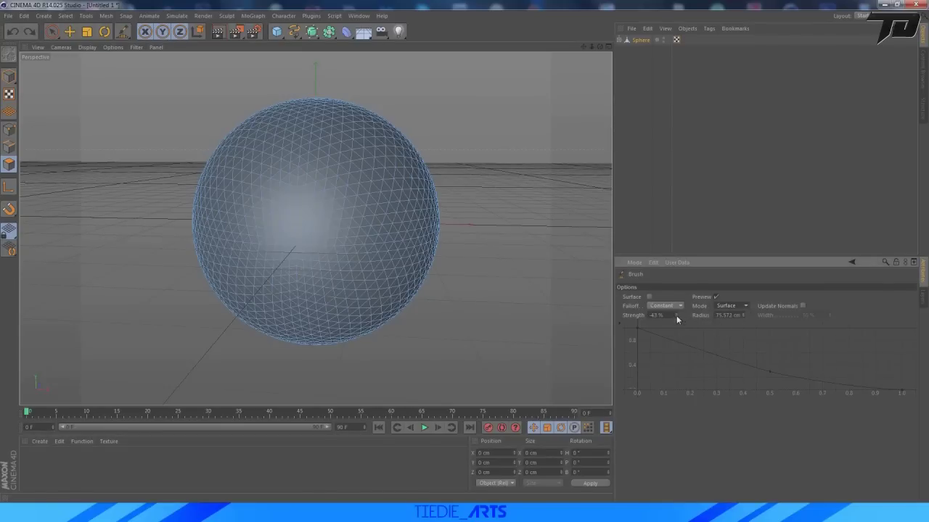
{"action": "left_click_drag", "start_coordinate": [676, 314], "coordinate": [676, 328]}
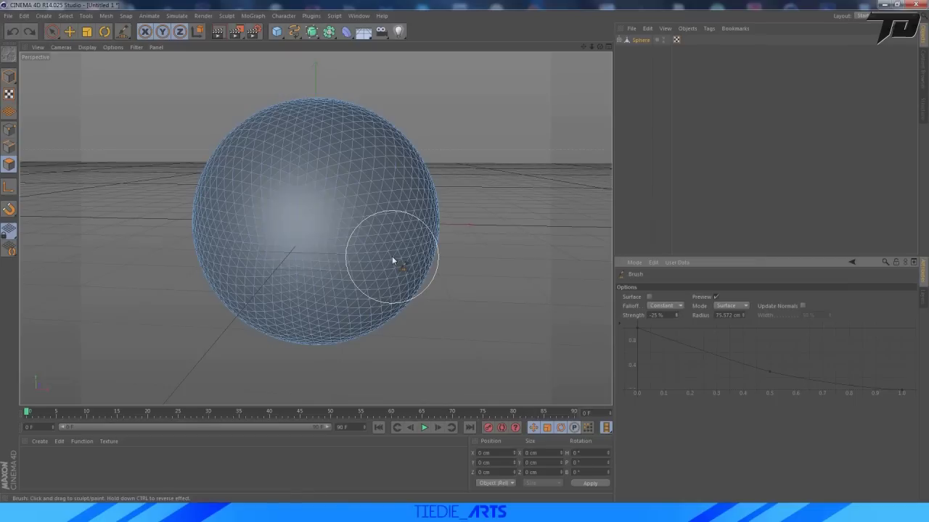
{"action": "mouse_move", "coordinate": [391, 256]}
{"action": "middle_mouse_down"}
{"action": "mouse_move", "coordinate": [379, 256]}
{"action": "mouse_move", "coordinate": [407, 256]}
{"action": "mouse_move", "coordinate": [392, 257]}
{"action": "middle_mouse_up"}
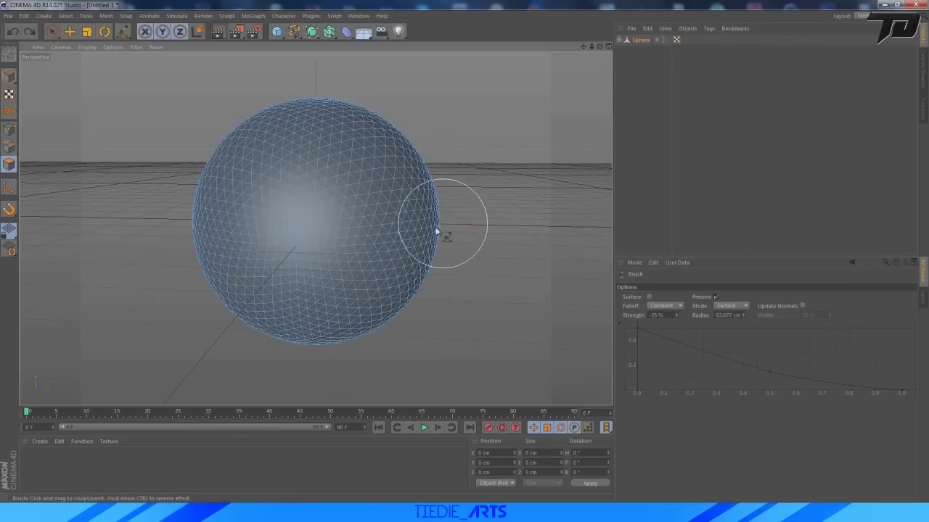
Brush the sphere's lower half inward on both sides to form a tapering underside like the day-and-night reference image
{"action": "mouse_move", "coordinate": [583, 46]}
{"action": "left_mouse_down"}
{"action": "mouse_move", "coordinate": [613, 42]}
{"action": "mouse_move", "coordinate": [580, 40]}
{"action": "left_mouse_up"}
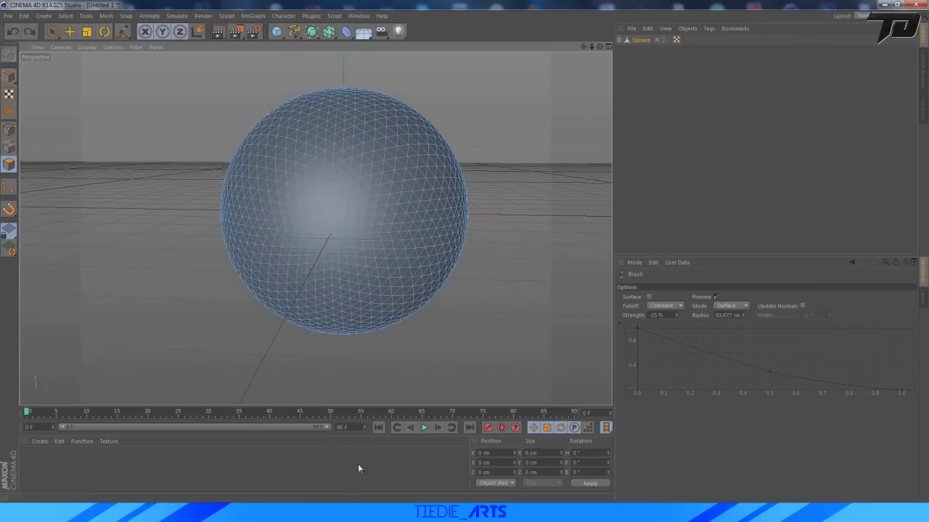
{"action": "left_click", "coordinate": [361, 512]}
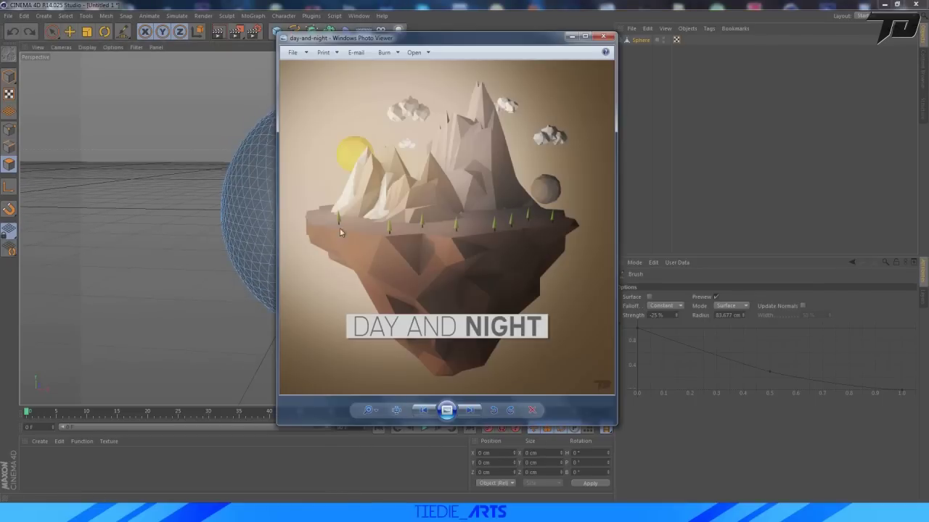
{"action": "left_click", "coordinate": [519, 15]}
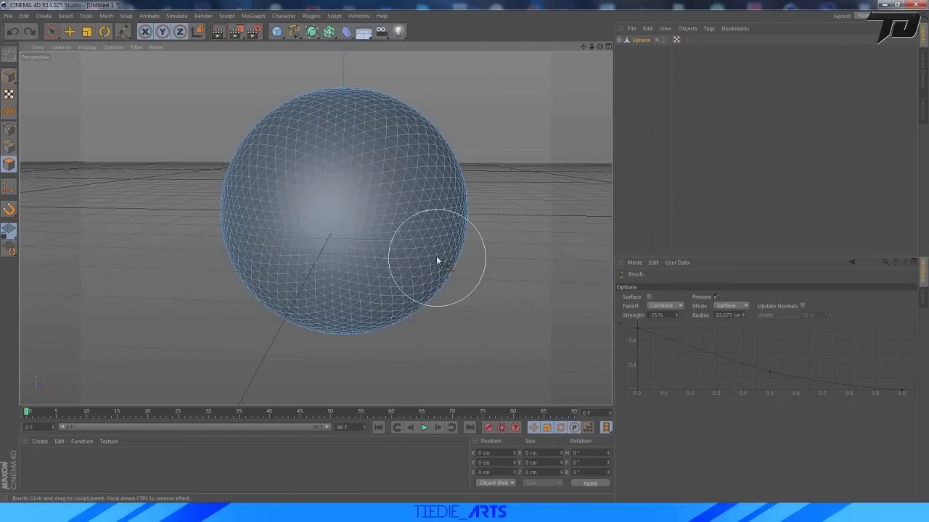
{"action": "mouse_move", "coordinate": [436, 257]}
{"action": "left_mouse_down"}
{"action": "mouse_move", "coordinate": [435, 242]}
{"action": "mouse_move", "coordinate": [469, 257]}
{"action": "mouse_move", "coordinate": [408, 307]}
{"action": "mouse_move", "coordinate": [436, 305]}
{"action": "mouse_move", "coordinate": [475, 276]}
{"action": "mouse_move", "coordinate": [455, 221]}
{"action": "mouse_move", "coordinate": [478, 249]}
{"action": "mouse_move", "coordinate": [445, 305]}
{"action": "mouse_move", "coordinate": [408, 308]}
{"action": "mouse_move", "coordinate": [425, 334]}
{"action": "mouse_move", "coordinate": [325, 335]}
{"action": "left_mouse_up"}
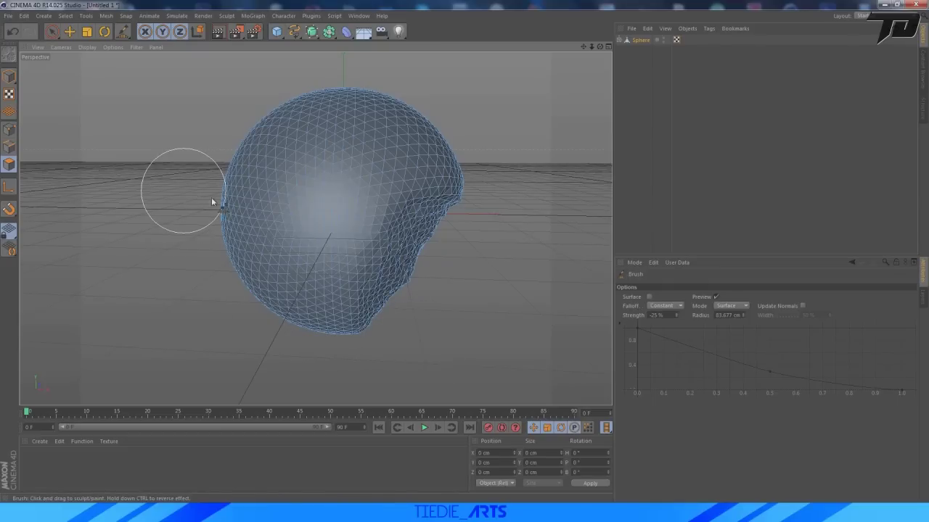
{"action": "mouse_move", "coordinate": [216, 201]}
{"action": "left_mouse_down"}
{"action": "mouse_move", "coordinate": [232, 213]}
{"action": "mouse_move", "coordinate": [199, 260]}
{"action": "mouse_move", "coordinate": [242, 268]}
{"action": "mouse_move", "coordinate": [249, 300]}
{"action": "mouse_move", "coordinate": [269, 306]}
{"action": "mouse_move", "coordinate": [280, 326]}
{"action": "mouse_move", "coordinate": [245, 247]}
{"action": "mouse_move", "coordinate": [210, 218]}
{"action": "left_mouse_up"}
{"action": "left_click_drag", "start_coordinate": [600, 47], "coordinate": [314, 229]}
{"action": "mouse_move", "coordinate": [473, 275]}
{"action": "left_mouse_down"}
{"action": "mouse_move", "coordinate": [418, 278]}
{"action": "mouse_move", "coordinate": [444, 253]}
{"action": "mouse_move", "coordinate": [406, 324]}
{"action": "mouse_move", "coordinate": [257, 316]}
{"action": "left_mouse_up"}
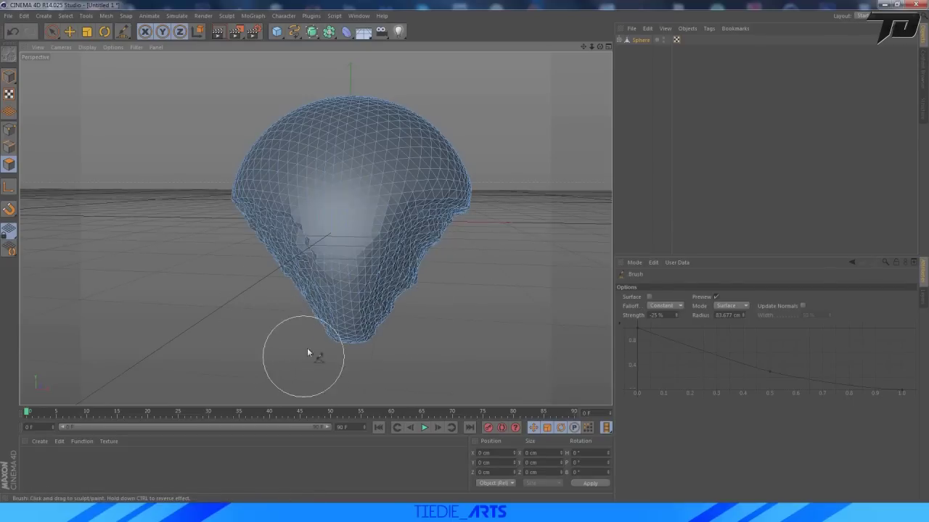
{"action": "left_click_drag", "start_coordinate": [307, 348], "coordinate": [309, 338]}
{"action": "left_click_drag", "start_coordinate": [395, 324], "coordinate": [440, 294]}
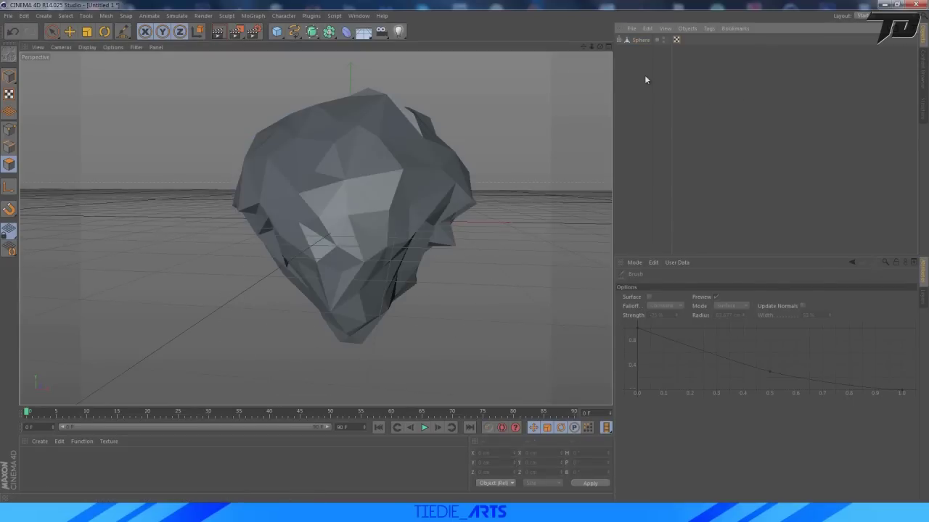
Push in the remaining bulges around the front and back of the lower half so the rock narrows all round, and deselect it
{"action": "left_click", "coordinate": [626, 40]}
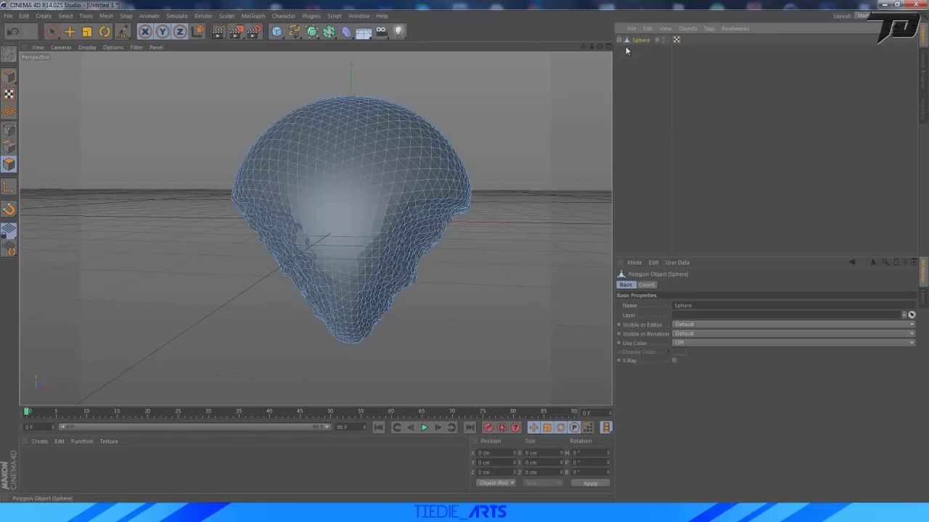
{"action": "mouse_move", "coordinate": [334, 247]}
{"action": "left_mouse_down"}
{"action": "mouse_move", "coordinate": [312, 234]}
{"action": "mouse_move", "coordinate": [425, 242]}
{"action": "mouse_move", "coordinate": [343, 298]}
{"action": "mouse_move", "coordinate": [354, 336]}
{"action": "left_mouse_up"}
{"action": "left_click_drag", "start_coordinate": [601, 48], "coordinate": [516, 13]}
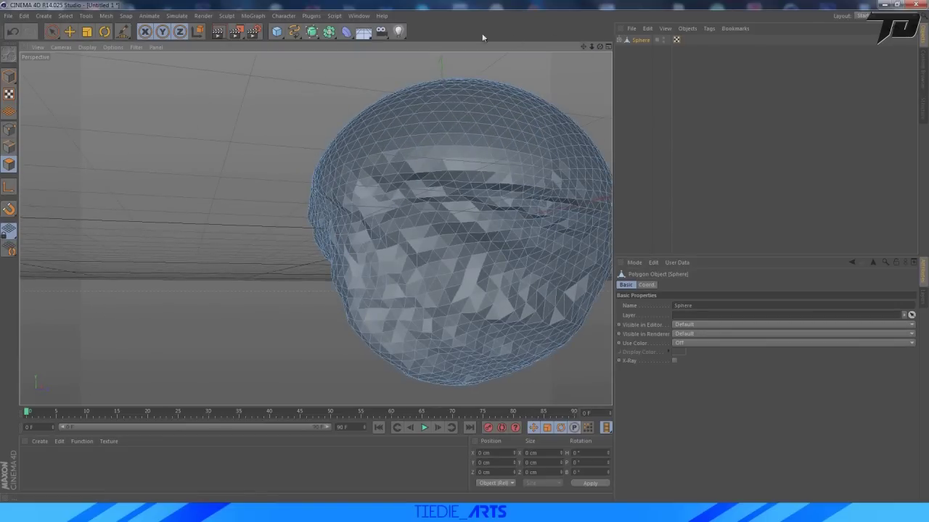
{"action": "left_click_drag", "start_coordinate": [583, 47], "coordinate": [444, 1]}
{"action": "mouse_move", "coordinate": [437, 195]}
{"action": "left_mouse_down"}
{"action": "mouse_move", "coordinate": [440, 220]}
{"action": "mouse_move", "coordinate": [419, 278]}
{"action": "mouse_move", "coordinate": [365, 313]}
{"action": "left_mouse_up"}
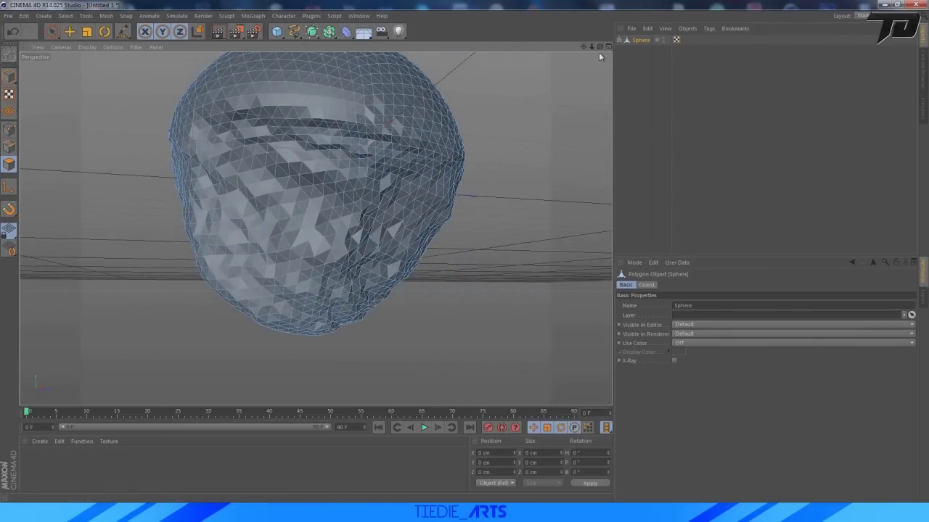
{"action": "mouse_move", "coordinate": [600, 47]}
{"action": "left_mouse_down"}
{"action": "mouse_move", "coordinate": [314, 229]}
{"action": "mouse_move", "coordinate": [210, 207]}
{"action": "left_mouse_up"}
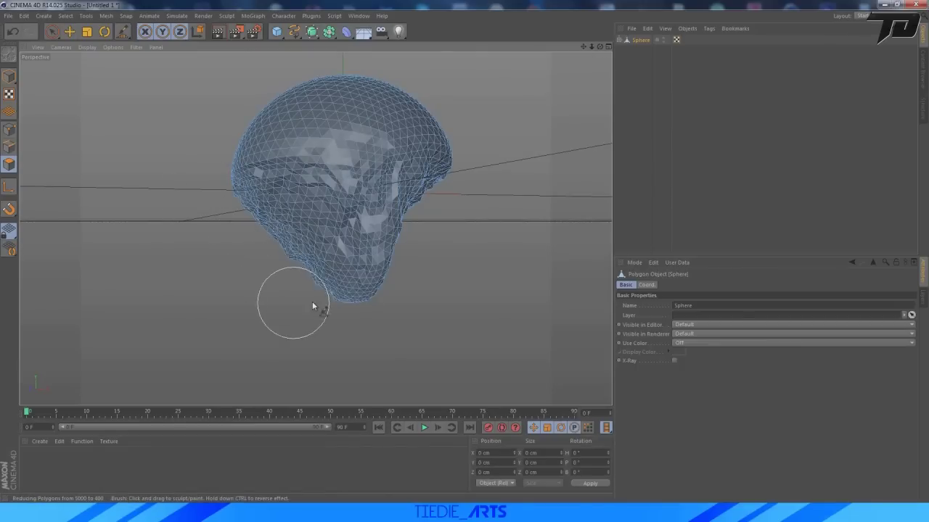
{"action": "left_click_drag", "start_coordinate": [259, 166], "coordinate": [467, 167]}
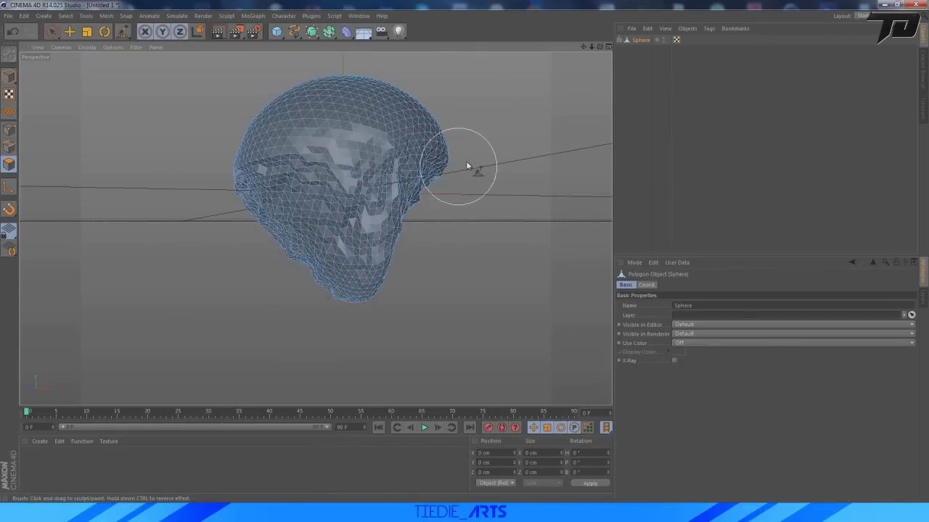
{"action": "left_click_drag", "start_coordinate": [600, 47], "coordinate": [688, 95]}
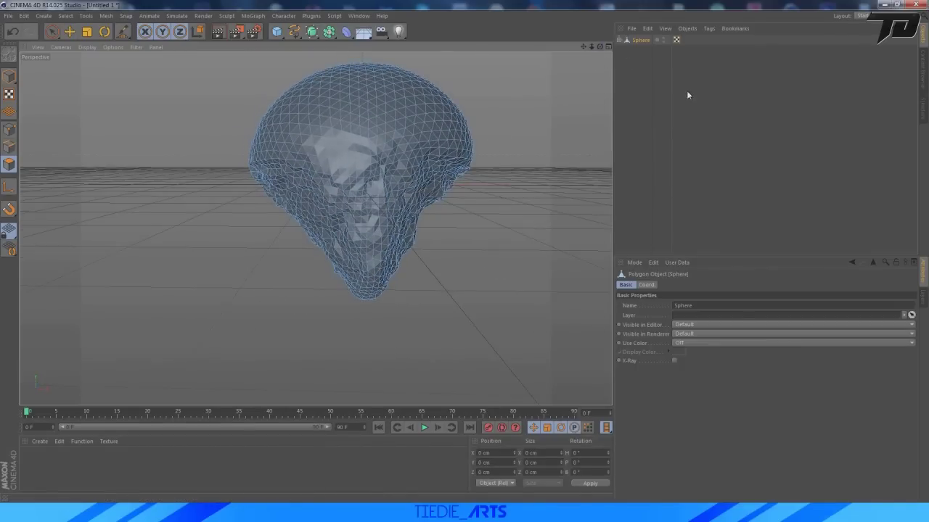
{"action": "left_click", "coordinate": [643, 88]}
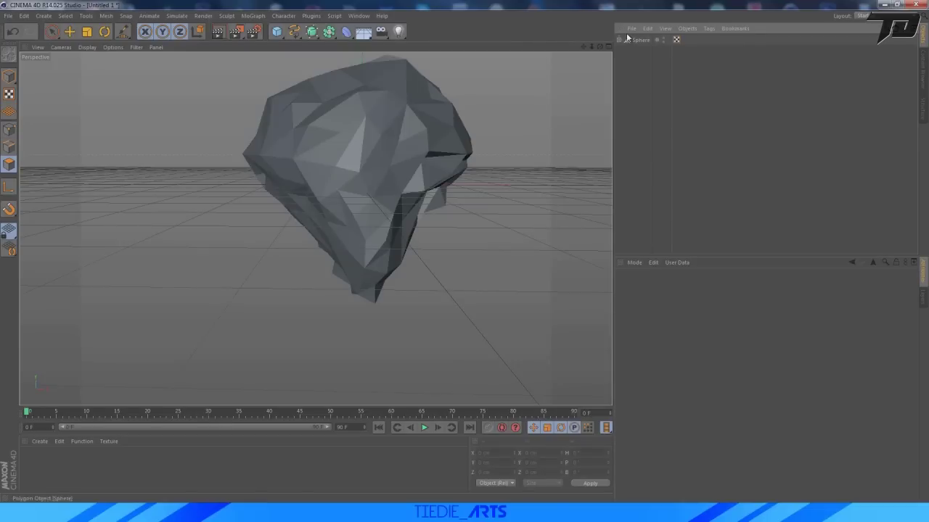
Set the Polygon Reduction's reduction strength to 91% and collapse the sphere's hierarchy
{"action": "left_click", "coordinate": [619, 41]}
{"action": "left_click", "coordinate": [653, 70]}
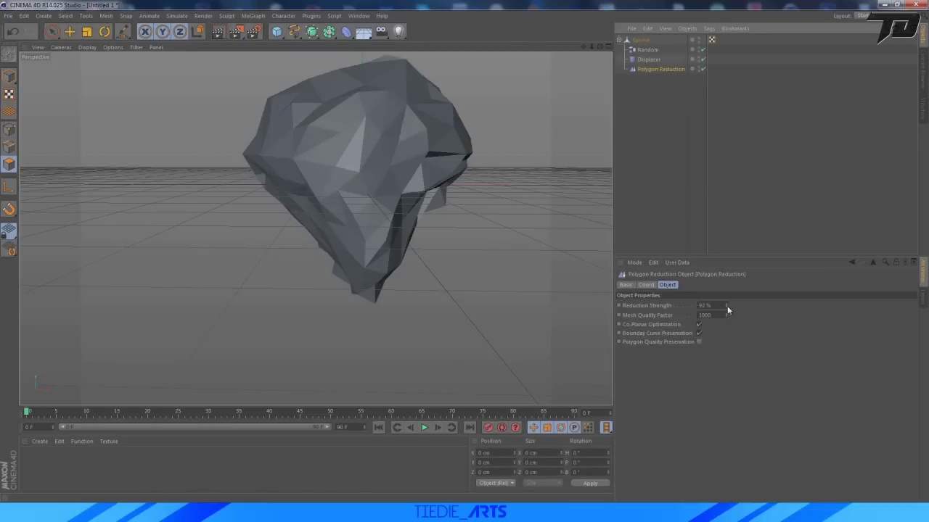
{"action": "mouse_move", "coordinate": [727, 305]}
{"action": "left_mouse_down"}
{"action": "mouse_move", "coordinate": [727, 294]}
{"action": "mouse_move", "coordinate": [727, 307]}
{"action": "left_mouse_up"}
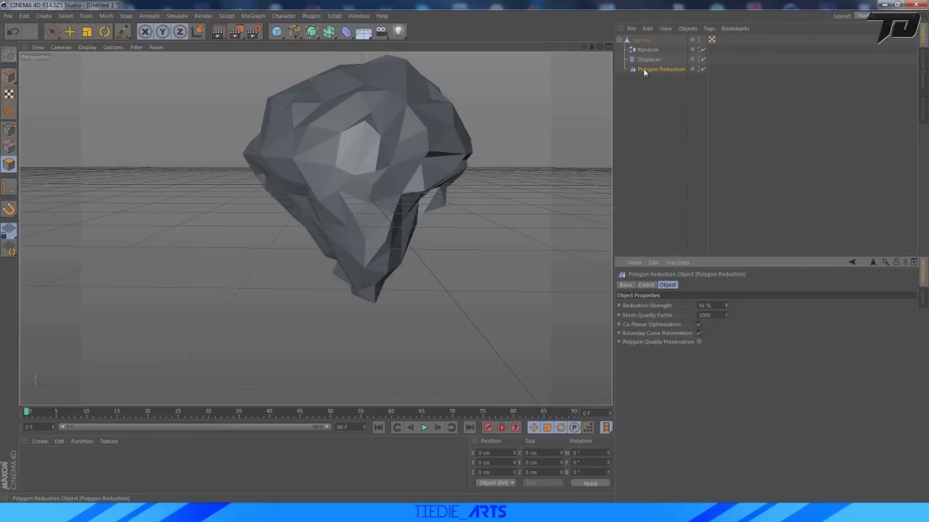
{"action": "left_click", "coordinate": [623, 40]}
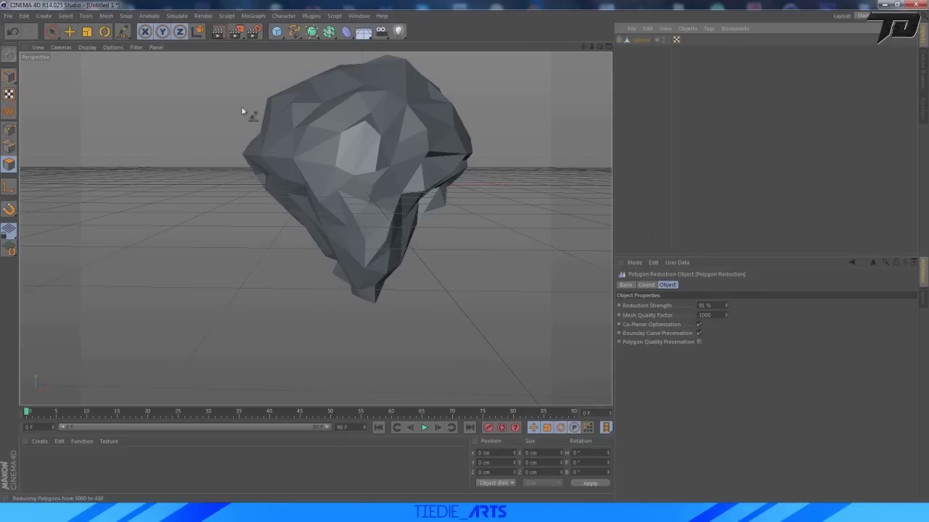
Compare with the reference image, add a cube to the scene, and scale it up until it encloses the whole rock
{"action": "left_click", "coordinate": [377, 513]}
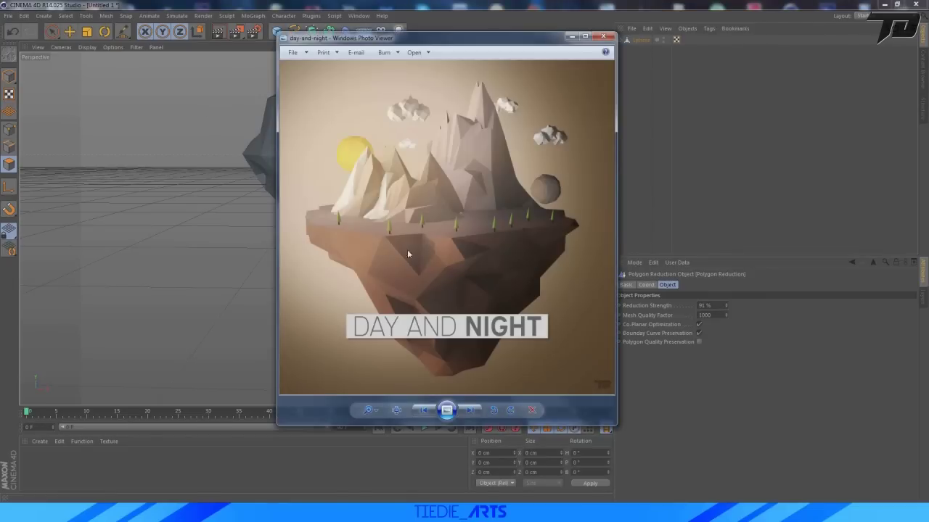
{"action": "left_click", "coordinate": [790, 192]}
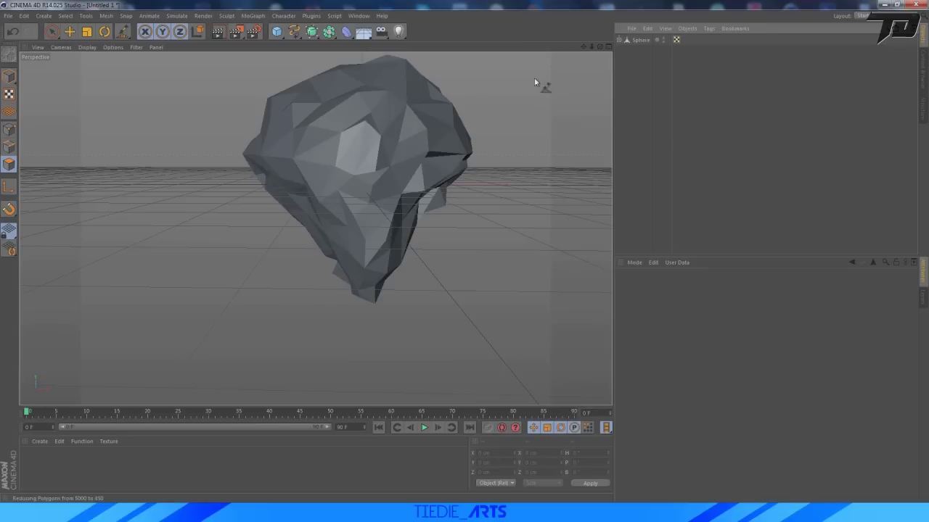
{"action": "left_click_drag", "start_coordinate": [592, 48], "coordinate": [315, 229]}
{"action": "left_click_drag", "start_coordinate": [584, 48], "coordinate": [283, 52]}
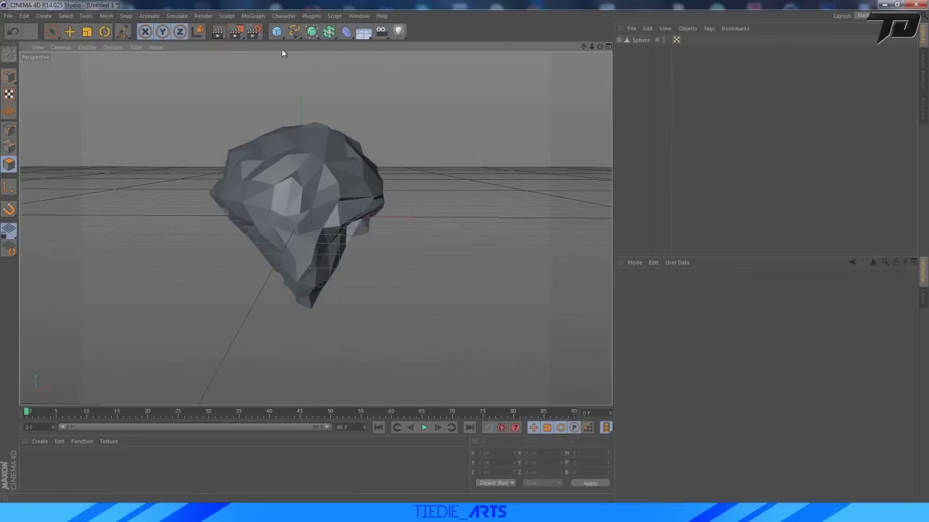
{"action": "left_click", "coordinate": [278, 32]}
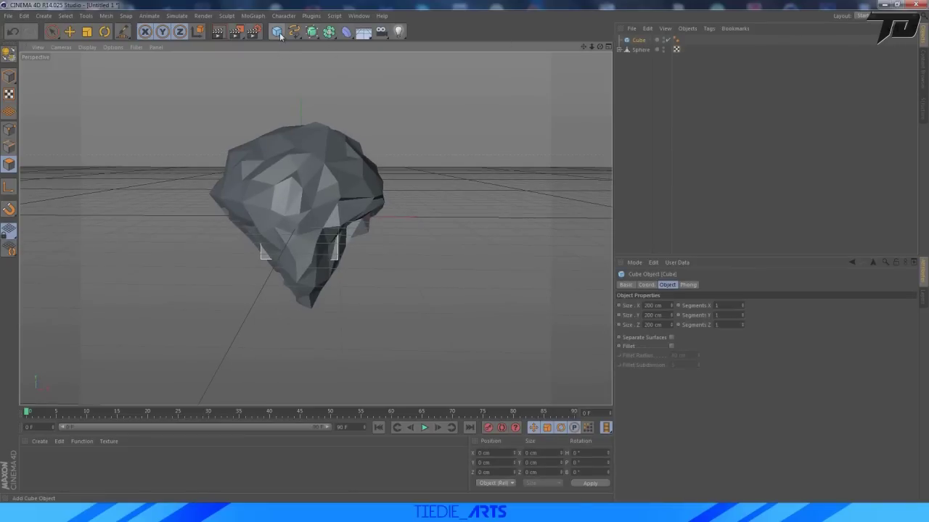
{"action": "left_click", "coordinate": [87, 31]}
{"action": "left_click_drag", "start_coordinate": [388, 217], "coordinate": [631, 219]}
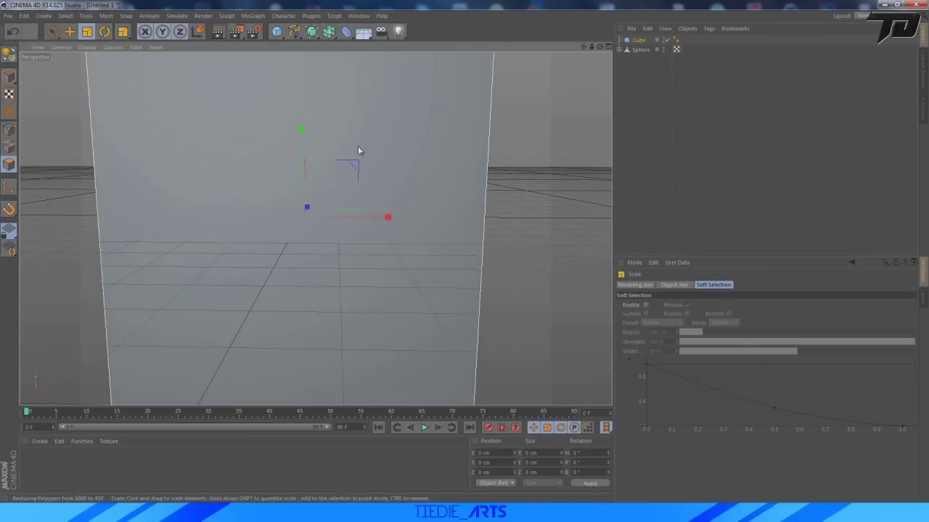
Scale the cube down and move it straight up so it covers only the upper half of the sphere rock
{"action": "scroll", "coordinate": [314, 227], "scroll_direction": "down", "scroll_amount": 3}
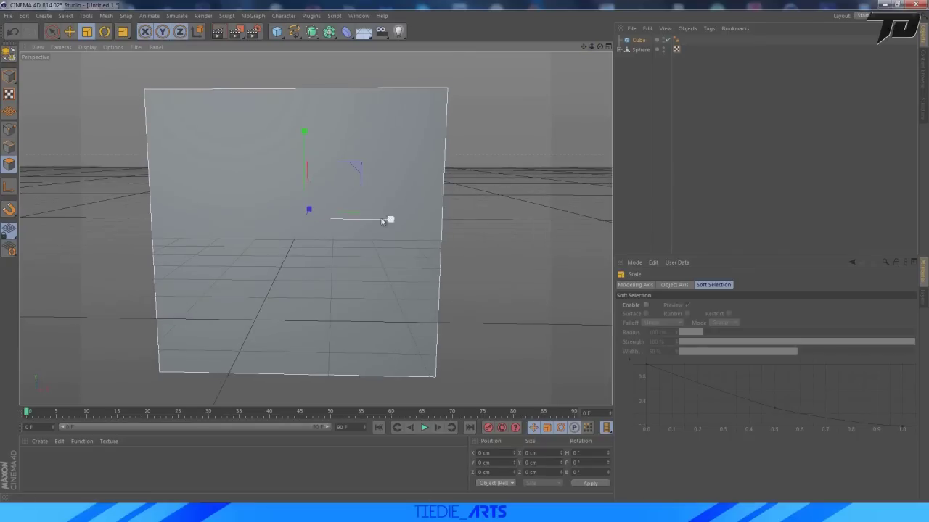
{"action": "left_click_drag", "start_coordinate": [381, 218], "coordinate": [357, 222]}
{"action": "key", "text": "ctrl+z"}
{"action": "left_click", "coordinate": [69, 31]}
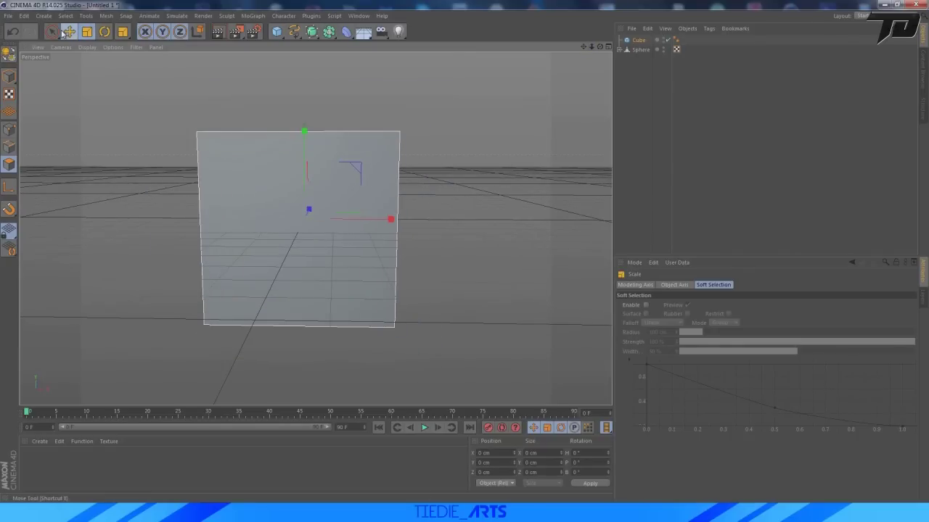
{"action": "left_click_drag", "start_coordinate": [306, 167], "coordinate": [448, 38]}
{"action": "left_click", "coordinate": [648, 100]}
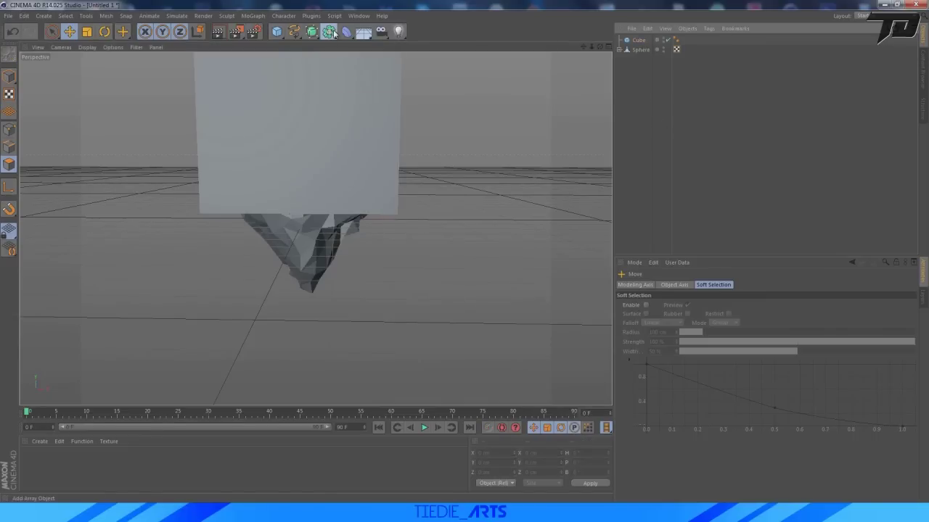
Add a Boole object and nest the sphere above the cube inside it so the cube is subtracted from the rock
{"action": "left_click", "coordinate": [329, 31]}
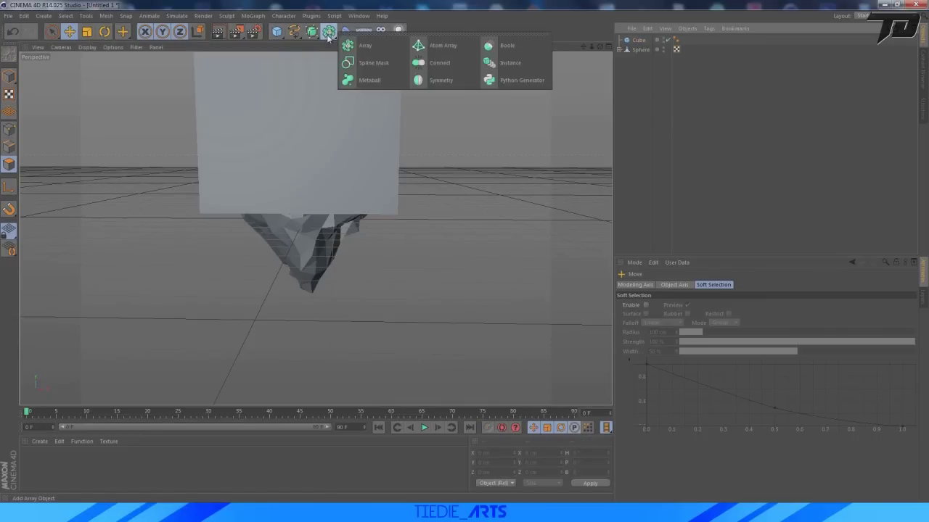
{"action": "left_click", "coordinate": [508, 47]}
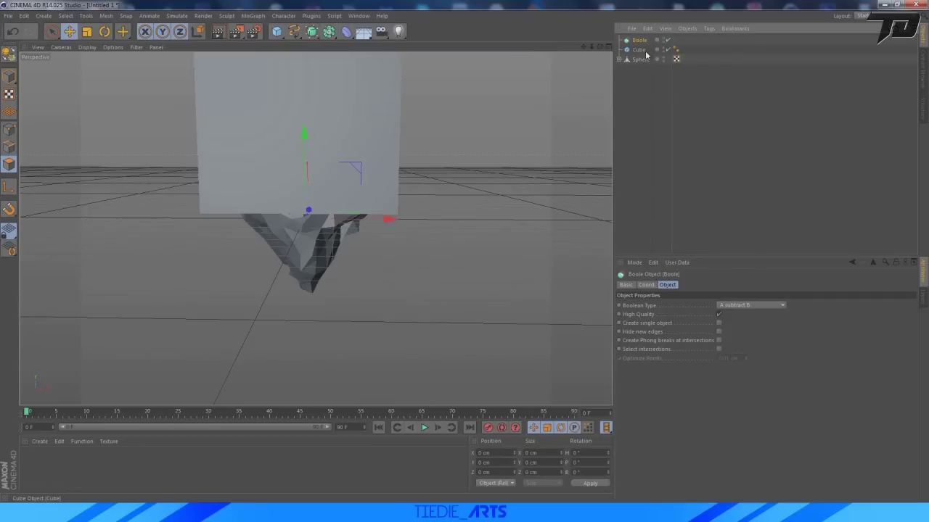
{"action": "left_click_drag", "start_coordinate": [641, 42], "coordinate": [643, 50]}
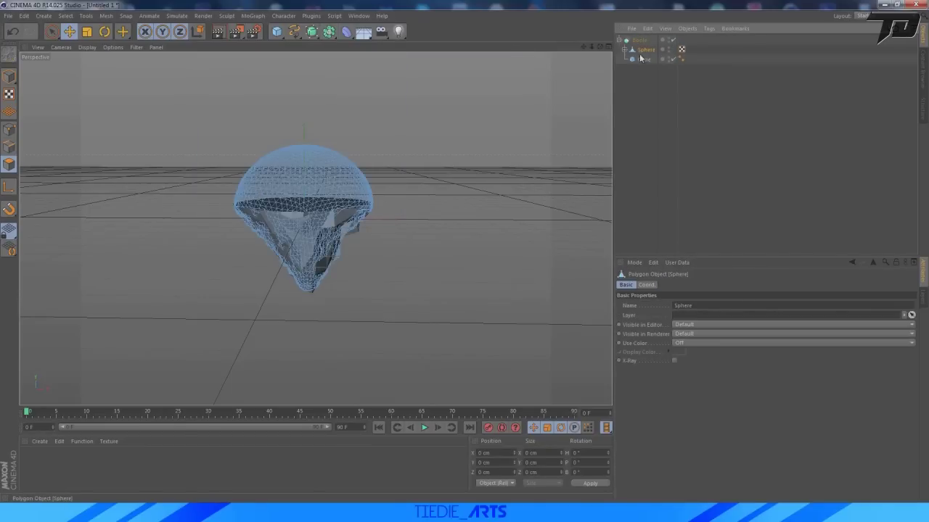
{"action": "left_click", "coordinate": [634, 110]}
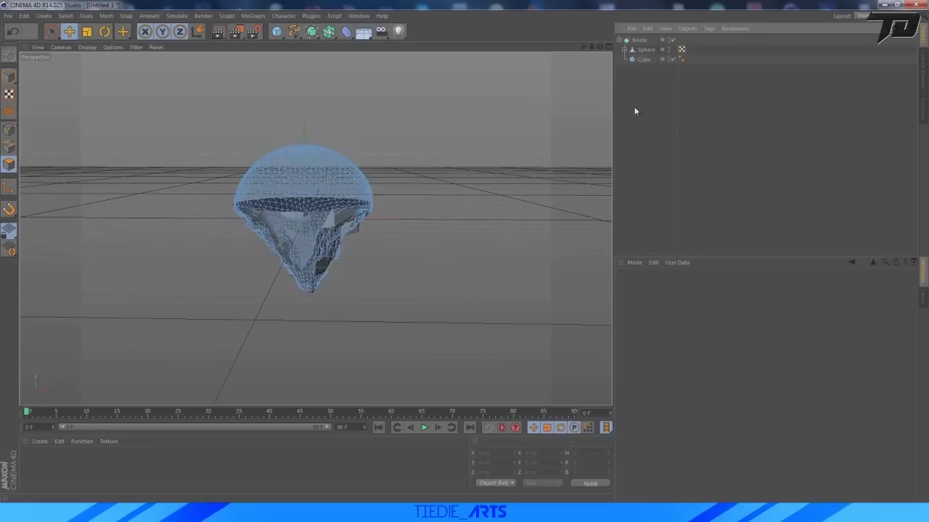
Fine-tune the subtracting cube's vertical position to set the rock's flat cut top, and check the shape from several angles
{"action": "left_click", "coordinate": [642, 59]}
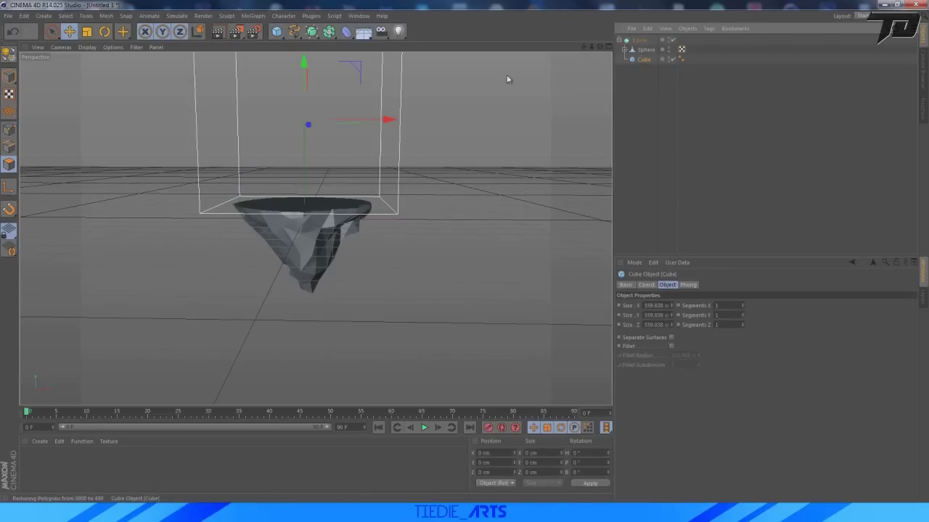
{"action": "left_click_drag", "start_coordinate": [304, 58], "coordinate": [306, 42]}
{"action": "left_click_drag", "start_coordinate": [309, 99], "coordinate": [340, 55]}
{"action": "left_click_drag", "start_coordinate": [600, 46], "coordinate": [424, 55]}
{"action": "mouse_move", "coordinate": [312, 67]}
{"action": "left_mouse_down"}
{"action": "mouse_move", "coordinate": [311, 52]}
{"action": "mouse_move", "coordinate": [314, 73]}
{"action": "left_mouse_up"}
{"action": "left_click", "coordinate": [701, 124]}
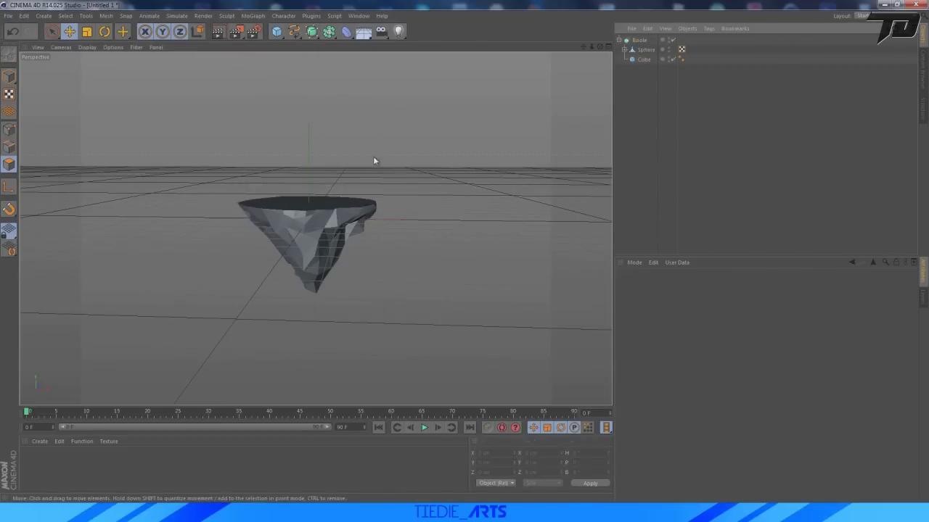
{"action": "right_click_drag", "start_coordinate": [211, 184], "coordinate": [282, 174], "text": "alt"}
{"action": "scroll", "coordinate": [283, 176], "scroll_direction": "up", "scroll_amount": 3}
{"action": "left_click_drag", "start_coordinate": [600, 47], "coordinate": [561, 14]}
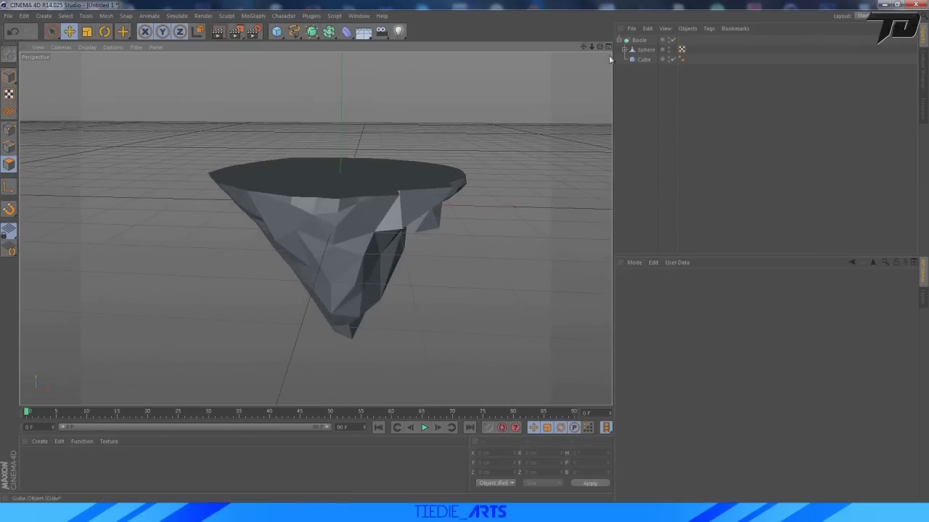
{"action": "mouse_move", "coordinate": [600, 47]}
{"action": "left_mouse_down"}
{"action": "mouse_move", "coordinate": [633, 37]}
{"action": "mouse_move", "coordinate": [585, 37]}
{"action": "mouse_move", "coordinate": [605, 36]}
{"action": "mouse_move", "coordinate": [600, 29]}
{"action": "mouse_move", "coordinate": [591, 49]}
{"action": "mouse_move", "coordinate": [608, 57]}
{"action": "left_mouse_up"}
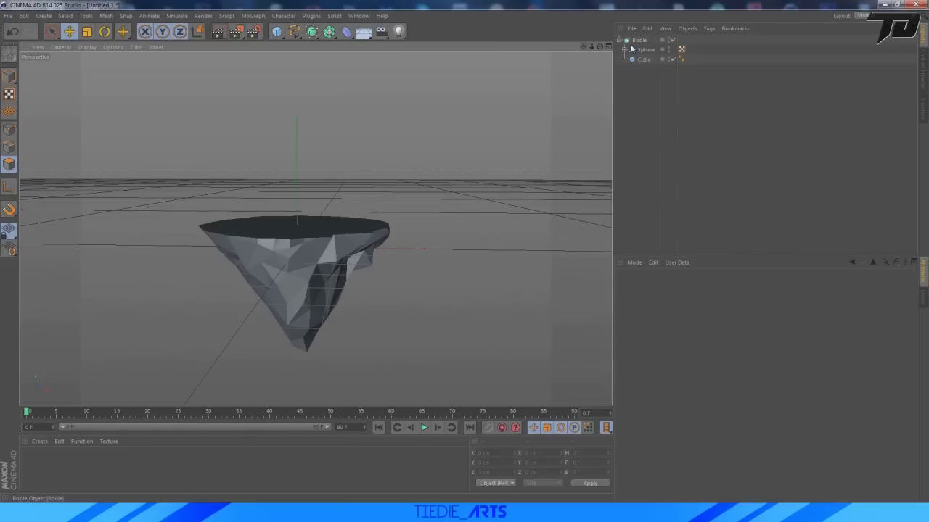
Collapse the Boole's hierarchy and rename it "base island"
{"action": "left_click", "coordinate": [621, 40]}
{"action": "left_click", "coordinate": [640, 40]}
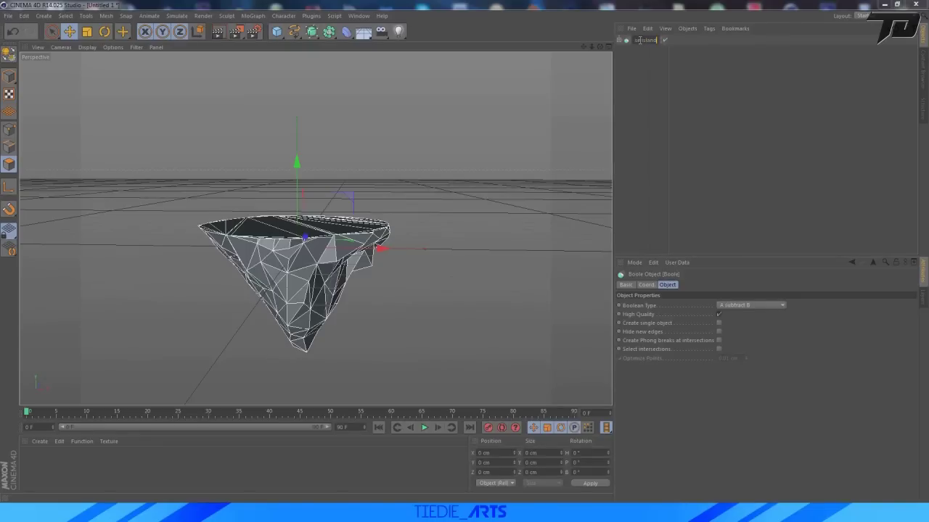
{"action": "key", "text": "Return"}
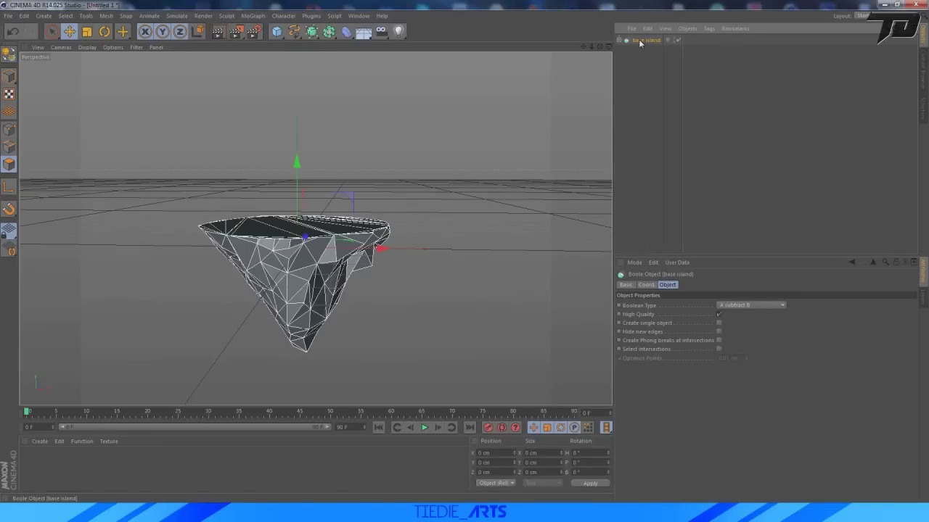
{"action": "left_click", "coordinate": [661, 93]}
{"action": "left_click_drag", "start_coordinate": [583, 47], "coordinate": [623, 0]}
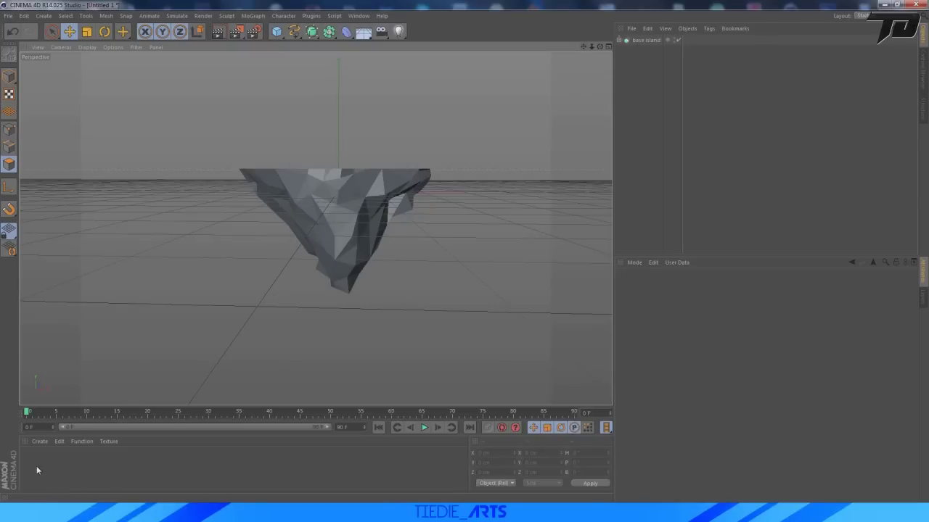
Create a material without specular, colour it brown with RGB 145, 127, 113, and apply it to the base island
{"action": "double_click", "coordinate": [37, 469]}
{"action": "double_click", "coordinate": [35, 461]}
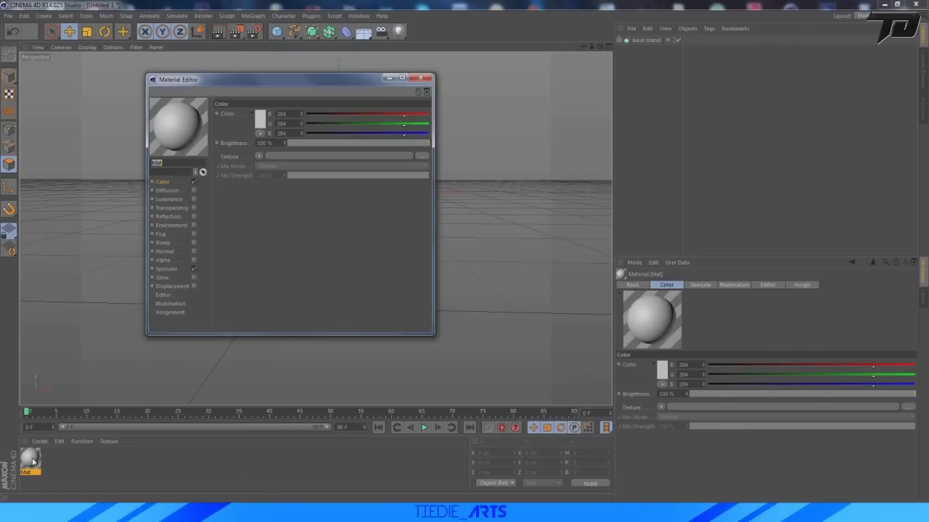
{"action": "left_click", "coordinate": [193, 268]}
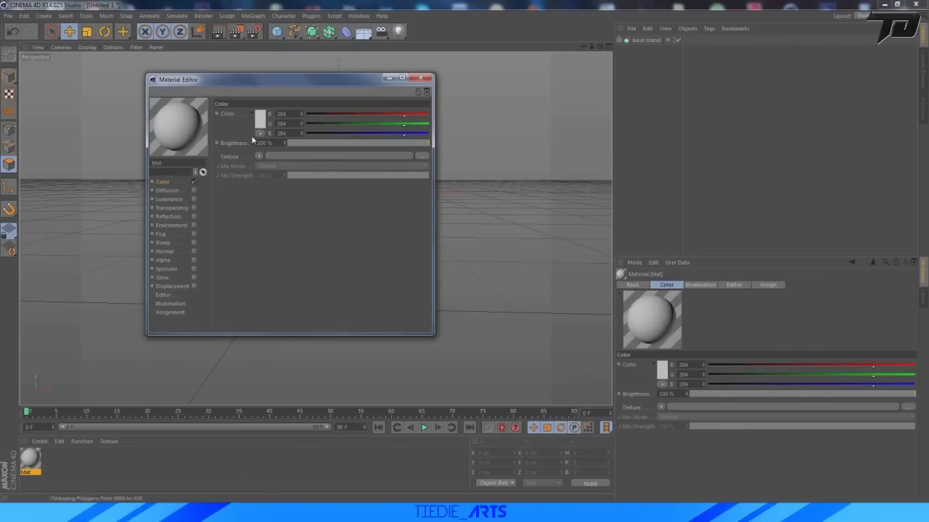
{"action": "left_click", "coordinate": [263, 121]}
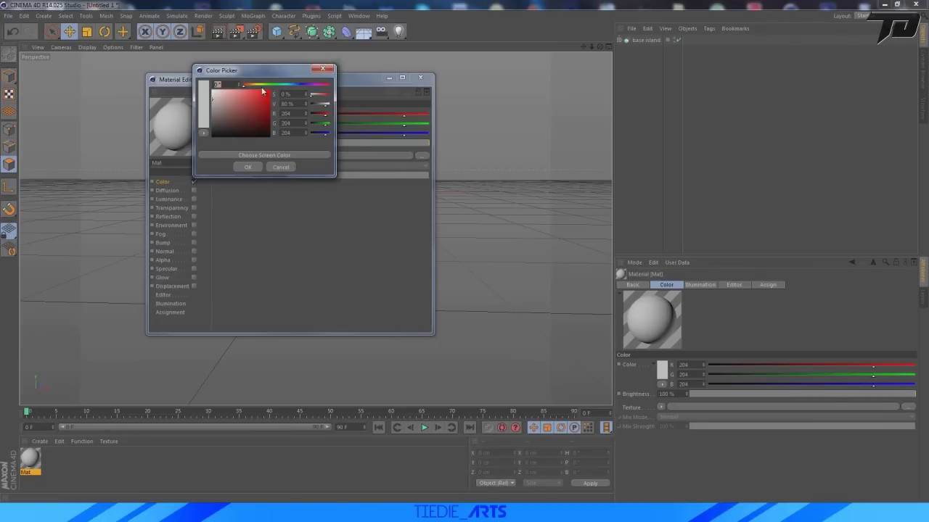
{"action": "left_click_drag", "start_coordinate": [249, 88], "coordinate": [226, 116]}
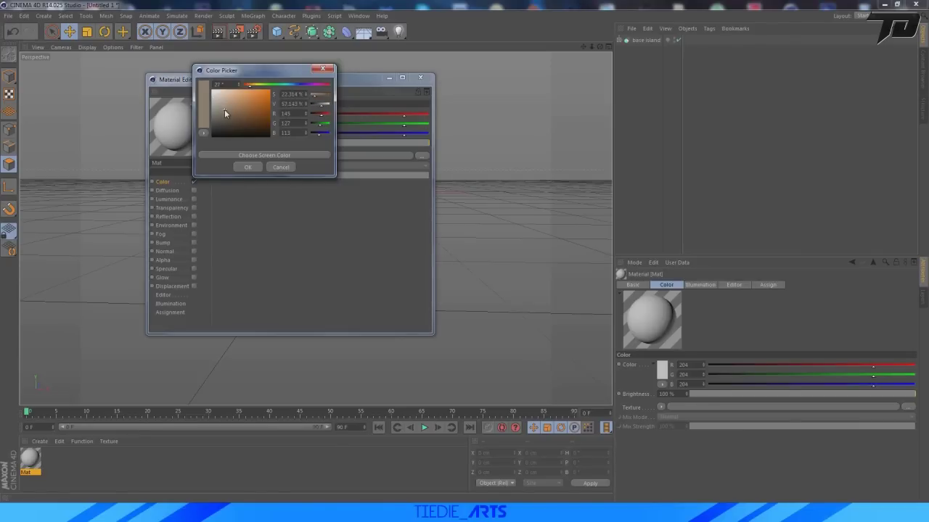
{"action": "left_click", "coordinate": [248, 166]}
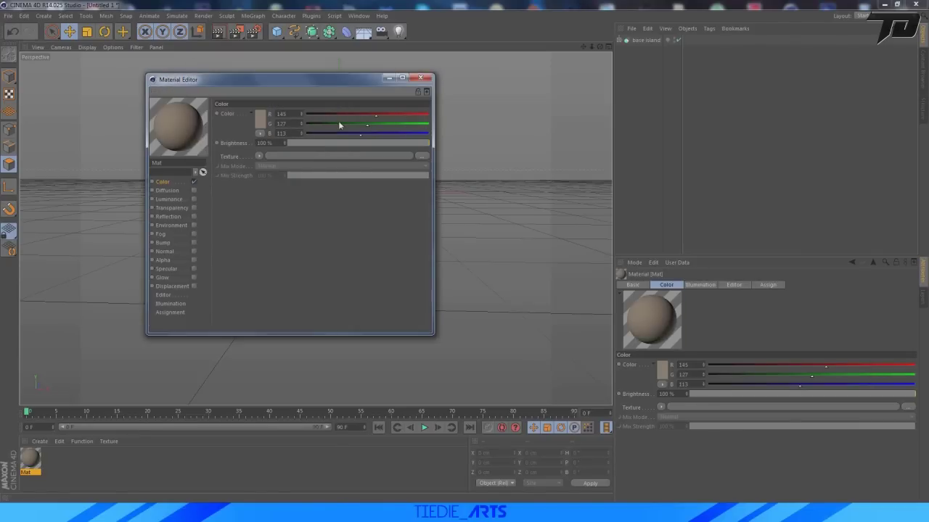
{"action": "left_click", "coordinate": [421, 78]}
{"action": "left_click_drag", "start_coordinate": [30, 462], "coordinate": [317, 220]}
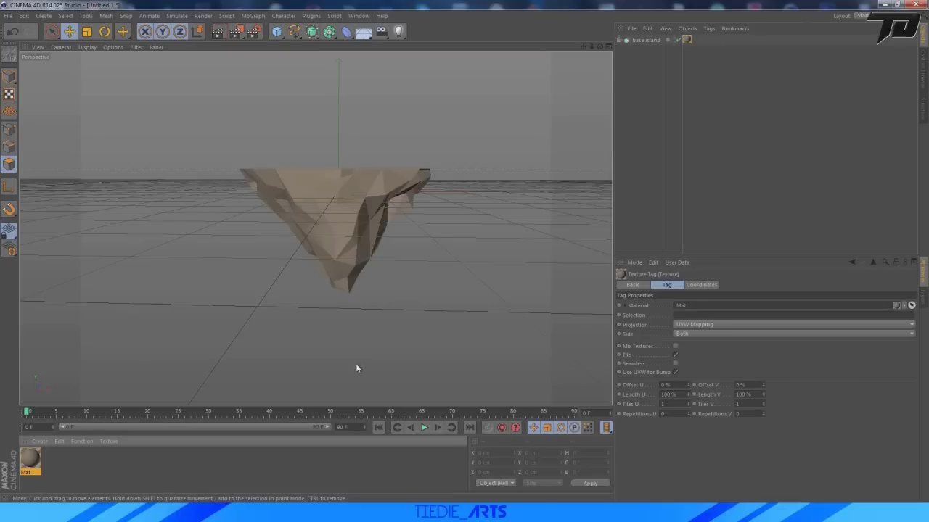
Compare the island with the day-and-night reference and change its material colour to a greyer brown, RGB 119, 110, 103
{"action": "key", "text": "alt+Tab"}
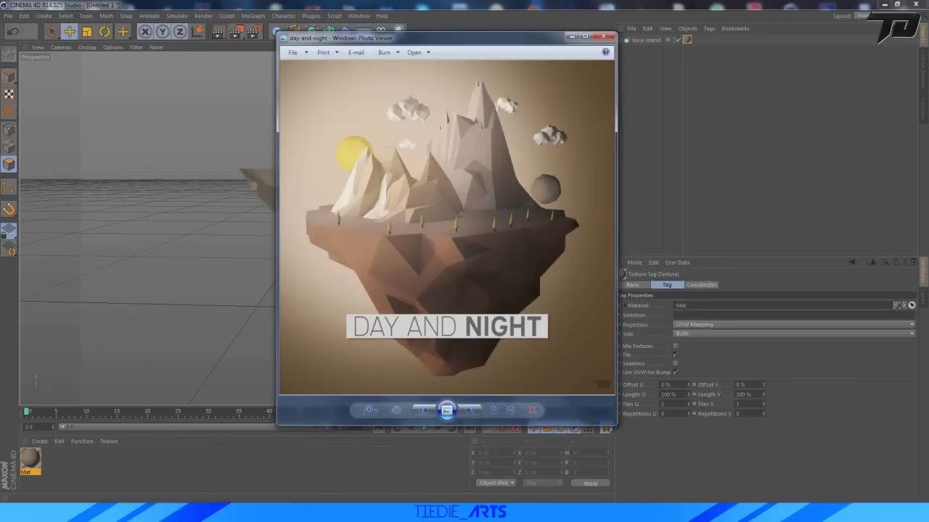
{"action": "left_click", "coordinate": [631, 166]}
{"action": "left_click_drag", "start_coordinate": [315, 226], "coordinate": [321, 275], "text": "alt"}
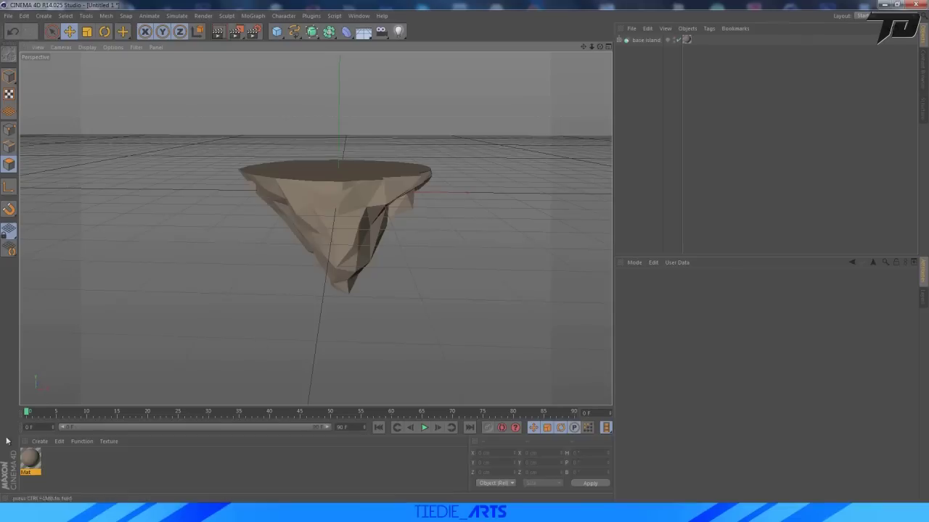
{"action": "double_click", "coordinate": [30, 459]}
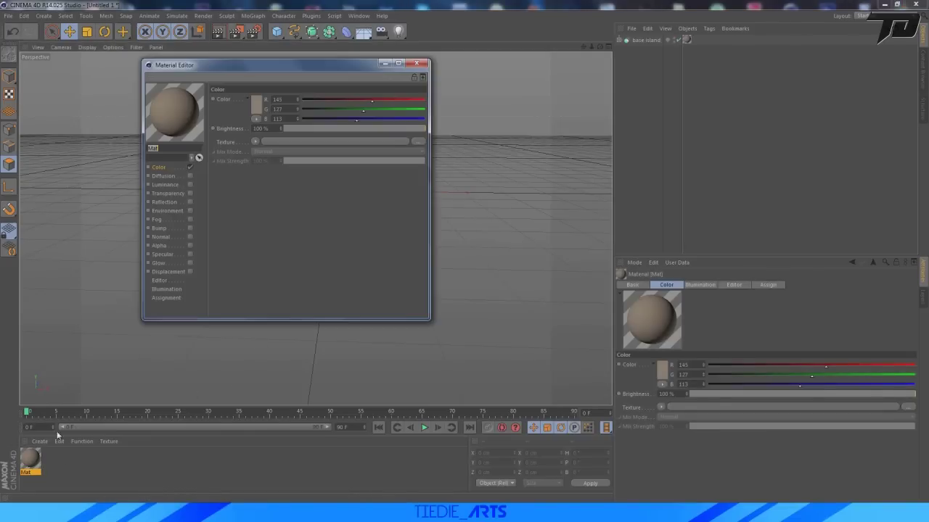
{"action": "left_click", "coordinate": [256, 106]}
{"action": "left_click_drag", "start_coordinate": [220, 91], "coordinate": [214, 96]}
{"action": "left_click", "coordinate": [242, 149]}
{"action": "left_click", "coordinate": [416, 63]}
{"action": "scroll", "coordinate": [456, 182], "scroll_direction": "down", "scroll_amount": 3}
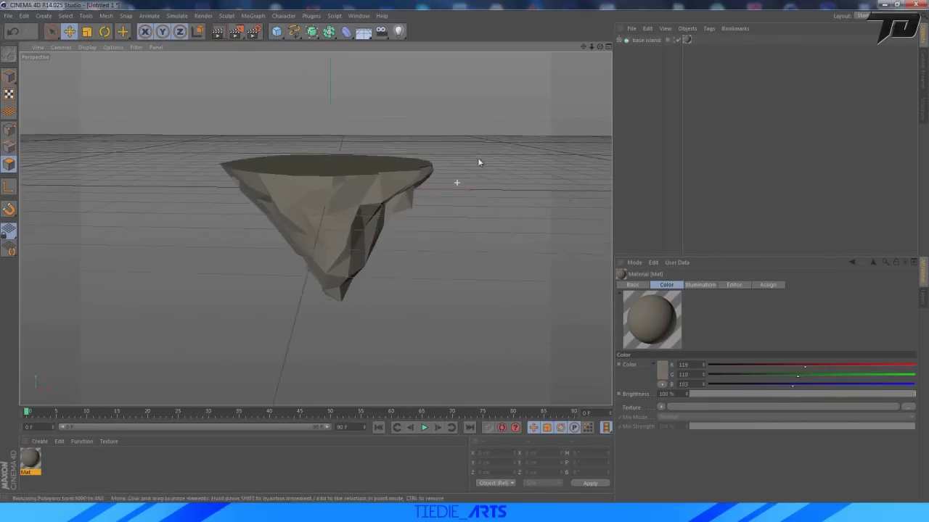
{"action": "mouse_move", "coordinate": [600, 46]}
{"action": "left_mouse_down"}
{"action": "mouse_move", "coordinate": [574, 88]}
{"action": "mouse_move", "coordinate": [595, 47]}
{"action": "left_mouse_up"}
Check the mountains in the reference image, add a Landscape object, and raise it to the island's flat top
{"action": "left_click", "coordinate": [335, 512]}
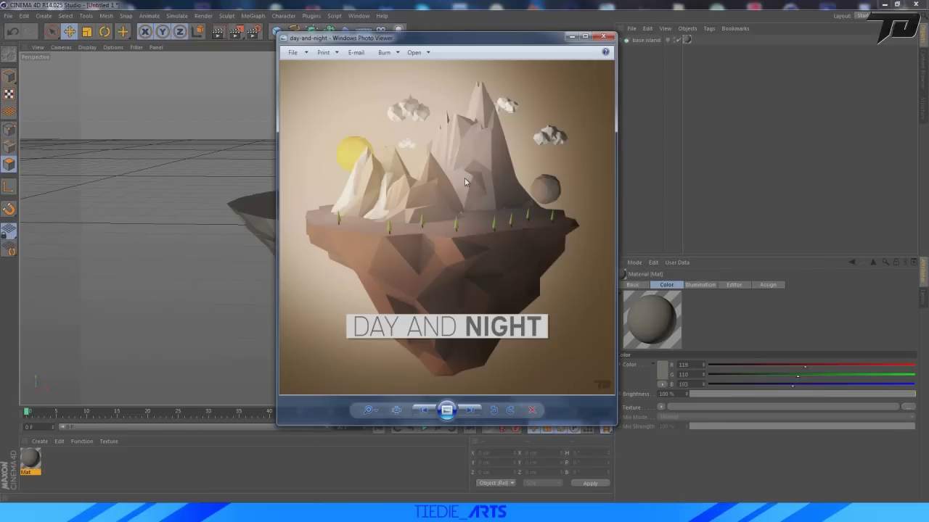
{"action": "left_click", "coordinate": [797, 97]}
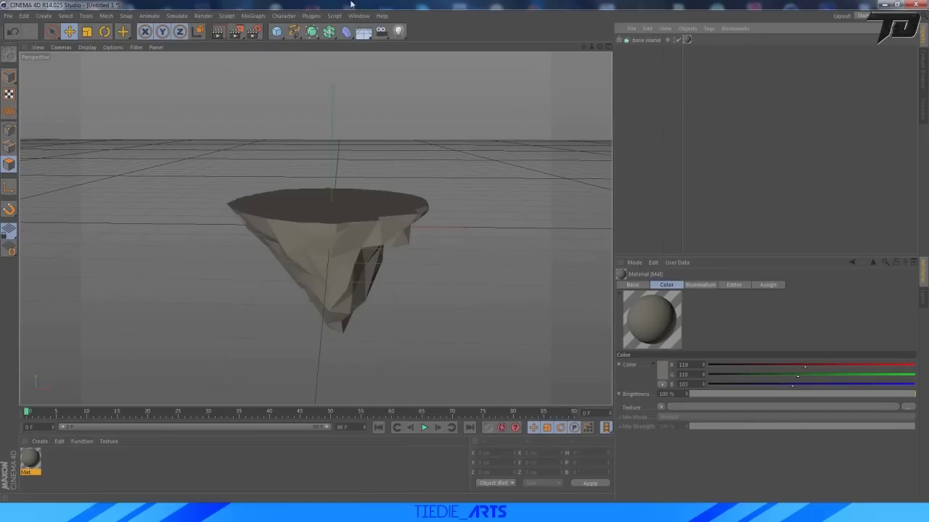
{"action": "left_click", "coordinate": [278, 33]}
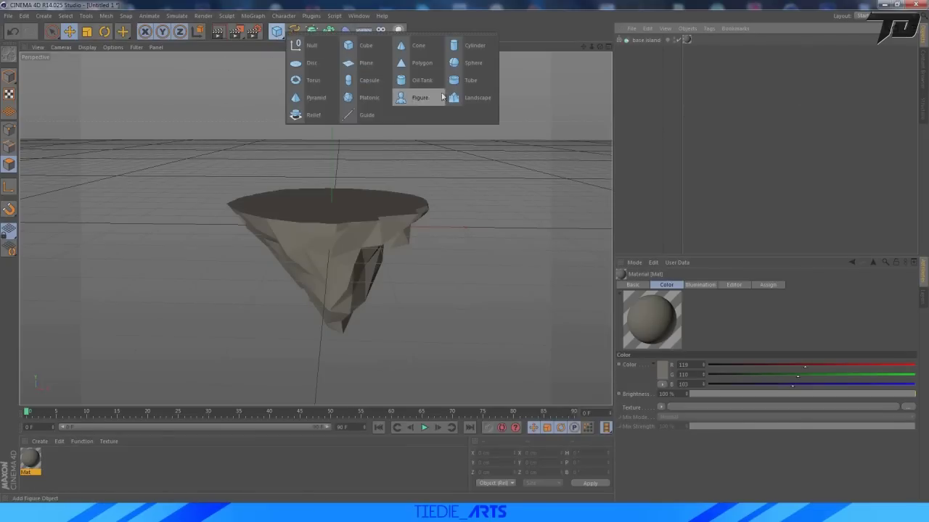
{"action": "left_click", "coordinate": [470, 99]}
{"action": "left_click_drag", "start_coordinate": [333, 136], "coordinate": [348, 48]}
Set the landscape's width and depth to 125 cm and increase its height to make a steeper mountain
{"action": "left_click_drag", "start_coordinate": [703, 306], "coordinate": [535, 305]}
{"action": "type", "text": "125"}
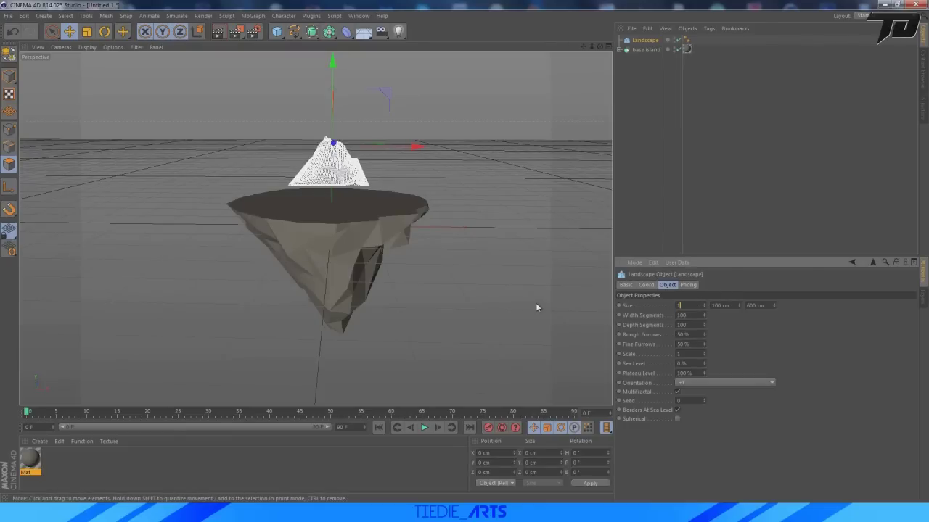
{"action": "type", "text": "1"}
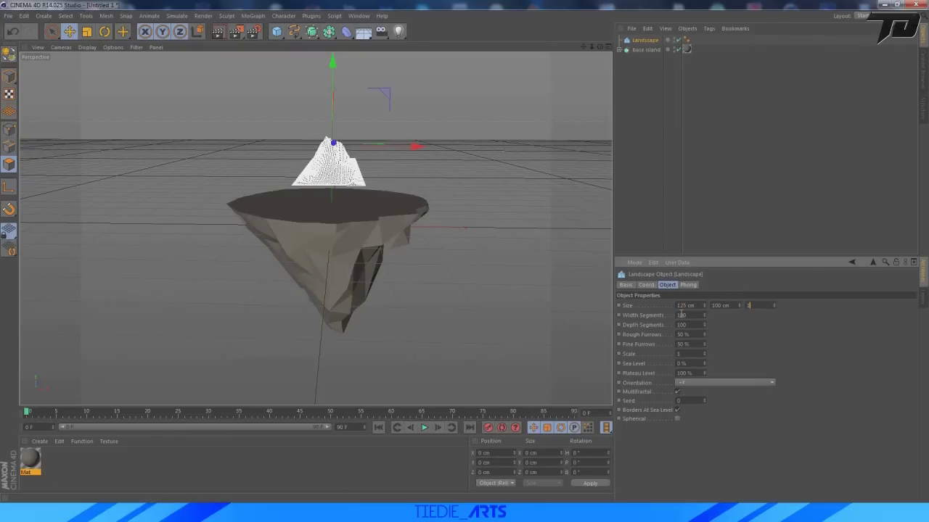
{"action": "type", "text": "25"}
{"action": "key", "text": "Return"}
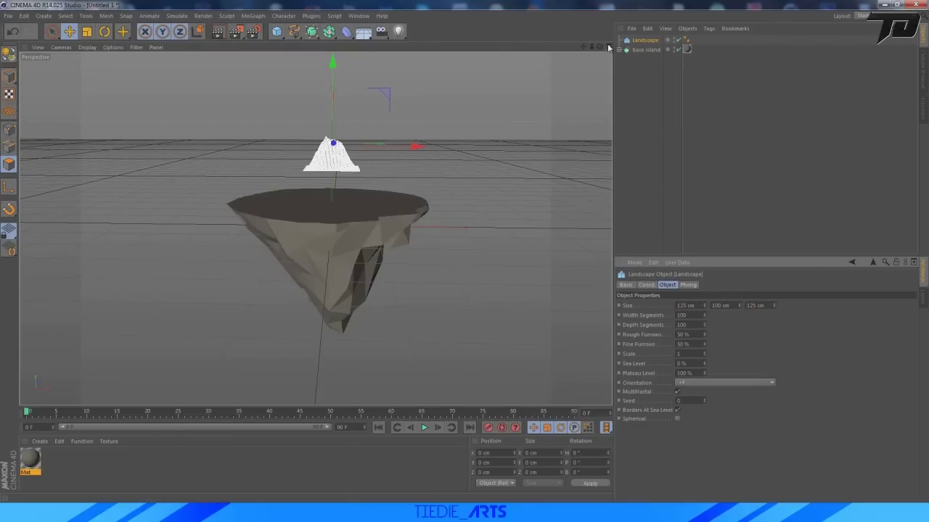
{"action": "left_click_drag", "start_coordinate": [600, 47], "coordinate": [315, 229]}
{"action": "left_click_drag", "start_coordinate": [740, 300], "coordinate": [741, 276]}
{"action": "left_click", "coordinate": [644, 125]}
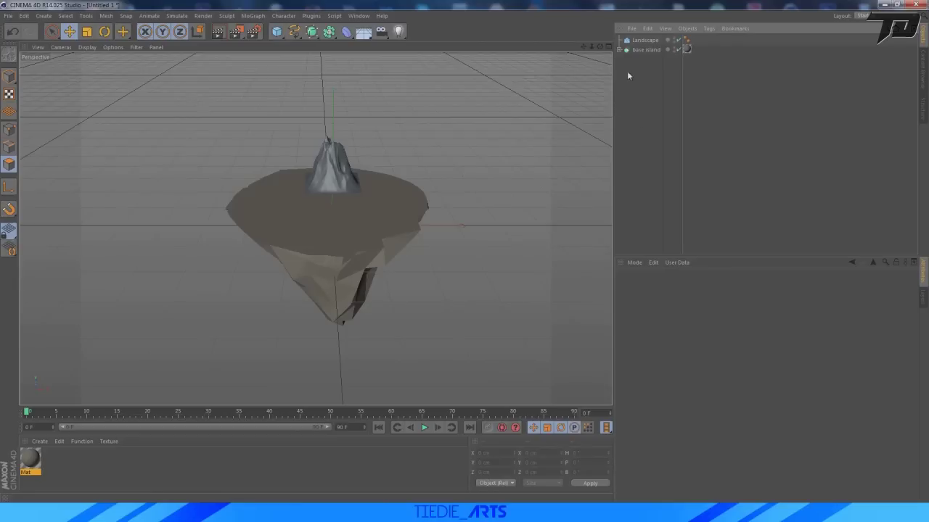
Delete the landscape's Phong tag and set its width and depth segments to 14 for a low-poly look
{"action": "left_click", "coordinate": [688, 40]}
{"action": "key", "text": "Delete"}
{"action": "left_click", "coordinate": [644, 39]}
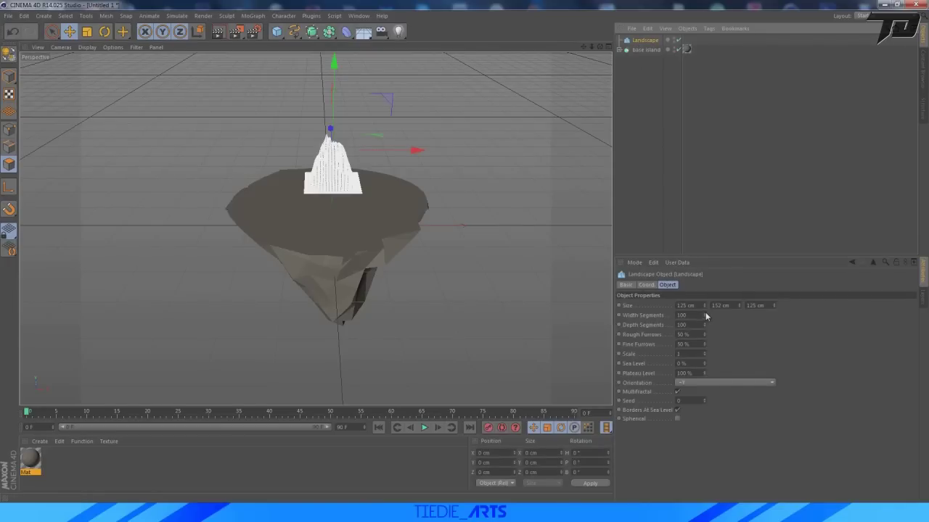
{"action": "left_click_drag", "start_coordinate": [705, 316], "coordinate": [588, 322]}
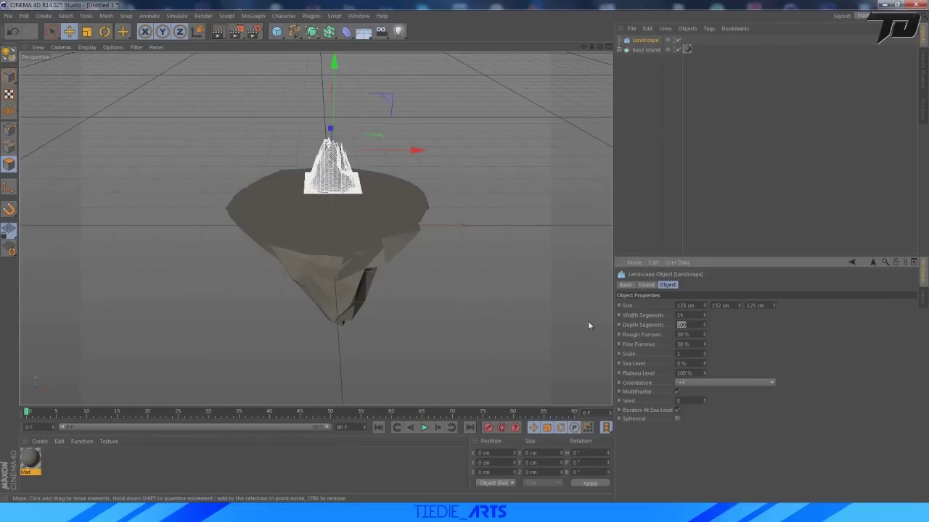
{"action": "type", "text": "14"}
{"action": "left_click", "coordinate": [756, 336]}
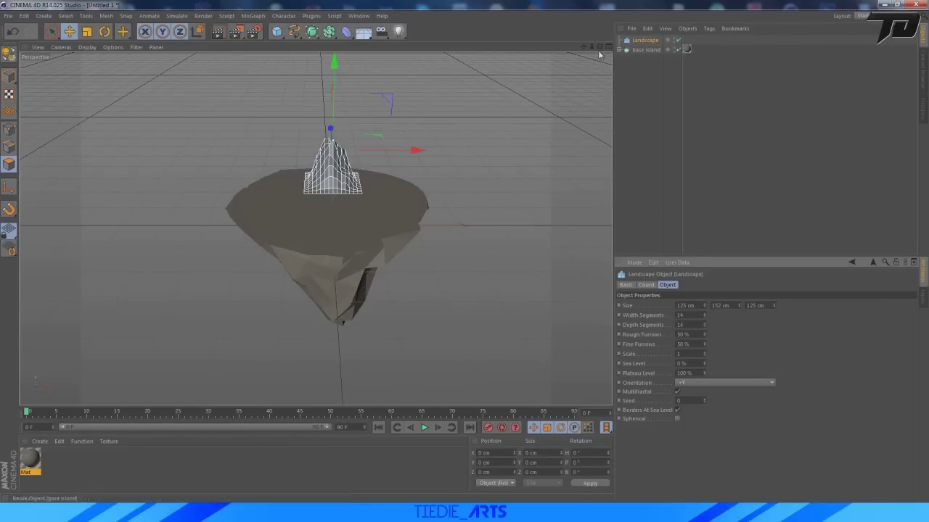
Scale the landscape mountain up to about 154 × 188 × 154 cm and move it to one side of the island's flat top
{"action": "left_click", "coordinate": [89, 36]}
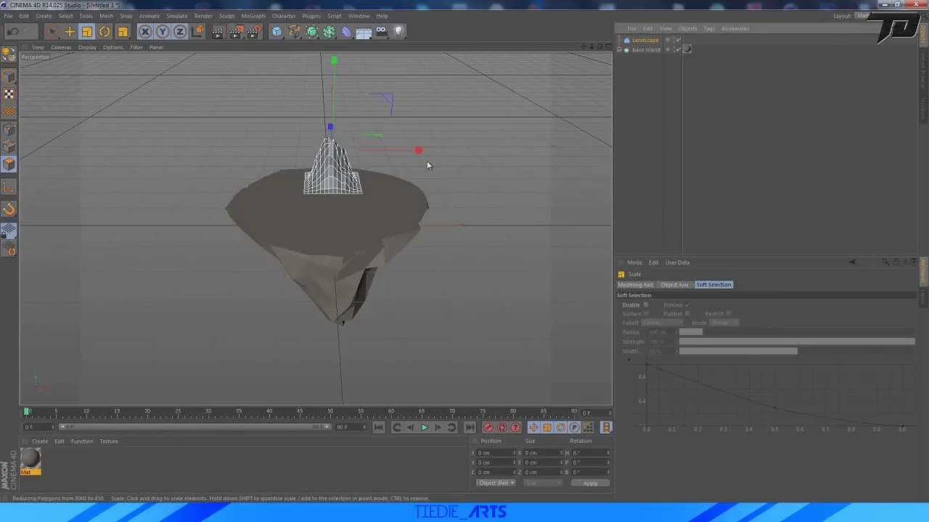
{"action": "left_click_drag", "start_coordinate": [419, 151], "coordinate": [373, 150]}
{"action": "left_click", "coordinate": [70, 32]}
{"action": "left_click_drag", "start_coordinate": [285, 66], "coordinate": [287, 91]}
{"action": "left_click_drag", "start_coordinate": [378, 180], "coordinate": [369, 181]}
{"action": "left_click_drag", "start_coordinate": [600, 47], "coordinate": [595, 21]}
{"action": "left_click_drag", "start_coordinate": [254, 158], "coordinate": [539, 235]}
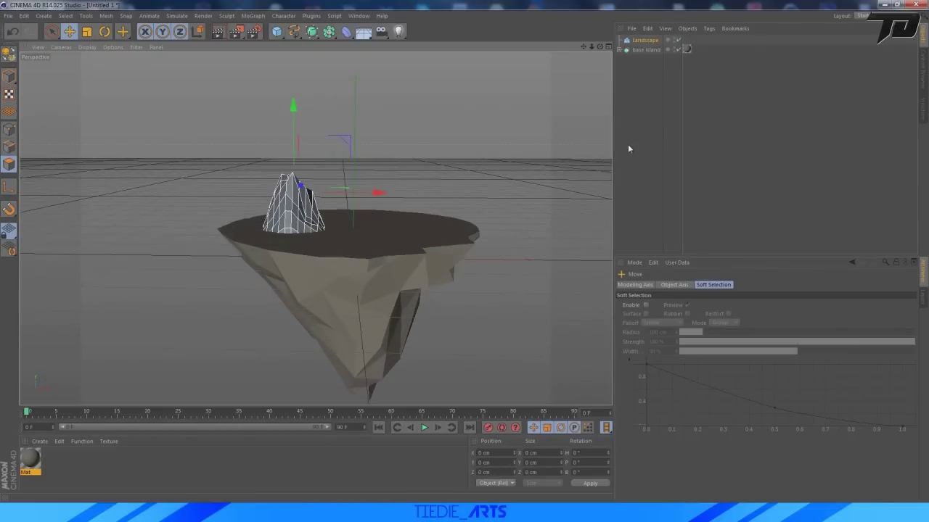
Set the landscape's width and depth segments to 25
{"action": "left_click", "coordinate": [639, 45]}
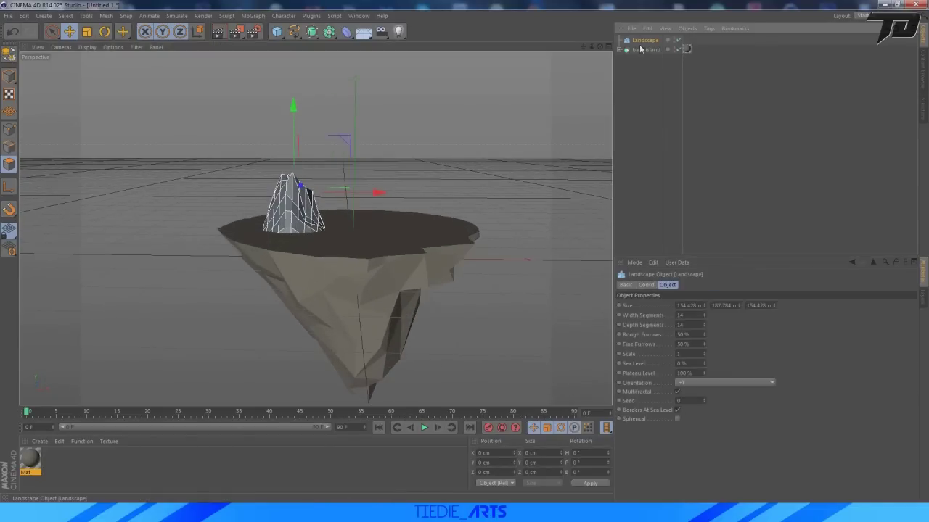
{"action": "left_click", "coordinate": [703, 314]}
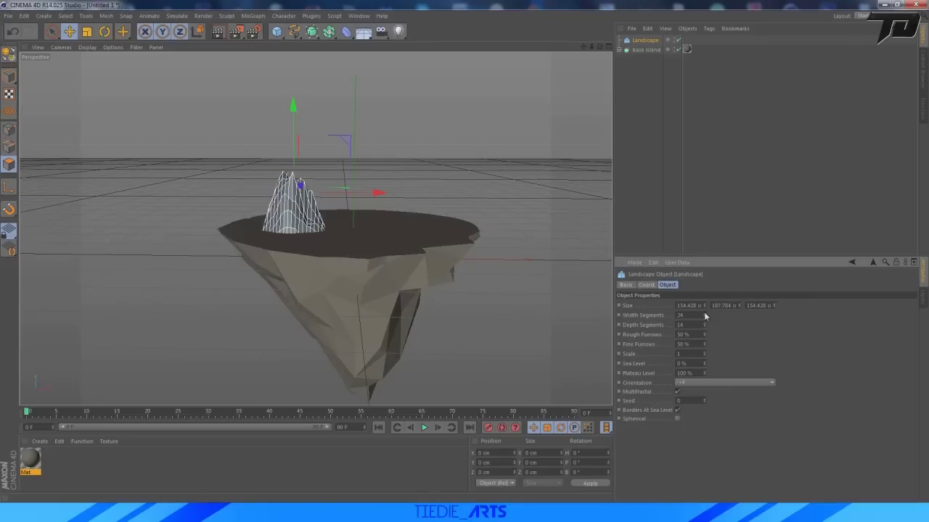
{"action": "left_click", "coordinate": [704, 314]}
{"action": "left_click_drag", "start_coordinate": [704, 321], "coordinate": [704, 323]}
{"action": "left_click", "coordinate": [704, 326]}
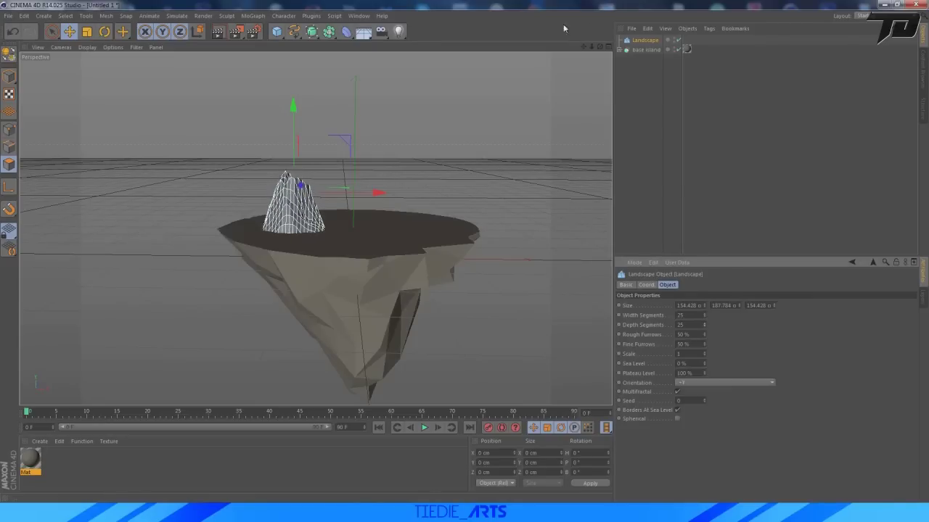
Add a Polygon Reduction object as a child of the landscape and set its reduction strength to 83%
{"action": "left_click_drag", "start_coordinate": [347, 32], "coordinate": [605, 161]}
{"action": "left_click_drag", "start_coordinate": [640, 40], "coordinate": [648, 52]}
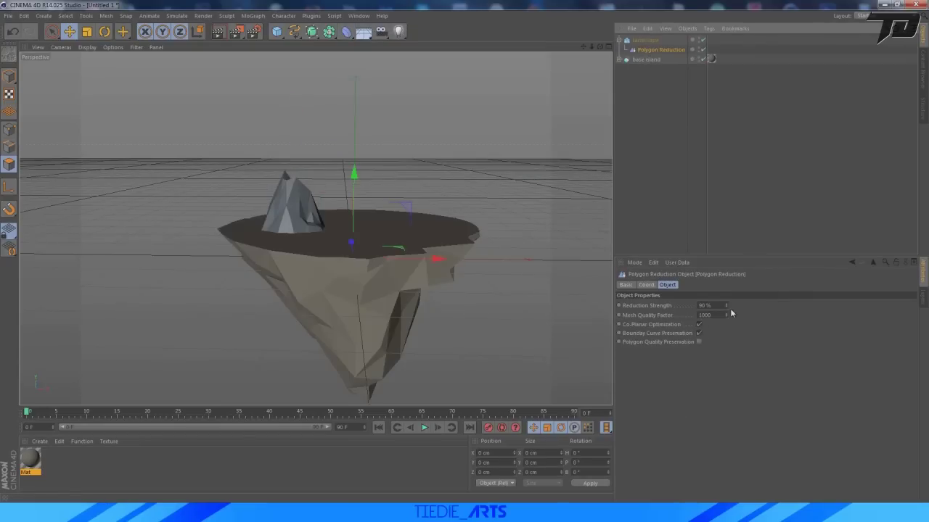
{"action": "left_click_drag", "start_coordinate": [726, 306], "coordinate": [725, 311]}
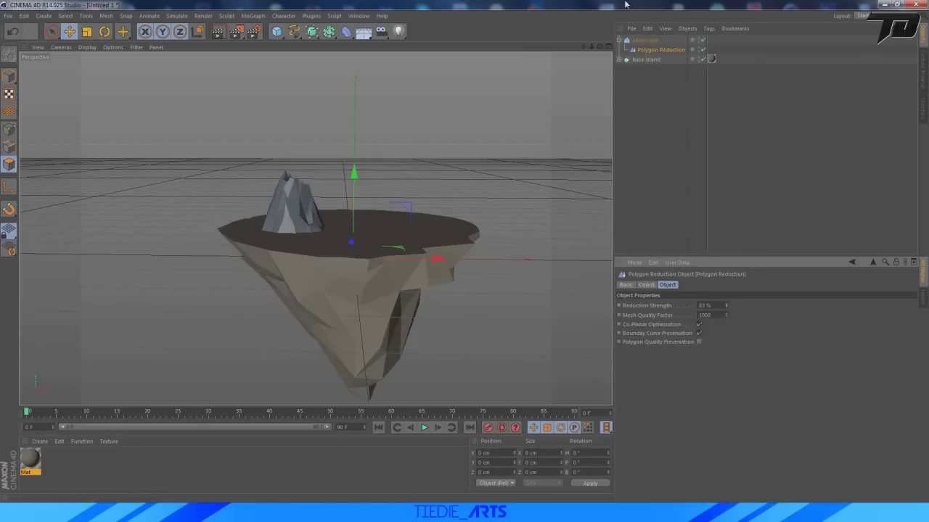
{"action": "left_click", "coordinate": [638, 84]}
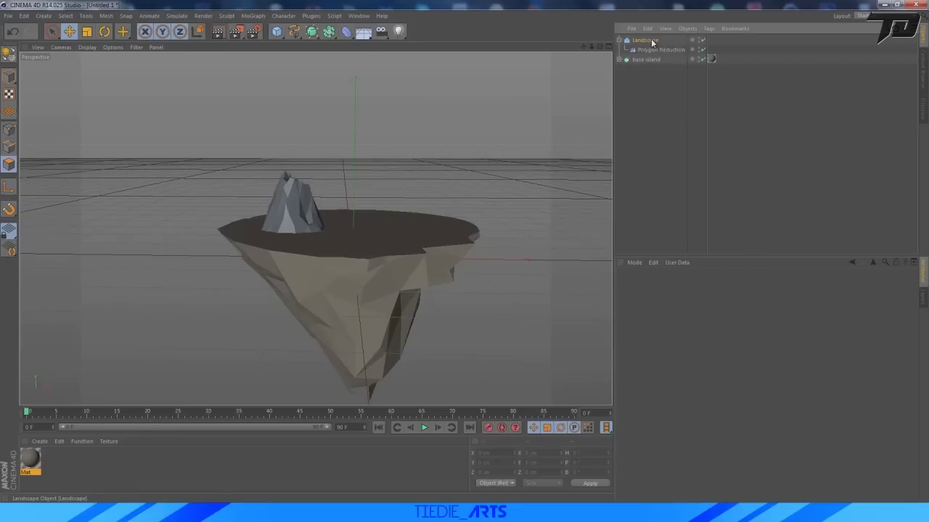
Examine the reduced mountain's facets up close and its placement on the island from different angles
{"action": "left_click", "coordinate": [650, 41]}
{"action": "key", "text": "o"}
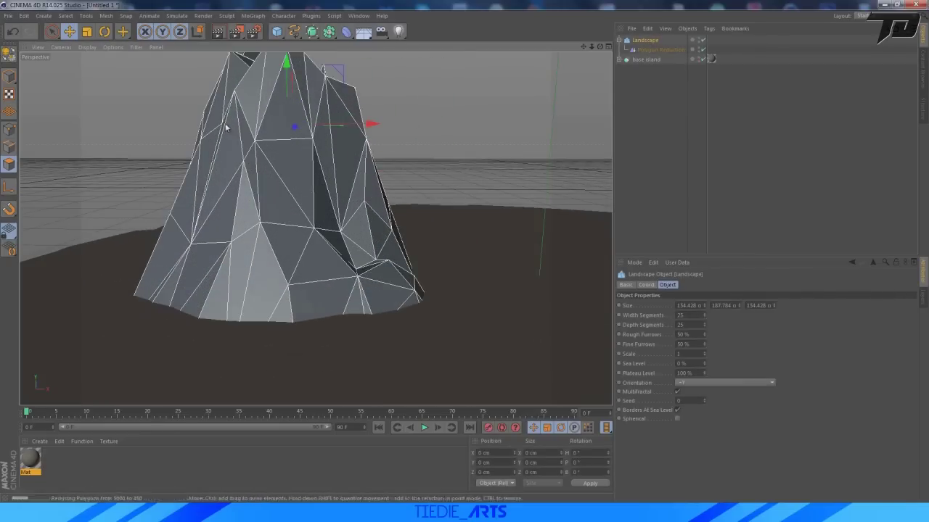
{"action": "scroll", "coordinate": [348, 251], "scroll_direction": "down", "scroll_amount": 2}
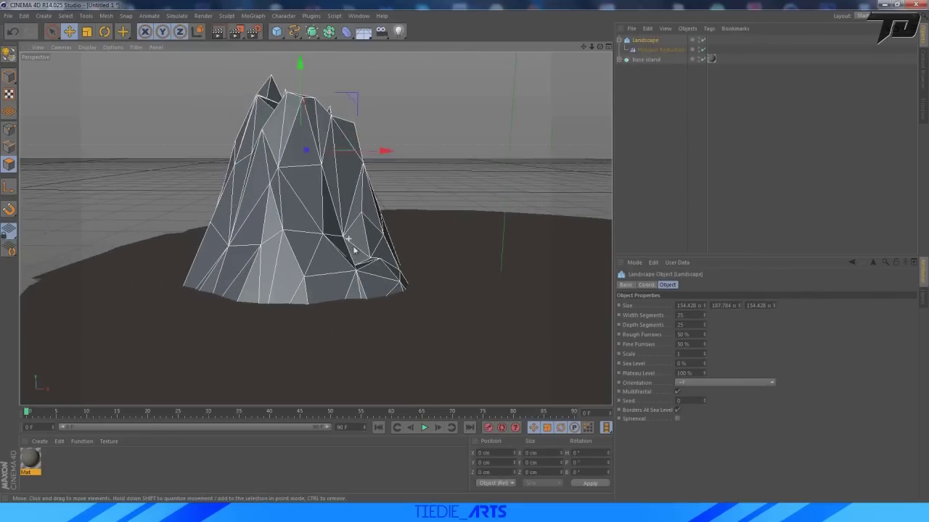
{"action": "scroll", "coordinate": [354, 249], "scroll_direction": "down", "scroll_amount": 7}
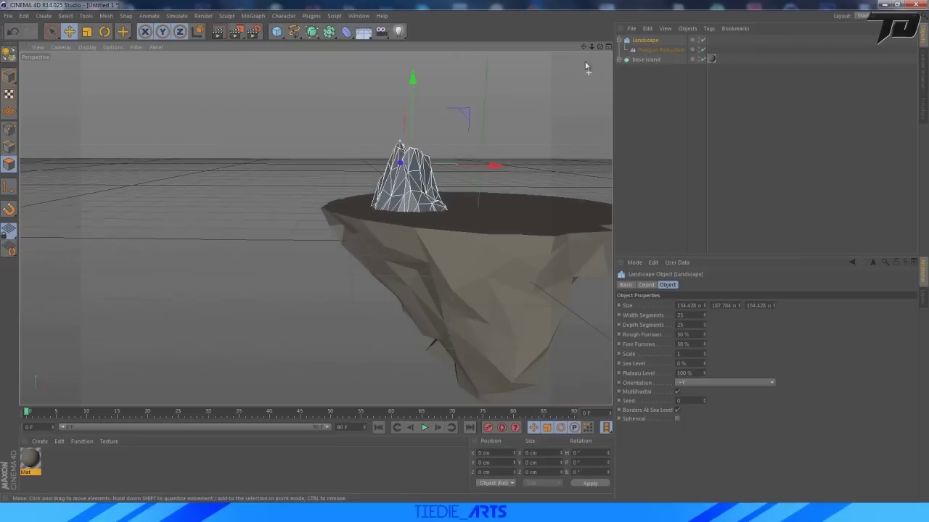
{"action": "left_click_drag", "start_coordinate": [583, 47], "coordinate": [516, 34]}
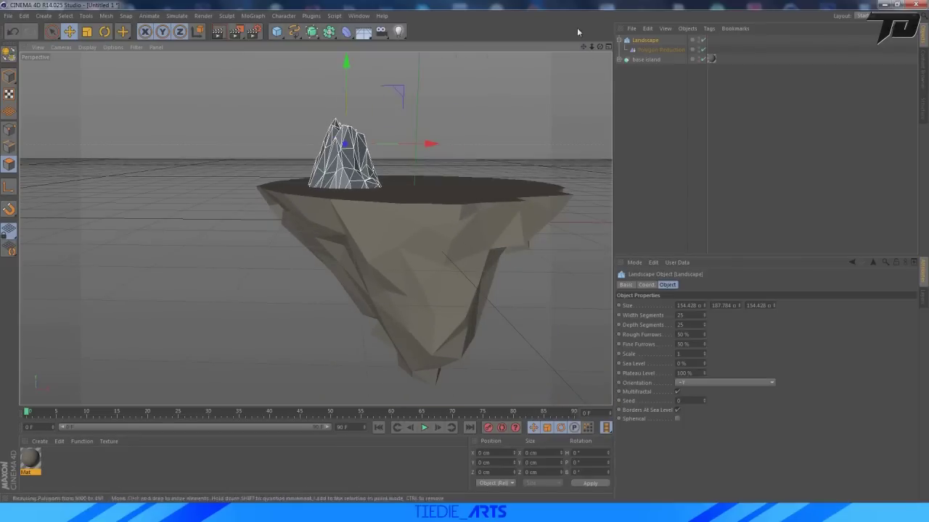
{"action": "left_click_drag", "start_coordinate": [583, 47], "coordinate": [523, 65]}
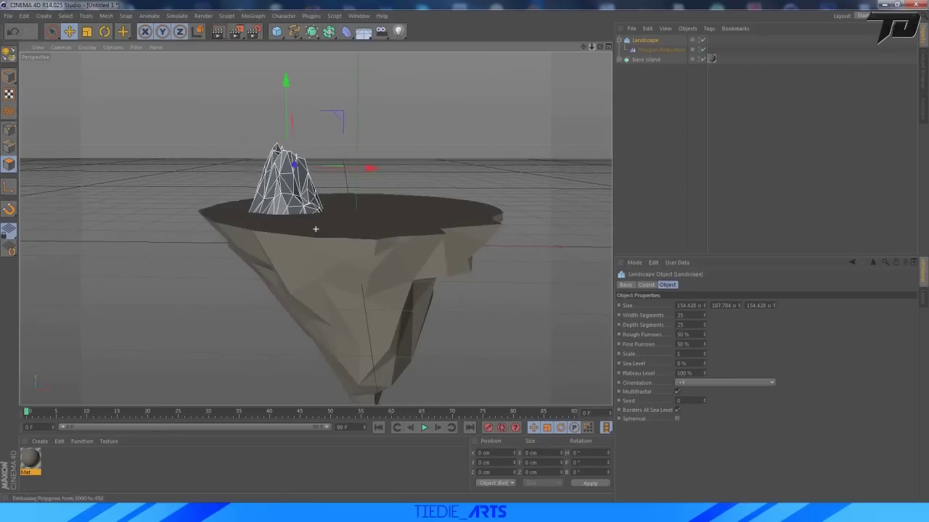
{"action": "left_click_drag", "start_coordinate": [599, 48], "coordinate": [626, 178]}
{"action": "left_click", "coordinate": [626, 178]}
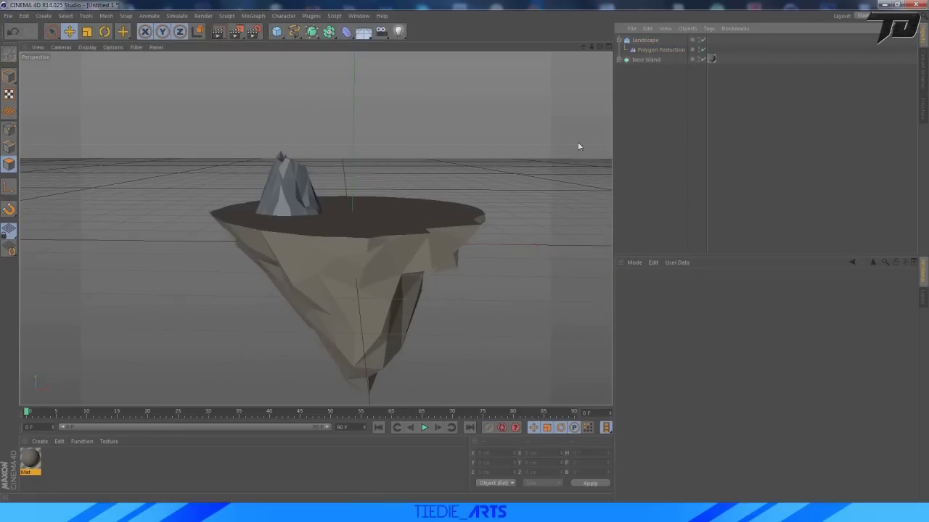
Try successive seed values for the landscape and settle on seed 10
{"action": "left_click", "coordinate": [636, 41]}
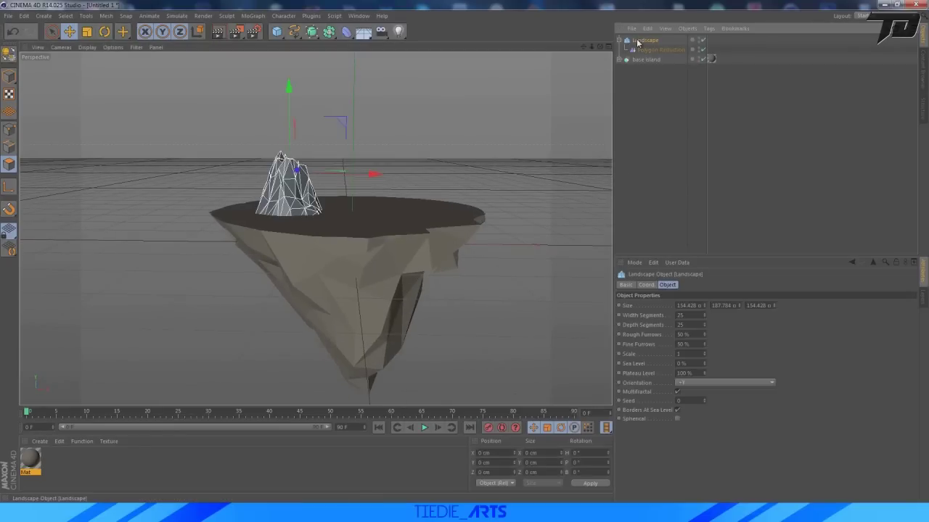
{"action": "left_click", "coordinate": [701, 399]}
{"action": "left_click", "coordinate": [704, 400]}
{"action": "left_click", "coordinate": [704, 400]}
{"action": "left_click", "coordinate": [704, 400]}
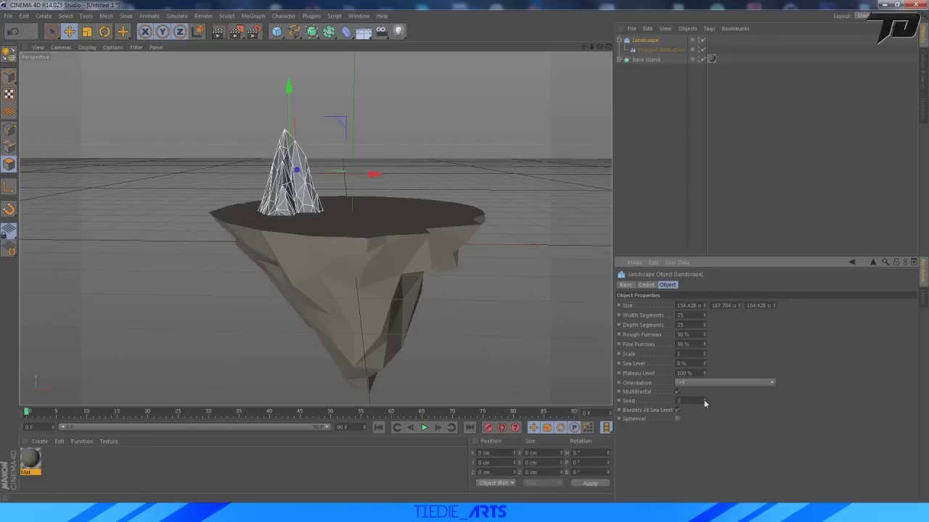
{"action": "left_click", "coordinate": [704, 399]}
{"action": "left_click", "coordinate": [704, 399]}
{"action": "left_click", "coordinate": [703, 400]}
{"action": "left_click", "coordinate": [703, 399]}
{"action": "left_click", "coordinate": [704, 399]}
{"action": "left_click", "coordinate": [703, 398]}
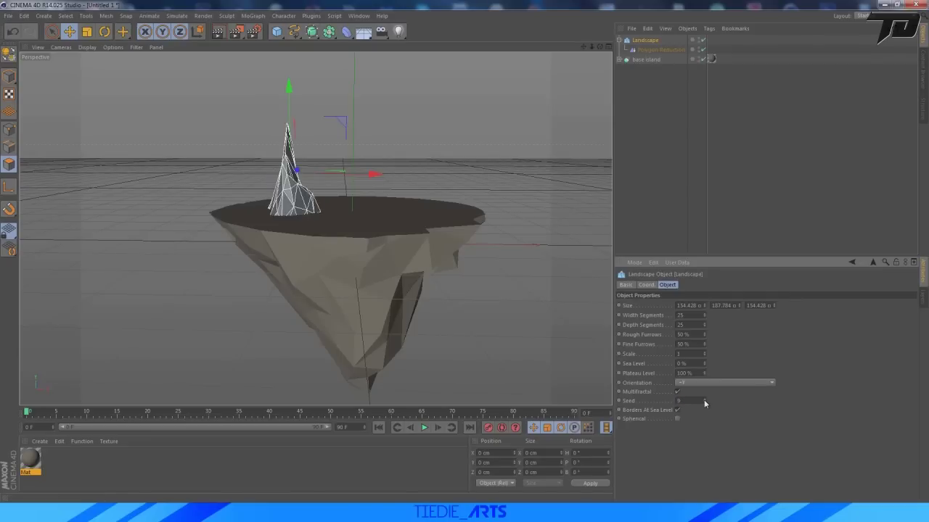
{"action": "left_click", "coordinate": [703, 398]}
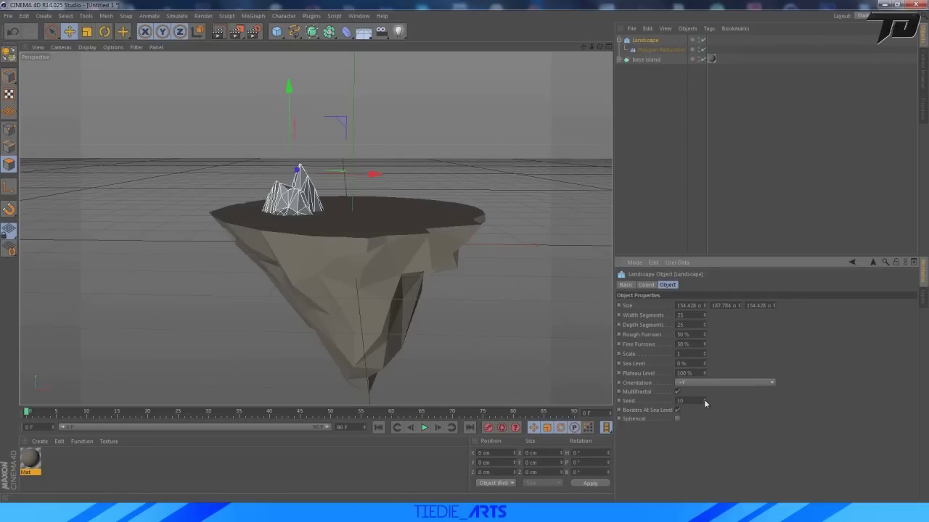
Scale the landscape mountain up to about 187 × 228 × 187 cm
{"action": "left_click", "coordinate": [86, 31]}
{"action": "left_click_drag", "start_coordinate": [284, 90], "coordinate": [288, 60]}
{"action": "key", "text": "e"}
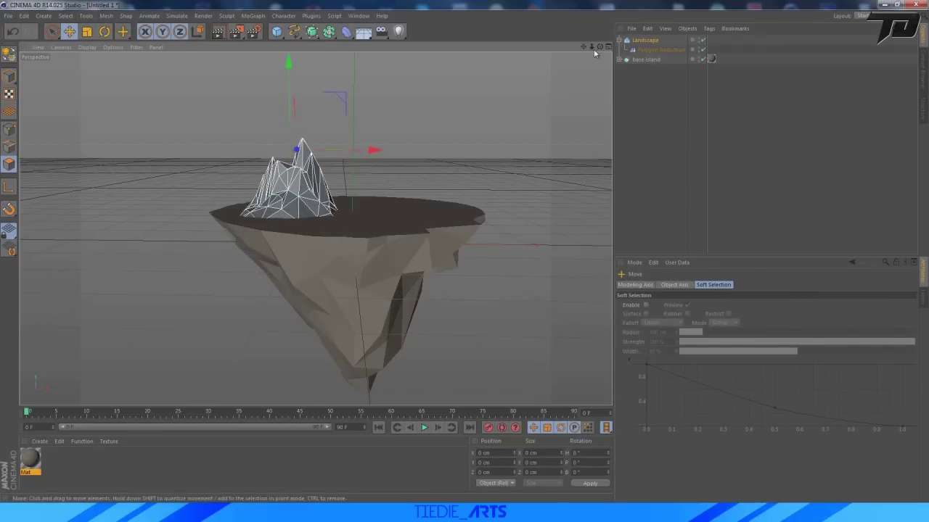
{"action": "left_click_drag", "start_coordinate": [592, 47], "coordinate": [591, 67]}
{"action": "left_click", "coordinate": [625, 124]}
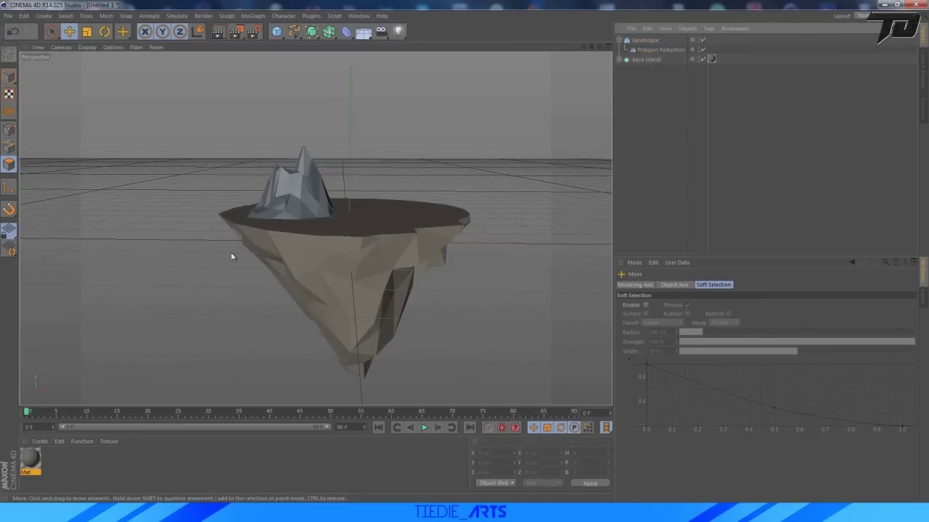
Check the mountain colours in the reference image, duplicate the island material, and lighten the copy to RGB 158, 148, 140
{"action": "left_click", "coordinate": [313, 513]}
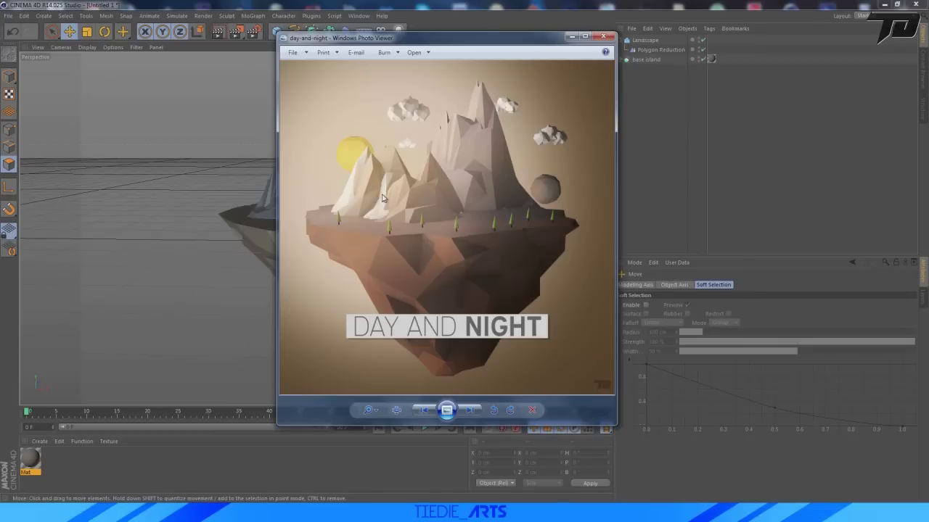
{"action": "left_click", "coordinate": [684, 172]}
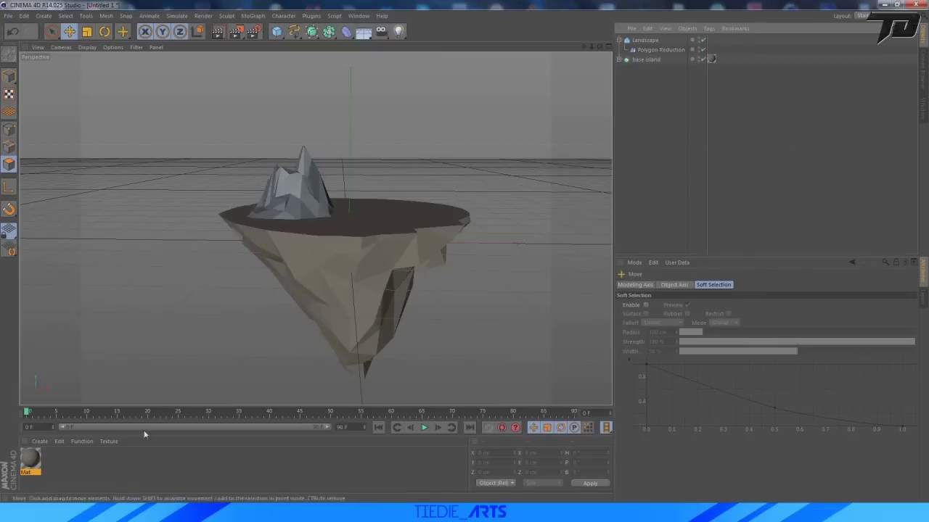
{"action": "double_click", "coordinate": [53, 459]}
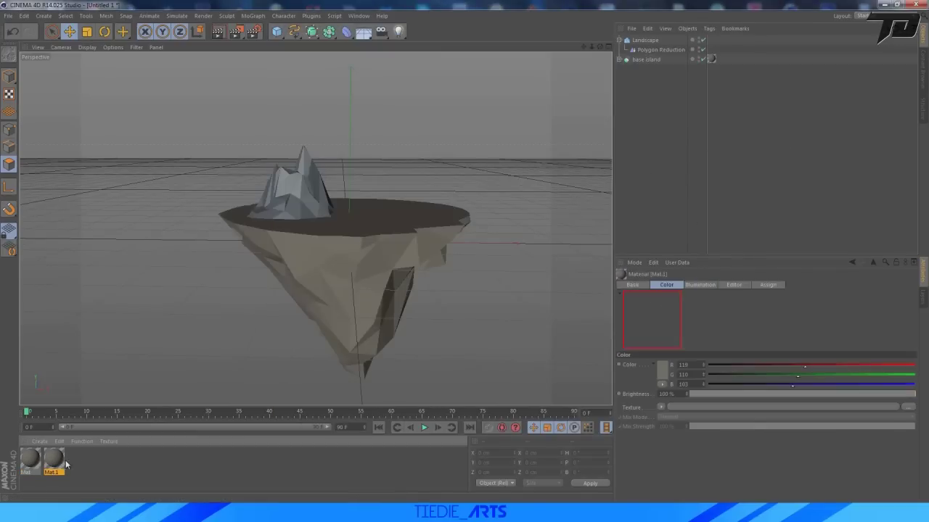
{"action": "double_click", "coordinate": [55, 458]}
{"action": "left_click", "coordinate": [255, 109]}
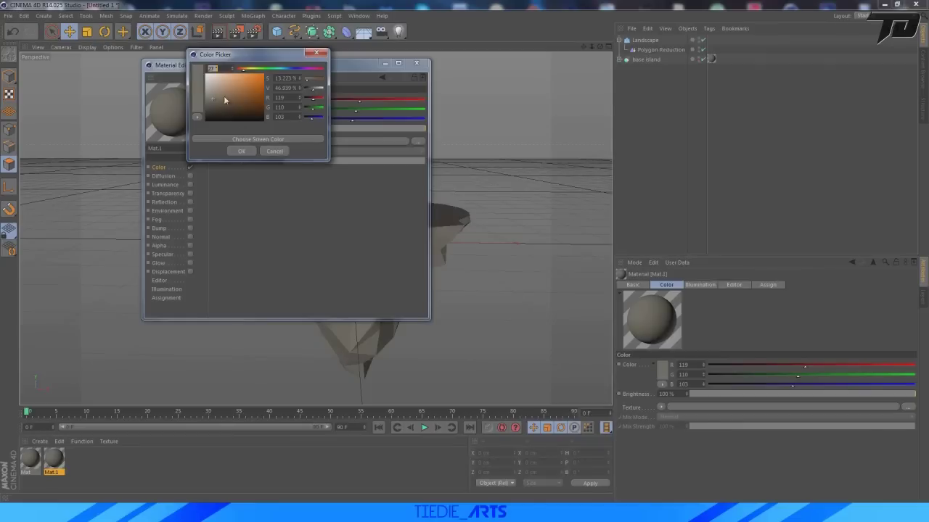
{"action": "left_click", "coordinate": [242, 151]}
{"action": "left_click", "coordinate": [417, 64]}
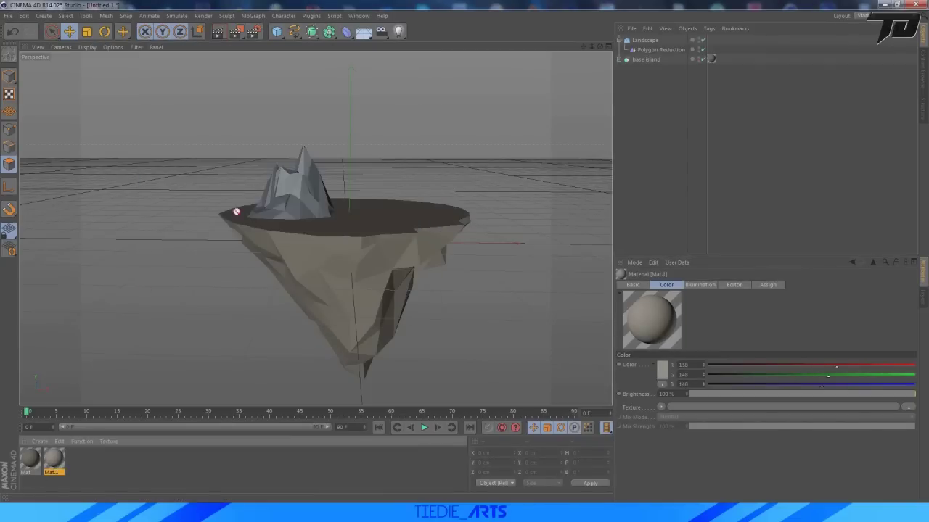
Apply the lighter material to the landscape mountain and check how it looks on the island
{"action": "left_click_drag", "start_coordinate": [237, 212], "coordinate": [279, 200]}
{"action": "left_click", "coordinate": [654, 140]}
{"action": "scroll", "coordinate": [406, 164], "scroll_direction": "up", "scroll_amount": 3}
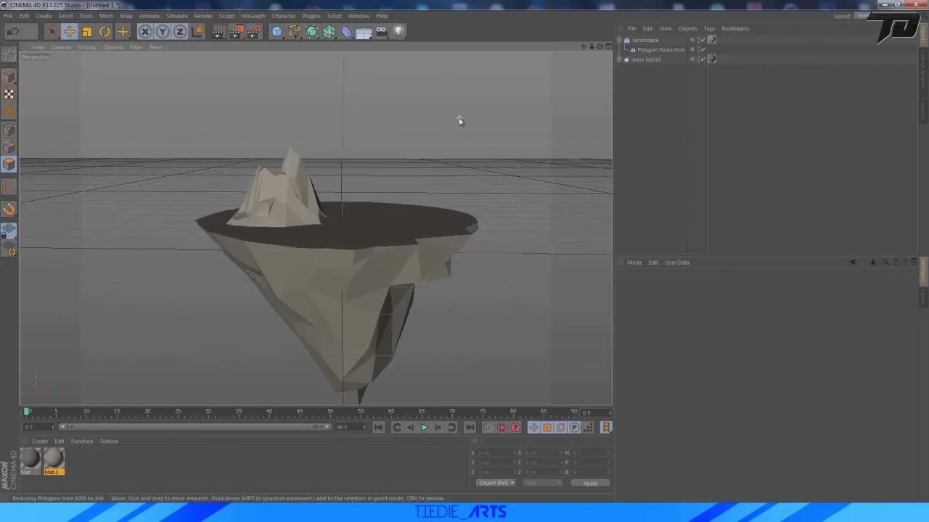
{"action": "scroll", "coordinate": [459, 120], "scroll_direction": "up", "scroll_amount": 1}
{"action": "mouse_move", "coordinate": [599, 47]}
{"action": "left_mouse_down"}
{"action": "mouse_move", "coordinate": [601, 109]}
{"action": "mouse_move", "coordinate": [597, 58]}
{"action": "left_mouse_up"}
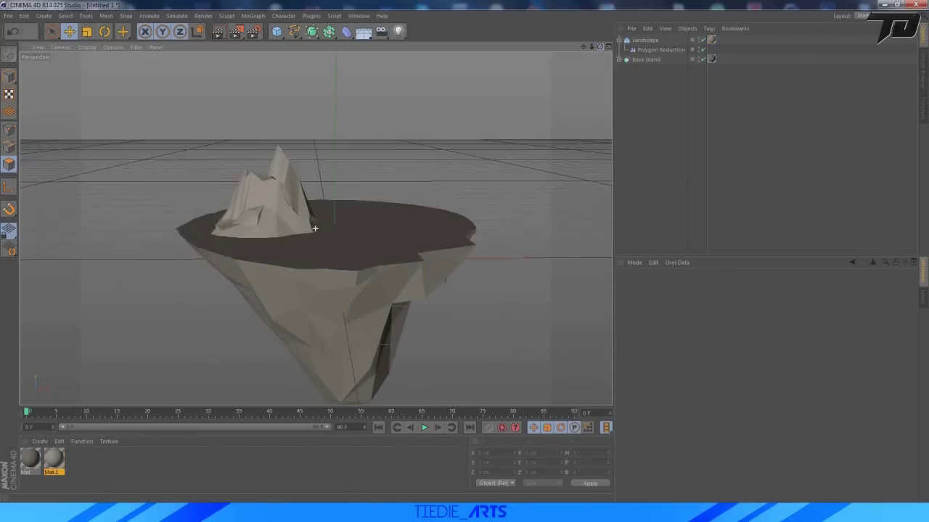
{"action": "left_click_drag", "start_coordinate": [314, 228], "coordinate": [316, 217]}
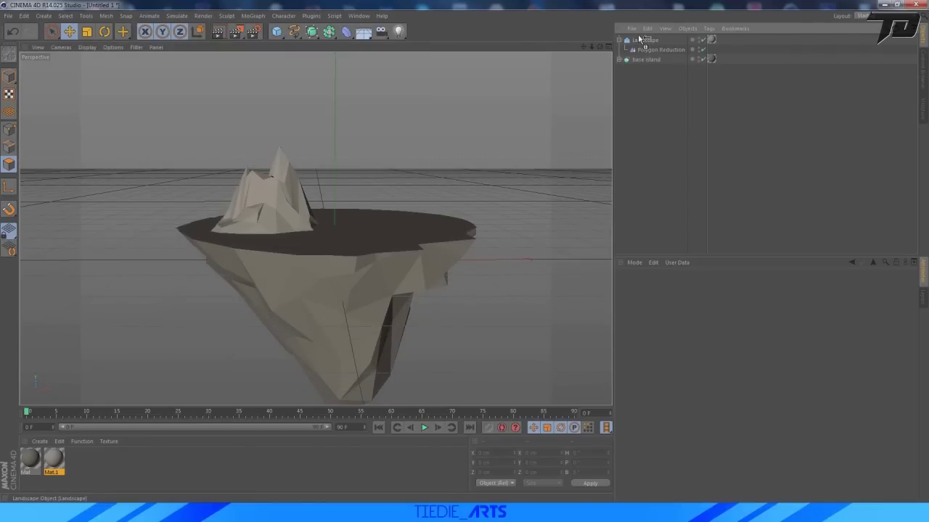
Duplicate the landscape together with its Polygon Reduction and place the copy beside the first mountain, towards the island's centre
{"action": "left_click_drag", "start_coordinate": [640, 39], "coordinate": [645, 64], "text": "ctrl"}
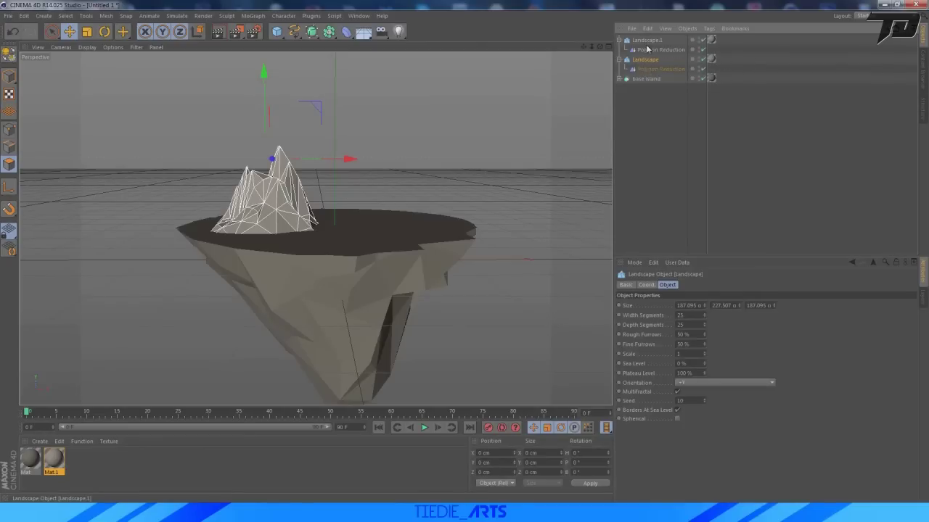
{"action": "left_click", "coordinate": [646, 41]}
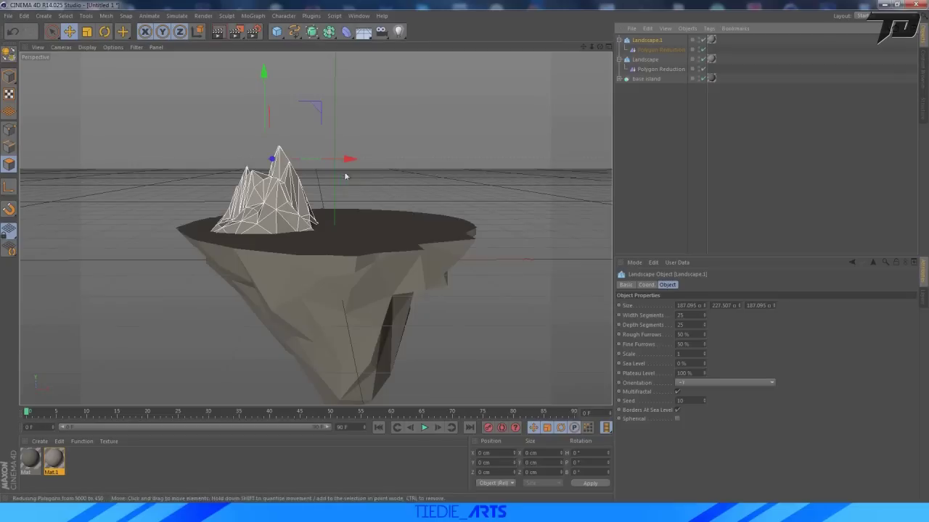
{"action": "left_click_drag", "start_coordinate": [355, 160], "coordinate": [376, 164]}
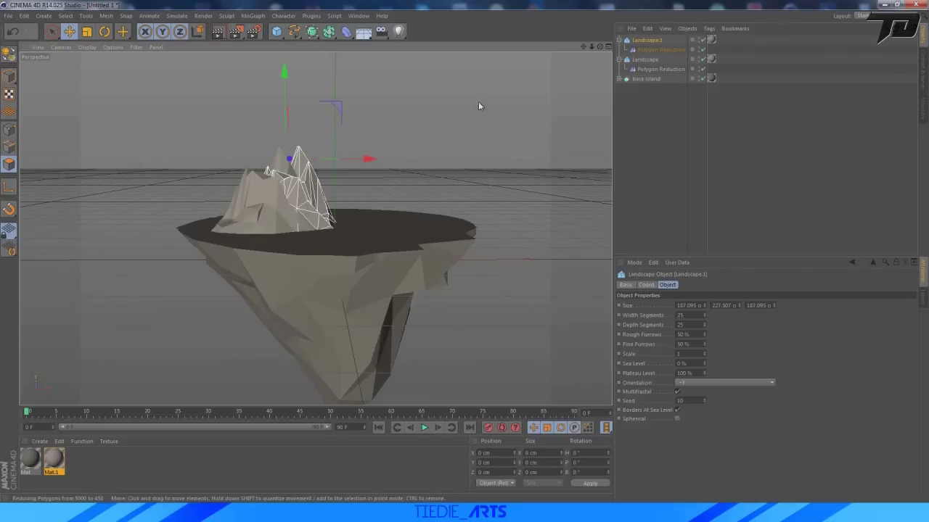
{"action": "left_click_drag", "start_coordinate": [601, 48], "coordinate": [559, 87]}
{"action": "left_click_drag", "start_coordinate": [379, 119], "coordinate": [399, 109]}
{"action": "left_click_drag", "start_coordinate": [410, 154], "coordinate": [426, 161]}
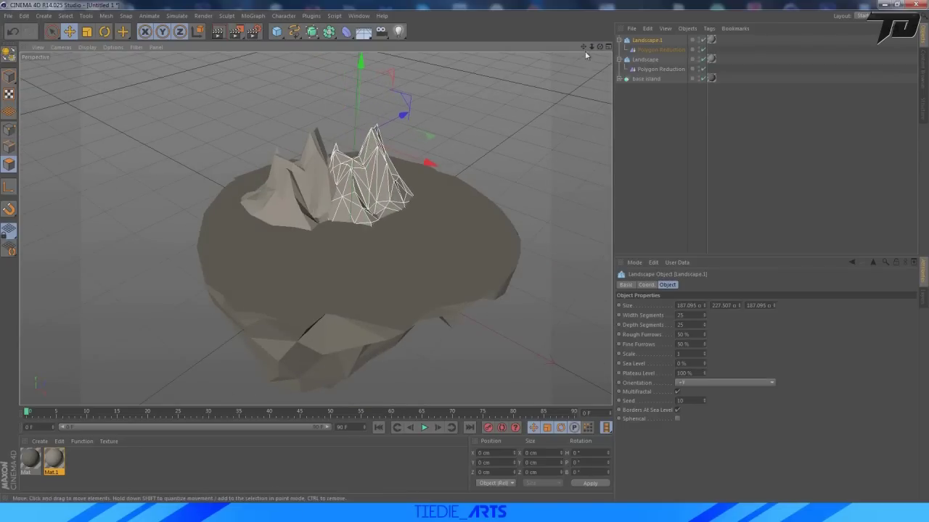
{"action": "left_click_drag", "start_coordinate": [604, 51], "coordinate": [604, 52]}
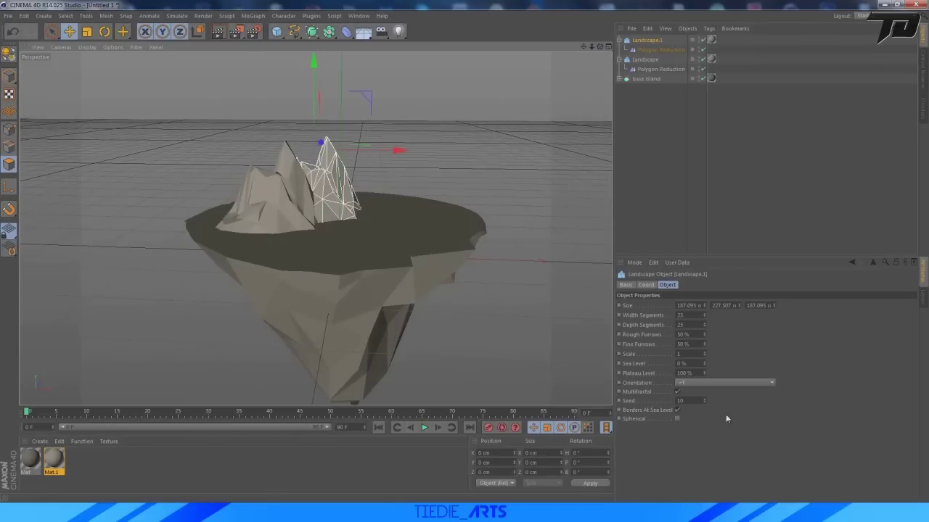
Set the duplicated landscape's seed to 18 for a taller, differently shaped peak
{"action": "left_click", "coordinate": [703, 399]}
{"action": "left_click", "coordinate": [703, 399]}
{"action": "left_click", "coordinate": [703, 399]}
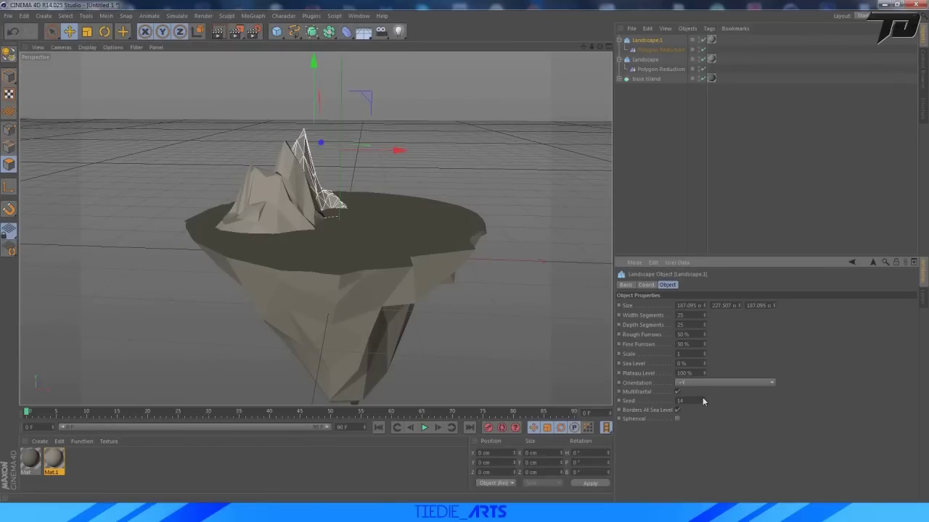
{"action": "left_click", "coordinate": [703, 398]}
{"action": "left_click", "coordinate": [702, 399]}
{"action": "double_click", "coordinate": [703, 399]}
{"action": "left_click", "coordinate": [704, 399]}
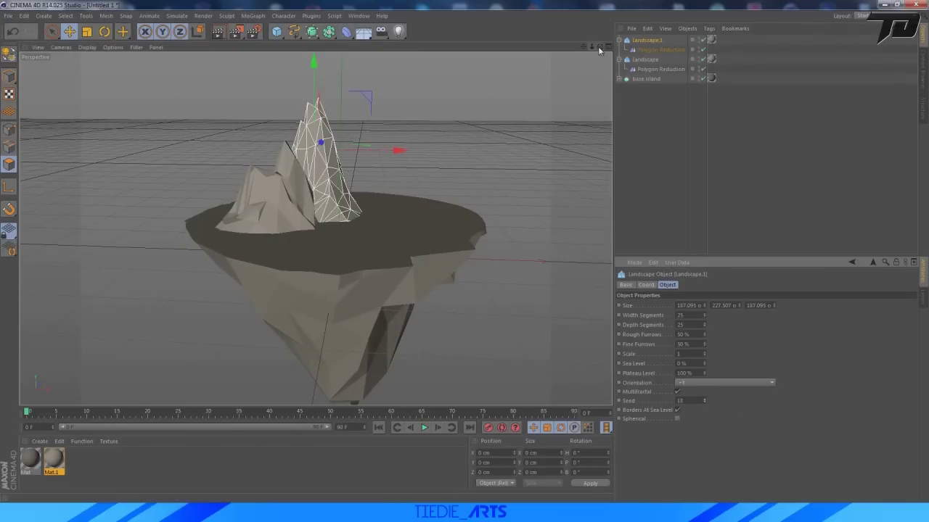
Set the second mountain's seed to 25 and shift it slightly along X, away from the first mountain
{"action": "left_click_drag", "start_coordinate": [600, 48], "coordinate": [615, 40]}
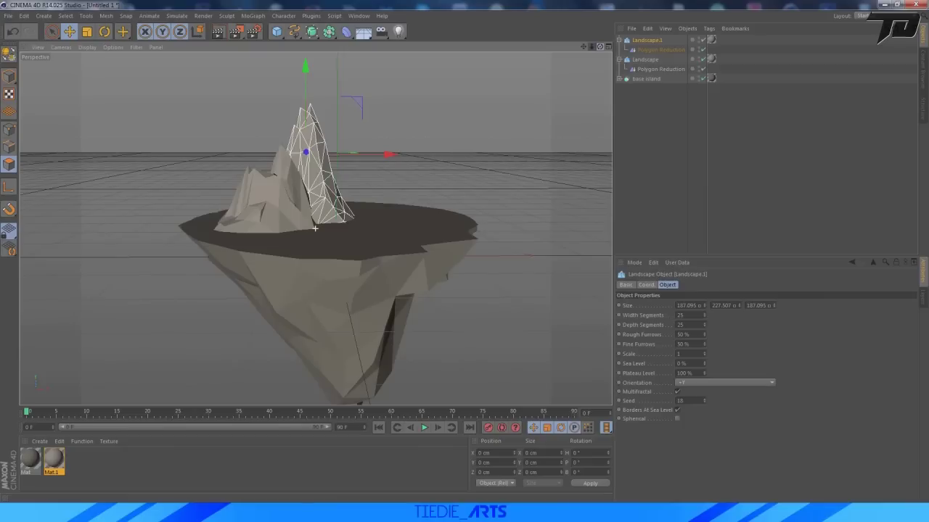
{"action": "left_click", "coordinate": [704, 399]}
{"action": "left_click", "coordinate": [704, 399]}
{"action": "left_click", "coordinate": [704, 399]}
{"action": "left_click", "coordinate": [704, 399]}
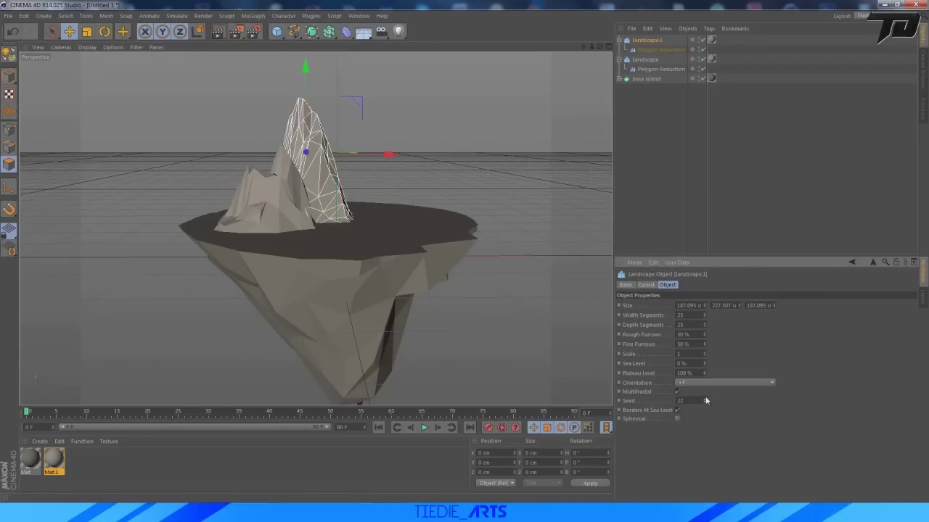
{"action": "left_click", "coordinate": [704, 398]}
{"action": "left_click", "coordinate": [705, 398]}
{"action": "left_click", "coordinate": [704, 398]}
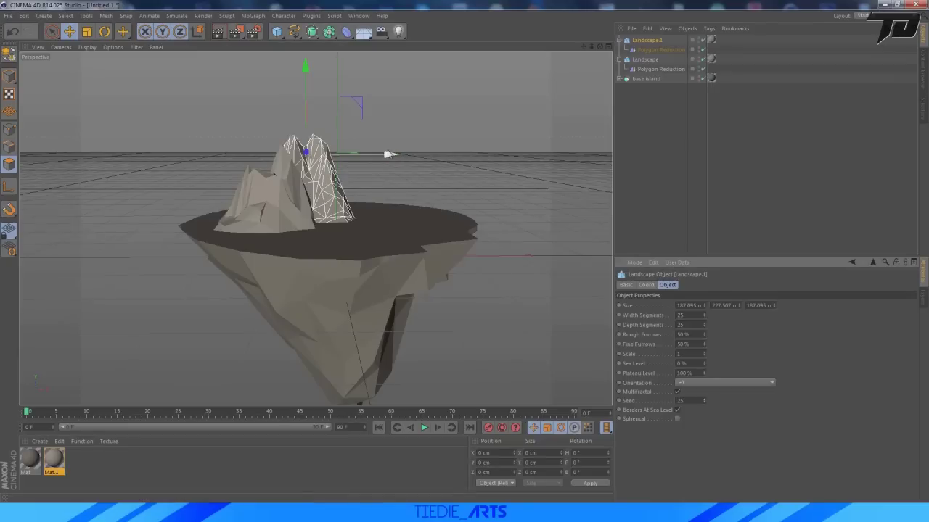
{"action": "left_click_drag", "start_coordinate": [388, 154], "coordinate": [401, 155]}
{"action": "left_click", "coordinate": [647, 178]}
{"action": "scroll", "coordinate": [498, 203], "scroll_direction": "down", "scroll_amount": 5}
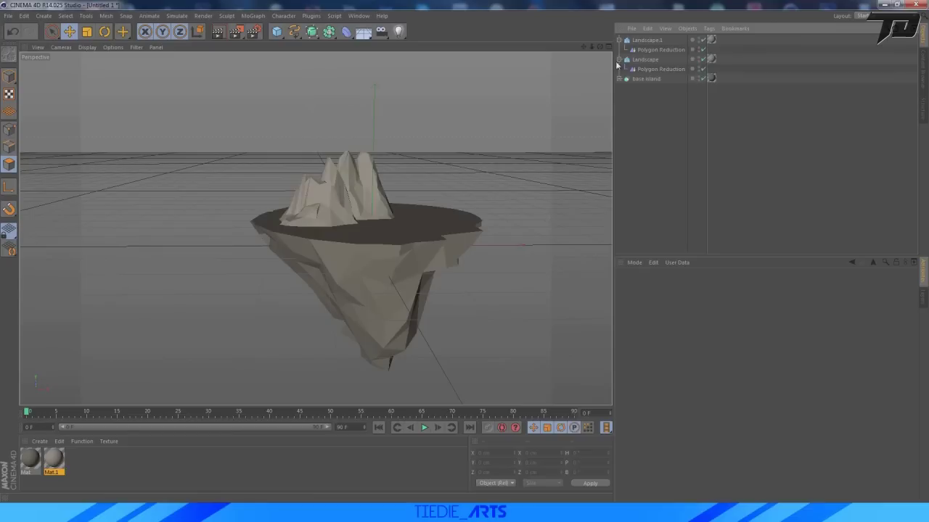
Collapse both landscape hierarchies, then move the two mountains together slightly along X and Z on the island's surface
{"action": "left_click", "coordinate": [619, 60]}
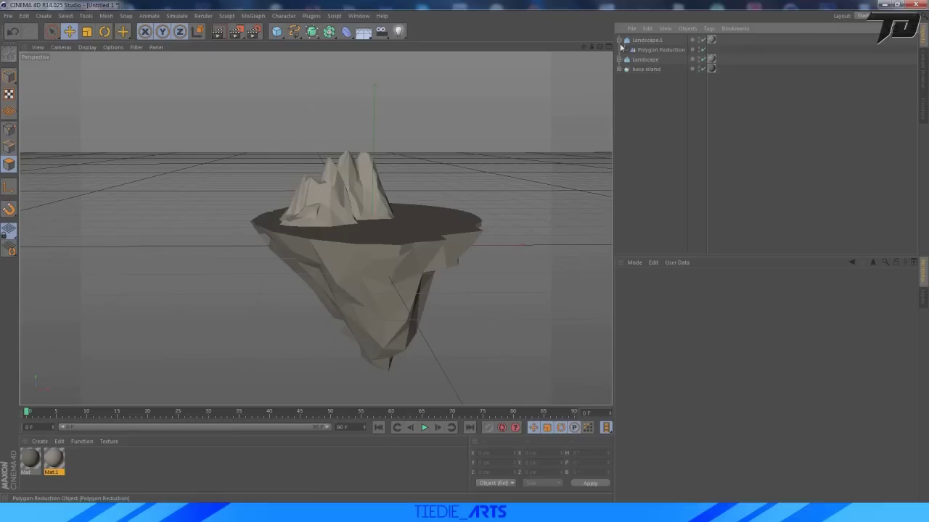
{"action": "left_click", "coordinate": [618, 41]}
{"action": "left_click", "coordinate": [634, 41]}
{"action": "left_click", "coordinate": [636, 51], "text": "shift"}
{"action": "left_click_drag", "start_coordinate": [419, 168], "coordinate": [415, 168]}
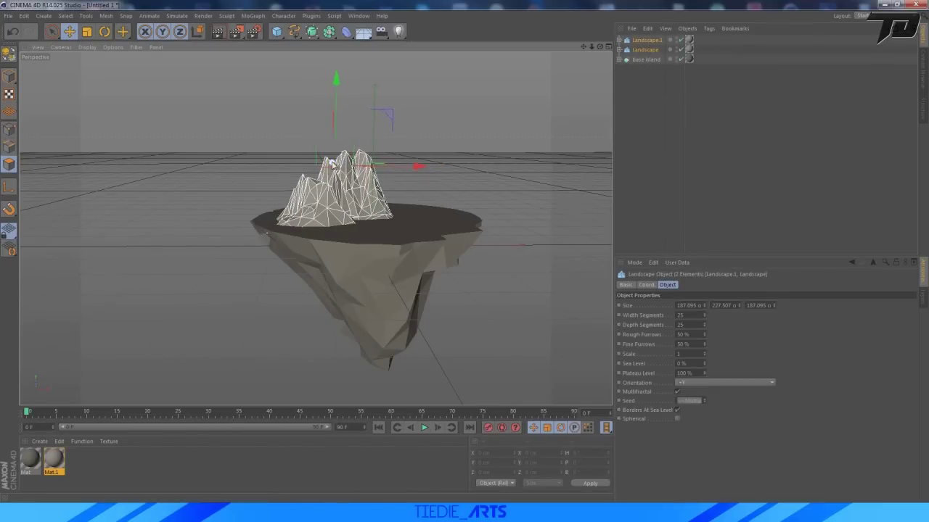
{"action": "left_click_drag", "start_coordinate": [332, 163], "coordinate": [335, 163]}
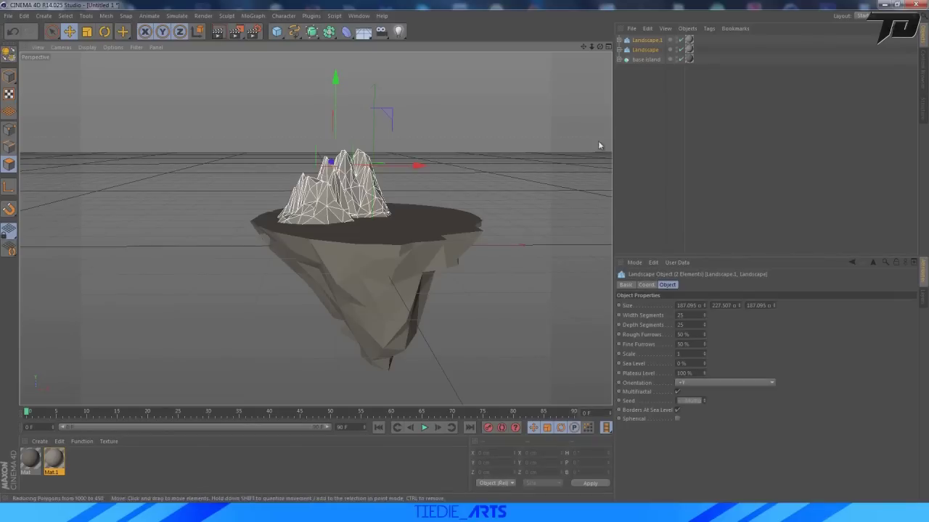
{"action": "left_click", "coordinate": [542, 153]}
Duplicate both landscape mountains together with their Polygon Reduction children
{"action": "left_click", "coordinate": [645, 50]}
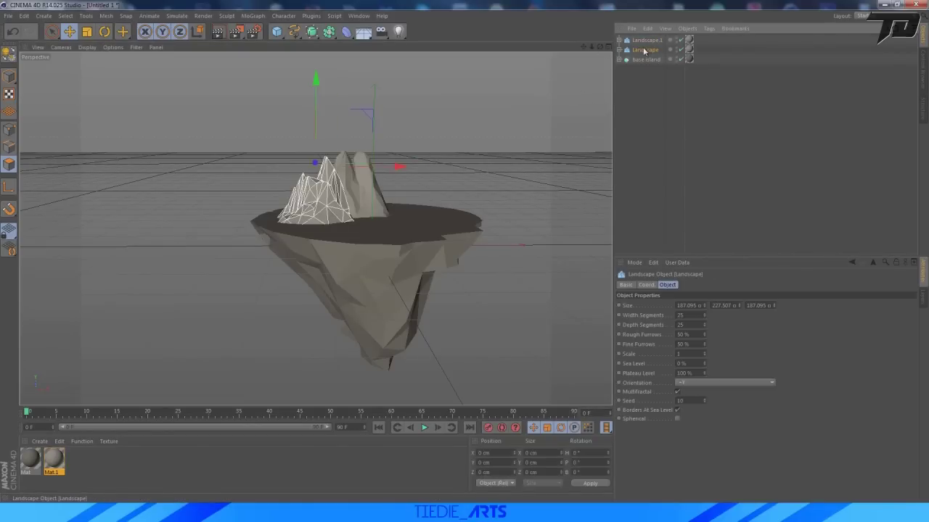
{"action": "left_click", "coordinate": [643, 41], "text": "ctrl"}
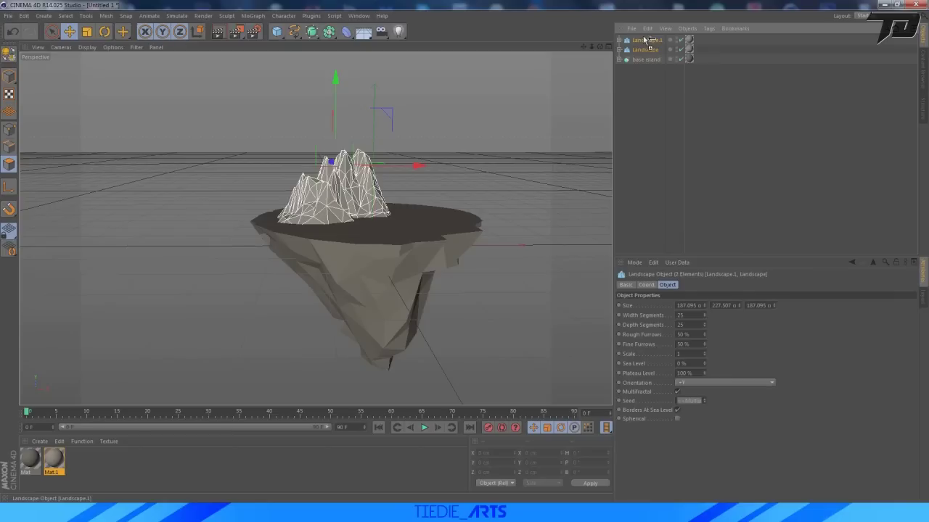
{"action": "left_click_drag", "start_coordinate": [645, 40], "coordinate": [644, 42], "text": "ctrl"}
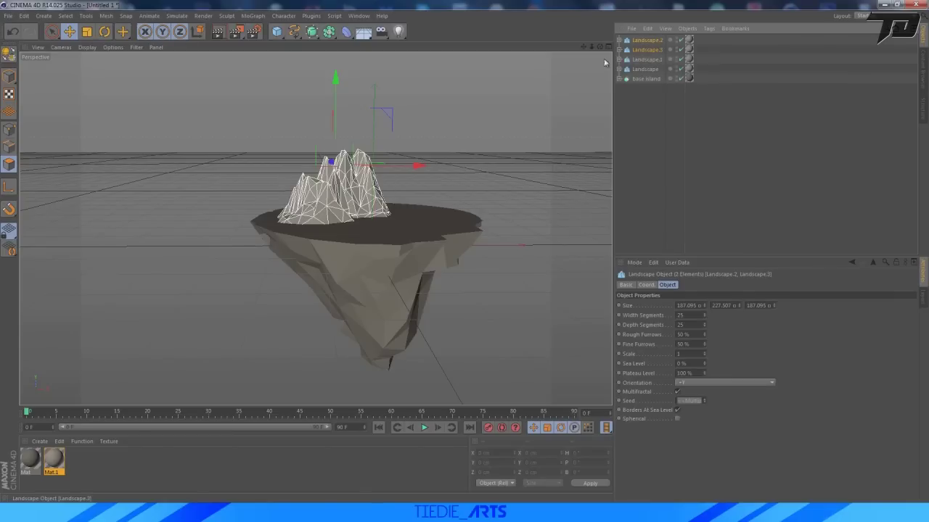
Rotate the two duplicated mountains slightly about the vertical axis and move them about 15 cm along Z behind the originals
{"action": "left_click_drag", "start_coordinate": [600, 47], "coordinate": [584, 87]}
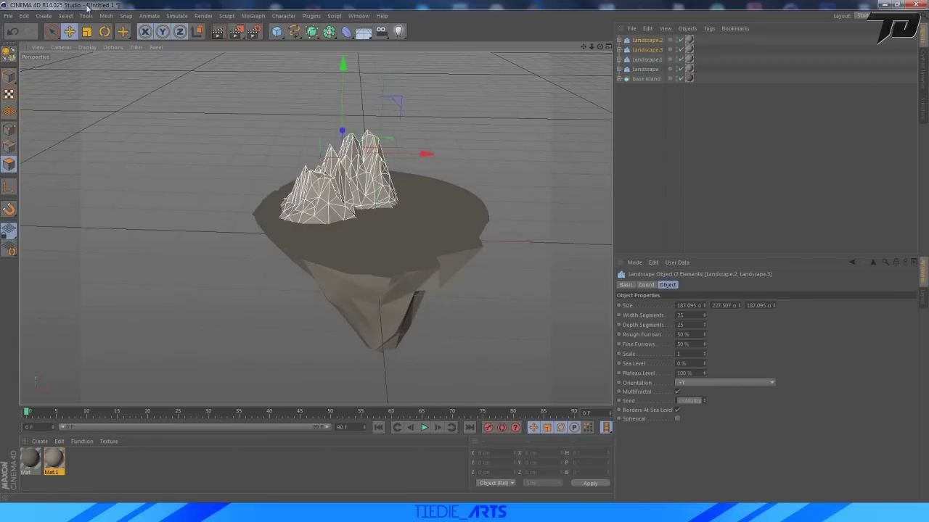
{"action": "left_click", "coordinate": [105, 31]}
{"action": "mouse_move", "coordinate": [359, 167]}
{"action": "left_mouse_down"}
{"action": "mouse_move", "coordinate": [369, 173]}
{"action": "mouse_move", "coordinate": [346, 171]}
{"action": "left_mouse_up"}
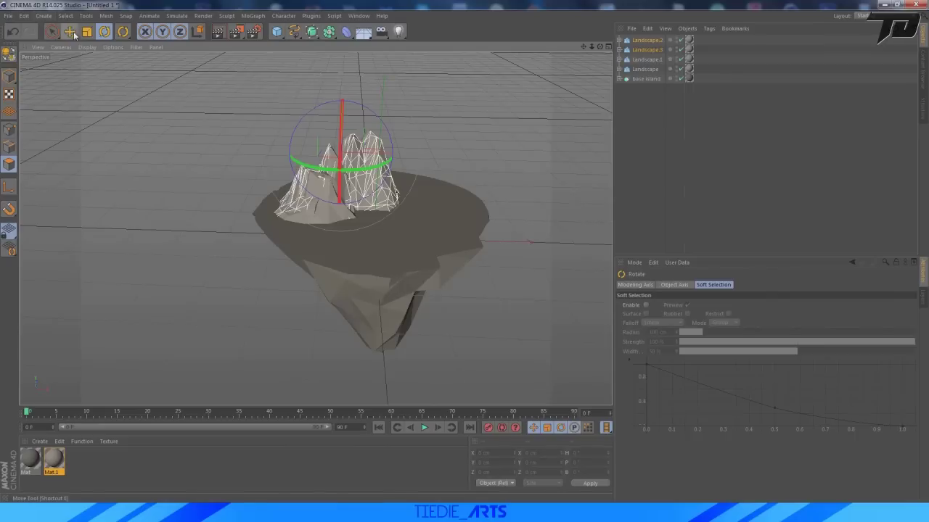
{"action": "left_click", "coordinate": [69, 32]}
{"action": "left_click_drag", "start_coordinate": [344, 136], "coordinate": [350, 132]}
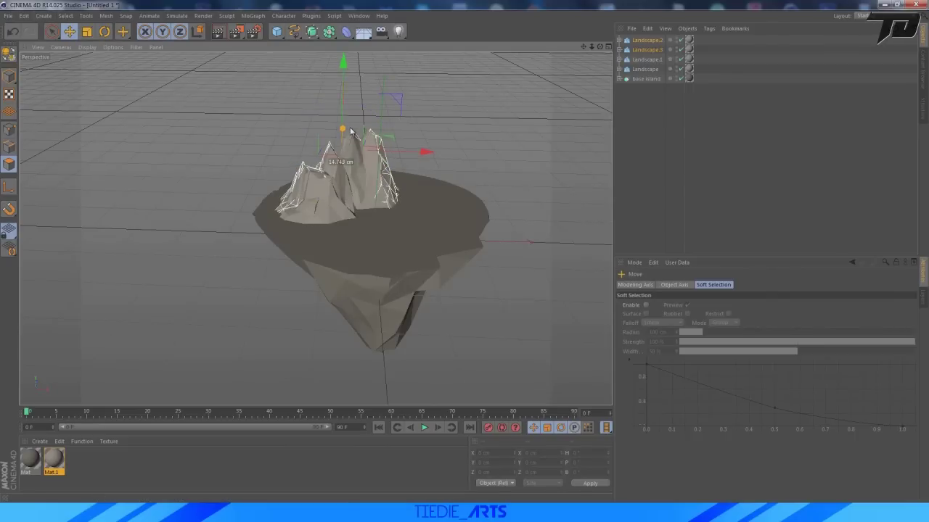
{"action": "left_click", "coordinate": [635, 173]}
Duplicate the mountain material and lighten the copy to RGB 226, 219, 211
{"action": "left_click_drag", "start_coordinate": [59, 462], "coordinate": [79, 463], "text": "ctrl"}
{"action": "double_click", "coordinate": [77, 461]}
{"action": "left_click", "coordinate": [255, 109]}
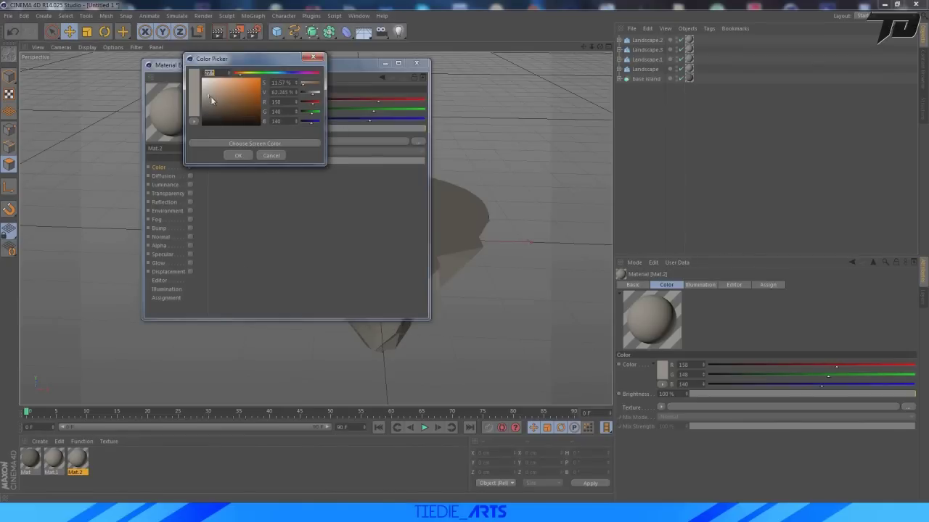
{"action": "left_click", "coordinate": [207, 90]}
{"action": "left_click", "coordinate": [206, 85]}
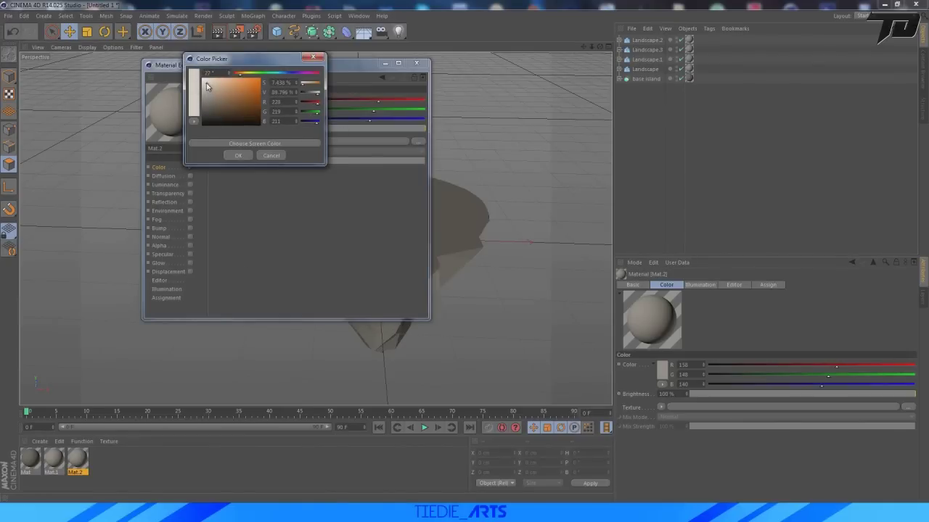
{"action": "left_click", "coordinate": [238, 154]}
{"action": "left_click", "coordinate": [416, 63]}
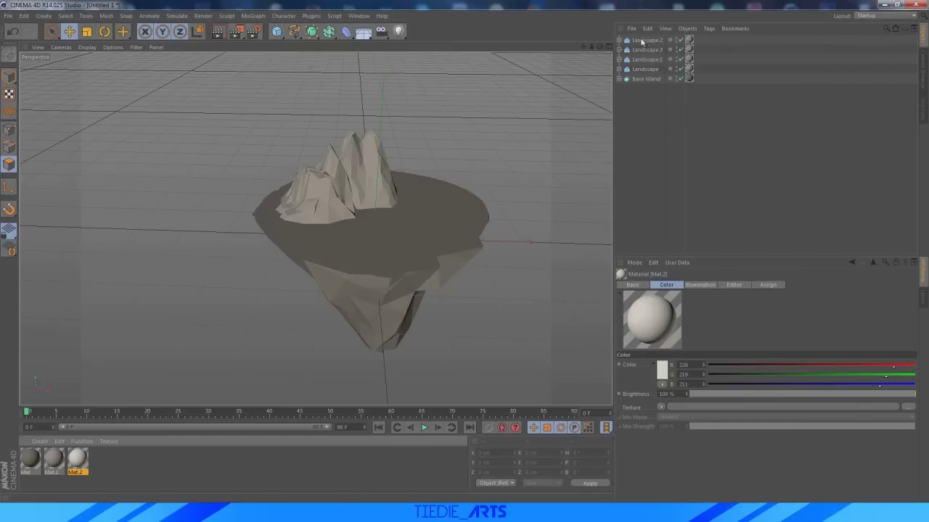
Apply the lightest material to Landscape.2 and Landscape.3 and delete their previous texture tags
{"action": "left_click_drag", "start_coordinate": [642, 42], "coordinate": [643, 41]}
{"action": "left_click_drag", "start_coordinate": [699, 41], "coordinate": [701, 51], "text": "ctrl"}
{"action": "left_click", "coordinate": [689, 41]}
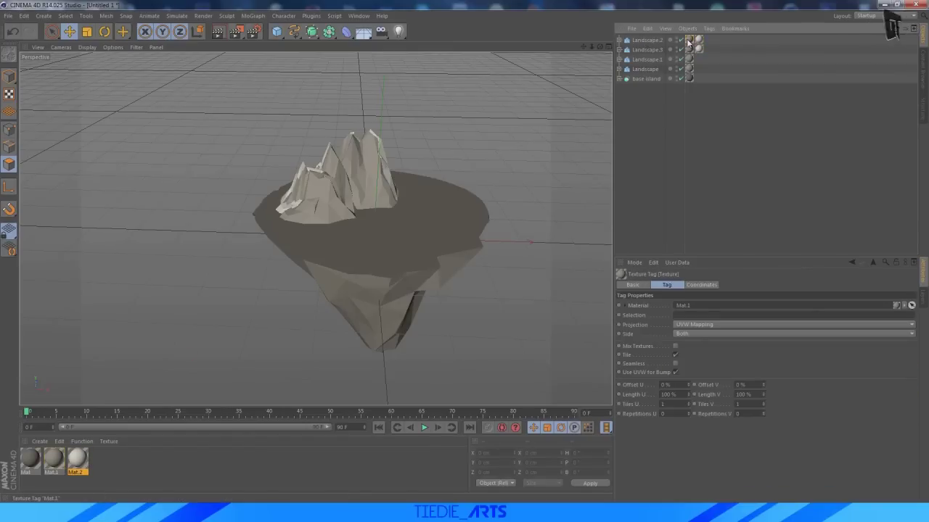
{"action": "key", "text": "Delete"}
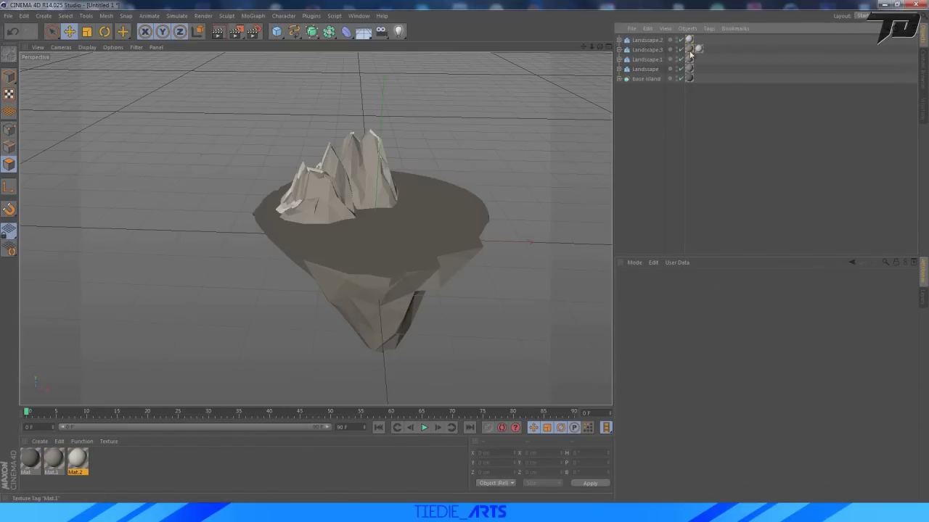
Rotate Landscape.2 and Landscape.3 further about the vertical axis so more of their light faces shows behind the original mountains
{"action": "left_click_drag", "start_coordinate": [319, 211], "coordinate": [315, 228], "text": "alt"}
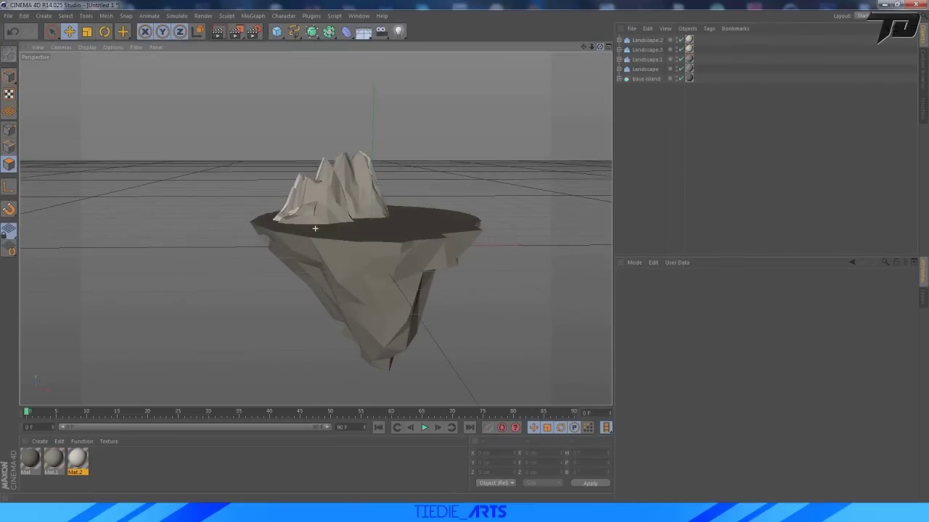
{"action": "left_click", "coordinate": [637, 50]}
{"action": "left_click", "coordinate": [639, 41], "text": "shift"}
{"action": "left_click", "coordinate": [105, 32]}
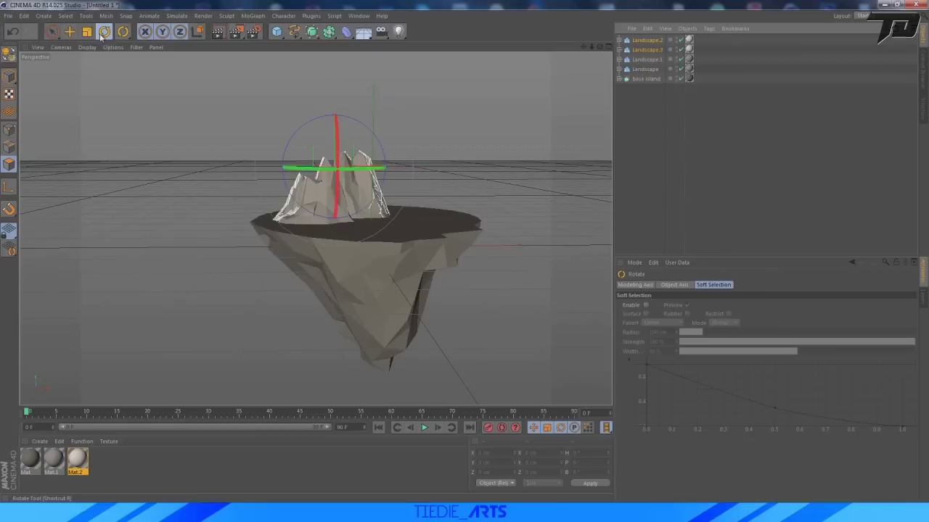
{"action": "left_click_drag", "start_coordinate": [313, 169], "coordinate": [334, 169]}
{"action": "left_click", "coordinate": [632, 135]}
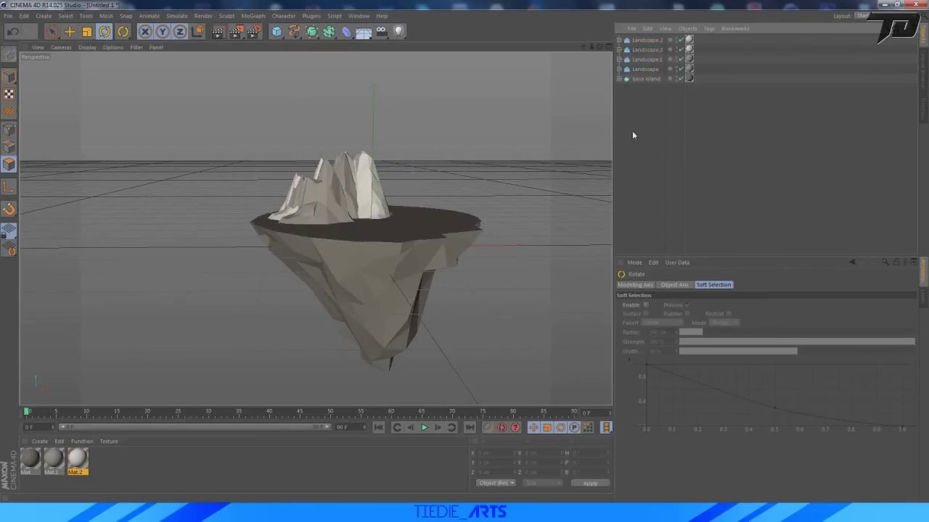
Try different seeds for Landscape.3 and settle on 24, giving the light mountain behind the first one its own shape
{"action": "left_click", "coordinate": [620, 50]}
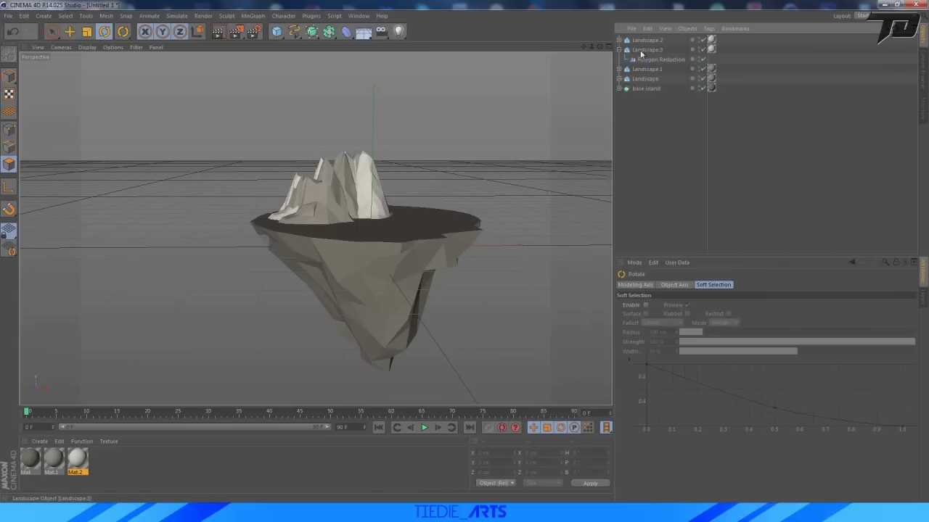
{"action": "left_click", "coordinate": [642, 49]}
{"action": "left_click", "coordinate": [705, 398]}
{"action": "left_click", "coordinate": [705, 398]}
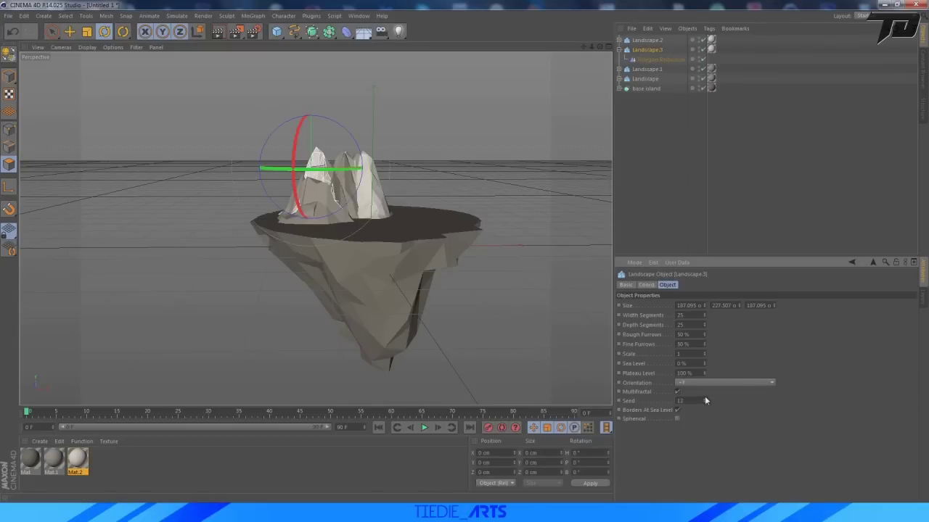
{"action": "left_click", "coordinate": [705, 398]}
{"action": "left_click", "coordinate": [704, 399]}
{"action": "left_click", "coordinate": [705, 398]}
{"action": "left_click", "coordinate": [704, 398]}
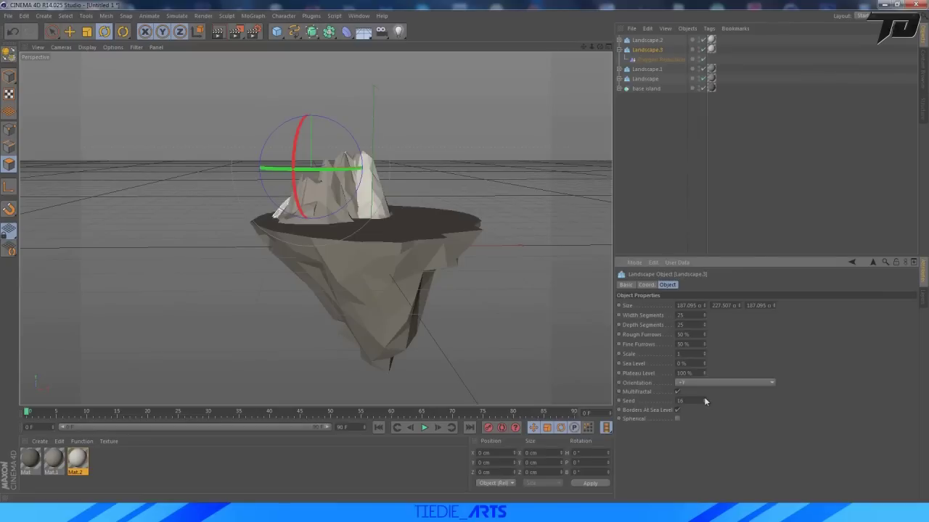
{"action": "left_click", "coordinate": [704, 399]}
{"action": "left_click", "coordinate": [704, 398]}
{"action": "left_click", "coordinate": [705, 398]}
{"action": "left_click", "coordinate": [705, 398]}
{"action": "left_click", "coordinate": [705, 398]}
{"action": "left_click", "coordinate": [705, 398]}
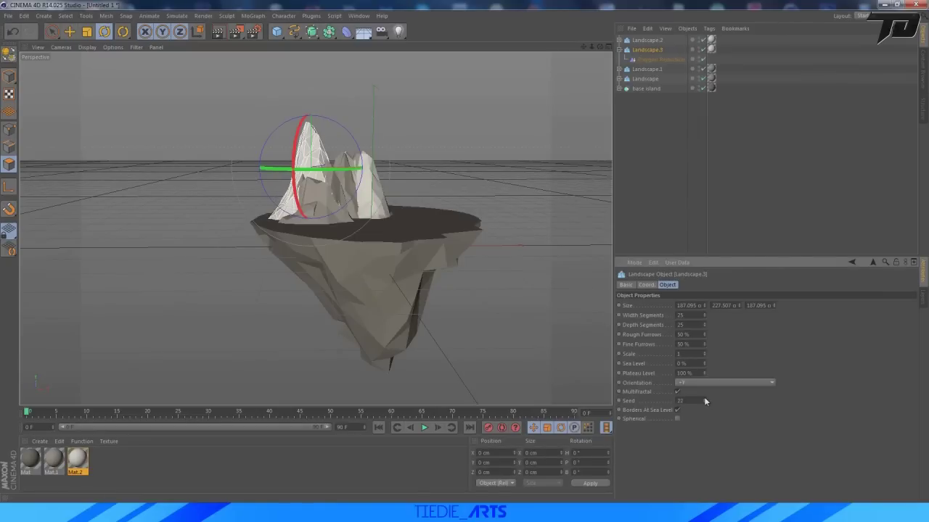
{"action": "left_click", "coordinate": [705, 398]}
{"action": "left_click", "coordinate": [704, 398]}
{"action": "left_click", "coordinate": [705, 398]}
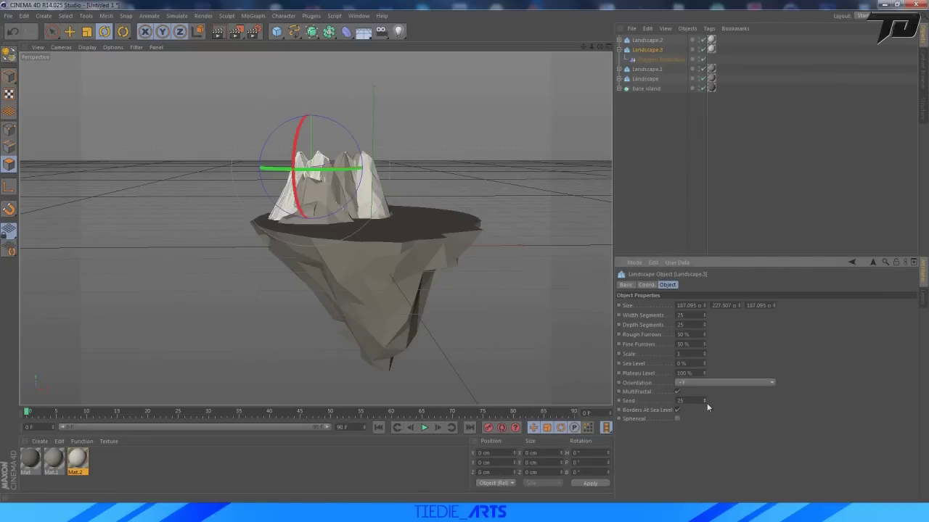
{"action": "left_click", "coordinate": [704, 402]}
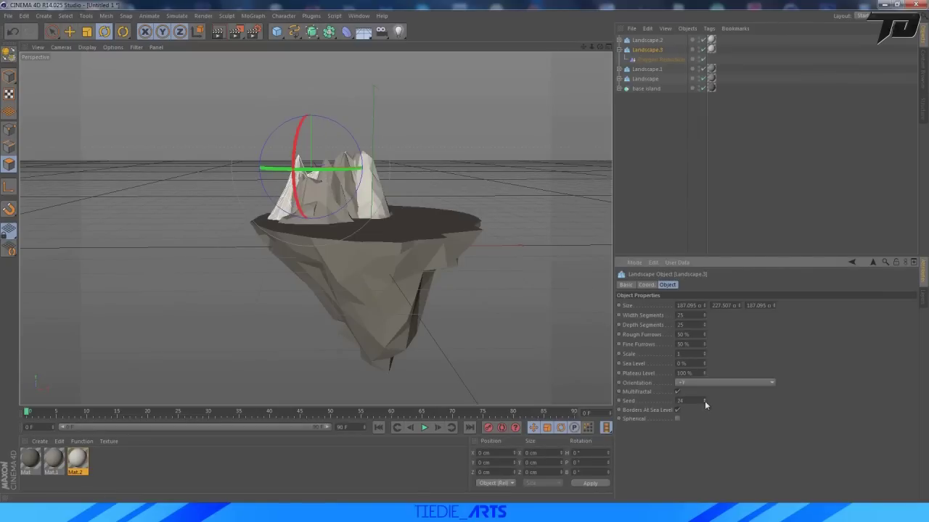
{"action": "left_click", "coordinate": [620, 49]}
Cycle through higher seeds for Landscape.2 until it forms a lower light mountain in front of the second peak
{"action": "left_click", "coordinate": [630, 42]}
{"action": "left_click", "coordinate": [619, 40]}
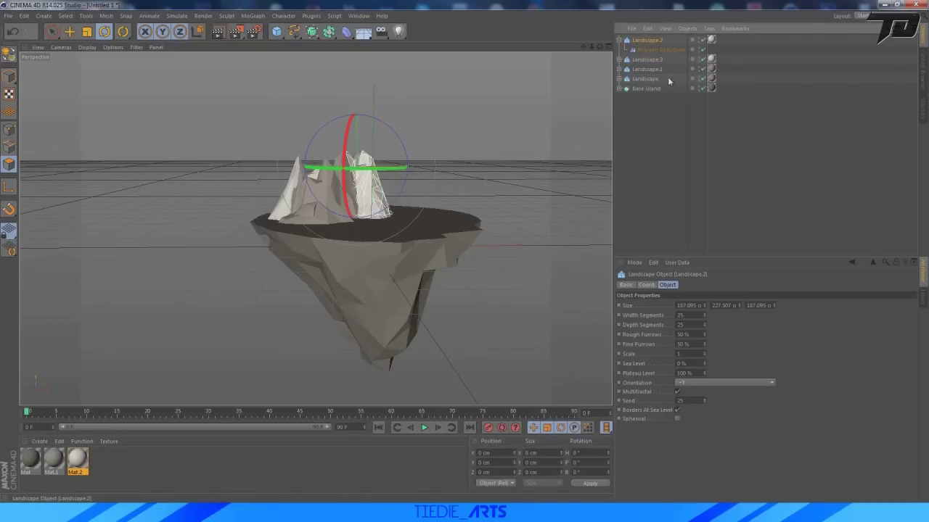
{"action": "left_click", "coordinate": [705, 399]}
{"action": "left_click", "coordinate": [705, 398]}
{"action": "left_click", "coordinate": [705, 398]}
{"action": "left_click", "coordinate": [705, 398]}
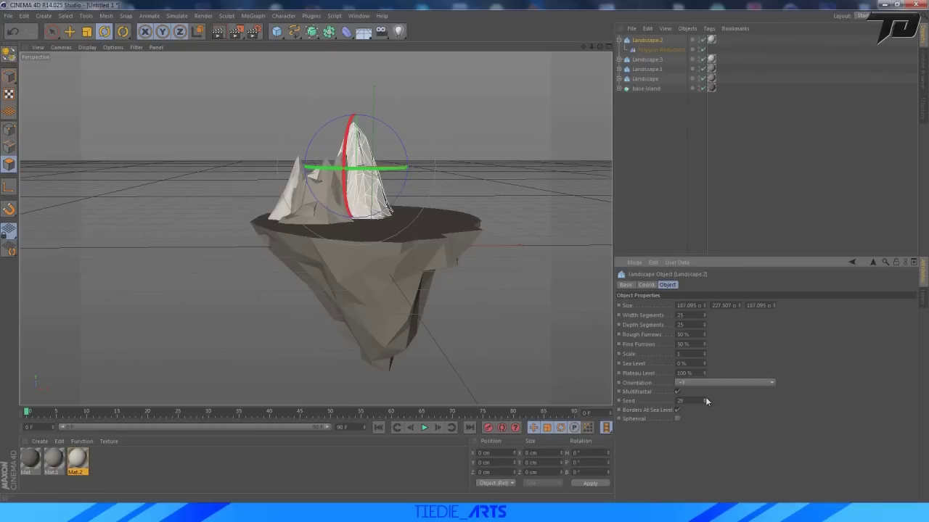
{"action": "left_click", "coordinate": [705, 398]}
{"action": "left_click", "coordinate": [705, 398]}
{"action": "left_click", "coordinate": [705, 399]}
{"action": "left_click", "coordinate": [705, 399]}
{"action": "left_click", "coordinate": [705, 398]}
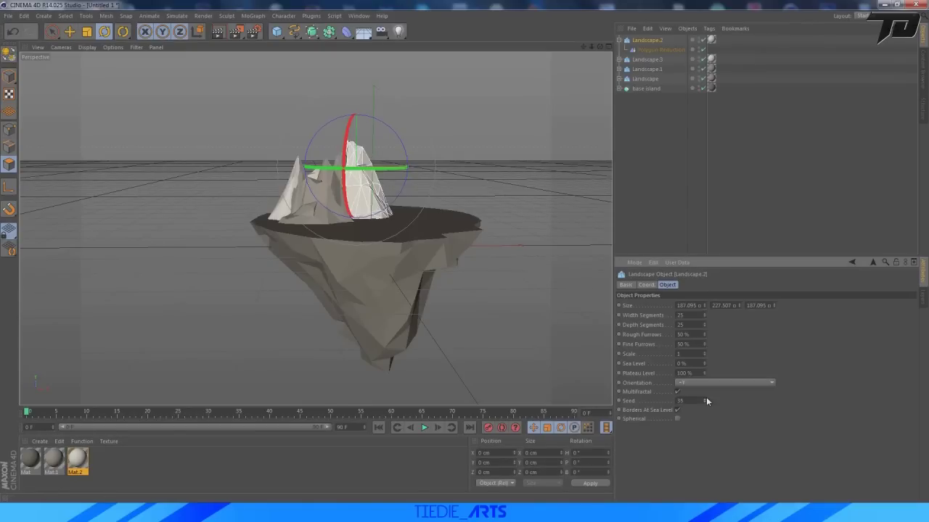
{"action": "left_click", "coordinate": [705, 398]}
{"action": "left_click", "coordinate": [705, 398]}
{"action": "left_click", "coordinate": [705, 398]}
{"action": "left_click", "coordinate": [705, 398]}
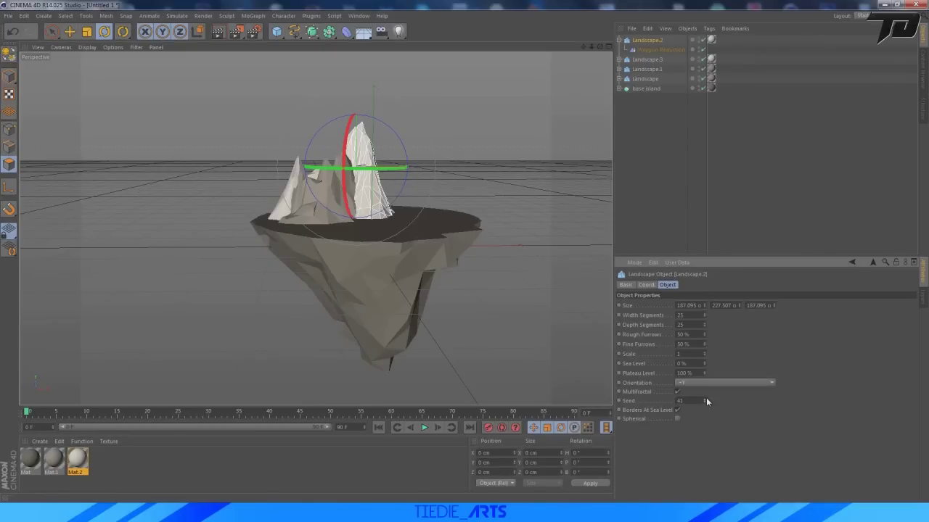
{"action": "left_click", "coordinate": [705, 399]}
{"action": "left_click", "coordinate": [706, 398]}
{"action": "left_click", "coordinate": [705, 398]}
{"action": "left_click", "coordinate": [705, 398]}
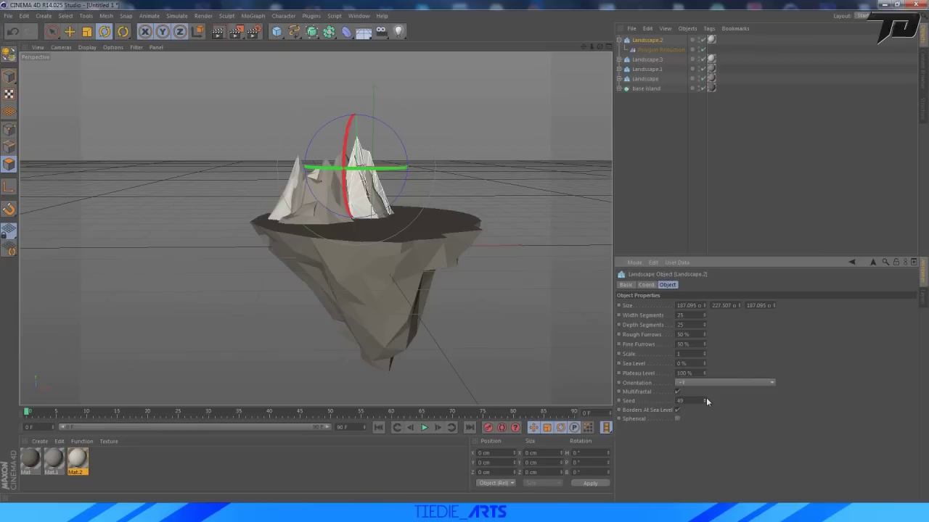
{"action": "left_click", "coordinate": [705, 398]}
{"action": "left_click", "coordinate": [653, 250]}
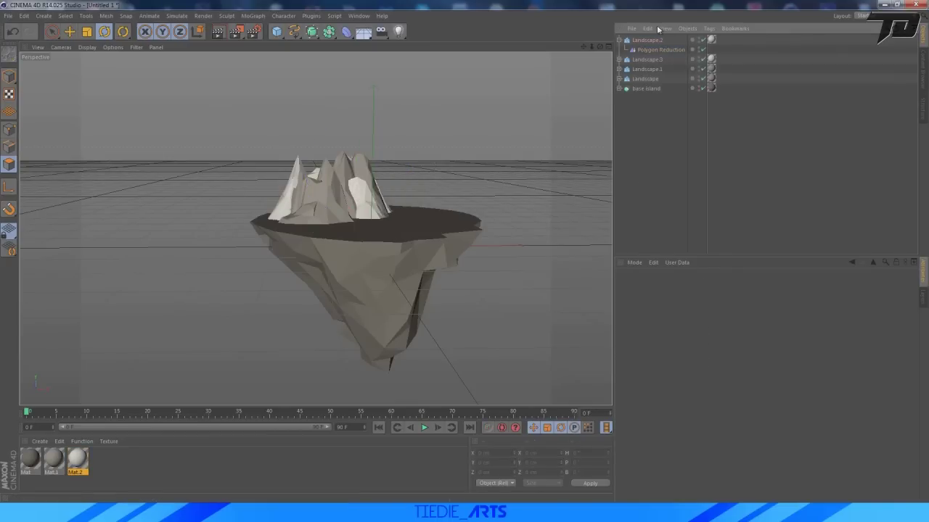
Collapse the Landscape.2 hierarchy and review the mountain group on the whole island
{"action": "left_click_drag", "start_coordinate": [583, 47], "coordinate": [531, 37]}
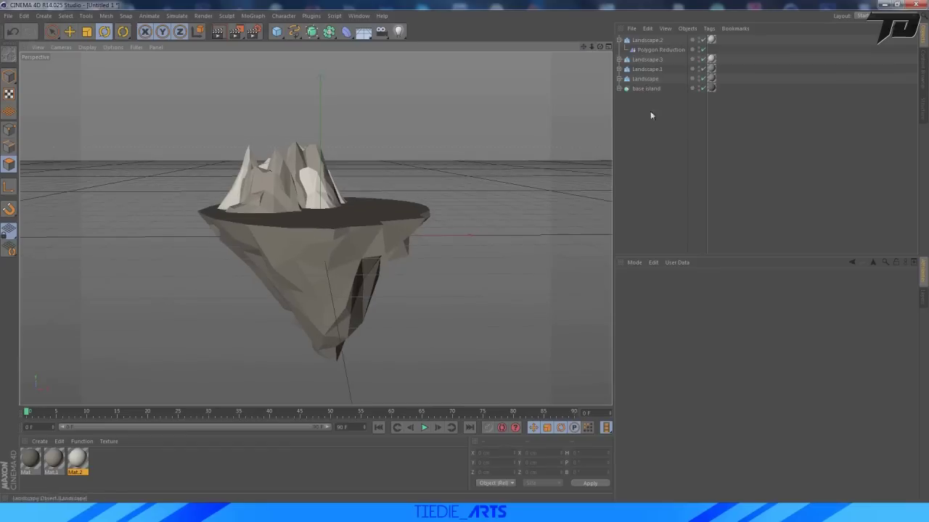
{"action": "left_click", "coordinate": [650, 114]}
{"action": "left_click", "coordinate": [619, 40]}
{"action": "left_click", "coordinate": [312, 512]}
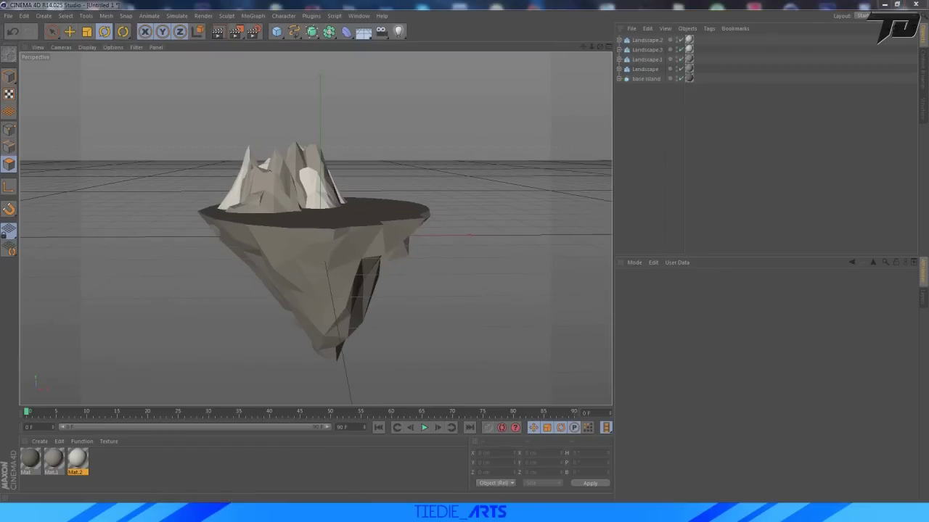
Duplicate Landscape.1 above the other landscapes and move the copy along the X axis onto the empty side of the island
{"action": "key", "text": "alt+Tab"}
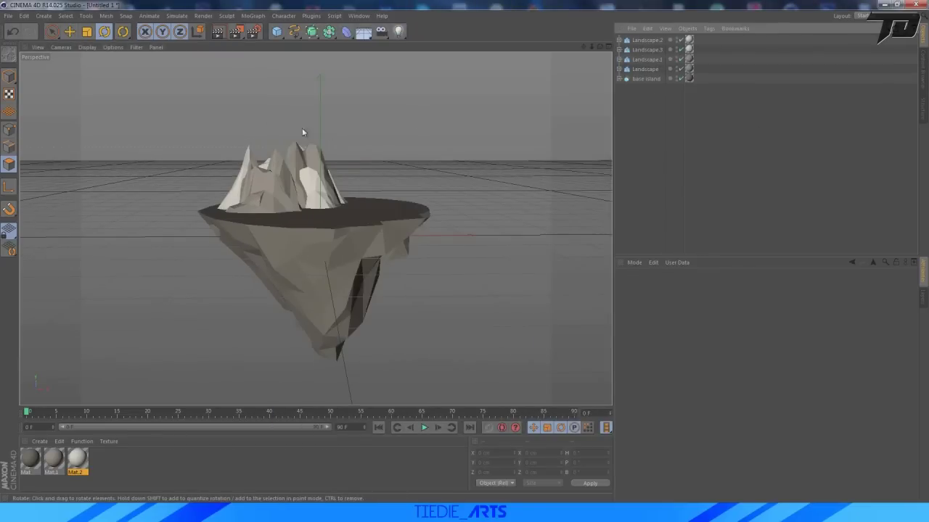
{"action": "left_click", "coordinate": [643, 41]}
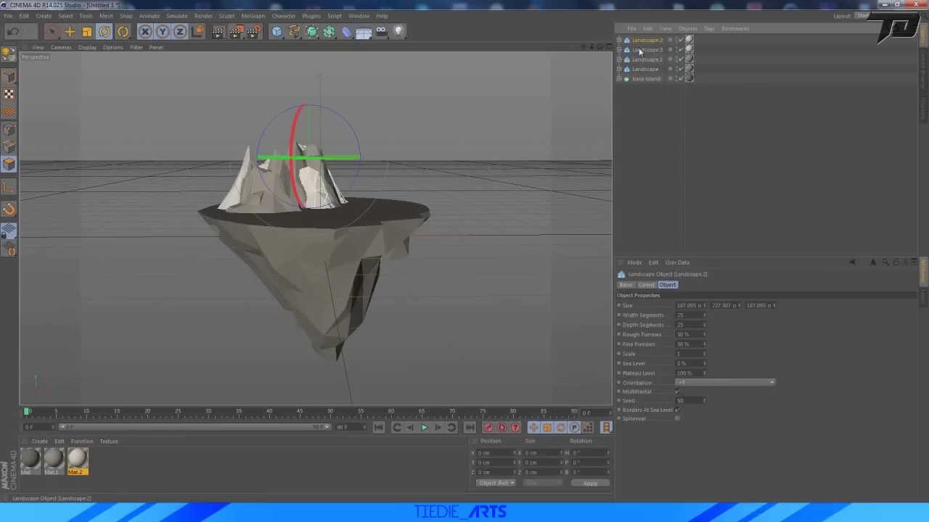
{"action": "left_click", "coordinate": [641, 59]}
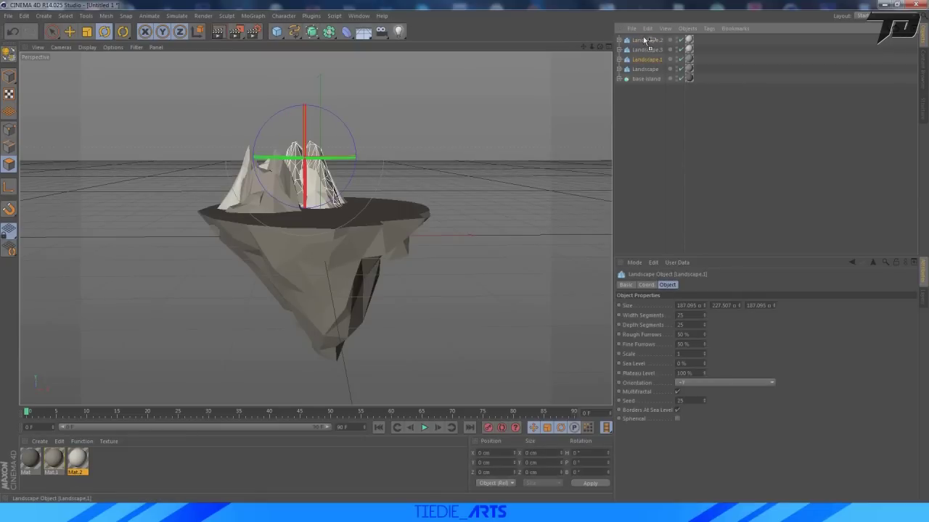
{"action": "left_click_drag", "start_coordinate": [644, 39], "coordinate": [644, 37], "text": "ctrl"}
{"action": "left_click_drag", "start_coordinate": [585, 46], "coordinate": [570, 106]}
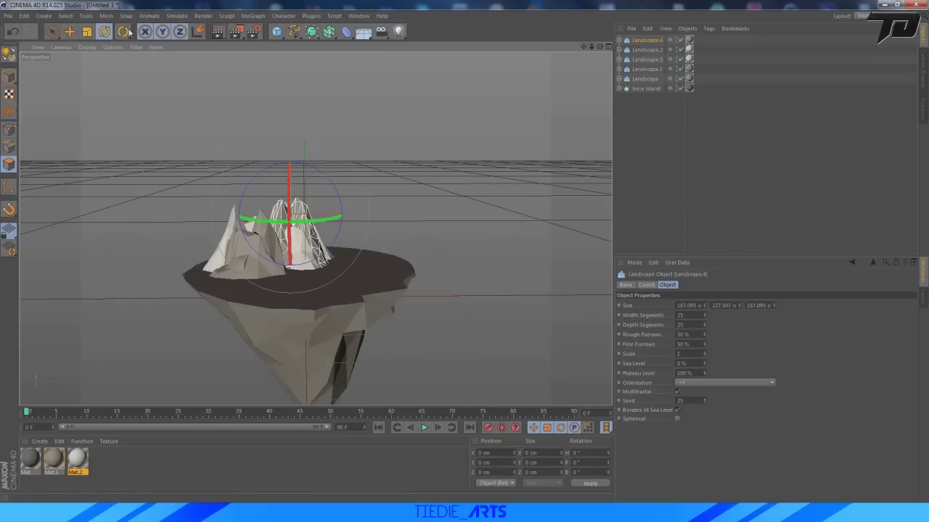
{"action": "left_click", "coordinate": [71, 32]}
{"action": "left_click_drag", "start_coordinate": [292, 216], "coordinate": [295, 212]}
{"action": "left_click_drag", "start_coordinate": [349, 227], "coordinate": [415, 221]}
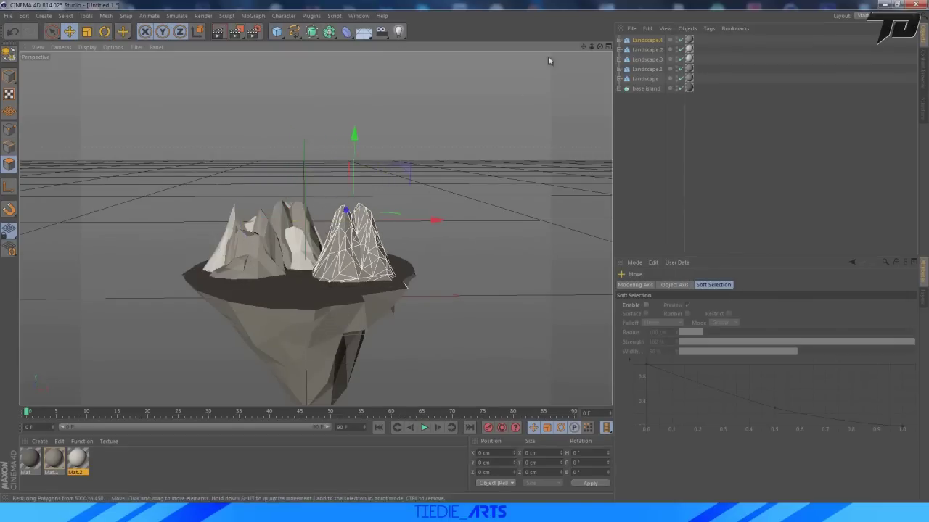
Increase the height of Landscape.4 to 306.507 cm, then raise it onto the island and shift it slightly towards the other mountains
{"action": "left_click", "coordinate": [644, 40]}
{"action": "left_click_drag", "start_coordinate": [737, 302], "coordinate": [737, 269]}
{"action": "left_click_drag", "start_coordinate": [358, 144], "coordinate": [362, 127]}
{"action": "left_click_drag", "start_coordinate": [438, 200], "coordinate": [426, 200]}
Cycle through seeds for Landscape.4 up to 99 and widen its base to 210.095 by 204.095 cm
{"action": "left_click", "coordinate": [704, 400]}
{"action": "left_click", "coordinate": [703, 400]}
{"action": "left_click", "coordinate": [704, 400]}
{"action": "left_click", "coordinate": [703, 400]}
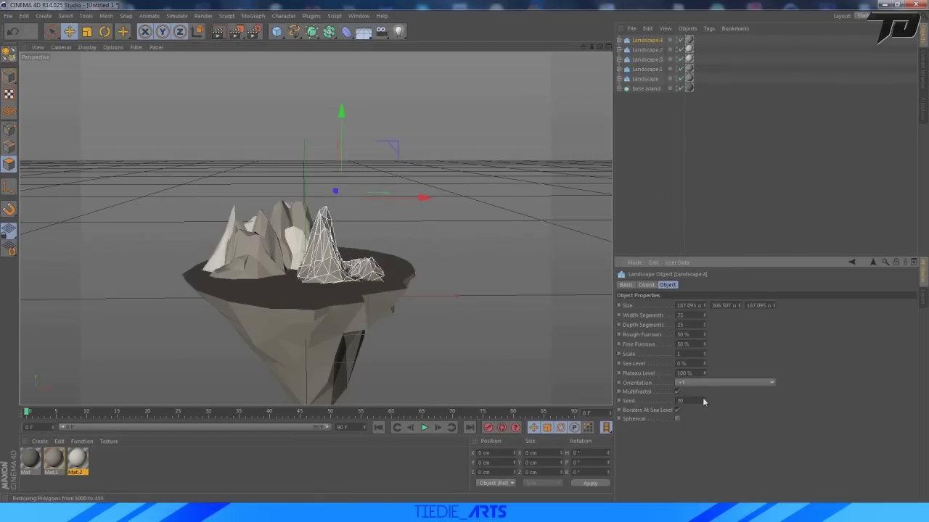
{"action": "left_click", "coordinate": [704, 400]}
{"action": "left_click", "coordinate": [703, 400]}
{"action": "left_click", "coordinate": [703, 399]}
{"action": "left_click", "coordinate": [703, 400]}
{"action": "left_click", "coordinate": [703, 399]}
{"action": "left_click", "coordinate": [703, 399]}
{"action": "left_click", "coordinate": [703, 399]}
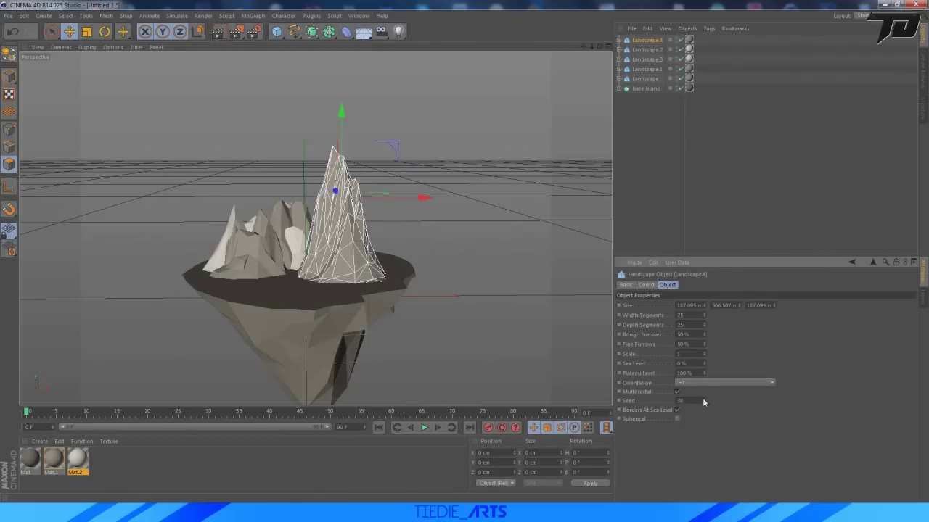
{"action": "left_click", "coordinate": [703, 399]}
{"action": "left_click", "coordinate": [703, 399]}
{"action": "left_click", "coordinate": [703, 399]}
{"action": "left_click", "coordinate": [703, 399]}
{"action": "left_click", "coordinate": [703, 399]}
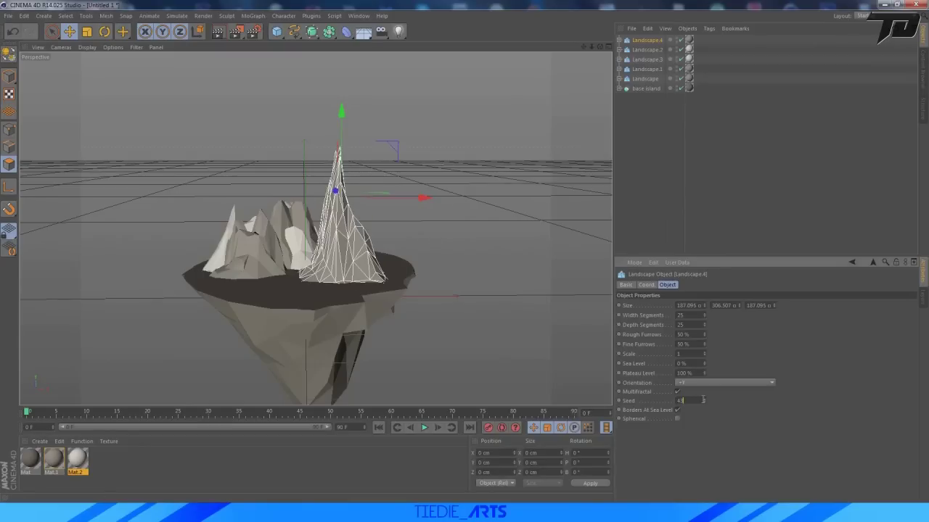
{"action": "left_click", "coordinate": [703, 399]}
{"action": "left_click", "coordinate": [703, 399]}
{"action": "left_click", "coordinate": [702, 399]}
{"action": "left_click", "coordinate": [703, 399]}
{"action": "left_click", "coordinate": [703, 399]}
{"action": "left_click", "coordinate": [703, 399]}
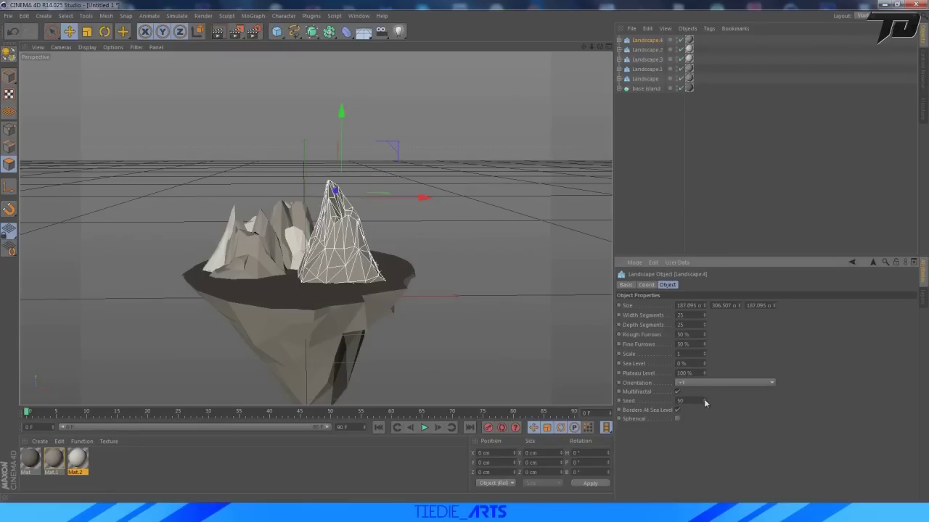
{"action": "left_click", "coordinate": [703, 399]}
{"action": "left_click", "coordinate": [703, 399]}
{"action": "left_click", "coordinate": [703, 399]}
{"action": "left_click", "coordinate": [703, 399]}
{"action": "left_click", "coordinate": [703, 399]}
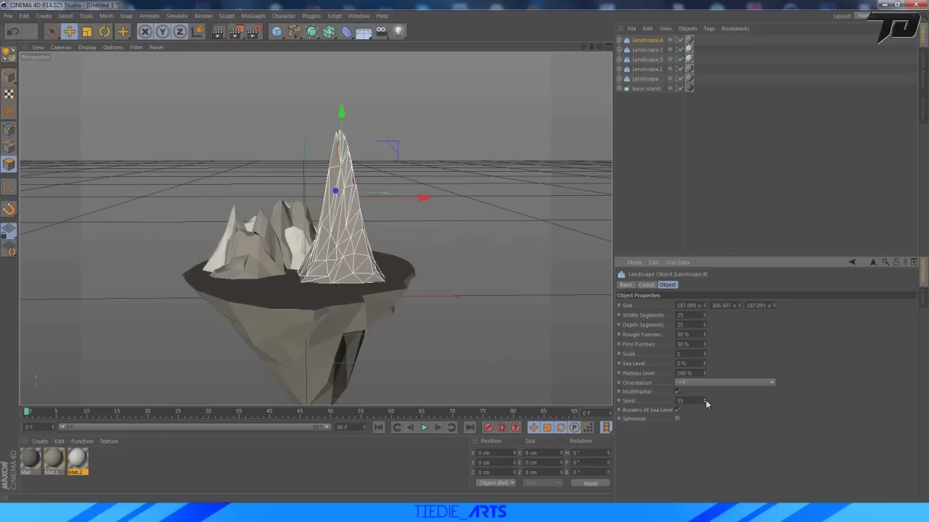
{"action": "left_click", "coordinate": [703, 398]}
{"action": "left_click", "coordinate": [703, 398]}
{"action": "left_click", "coordinate": [703, 398]}
{"action": "left_click", "coordinate": [703, 398]}
{"action": "left_click", "coordinate": [703, 398]}
{"action": "left_click", "coordinate": [703, 398]}
{"action": "left_click", "coordinate": [703, 398]}
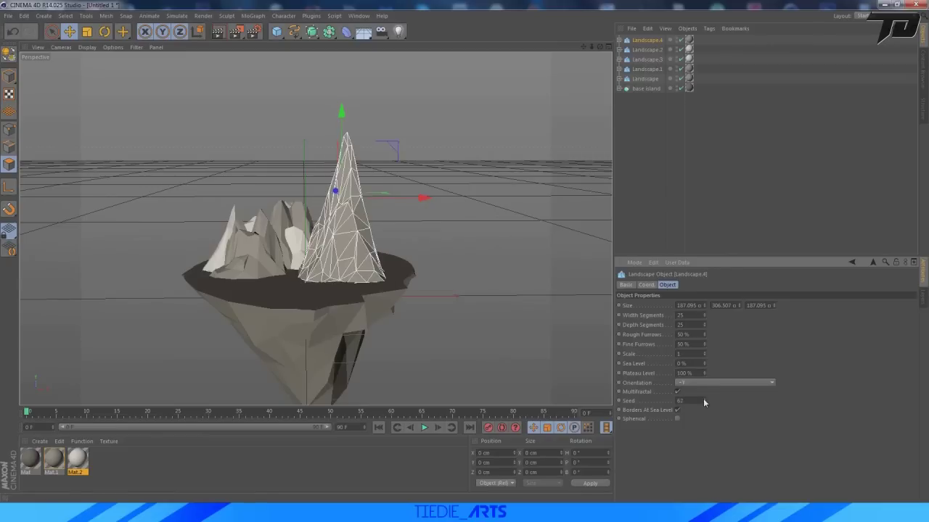
{"action": "left_click", "coordinate": [703, 398]}
{"action": "left_click", "coordinate": [703, 398]}
{"action": "left_click", "coordinate": [703, 398]}
{"action": "left_click", "coordinate": [703, 398]}
{"action": "left_click", "coordinate": [703, 398]}
{"action": "left_click", "coordinate": [703, 398]}
{"action": "left_click", "coordinate": [703, 398]}
{"action": "left_click", "coordinate": [702, 398]}
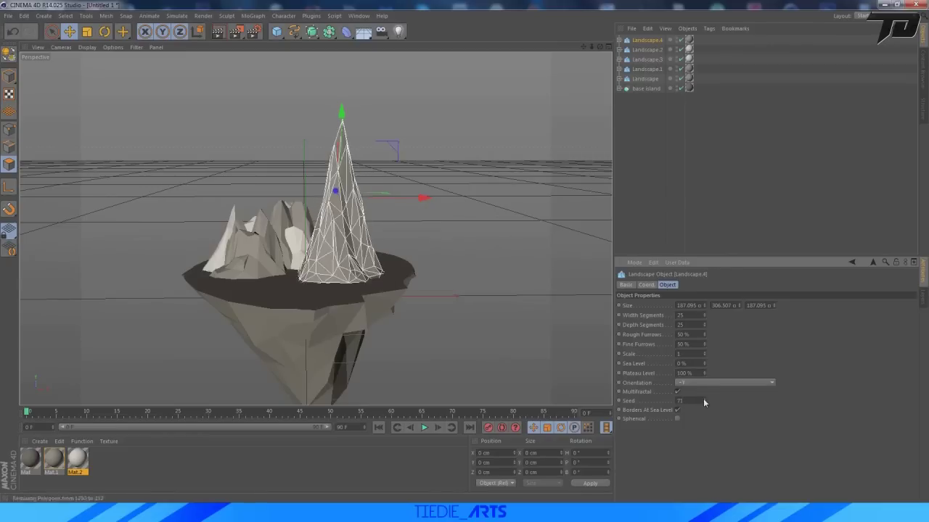
{"action": "left_click", "coordinate": [703, 398]}
{"action": "left_click", "coordinate": [703, 398]}
{"action": "left_click", "coordinate": [703, 399]}
{"action": "left_click", "coordinate": [703, 398]}
{"action": "left_click", "coordinate": [703, 399]}
{"action": "left_click", "coordinate": [702, 399]}
{"action": "left_click", "coordinate": [703, 399]}
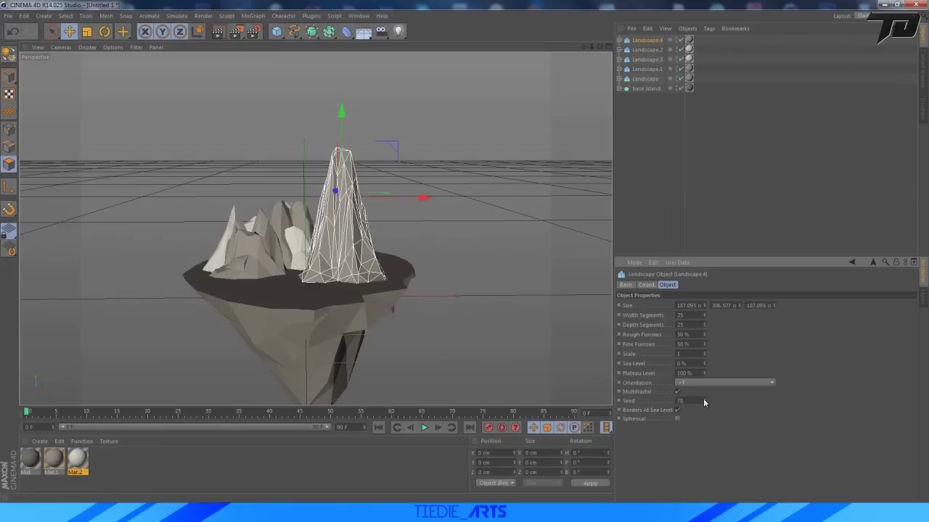
{"action": "left_click", "coordinate": [703, 399]}
{"action": "left_click", "coordinate": [703, 398]}
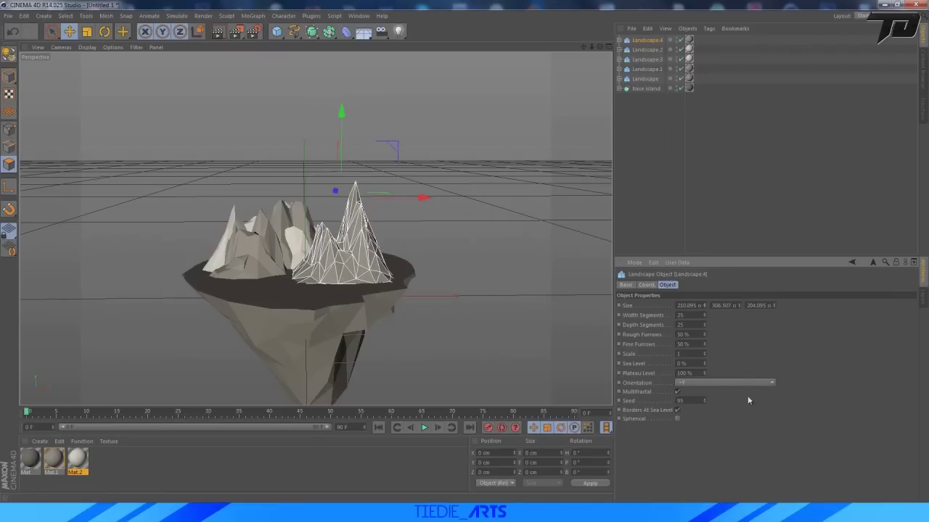
{"action": "left_click", "coordinate": [703, 402]}
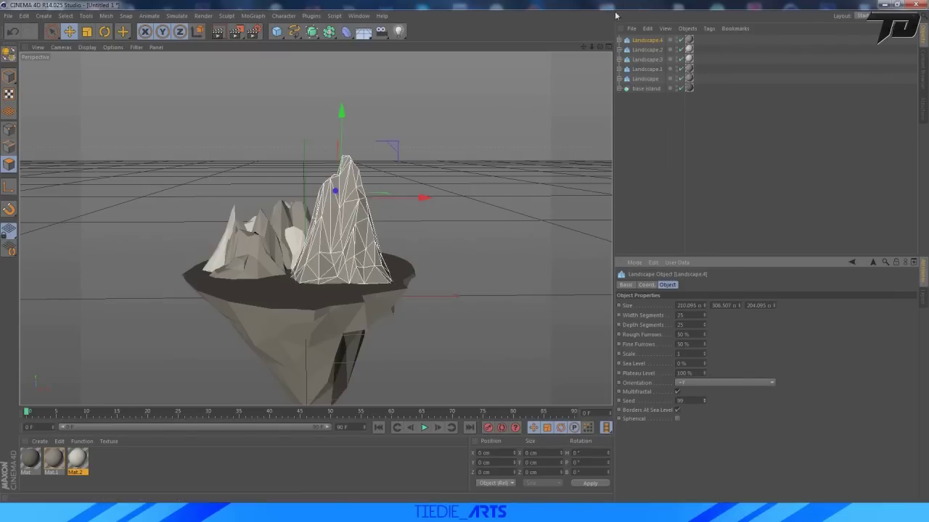
Reposition Landscape.4 beside the smaller mountains, lowering it slightly and keeping its base within the island's edge
{"action": "left_click_drag", "start_coordinate": [600, 47], "coordinate": [572, 77]}
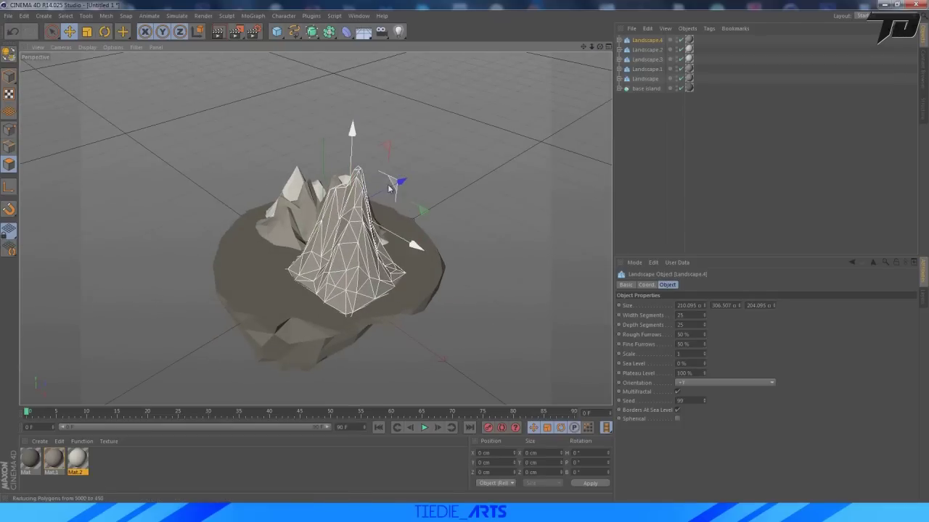
{"action": "left_click_drag", "start_coordinate": [391, 188], "coordinate": [454, 240]}
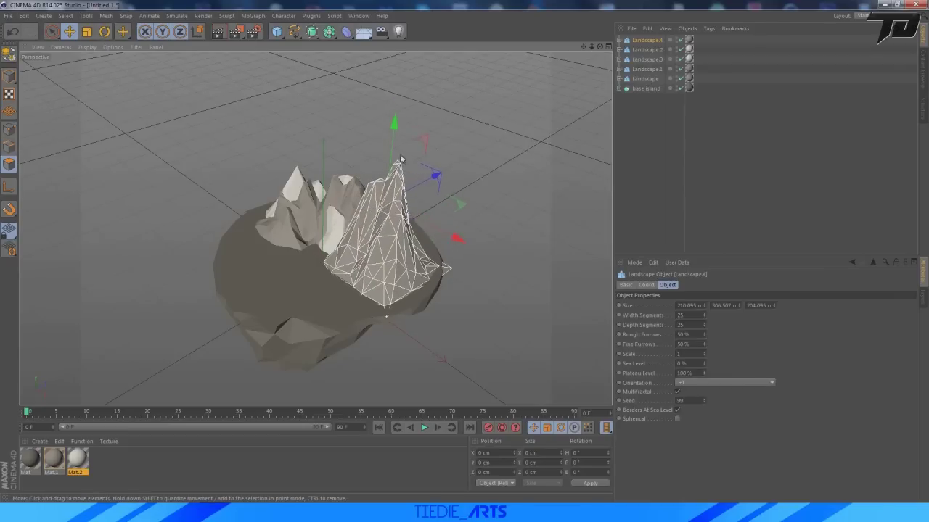
{"action": "mouse_move", "coordinate": [600, 47]}
{"action": "left_mouse_down"}
{"action": "mouse_move", "coordinate": [611, 28]}
{"action": "mouse_move", "coordinate": [599, 51]}
{"action": "left_mouse_up"}
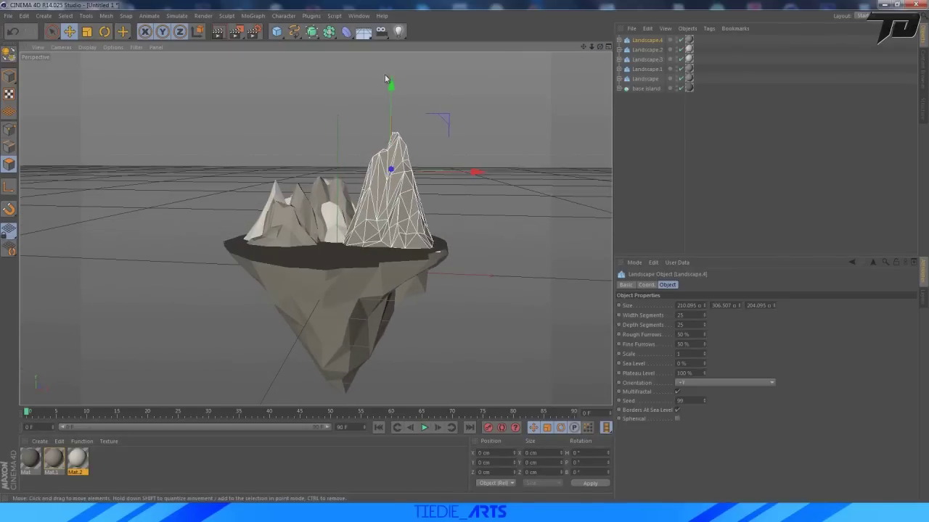
{"action": "left_click_drag", "start_coordinate": [389, 82], "coordinate": [391, 90]}
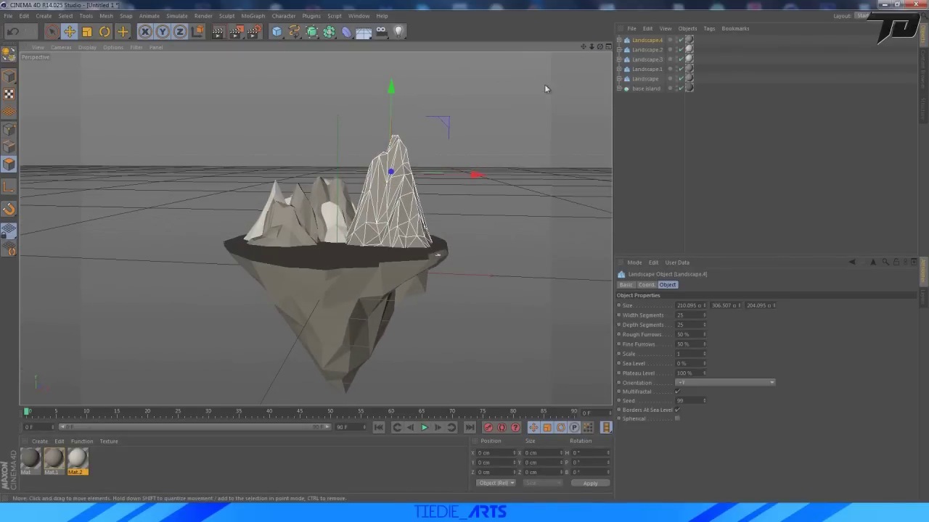
{"action": "left_click_drag", "start_coordinate": [474, 177], "coordinate": [465, 179]}
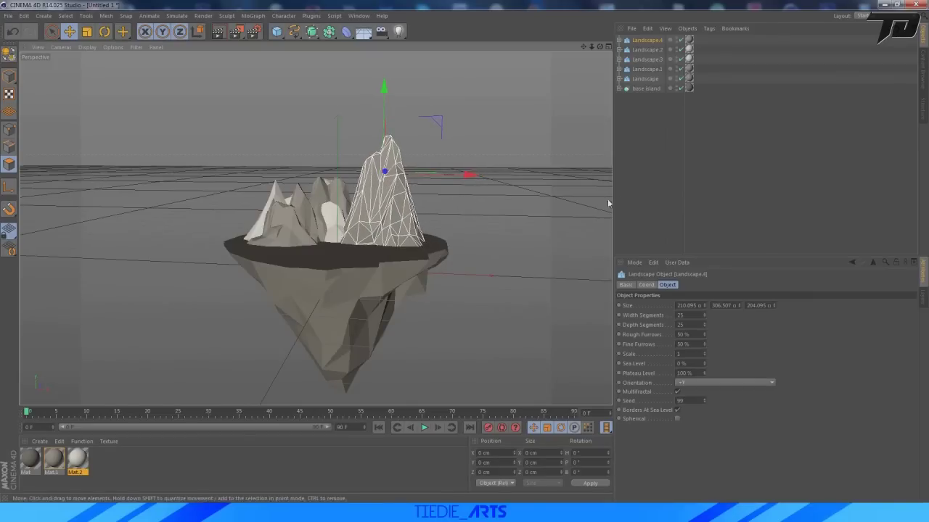
Compare the mountain skyline with the day-and-night reference image
{"action": "left_click", "coordinate": [630, 179]}
{"action": "left_click_drag", "start_coordinate": [600, 47], "coordinate": [598, 29]}
{"action": "left_click", "coordinate": [344, 509]}
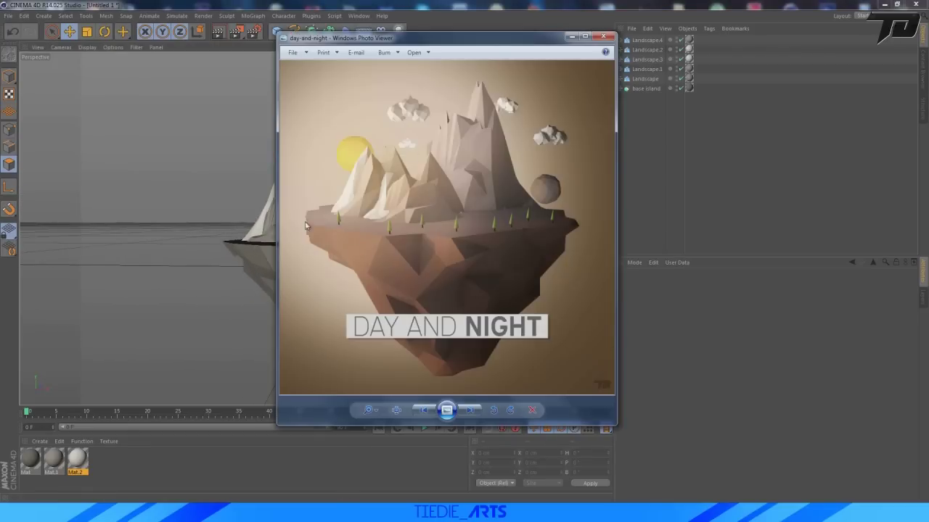
{"action": "left_click", "coordinate": [708, 143]}
Set the reduction strength of the Polygon Reduction inside Landscape.4 to 94 % and collapse its hierarchy
{"action": "left_click", "coordinate": [646, 41]}
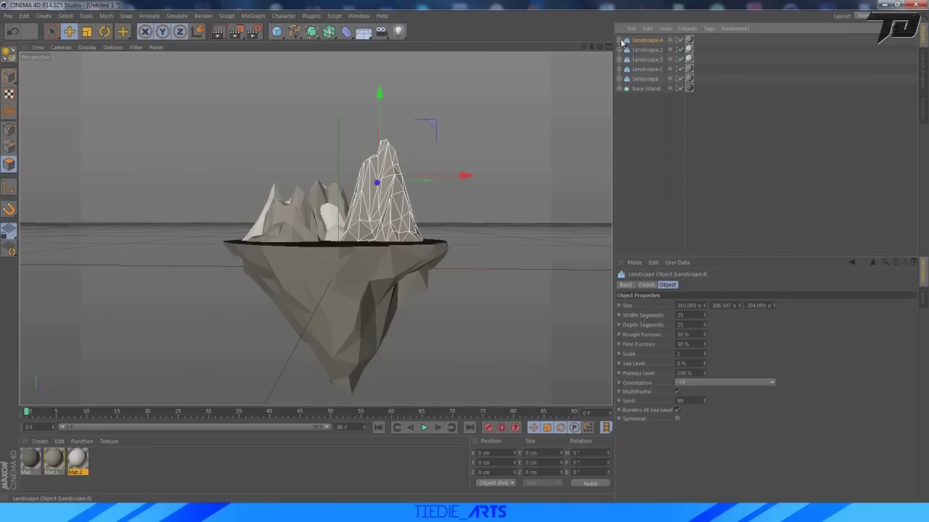
{"action": "left_click", "coordinate": [620, 41]}
{"action": "left_click", "coordinate": [657, 49]}
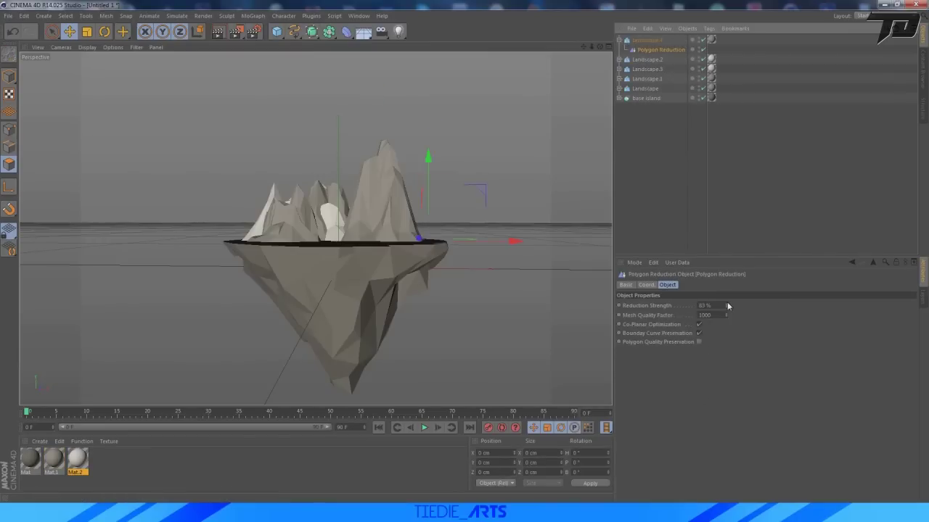
{"action": "left_click_drag", "start_coordinate": [726, 306], "coordinate": [726, 302]}
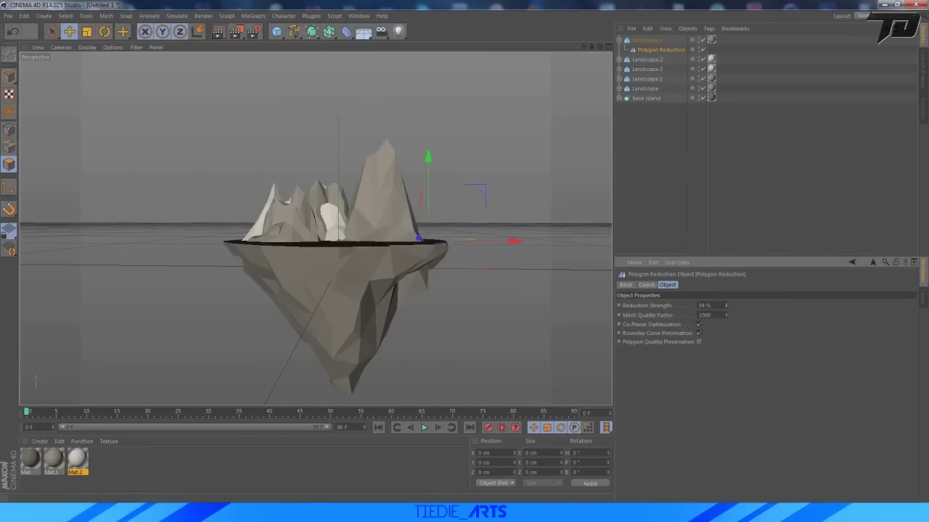
{"action": "left_click", "coordinate": [660, 245]}
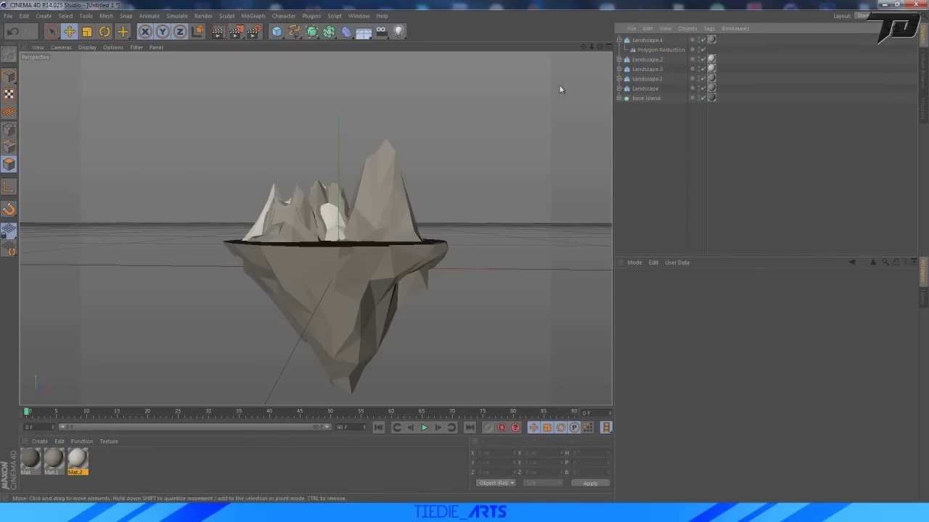
{"action": "mouse_move", "coordinate": [600, 47]}
{"action": "left_mouse_down"}
{"action": "mouse_move", "coordinate": [600, 90]}
{"action": "mouse_move", "coordinate": [599, 50]}
{"action": "left_mouse_up"}
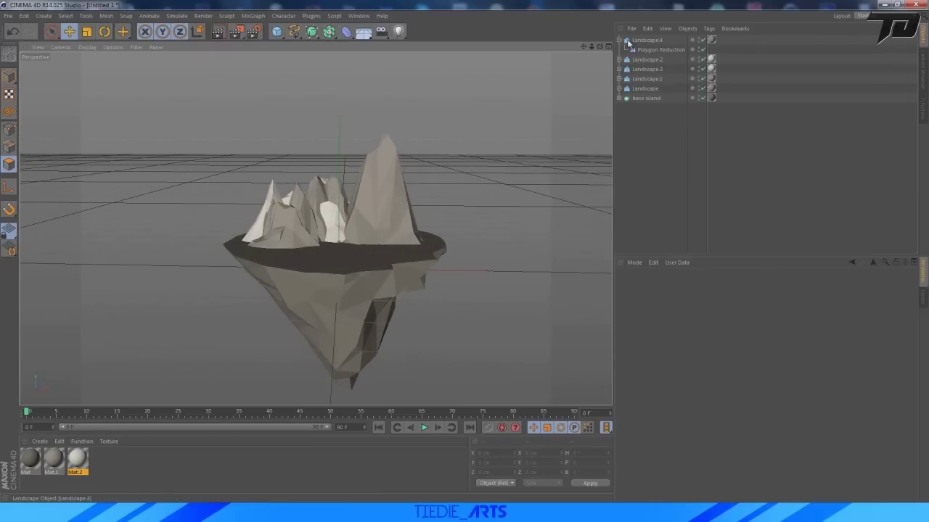
{"action": "left_click", "coordinate": [620, 40]}
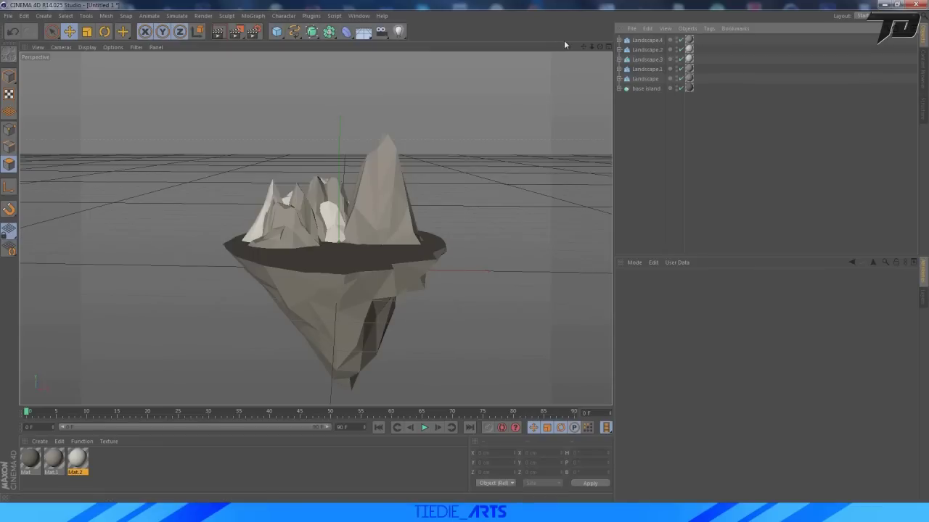
Group all five landscape objects under one null and rename the group mtns
{"action": "left_click", "coordinate": [640, 41]}
{"action": "left_click", "coordinate": [643, 79], "text": "shift"}
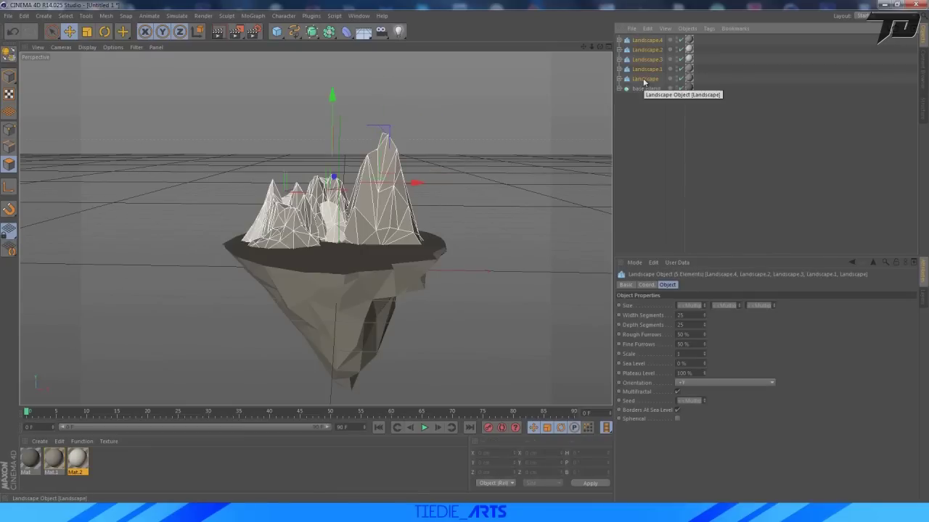
{"action": "key", "text": "alt+g"}
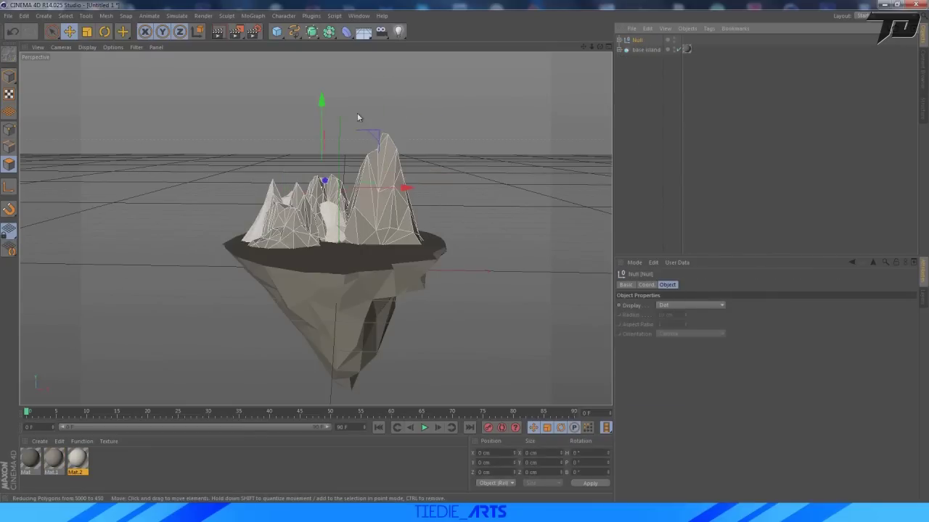
{"action": "left_click_drag", "start_coordinate": [321, 99], "coordinate": [321, 64]}
{"action": "key", "text": "ctrl+z"}
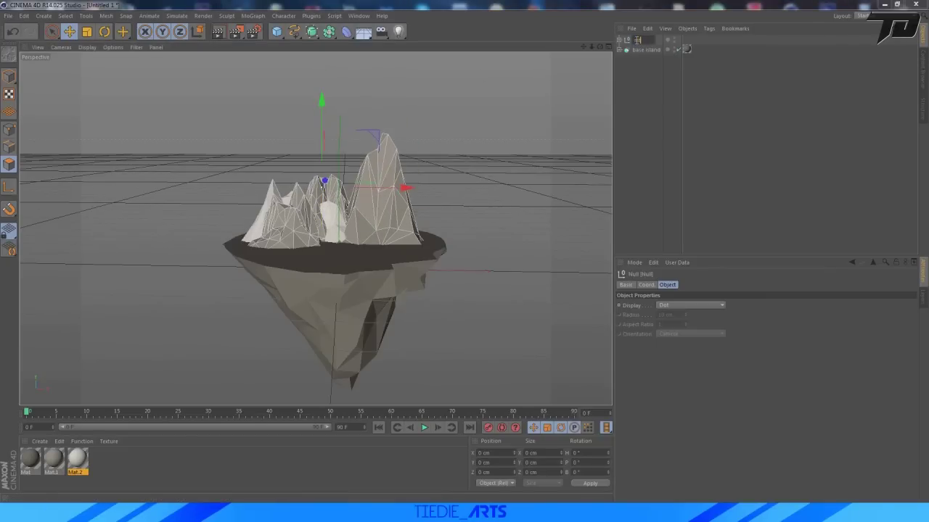
{"action": "type", "text": "s"}
{"action": "key", "text": "Return"}
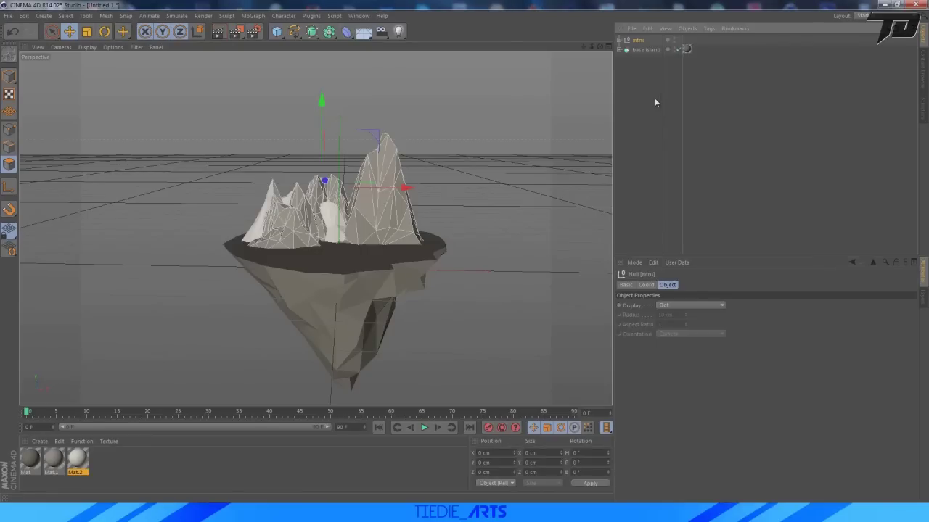
Select the base island and the mountain group in turn to check the two parts of the scene
{"action": "left_click", "coordinate": [644, 50]}
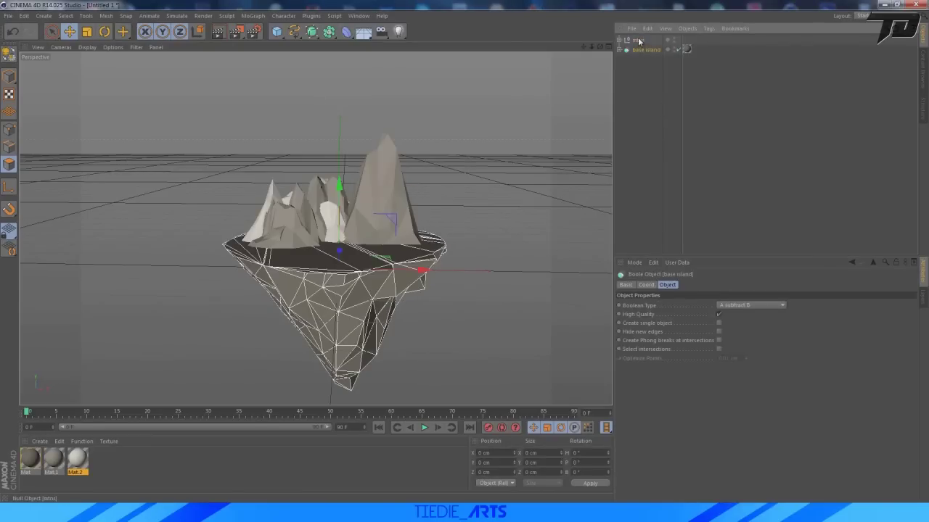
{"action": "left_click", "coordinate": [638, 40]}
{"action": "left_click", "coordinate": [722, 92]}
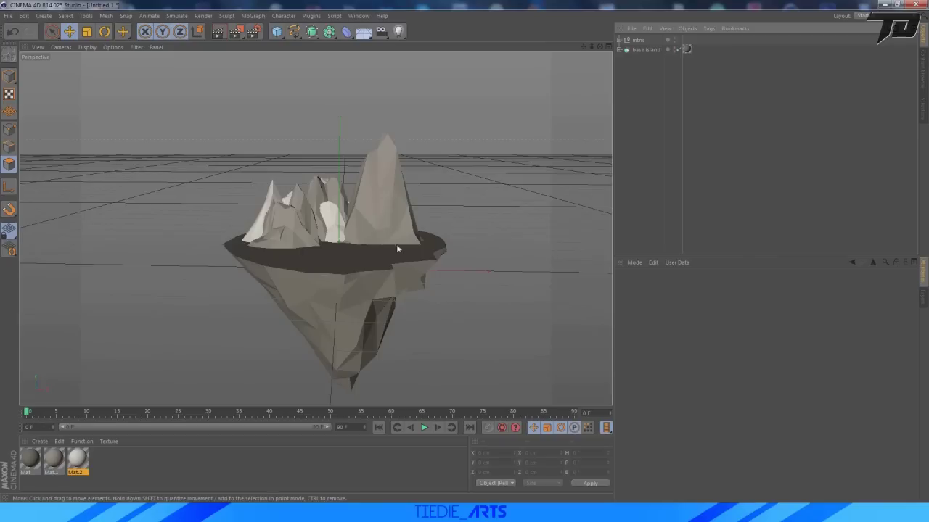
Switch to the day-and-night reference image and examine one of its small trees up close
{"action": "left_click", "coordinate": [349, 497]}
{"action": "scroll", "coordinate": [374, 238], "scroll_direction": "up", "scroll_amount": 3}
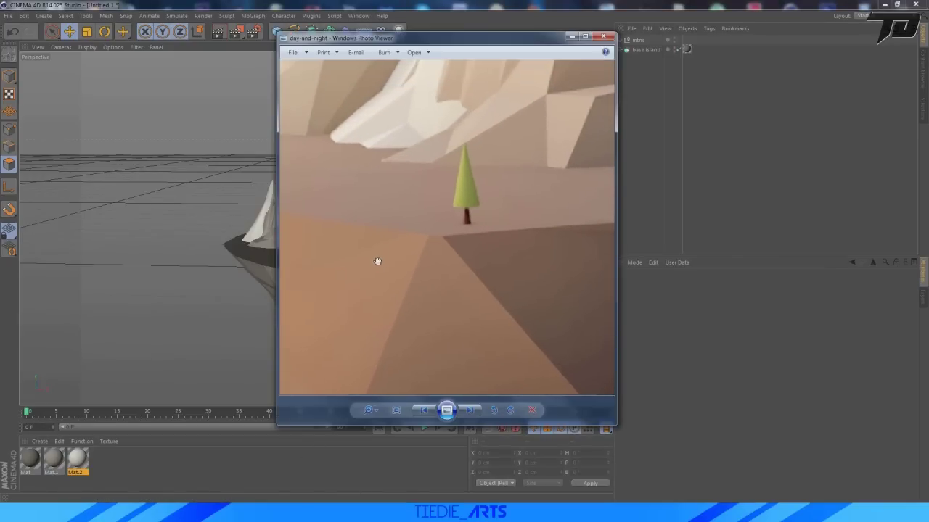
{"action": "scroll", "coordinate": [443, 217], "scroll_direction": "down", "scroll_amount": 3}
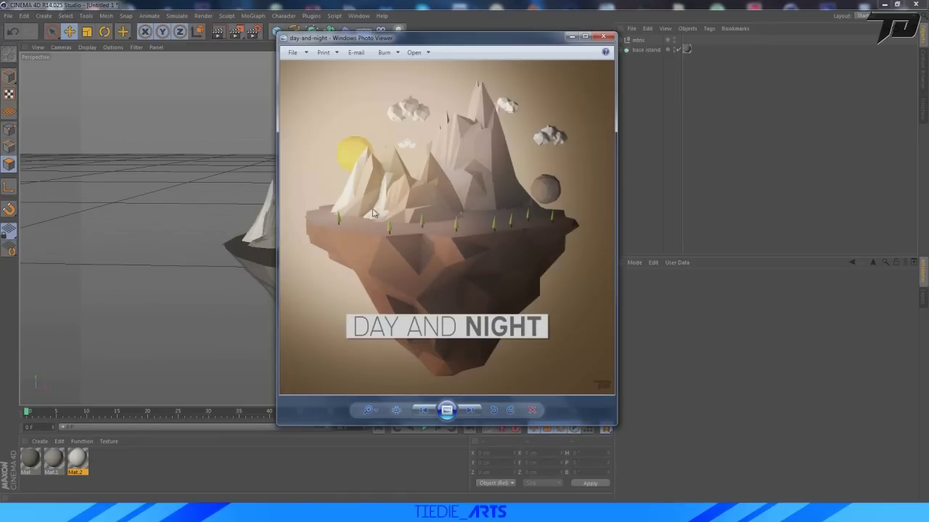
Switch back to Cinema 4D, add a cone primitive and move it forward and up in front of the island's mountains
{"action": "left_click", "coordinate": [571, 37]}
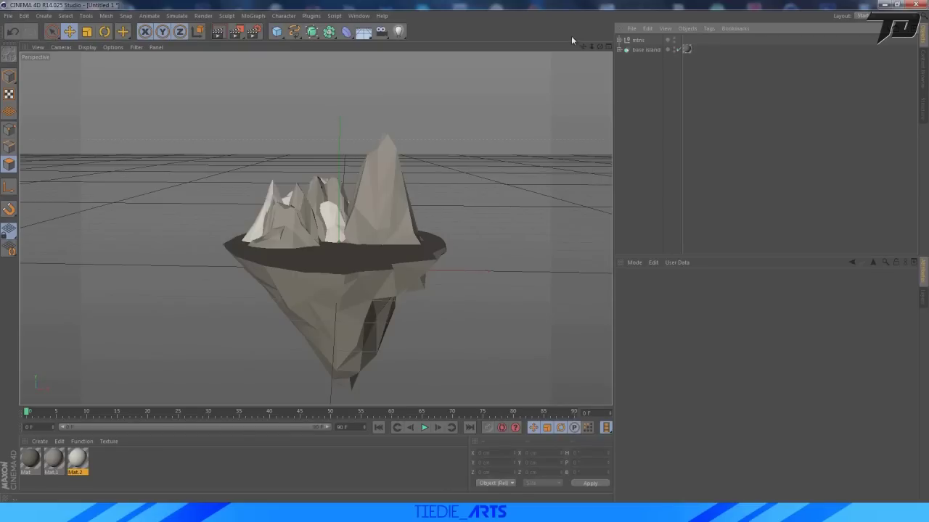
{"action": "left_click_drag", "start_coordinate": [583, 48], "coordinate": [316, 229]}
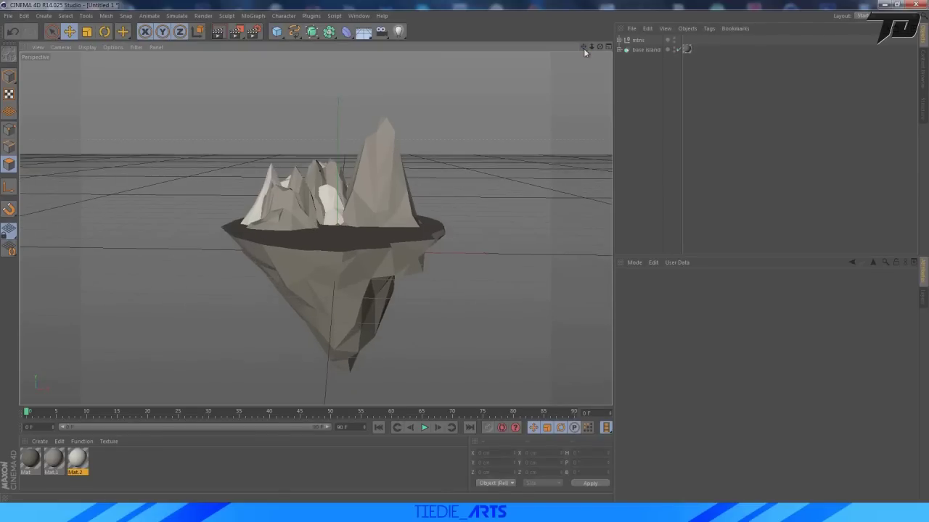
{"action": "left_click_drag", "start_coordinate": [592, 48], "coordinate": [571, 37]}
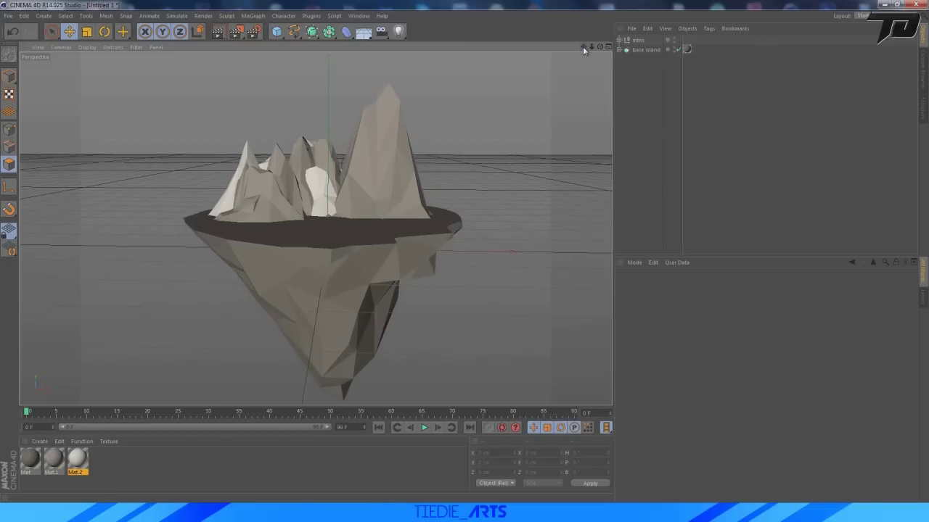
{"action": "left_click", "coordinate": [275, 33]}
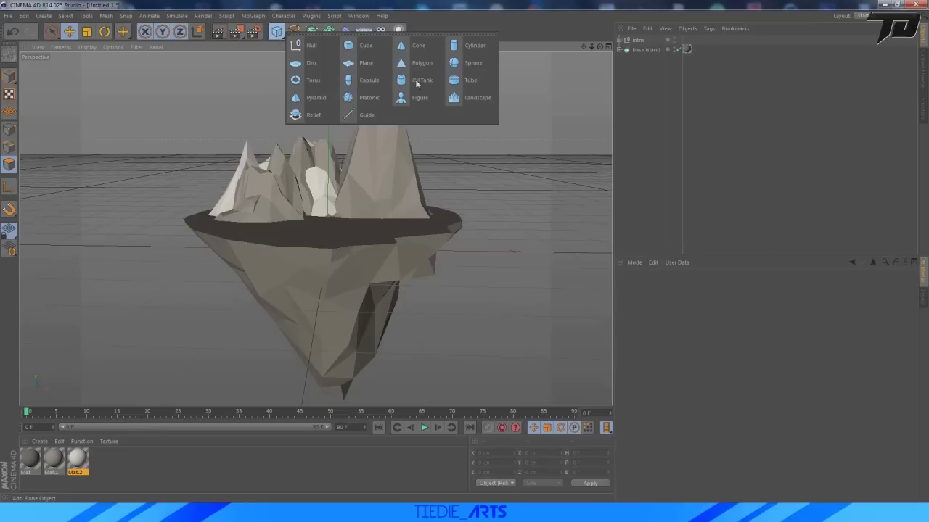
{"action": "left_click", "coordinate": [417, 45]}
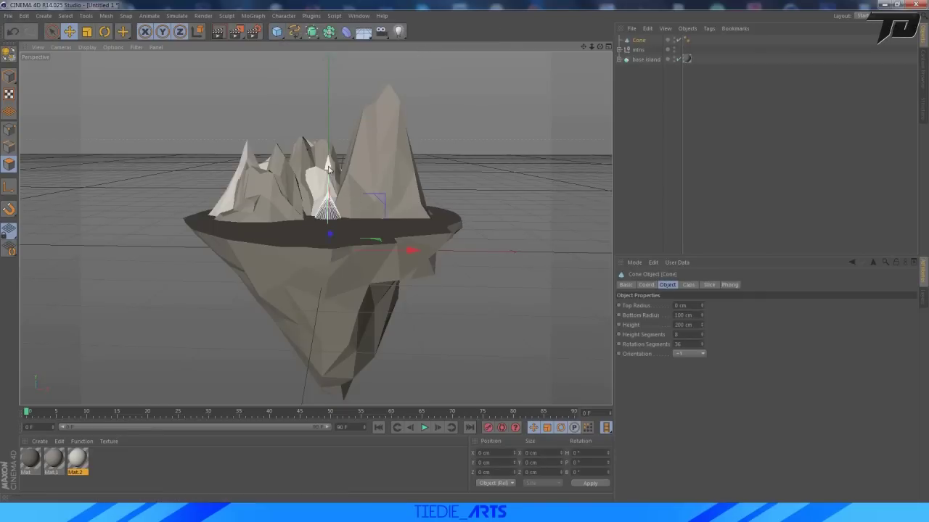
{"action": "left_click_drag", "start_coordinate": [330, 234], "coordinate": [315, 193]}
{"action": "left_click_drag", "start_coordinate": [320, 121], "coordinate": [321, 75]}
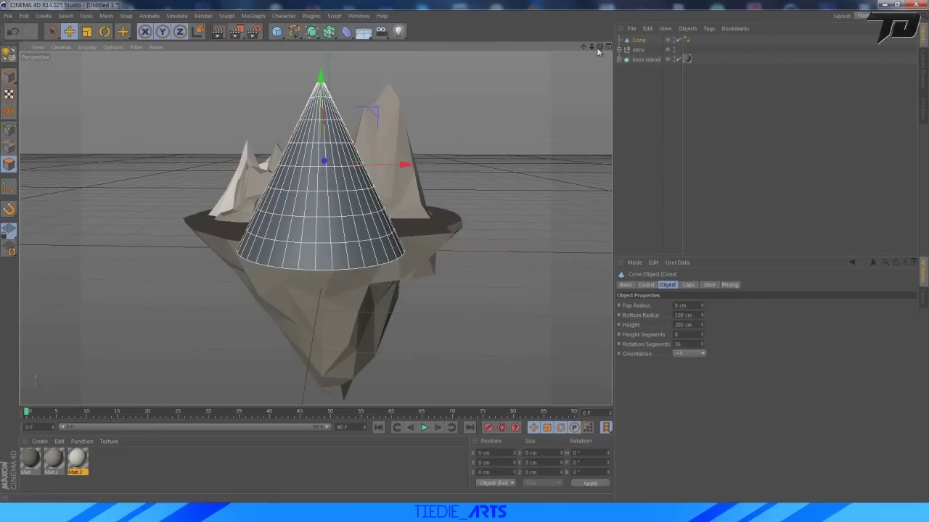
{"action": "left_click_drag", "start_coordinate": [599, 48], "coordinate": [569, 48]}
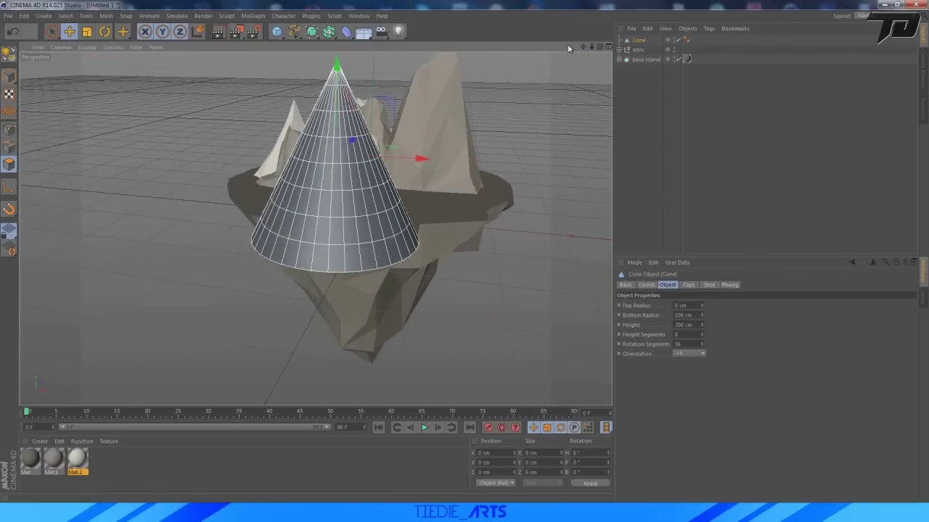
Scale the cone down uniformly to a small tree size, about 15.4 cm tall
{"action": "left_click", "coordinate": [86, 32]}
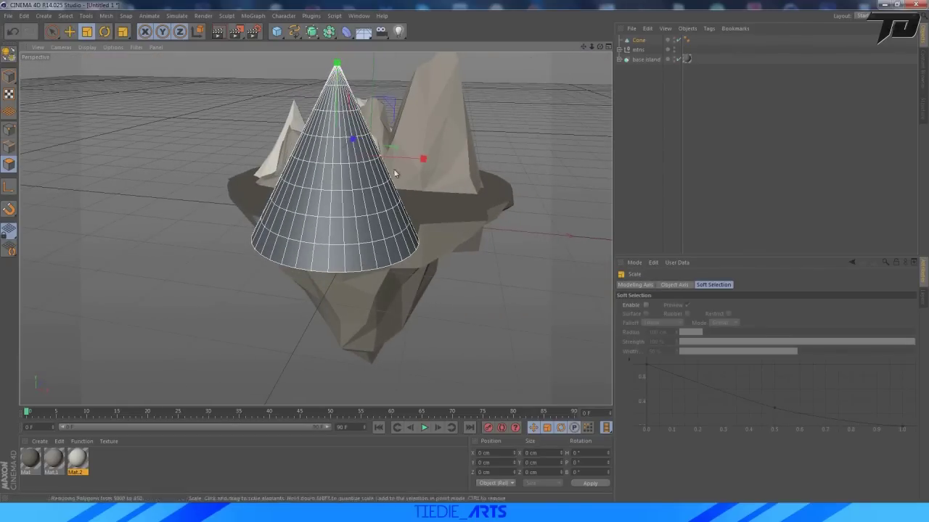
{"action": "left_click_drag", "start_coordinate": [420, 161], "coordinate": [364, 164]}
{"action": "left_click_drag", "start_coordinate": [345, 163], "coordinate": [348, 162]}
{"action": "scroll", "coordinate": [332, 112], "scroll_direction": "up", "scroll_amount": 5}
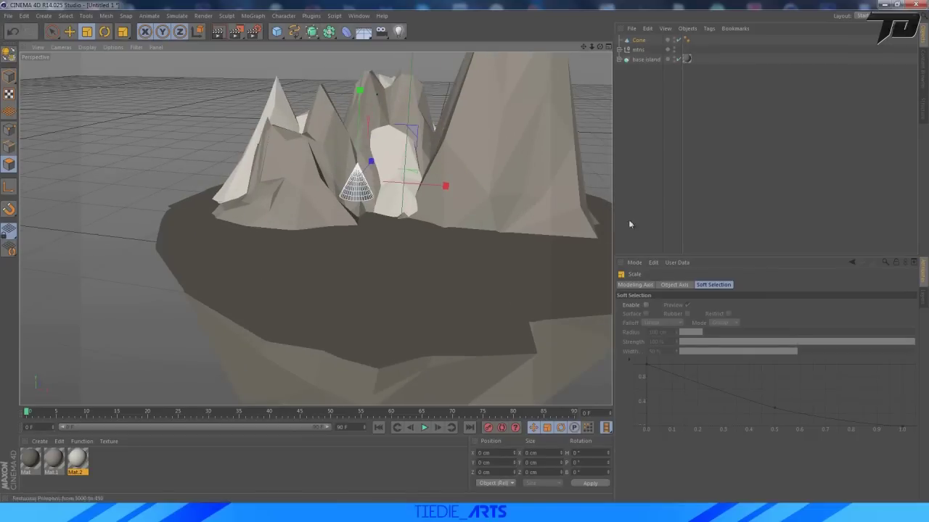
Slim the cone to a bottom radius of 2.711 cm and scale it down slightly to about 14.8 cm tall
{"action": "left_click", "coordinate": [635, 41]}
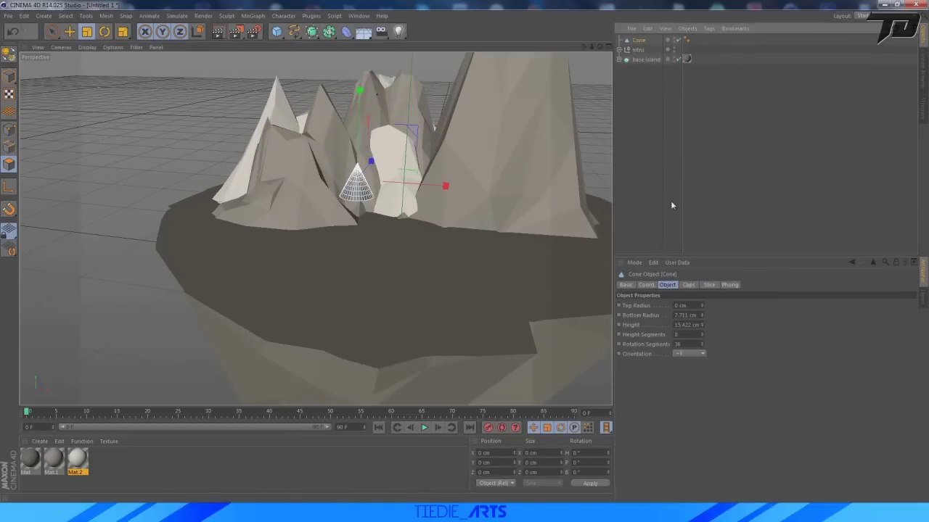
{"action": "left_click", "coordinate": [702, 314]}
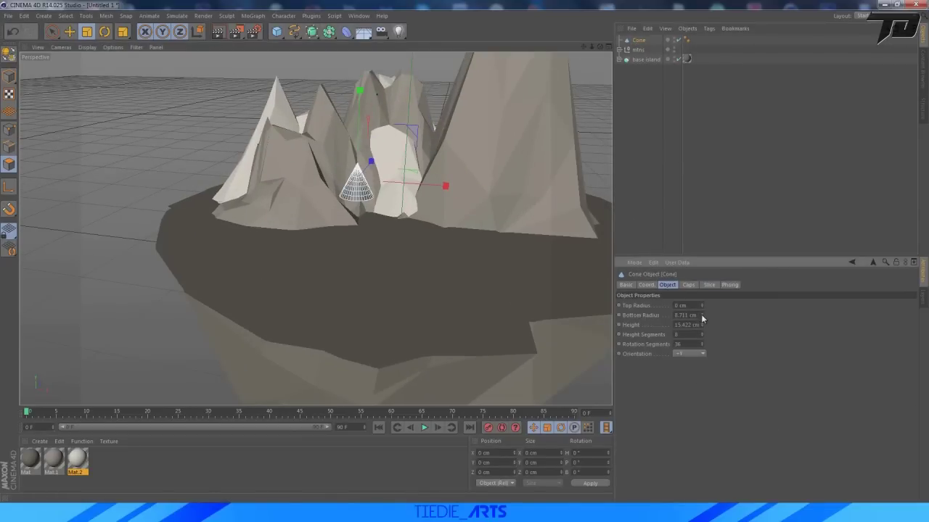
{"action": "left_click_drag", "start_coordinate": [701, 317], "coordinate": [701, 355]}
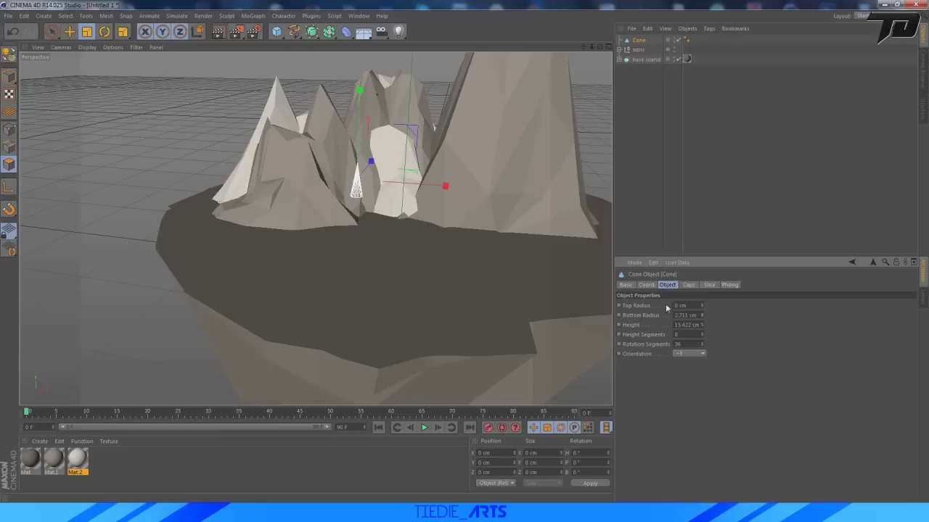
{"action": "left_click_drag", "start_coordinate": [444, 187], "coordinate": [438, 187]}
{"action": "right_click_drag", "start_coordinate": [341, 163], "coordinate": [376, 185], "text": "alt"}
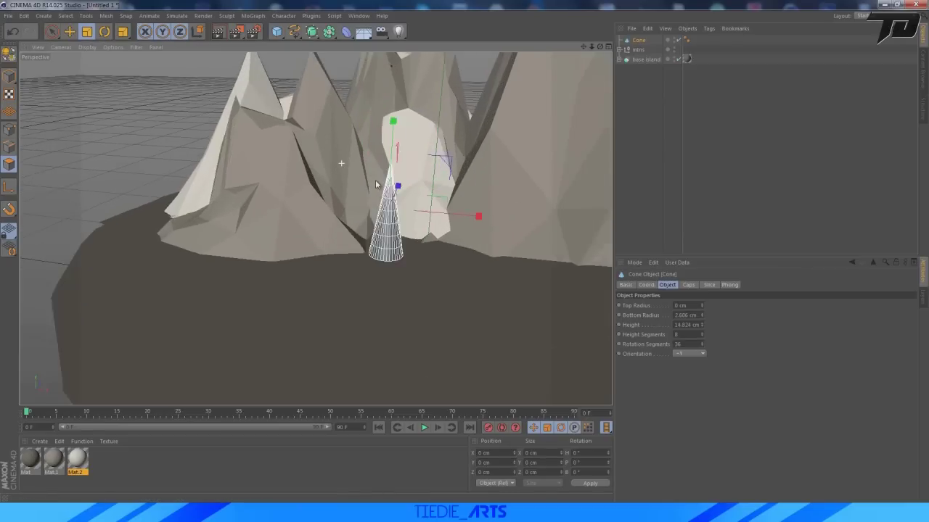
{"action": "scroll", "coordinate": [376, 185], "scroll_direction": "down", "scroll_amount": 3}
{"action": "scroll", "coordinate": [406, 212], "scroll_direction": "up", "scroll_amount": 4}
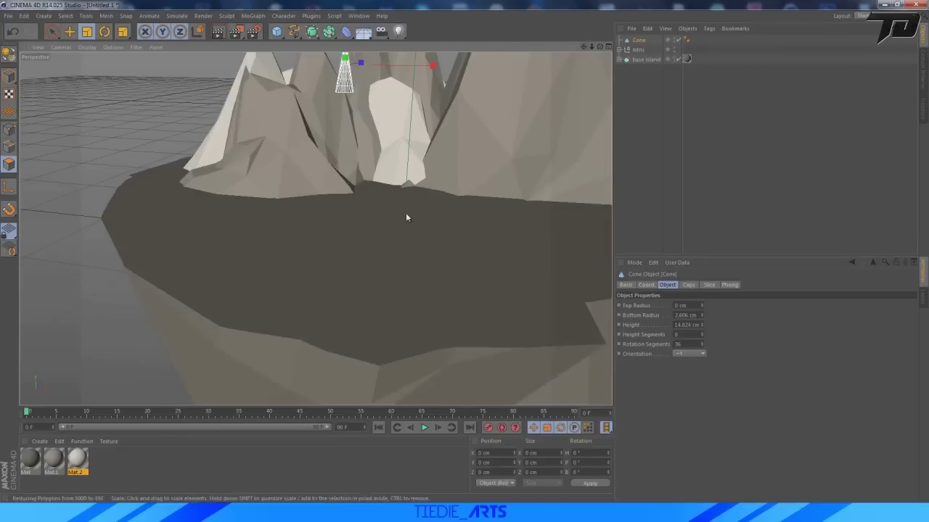
Create a new material with a soft green color of RGB 121, 197, 104 and turn off its specular channel
{"action": "double_click", "coordinate": [102, 461]}
{"action": "double_click", "coordinate": [31, 459]}
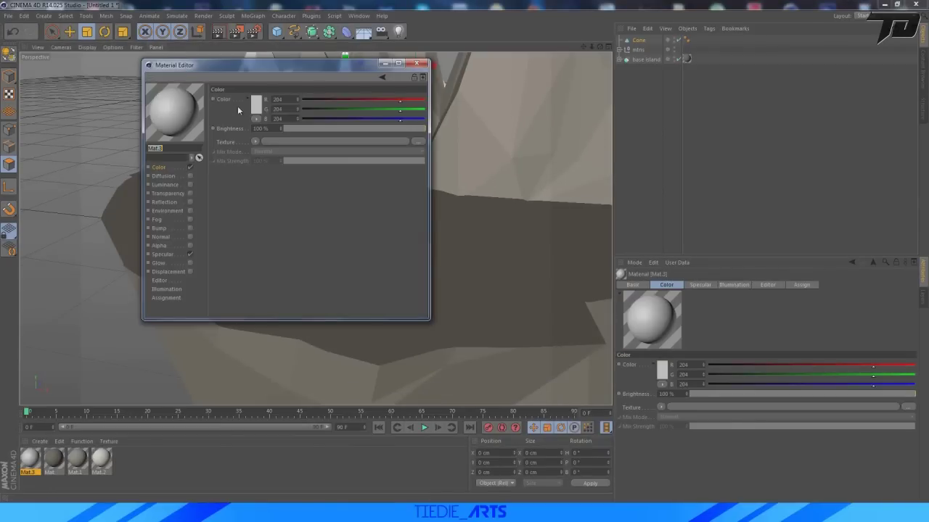
{"action": "left_click", "coordinate": [256, 111]}
{"action": "left_click_drag", "start_coordinate": [267, 70], "coordinate": [234, 94]}
{"action": "left_click", "coordinate": [237, 83]}
{"action": "left_click", "coordinate": [236, 84]}
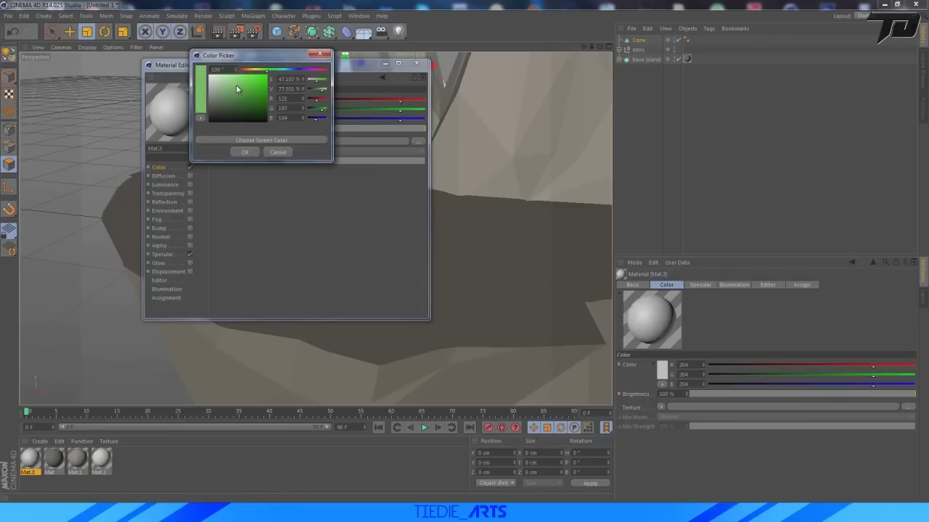
{"action": "left_click", "coordinate": [245, 152]}
{"action": "left_click", "coordinate": [190, 253]}
{"action": "left_click", "coordinate": [416, 63]}
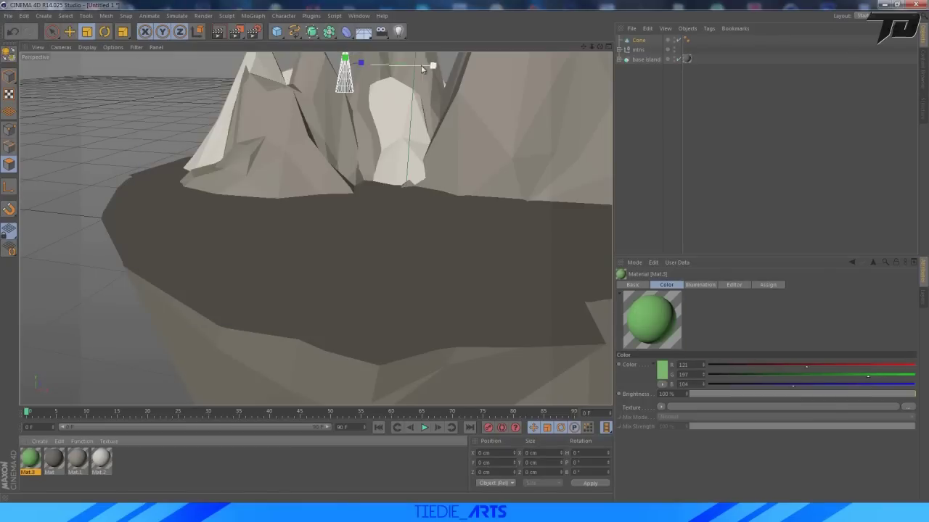
Apply the green material to the cone and deselect it to check the color
{"action": "left_click_drag", "start_coordinate": [342, 95], "coordinate": [344, 88]}
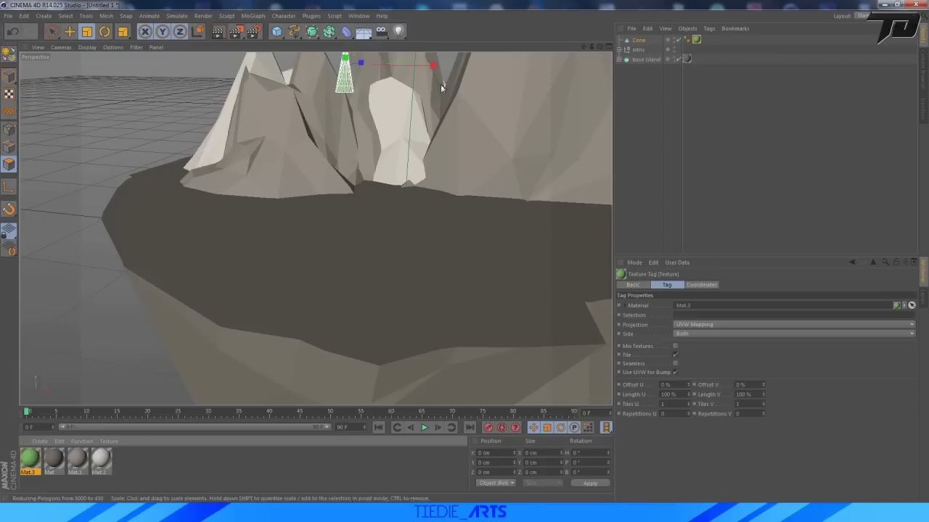
{"action": "left_click_drag", "start_coordinate": [585, 48], "coordinate": [582, 102]}
{"action": "left_click", "coordinate": [672, 90]}
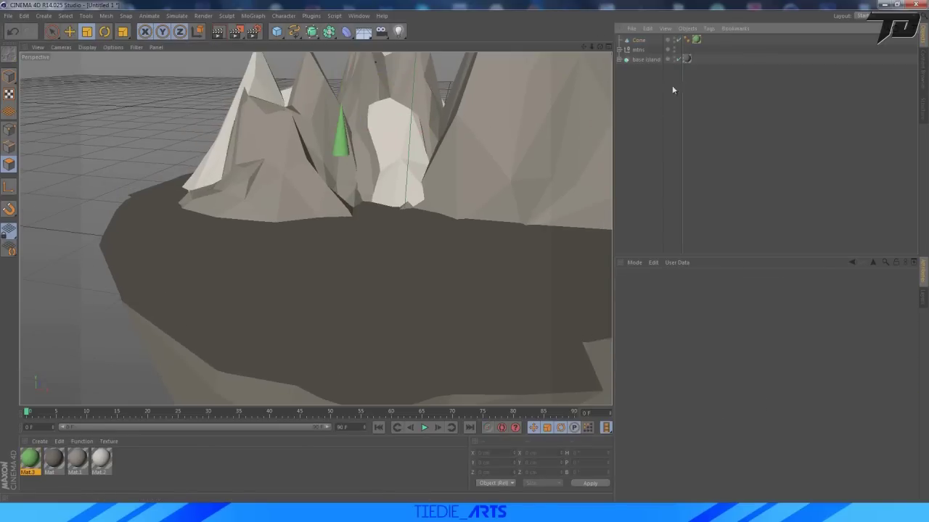
Duplicate the green cone and move the copy straight down so its base extends below the original
{"action": "left_click", "coordinate": [638, 41]}
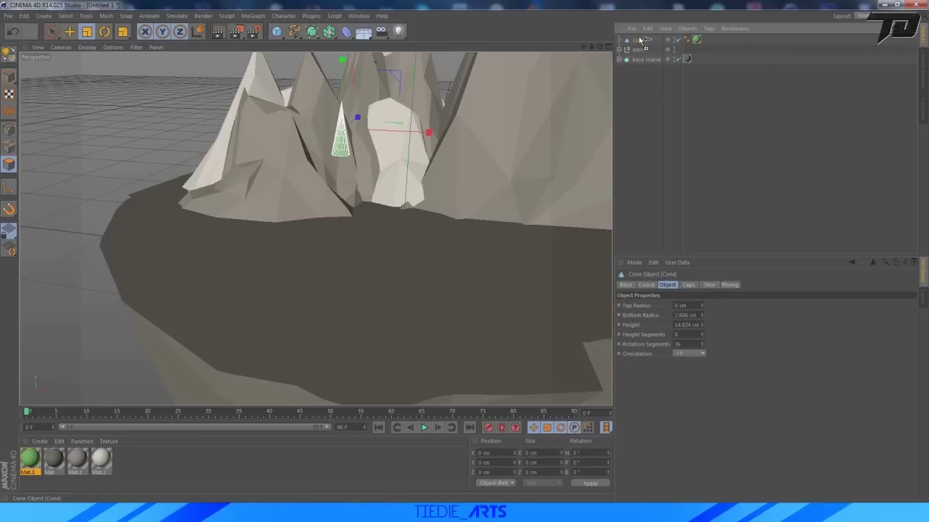
{"action": "left_click_drag", "start_coordinate": [640, 40], "coordinate": [638, 38], "text": "ctrl"}
{"action": "left_click", "coordinate": [71, 32]}
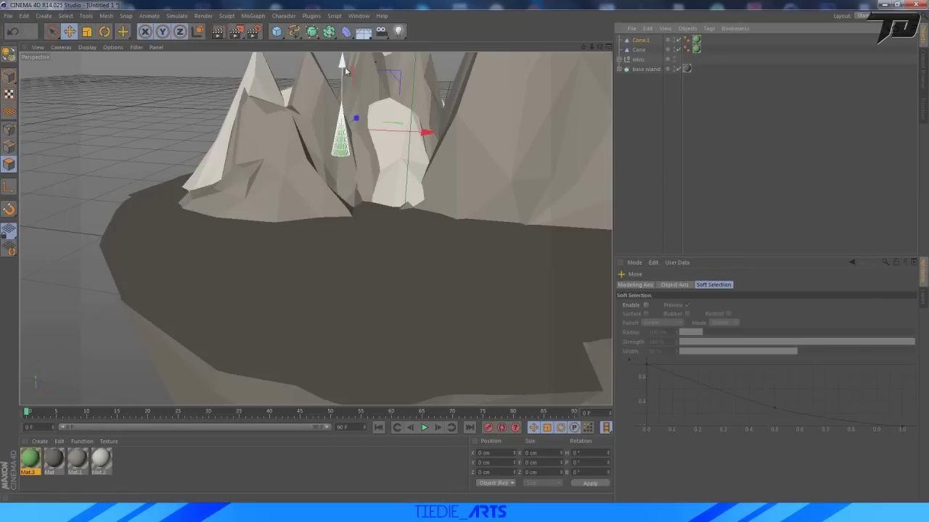
{"action": "left_click_drag", "start_coordinate": [341, 63], "coordinate": [341, 86]}
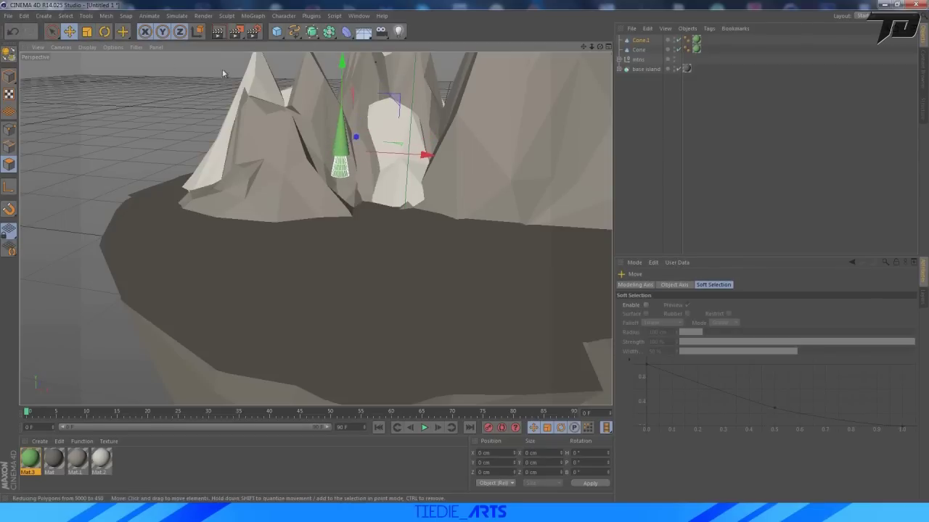
Scale the copied cone down into a small trunk and lower it slightly beneath the green cone
{"action": "left_click", "coordinate": [85, 32]}
{"action": "left_click_drag", "start_coordinate": [426, 154], "coordinate": [382, 154]}
{"action": "left_click", "coordinate": [70, 32]}
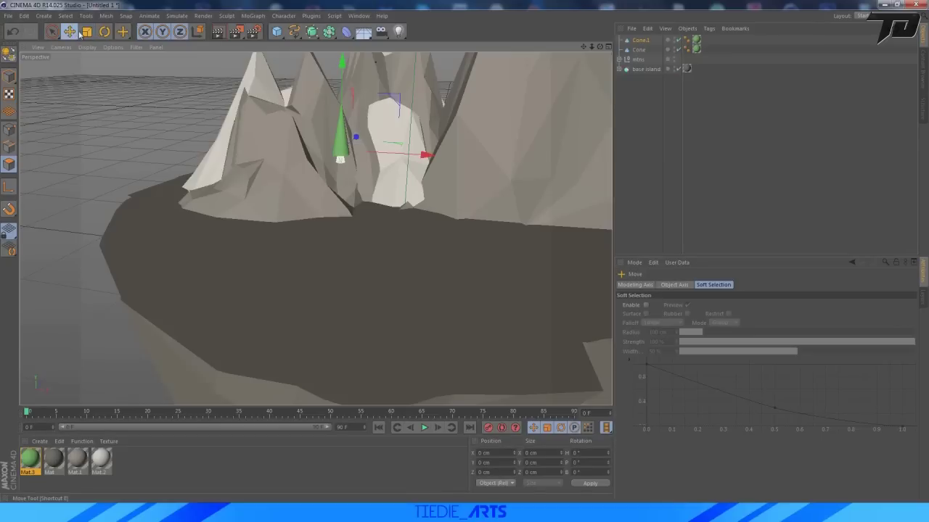
{"action": "left_click_drag", "start_coordinate": [343, 62], "coordinate": [344, 64]}
{"action": "left_click", "coordinate": [668, 153]}
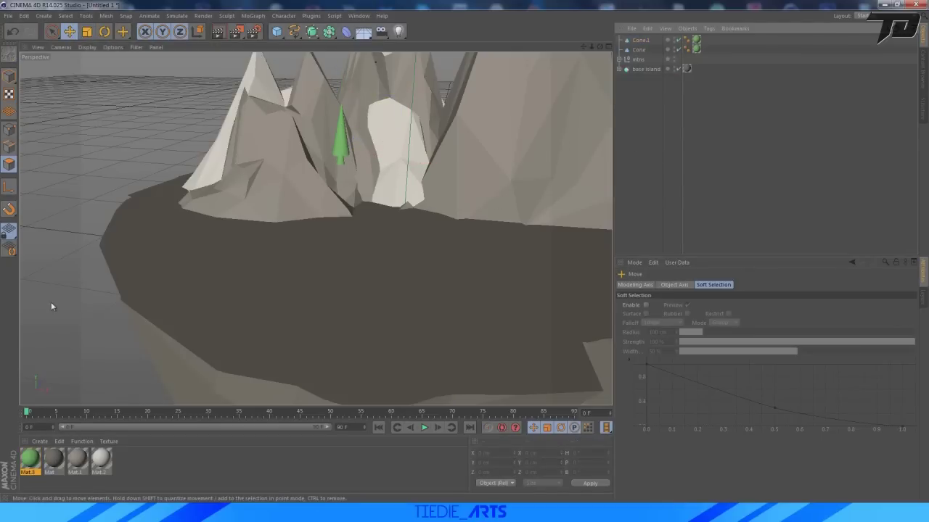
Duplicate the green material and change the copy's color to dark brown, RGB 75, 62, 46
{"action": "left_click_drag", "start_coordinate": [28, 456], "coordinate": [156, 462], "text": "ctrl"}
{"action": "double_click", "coordinate": [125, 458]}
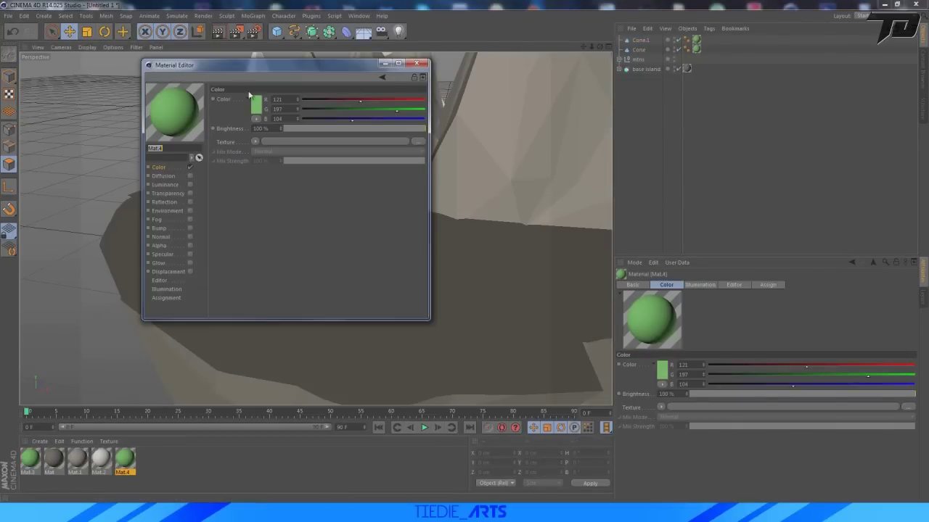
{"action": "left_click", "coordinate": [254, 105]}
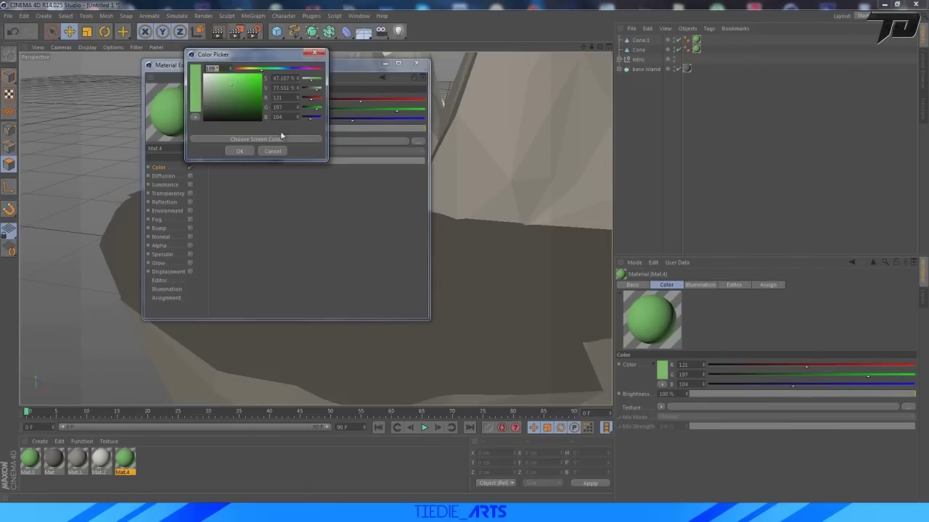
{"action": "left_click", "coordinate": [240, 70]}
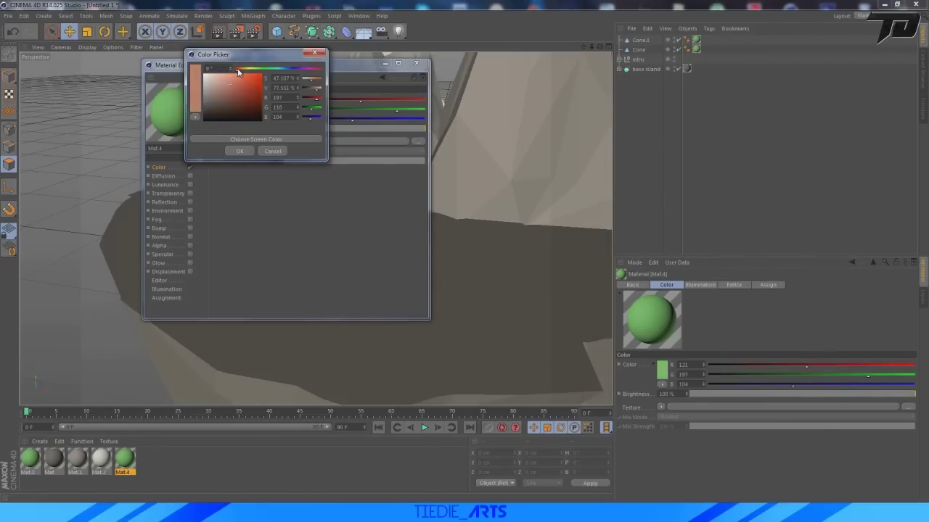
{"action": "mouse_move", "coordinate": [238, 68]}
{"action": "left_mouse_down"}
{"action": "mouse_move", "coordinate": [213, 113]}
{"action": "mouse_move", "coordinate": [226, 106]}
{"action": "left_mouse_up"}
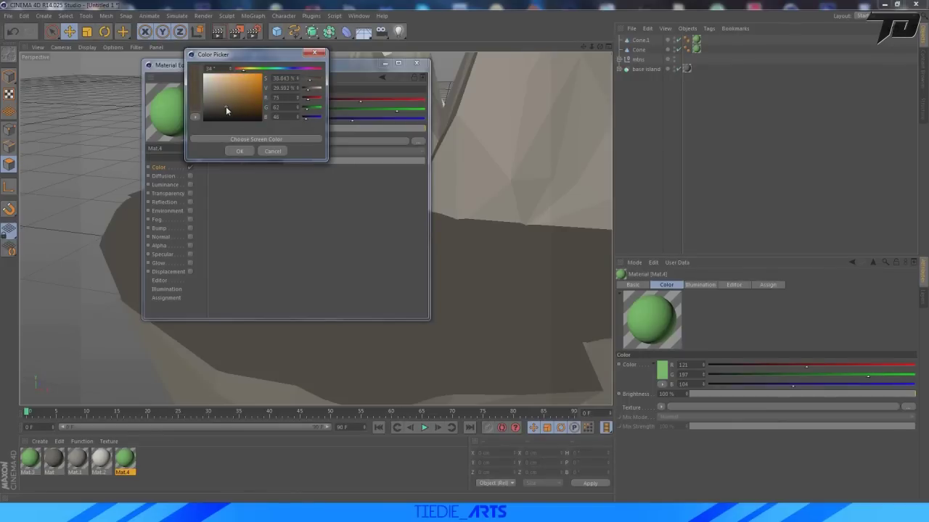
{"action": "left_click", "coordinate": [238, 151]}
{"action": "left_click", "coordinate": [417, 63]}
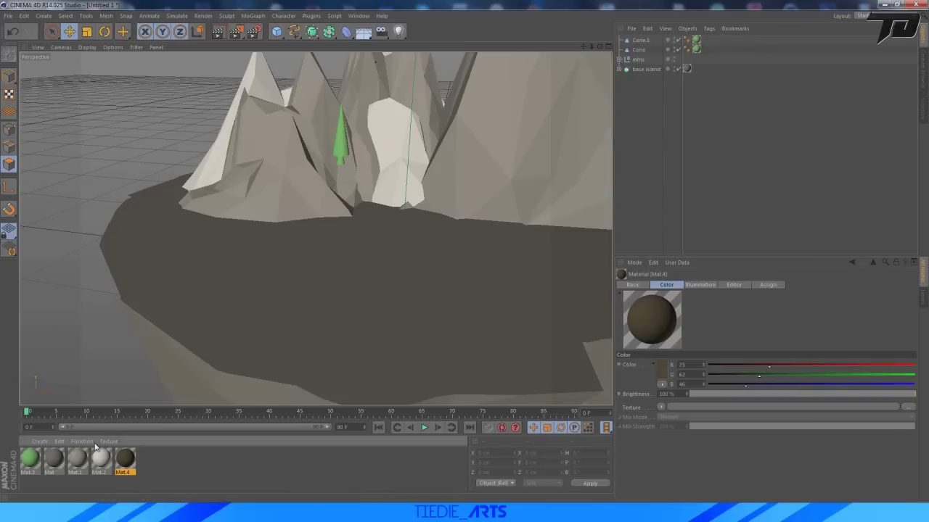
Apply the dark brown material to the trunk cone and delete its green texture tag
{"action": "left_click_drag", "start_coordinate": [648, 41], "coordinate": [703, 41]}
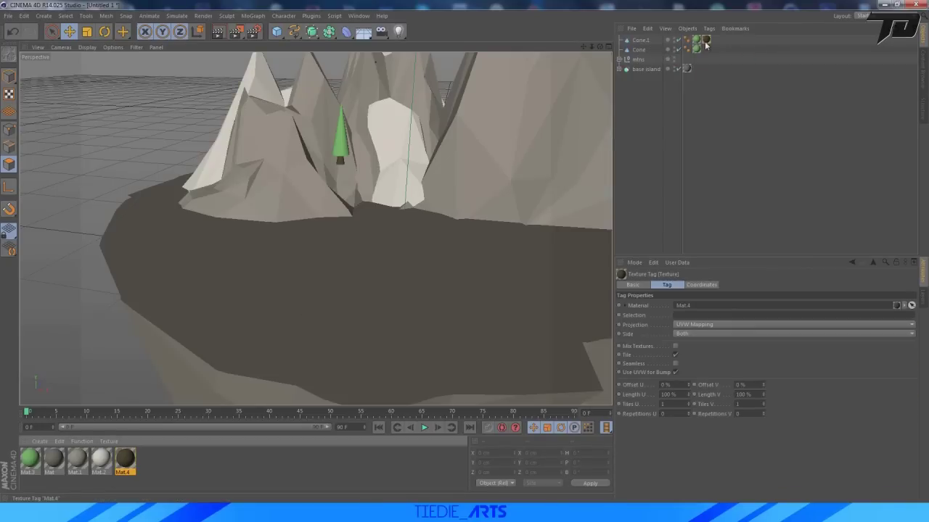
{"action": "left_click", "coordinate": [696, 40]}
{"action": "key", "text": "Delete"}
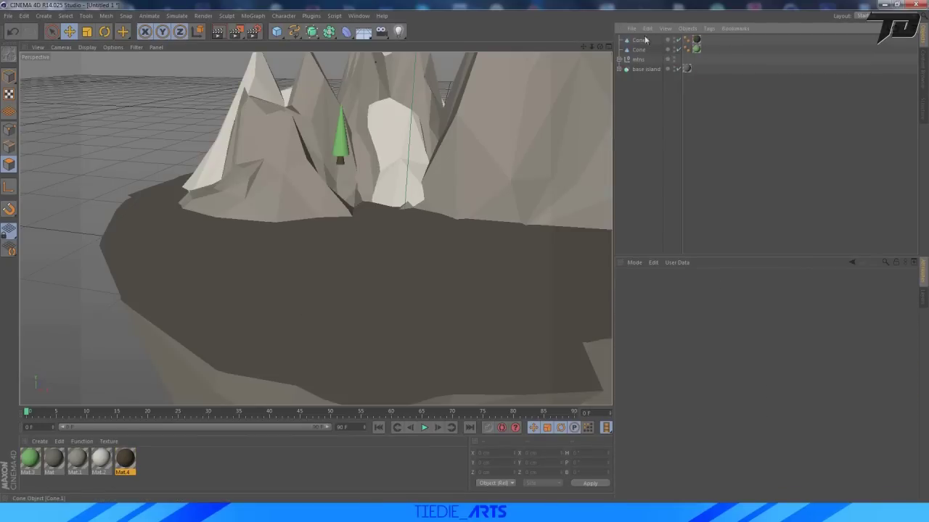
Fine-tune the trunk cone's vertical position under the green cone, keeping its bottom radius at 1.229 cm
{"action": "left_click", "coordinate": [642, 40]}
{"action": "left_click_drag", "start_coordinate": [342, 69], "coordinate": [341, 71]}
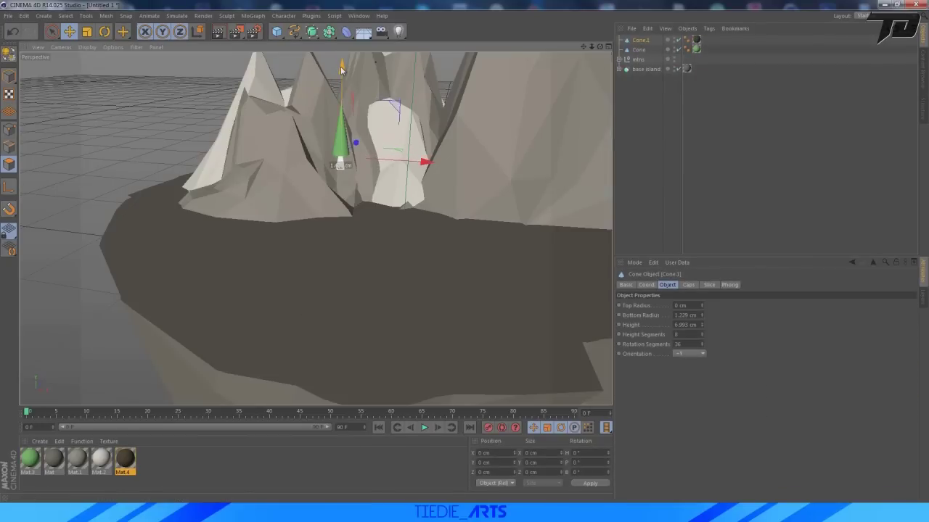
{"action": "left_click", "coordinate": [701, 317]}
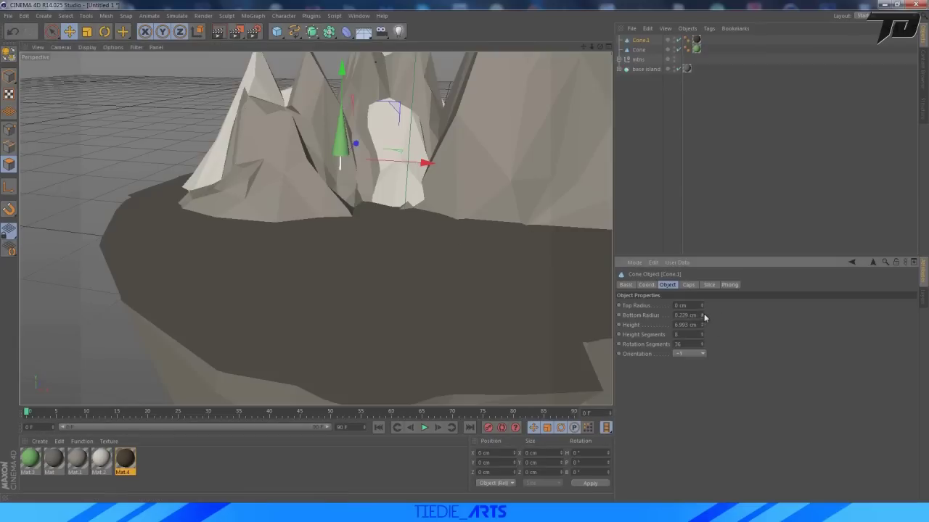
{"action": "left_click", "coordinate": [702, 314]}
{"action": "left_click_drag", "start_coordinate": [343, 70], "coordinate": [342, 68]}
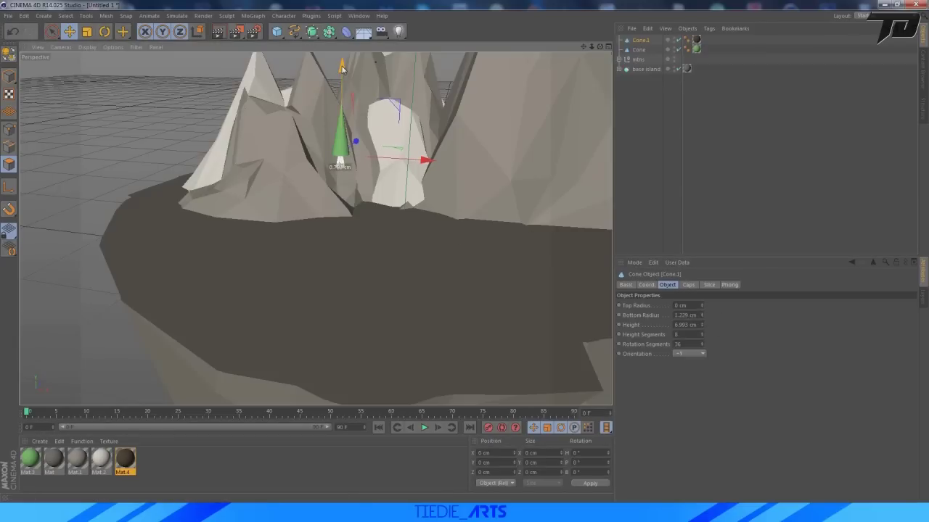
{"action": "left_click", "coordinate": [636, 148]}
{"action": "scroll", "coordinate": [490, 202], "scroll_direction": "down", "scroll_amount": 4}
{"action": "scroll", "coordinate": [559, 139], "scroll_direction": "up", "scroll_amount": 1}
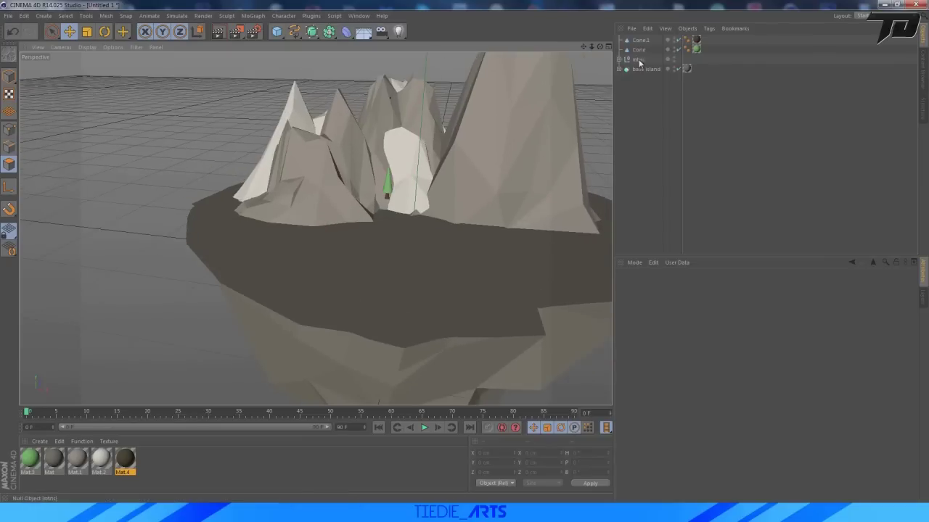
Select the green cone and its trunk cone together and move them out to the island's front edge
{"action": "left_click", "coordinate": [638, 50]}
{"action": "left_click", "coordinate": [640, 40], "text": "ctrl"}
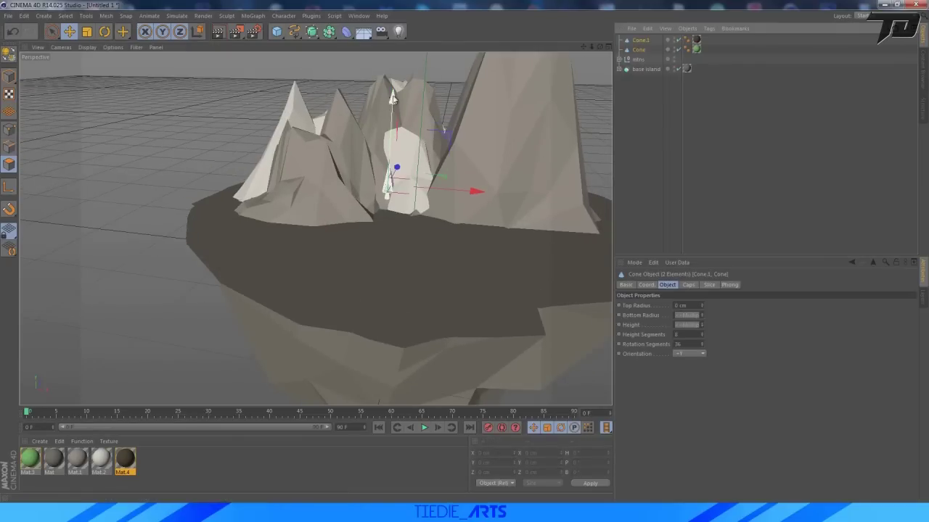
{"action": "left_click_drag", "start_coordinate": [392, 90], "coordinate": [382, 267]}
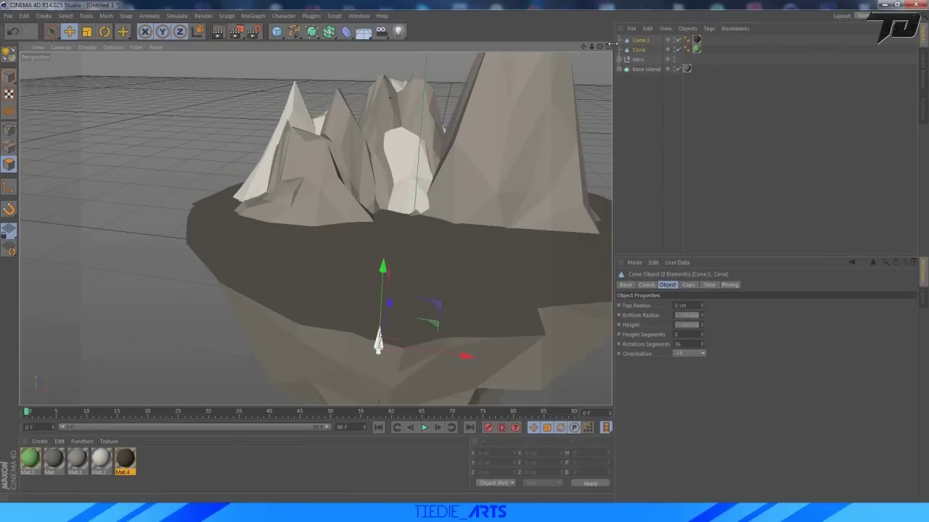
In the top view, shift both tree cones about 48.6 cm inward from the island's front edge
{"action": "left_click", "coordinate": [608, 45]}
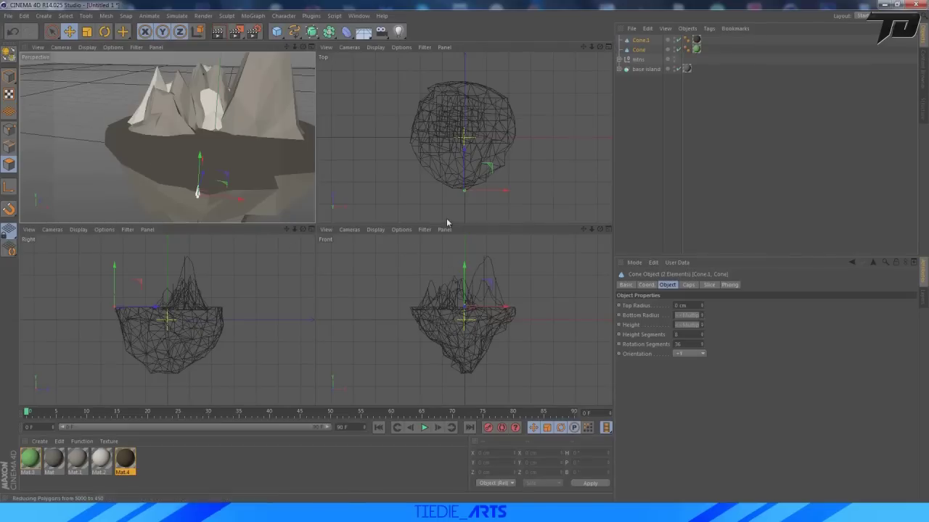
{"action": "scroll", "coordinate": [440, 198], "scroll_direction": "down", "scroll_amount": 3}
{"action": "scroll", "coordinate": [438, 196], "scroll_direction": "up", "scroll_amount": 3}
{"action": "left_click_drag", "start_coordinate": [592, 48], "coordinate": [563, 36]}
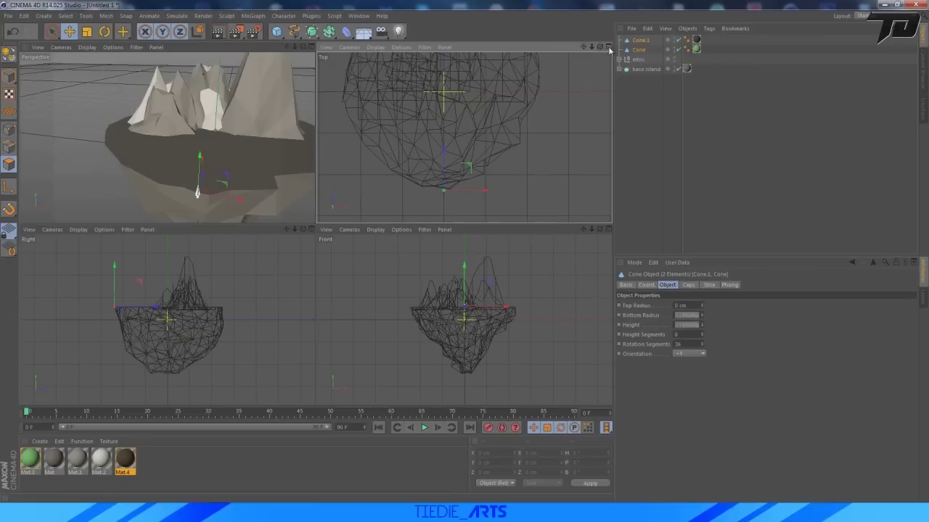
{"action": "left_click_drag", "start_coordinate": [441, 148], "coordinate": [446, 132]}
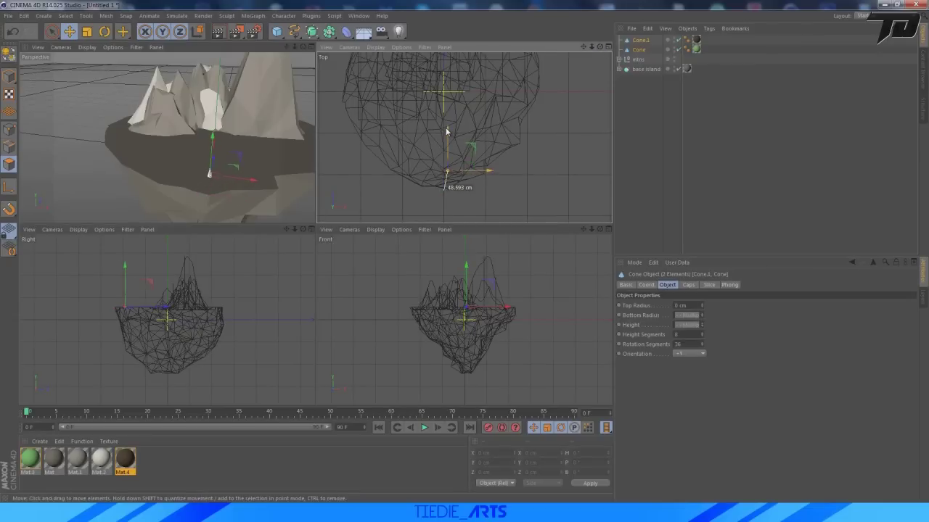
Raise both tree cones slightly toward resting on the island's surface, checking their height in the front view
{"action": "scroll", "coordinate": [528, 289], "scroll_direction": "up", "scroll_amount": 10}
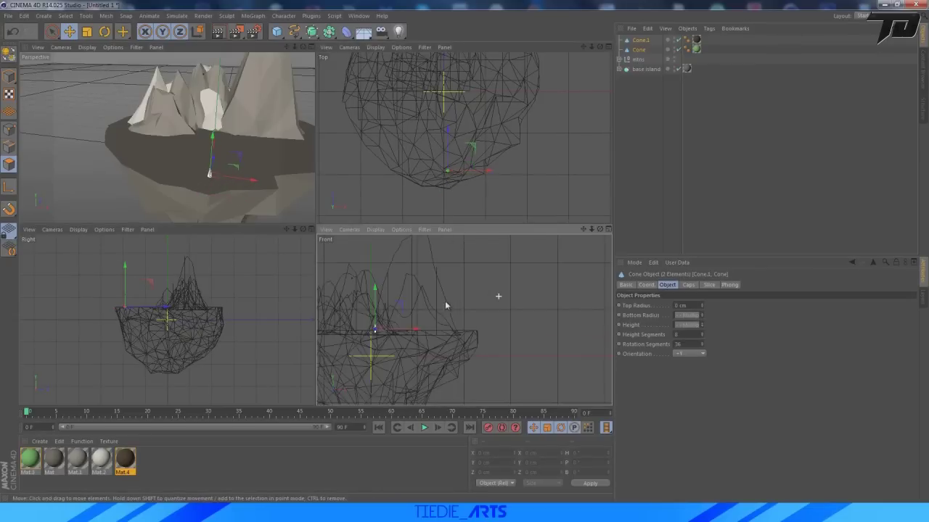
{"action": "left_click_drag", "start_coordinate": [583, 231], "coordinate": [408, 304]}
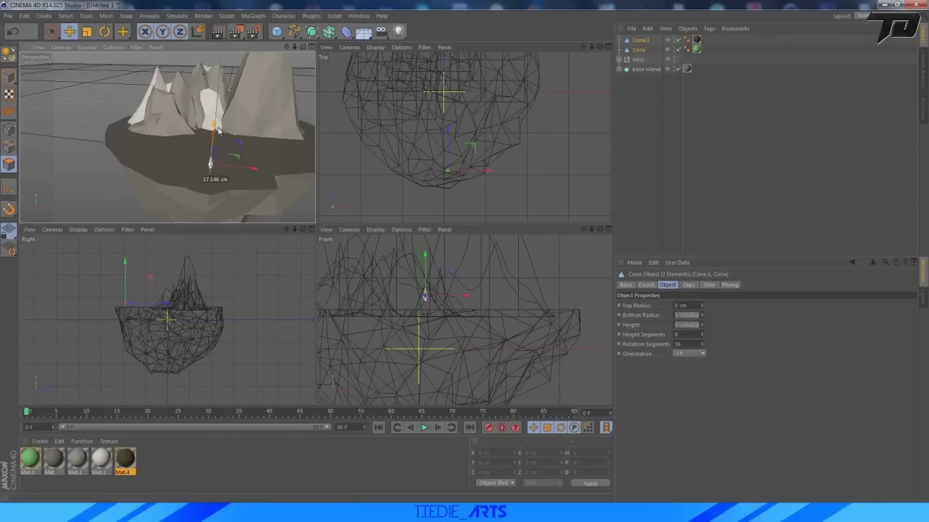
{"action": "scroll", "coordinate": [488, 317], "scroll_direction": "up", "scroll_amount": 4}
{"action": "scroll", "coordinate": [487, 312], "scroll_direction": "up", "scroll_amount": 1}
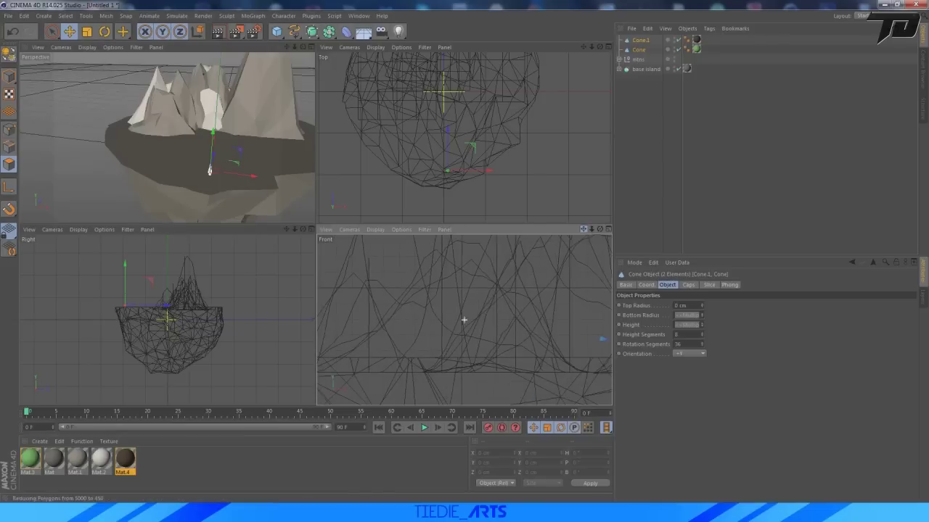
Lower the two selected tree cones so the trunk rests on the island's top surface
{"action": "left_click_drag", "start_coordinate": [584, 229], "coordinate": [474, 200]}
{"action": "left_click_drag", "start_coordinate": [526, 276], "coordinate": [526, 287]}
{"action": "mouse_move", "coordinate": [304, 47]}
{"action": "left_mouse_down"}
{"action": "mouse_move", "coordinate": [316, 19]}
{"action": "mouse_move", "coordinate": [301, 53]}
{"action": "left_mouse_up"}
{"action": "scroll", "coordinate": [258, 141], "scroll_direction": "up", "scroll_amount": 5}
{"action": "scroll", "coordinate": [241, 126], "scroll_direction": "down", "scroll_amount": 2}
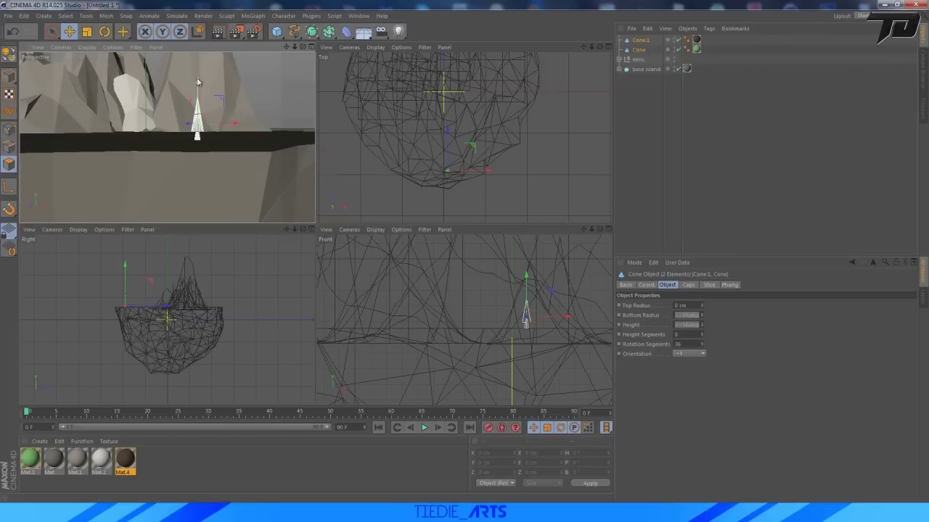
{"action": "left_click_drag", "start_coordinate": [198, 85], "coordinate": [199, 89]}
{"action": "left_click_drag", "start_coordinate": [303, 48], "coordinate": [263, 48]}
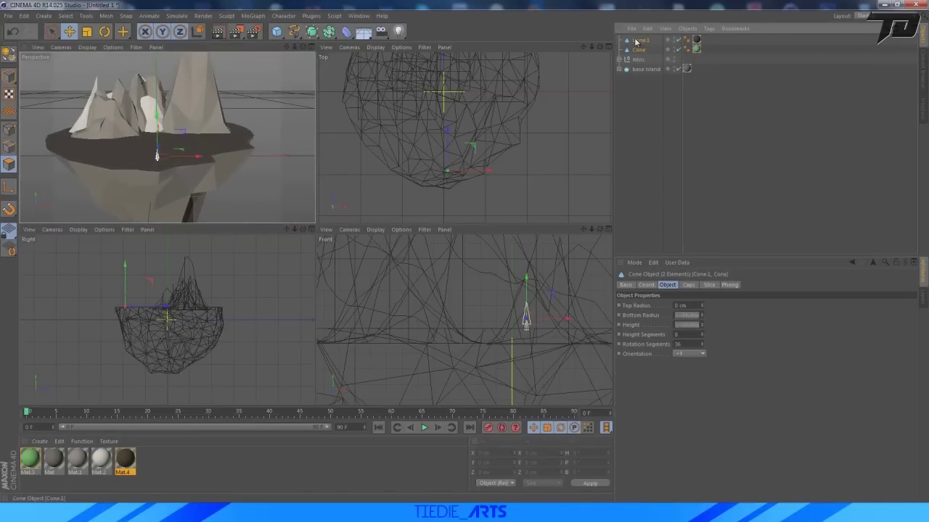
Group the two tree cones into a null and place a copy to its right, slightly farther back on the island
{"action": "key", "text": "alt+g"}
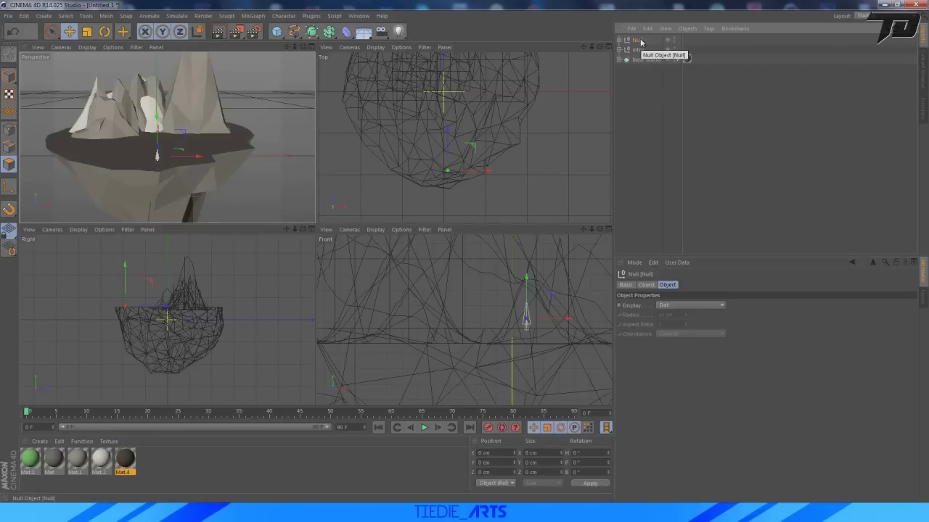
{"action": "key", "text": "ctrl+c"}
{"action": "key", "text": "ctrl+v"}
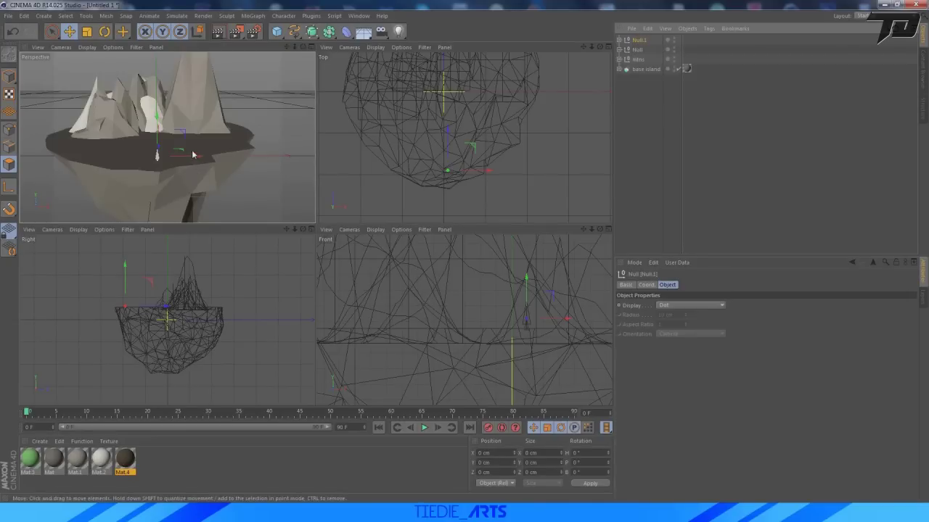
{"action": "left_click_drag", "start_coordinate": [197, 156], "coordinate": [176, 147]}
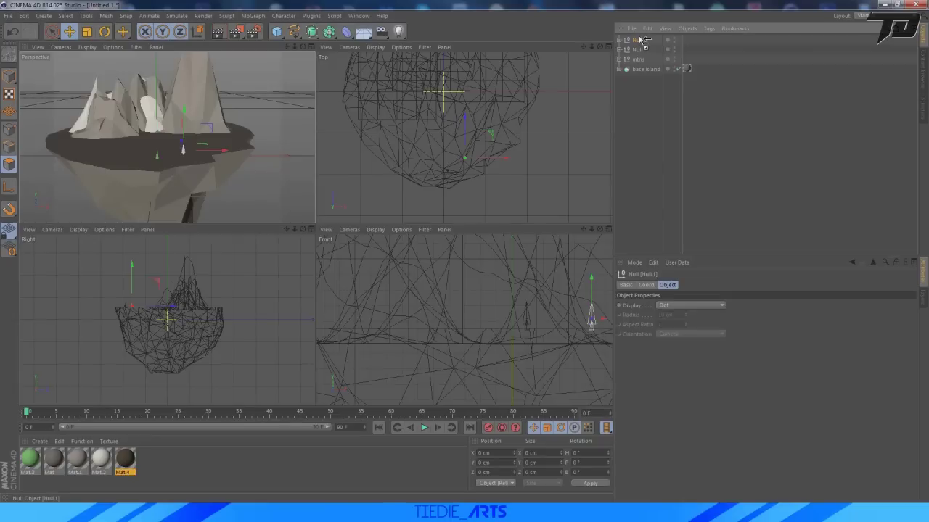
Duplicate the tree group three more times, spacing the copies along the island's rim towards its right end
{"action": "key", "text": "ctrl+c"}
{"action": "key", "text": "ctrl+v"}
{"action": "left_click_drag", "start_coordinate": [179, 149], "coordinate": [207, 150]}
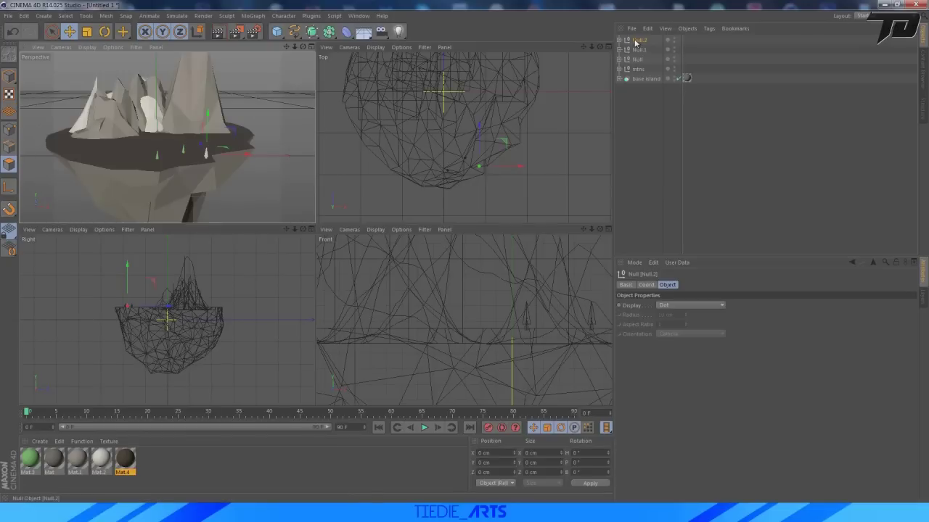
{"action": "key", "text": "ctrl+c"}
{"action": "key", "text": "ctrl+v"}
{"action": "left_click_drag", "start_coordinate": [203, 150], "coordinate": [258, 147]}
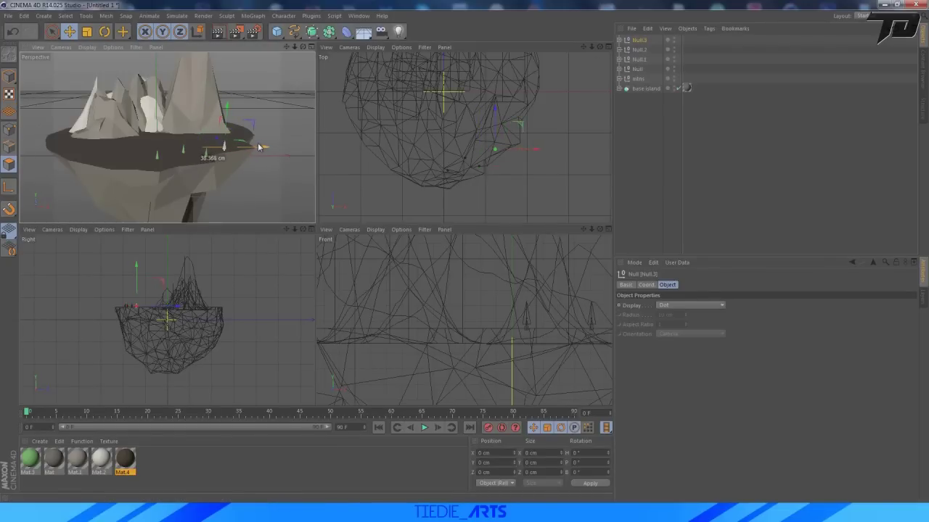
{"action": "left_click", "coordinate": [640, 42]}
{"action": "left_click_drag", "start_coordinate": [639, 40], "coordinate": [640, 37], "text": "ctrl"}
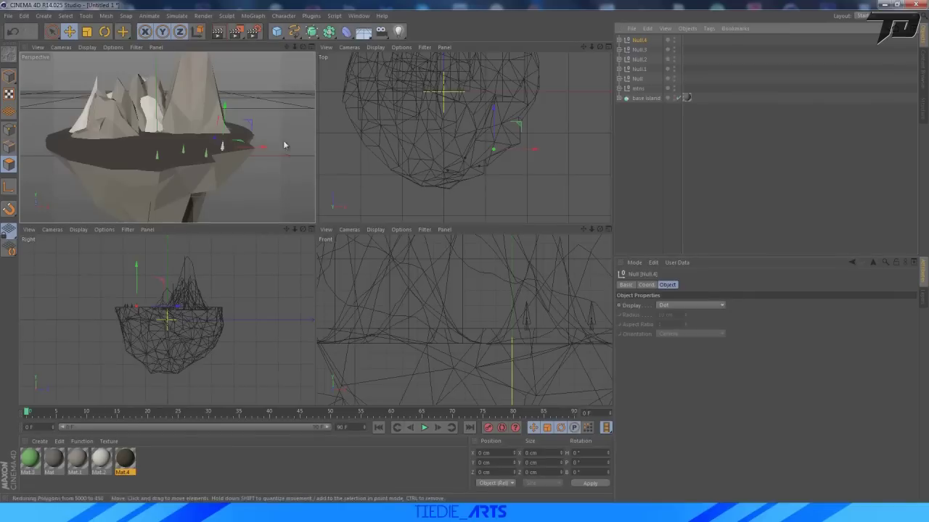
{"action": "left_click_drag", "start_coordinate": [261, 148], "coordinate": [228, 137]}
Duplicate the tree group three more times, spacing the copies from the first tree towards the island's left end
{"action": "left_click_drag", "start_coordinate": [637, 41], "coordinate": [636, 39], "text": "ctrl"}
{"action": "key", "text": "ctrl+c"}
{"action": "key", "text": "ctrl+v"}
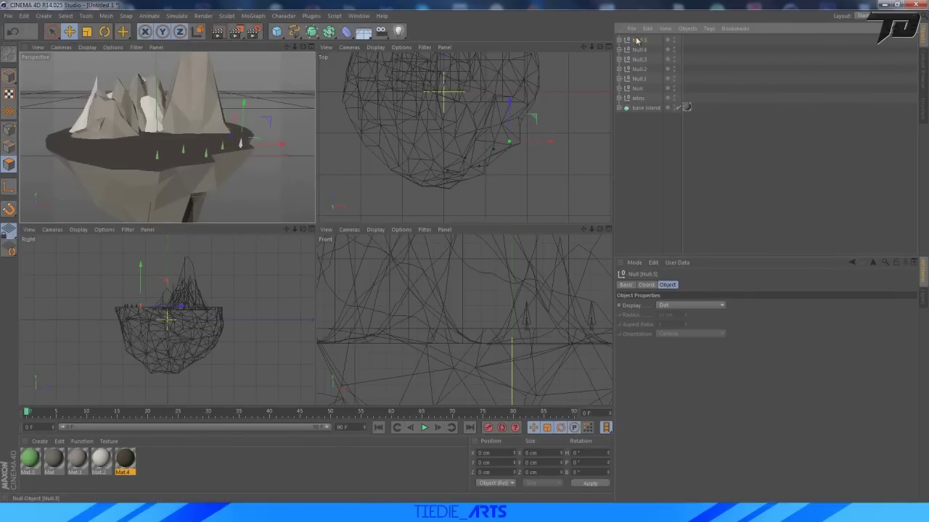
{"action": "left_click_drag", "start_coordinate": [277, 144], "coordinate": [120, 150]}
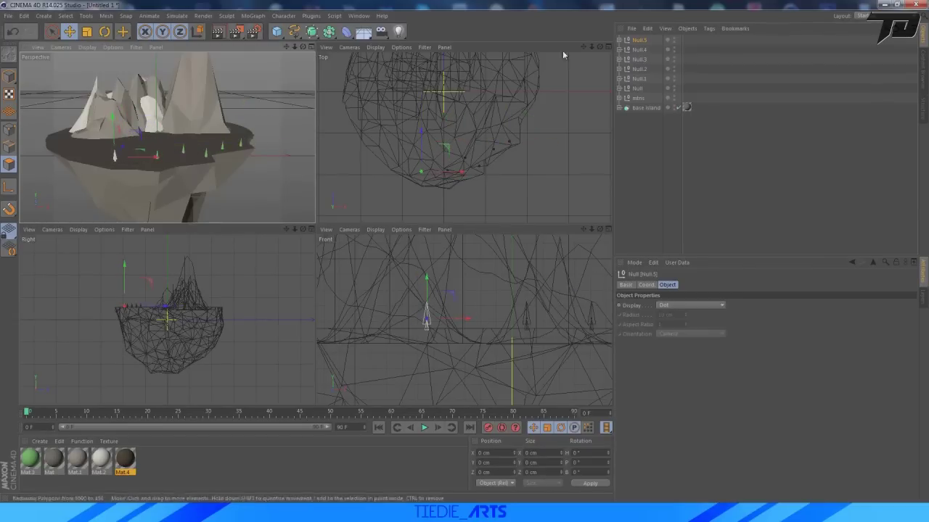
{"action": "key", "text": "ctrl+c"}
{"action": "key", "text": "ctrl+v"}
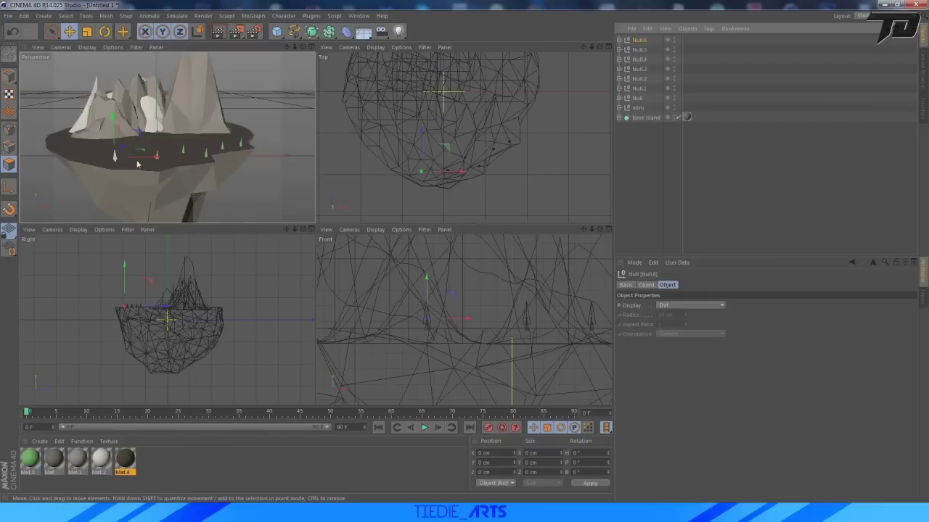
{"action": "left_click_drag", "start_coordinate": [155, 157], "coordinate": [102, 147]}
{"action": "left_click", "coordinate": [635, 42]}
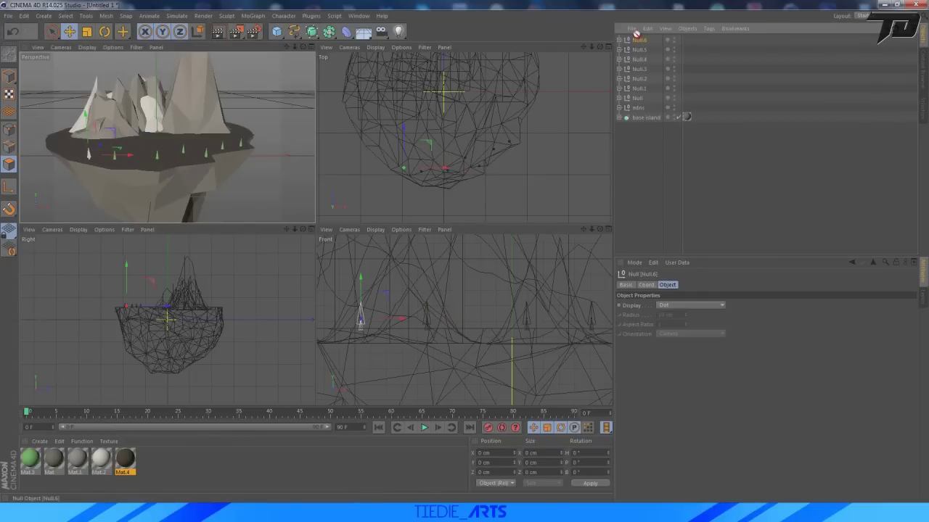
{"action": "key", "text": "ctrl+c"}
{"action": "key", "text": "ctrl+v"}
{"action": "left_click_drag", "start_coordinate": [129, 161], "coordinate": [73, 135]}
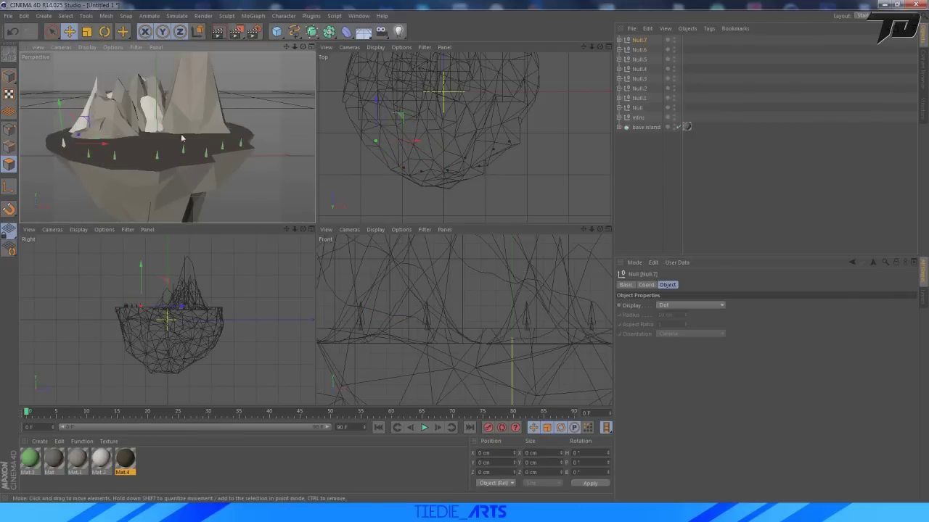
Group all eight tree nulls under one null and rename it "tress"
{"action": "left_click", "coordinate": [609, 48]}
{"action": "left_click", "coordinate": [608, 48]}
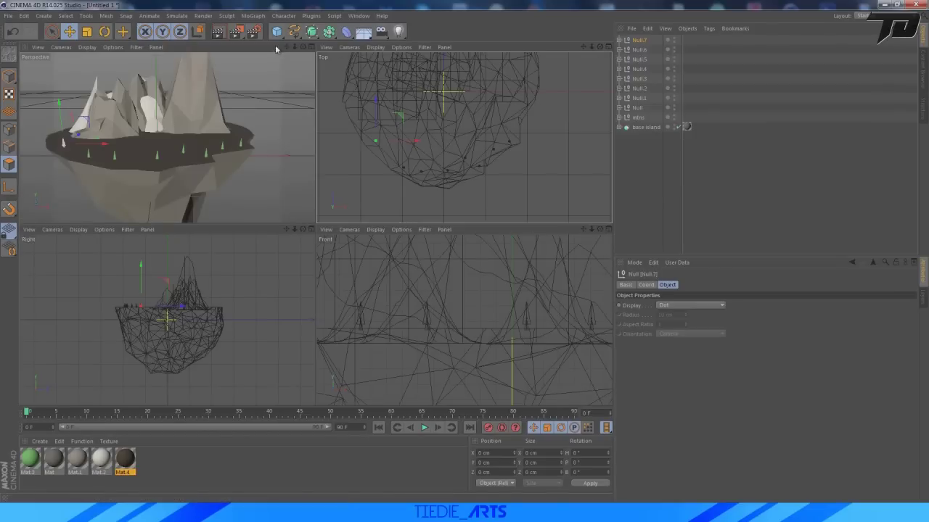
{"action": "left_click", "coordinate": [311, 48]}
{"action": "scroll", "coordinate": [369, 120], "scroll_direction": "down", "scroll_amount": 3}
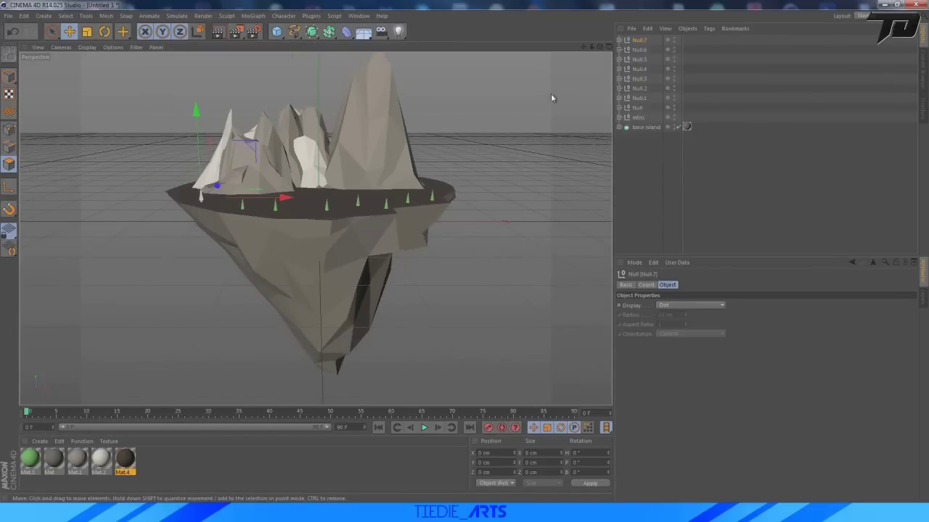
{"action": "mouse_move", "coordinate": [601, 47]}
{"action": "left_mouse_down"}
{"action": "mouse_move", "coordinate": [600, 74]}
{"action": "mouse_move", "coordinate": [598, 57]}
{"action": "left_mouse_up"}
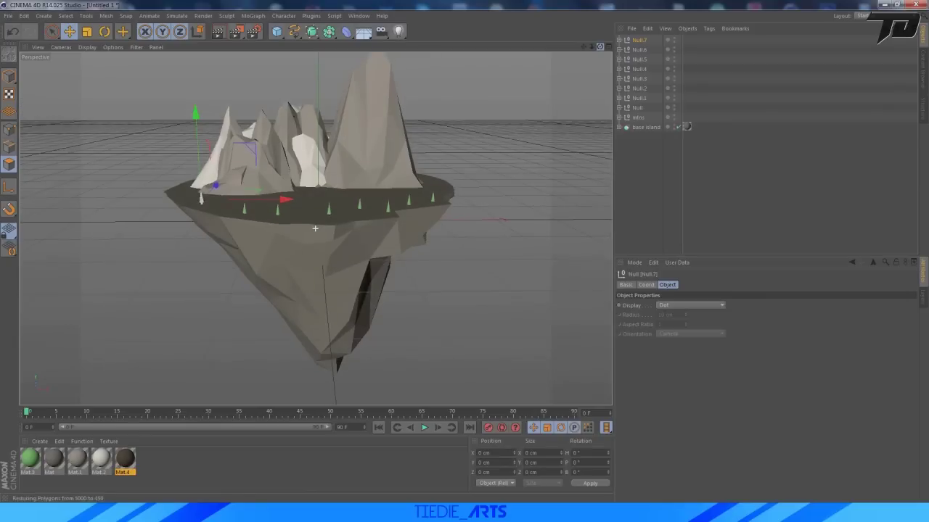
{"action": "left_click", "coordinate": [637, 108]}
{"action": "left_click", "coordinate": [643, 41], "text": "shift"}
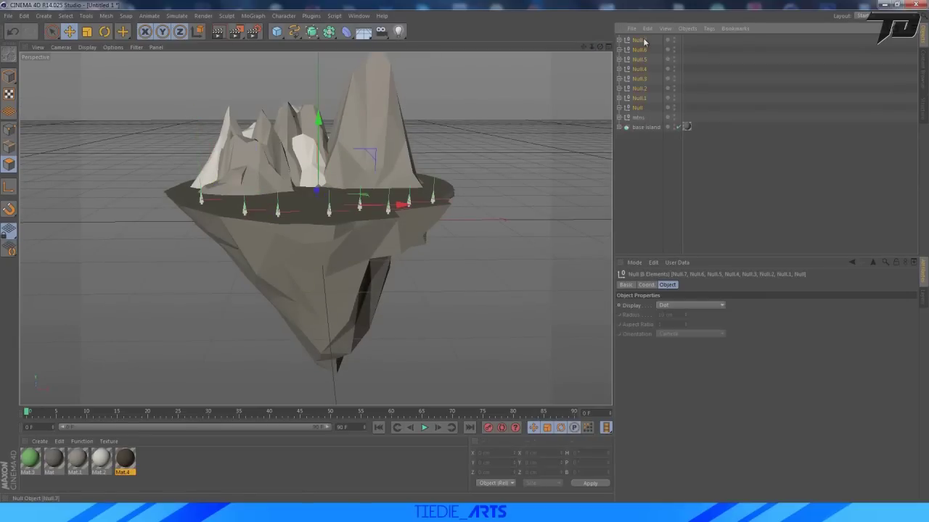
{"action": "key", "text": "alt+g"}
{"action": "double_click", "coordinate": [638, 40]}
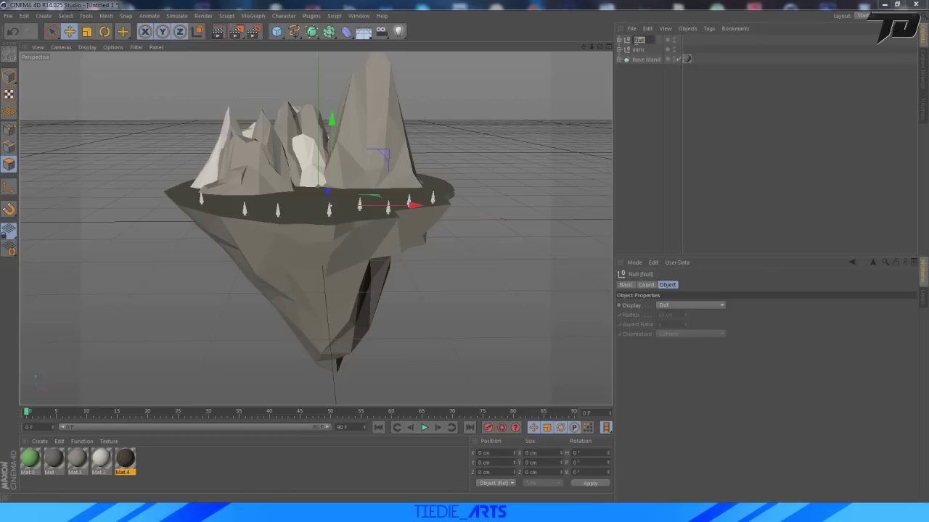
{"action": "type", "text": "tress"}
{"action": "key", "text": "Return"}
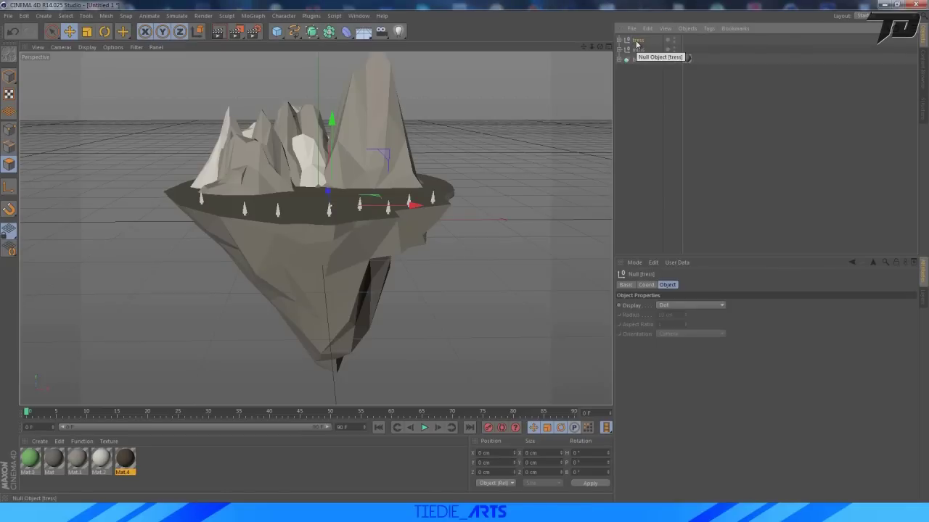
{"action": "left_click", "coordinate": [677, 100]}
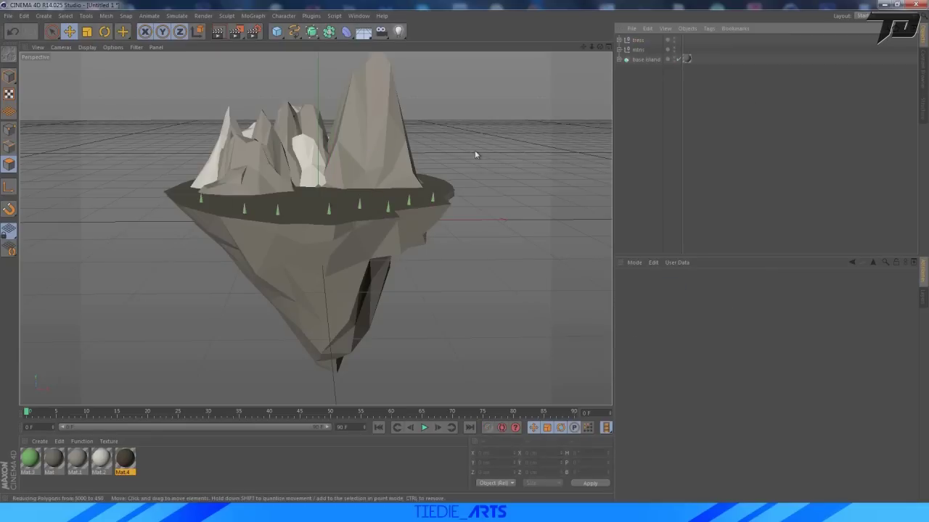
Switch to the day-and-night reference image in Windows Photo Viewer, then return to Cinema 4D and inspect the island
{"action": "key", "text": "alt+Tab"}
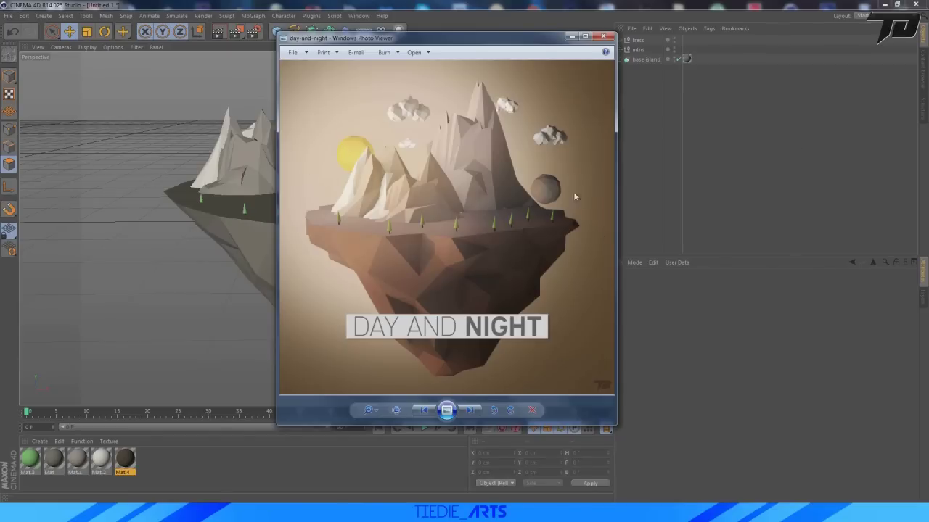
{"action": "left_click", "coordinate": [700, 174]}
{"action": "mouse_move", "coordinate": [592, 47]}
{"action": "left_mouse_down"}
{"action": "mouse_move", "coordinate": [564, 49]}
{"action": "mouse_move", "coordinate": [592, 47]}
{"action": "mouse_move", "coordinate": [601, 31]}
{"action": "mouse_move", "coordinate": [590, 32]}
{"action": "left_mouse_up"}
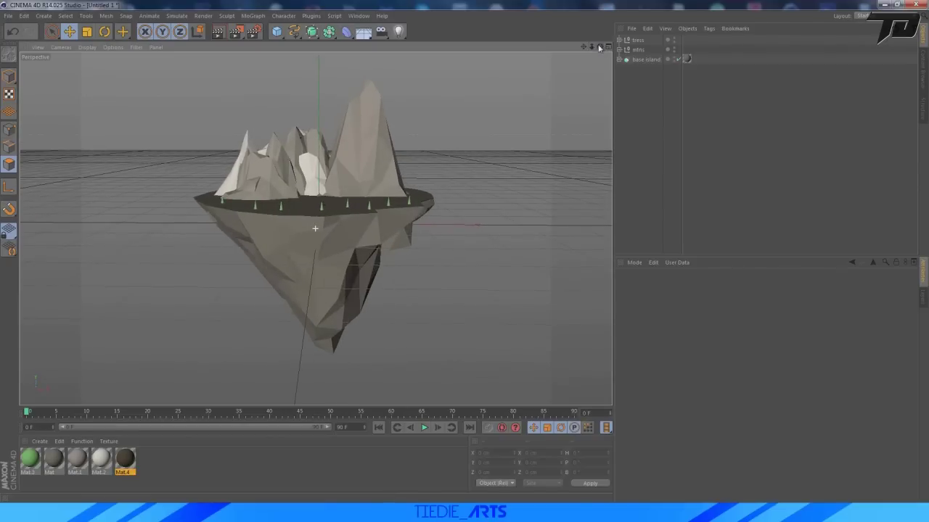
{"action": "scroll", "coordinate": [324, 275], "scroll_direction": "up", "scroll_amount": 5}
{"action": "scroll", "coordinate": [331, 275], "scroll_direction": "up", "scroll_amount": 1}
{"action": "scroll", "coordinate": [342, 255], "scroll_direction": "down", "scroll_amount": 3}
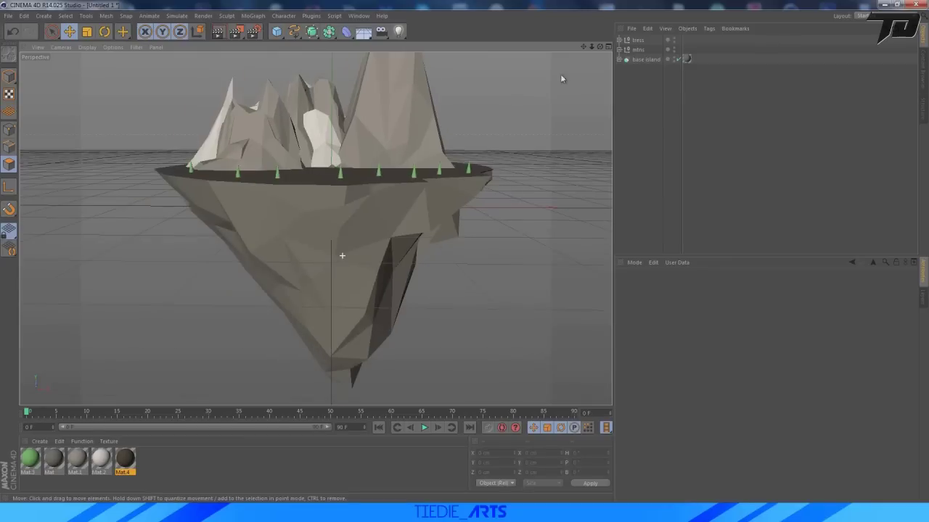
{"action": "scroll", "coordinate": [596, 66], "scroll_direction": "down", "scroll_amount": 2}
{"action": "left_click_drag", "start_coordinate": [599, 47], "coordinate": [575, 94]}
Add a sphere, scale it down to a radius of about 35 cm and position it above the island's leftmost small peak
{"action": "left_click", "coordinate": [277, 31]}
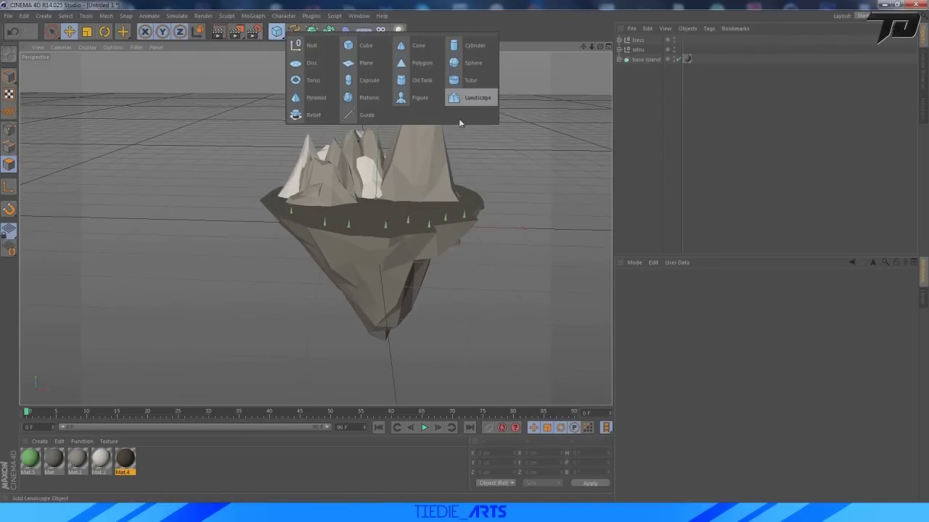
{"action": "left_click", "coordinate": [468, 63]}
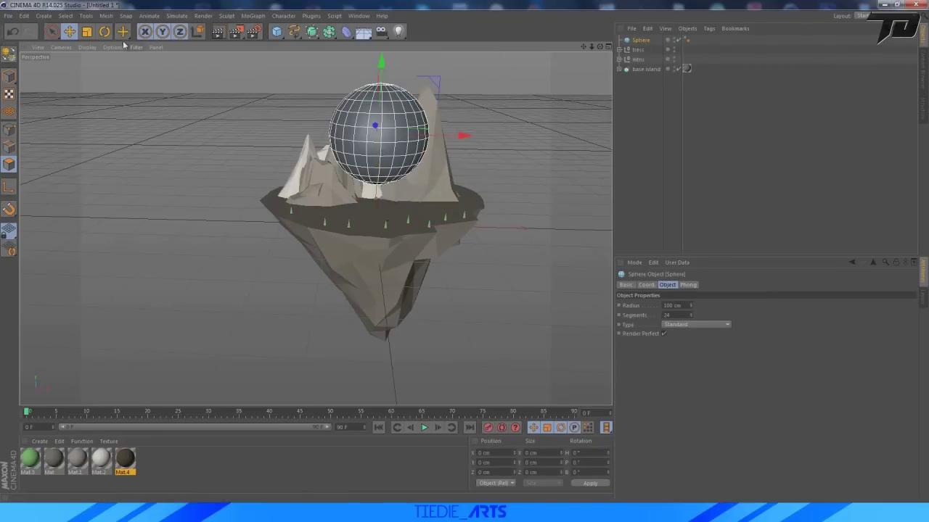
{"action": "key", "text": "t"}
{"action": "left_click_drag", "start_coordinate": [452, 134], "coordinate": [347, 133]}
{"action": "key", "text": "e"}
{"action": "mouse_move", "coordinate": [291, 116]}
{"action": "left_mouse_down"}
{"action": "mouse_move", "coordinate": [348, 76]}
{"action": "mouse_move", "coordinate": [303, 108]}
{"action": "left_mouse_up"}
{"action": "left_click_drag", "start_coordinate": [361, 58], "coordinate": [395, 72], "text": "alt"}
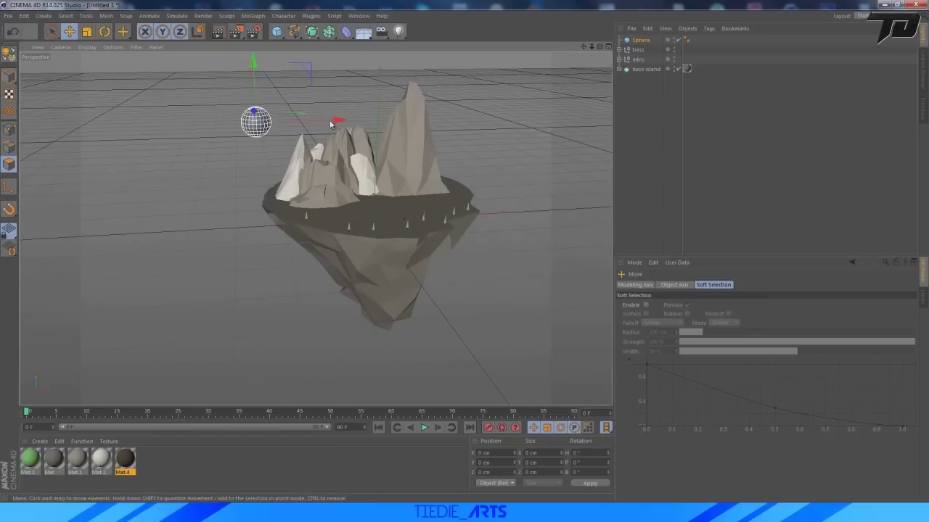
{"action": "left_click_drag", "start_coordinate": [330, 124], "coordinate": [426, 106]}
Frame the whole floating island from the front and add a camera
{"action": "mouse_move", "coordinate": [600, 47]}
{"action": "left_mouse_down"}
{"action": "mouse_move", "coordinate": [583, 13]}
{"action": "mouse_move", "coordinate": [594, 48]}
{"action": "left_mouse_up"}
{"action": "mouse_move", "coordinate": [591, 47]}
{"action": "left_mouse_down"}
{"action": "mouse_move", "coordinate": [631, 48]}
{"action": "mouse_move", "coordinate": [608, 51]}
{"action": "mouse_move", "coordinate": [601, 41]}
{"action": "left_mouse_up"}
{"action": "left_click", "coordinate": [381, 31]}
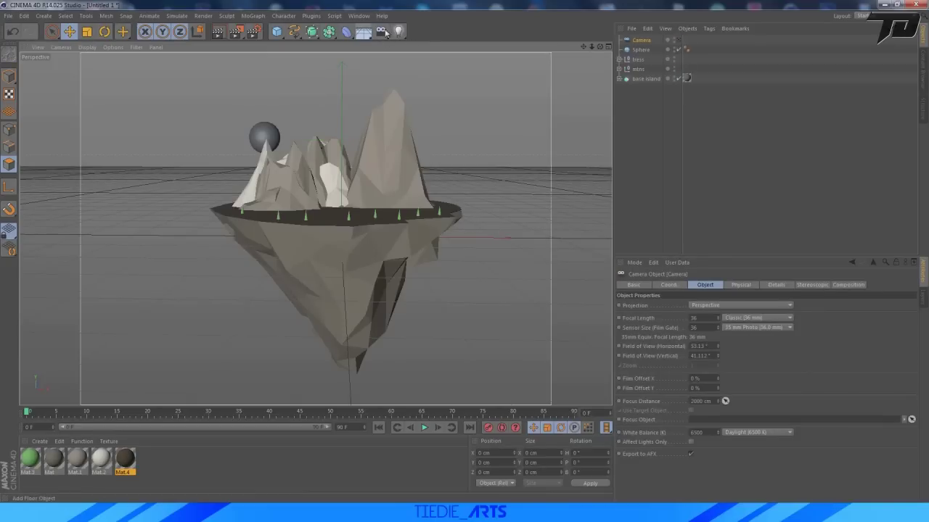
Move the sphere farther left and higher, clear of the leftmost small peak
{"action": "left_click", "coordinate": [639, 49]}
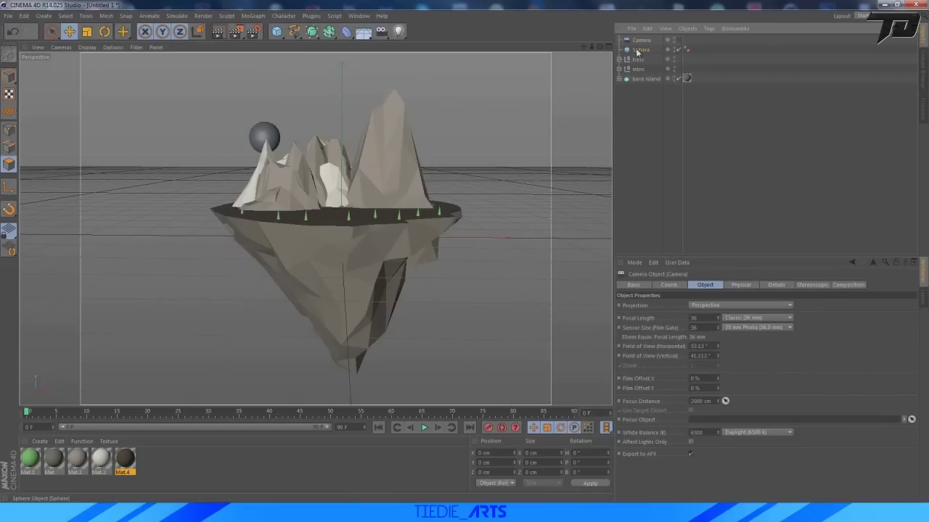
{"action": "mouse_move", "coordinate": [329, 143]}
{"action": "left_mouse_down"}
{"action": "mouse_move", "coordinate": [344, 132]}
{"action": "mouse_move", "coordinate": [314, 132]}
{"action": "left_mouse_up"}
{"action": "left_click_drag", "start_coordinate": [244, 90], "coordinate": [244, 82]}
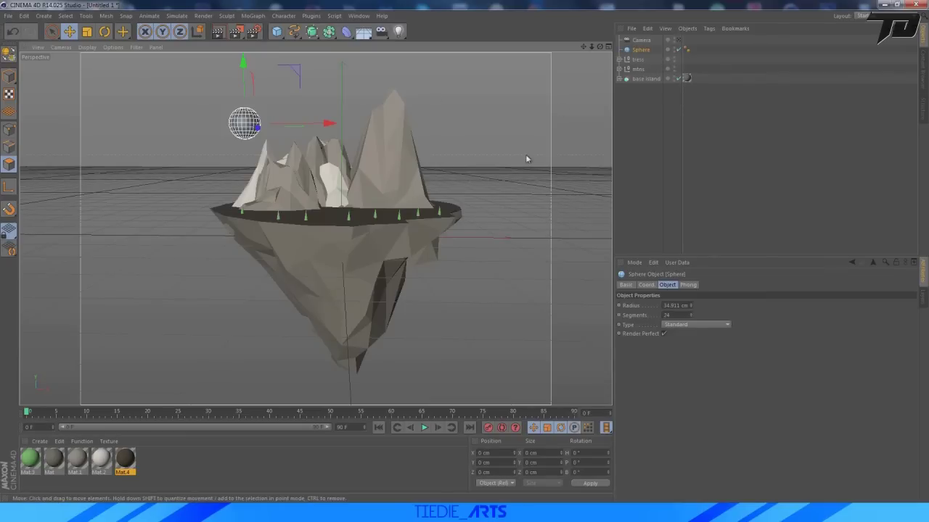
Remove the sphere's Phong tag and set its type to Octahedron with 21 segments
{"action": "left_click", "coordinate": [687, 50]}
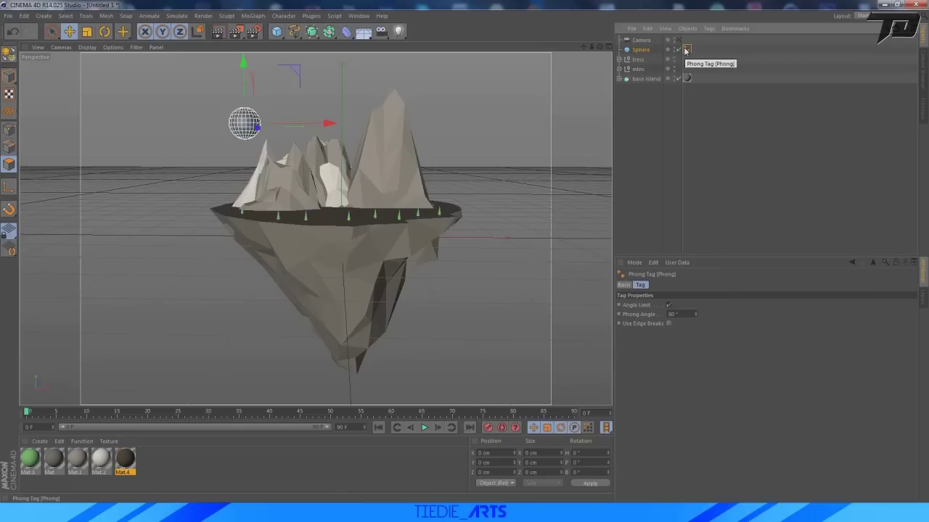
{"action": "key", "text": "Delete"}
{"action": "left_click", "coordinate": [643, 50]}
{"action": "left_click", "coordinate": [684, 326]}
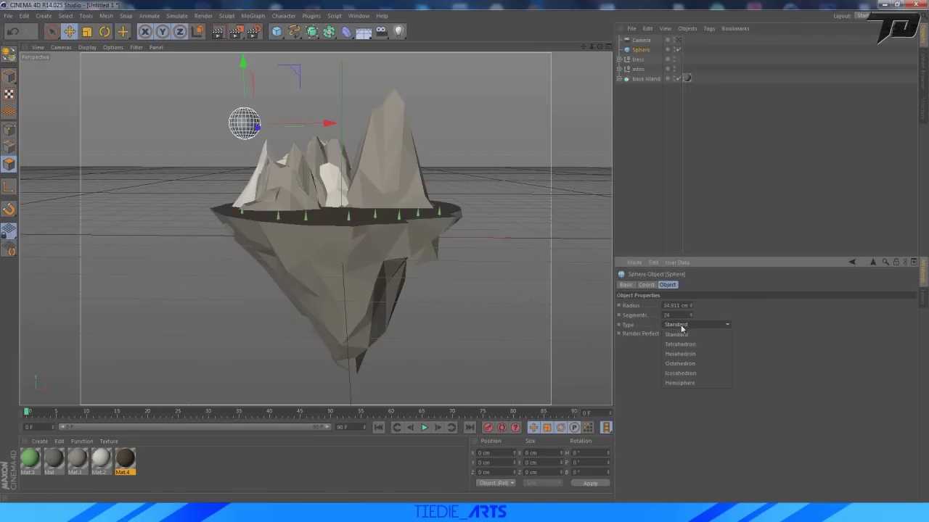
{"action": "left_click", "coordinate": [696, 365]}
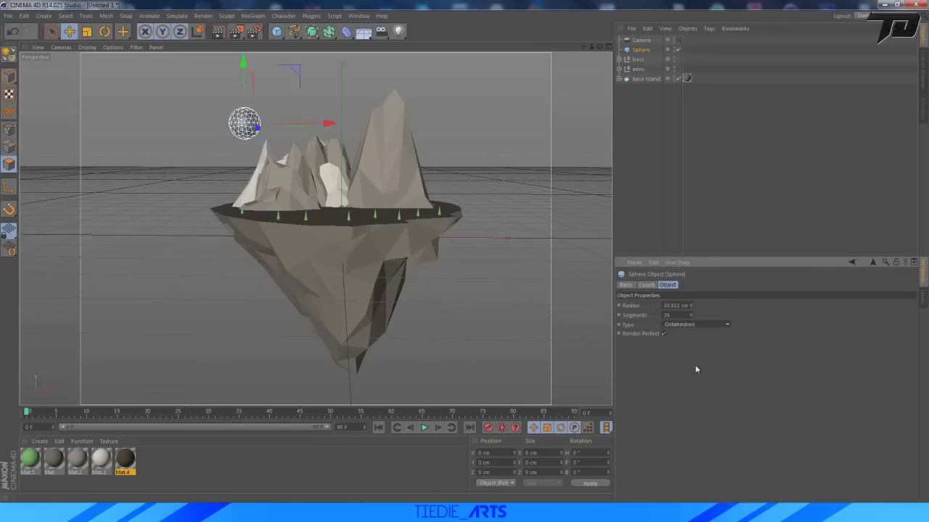
{"action": "left_click", "coordinate": [692, 318]}
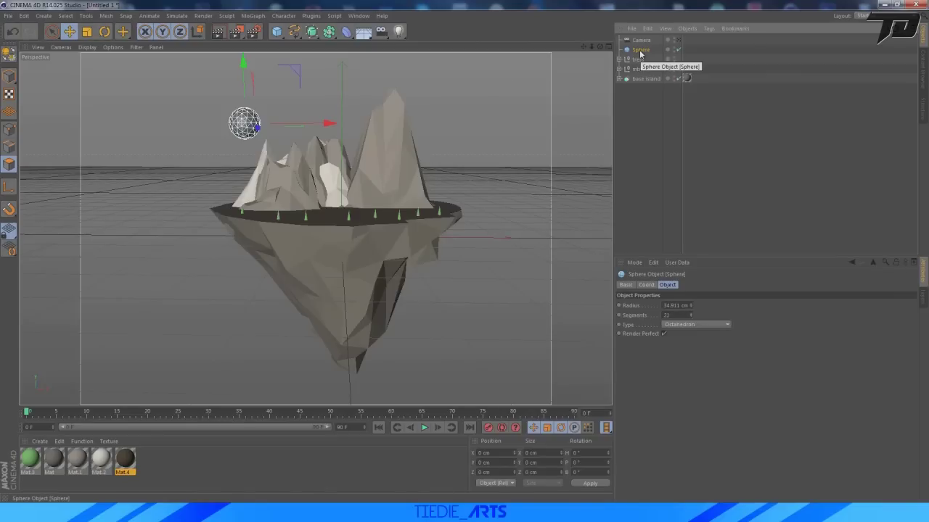
Make the sphere editable and apply a Polygon Reduction deformer to it with a reduction strength of 71%
{"action": "key", "text": "c"}
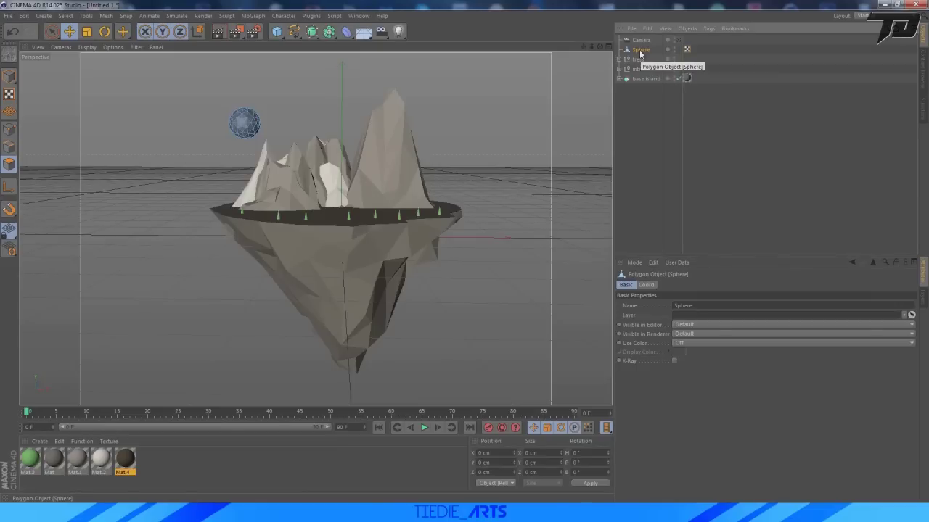
{"action": "left_click", "coordinate": [346, 31]}
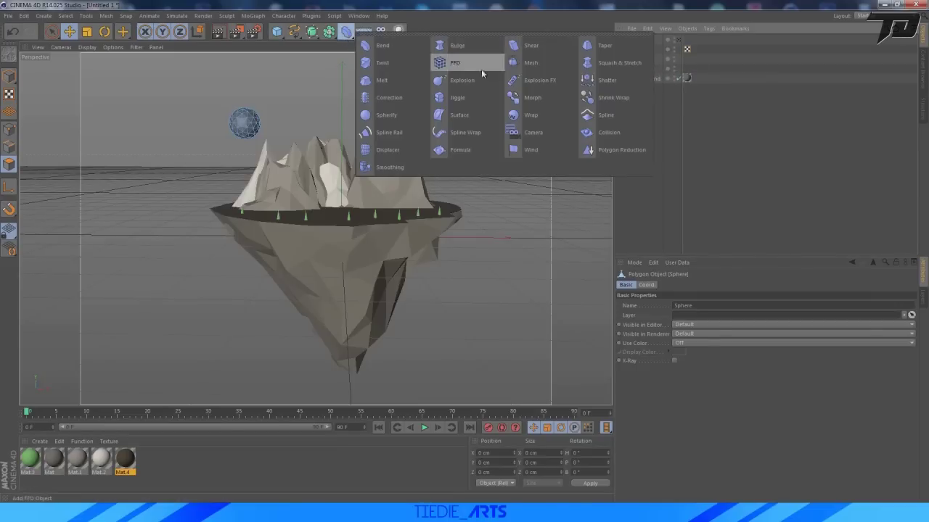
{"action": "left_click", "coordinate": [610, 150]}
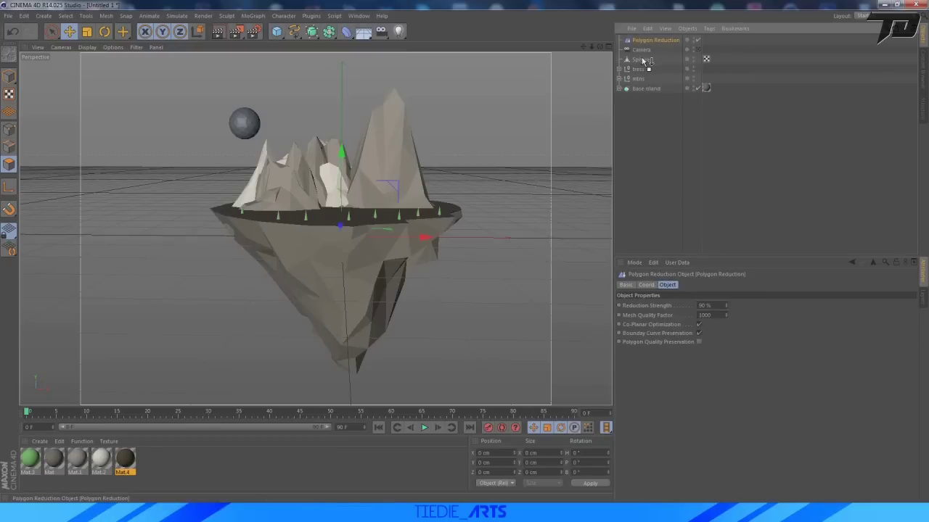
{"action": "left_click_drag", "start_coordinate": [644, 61], "coordinate": [648, 63]}
{"action": "left_click_drag", "start_coordinate": [725, 305], "coordinate": [719, 306]}
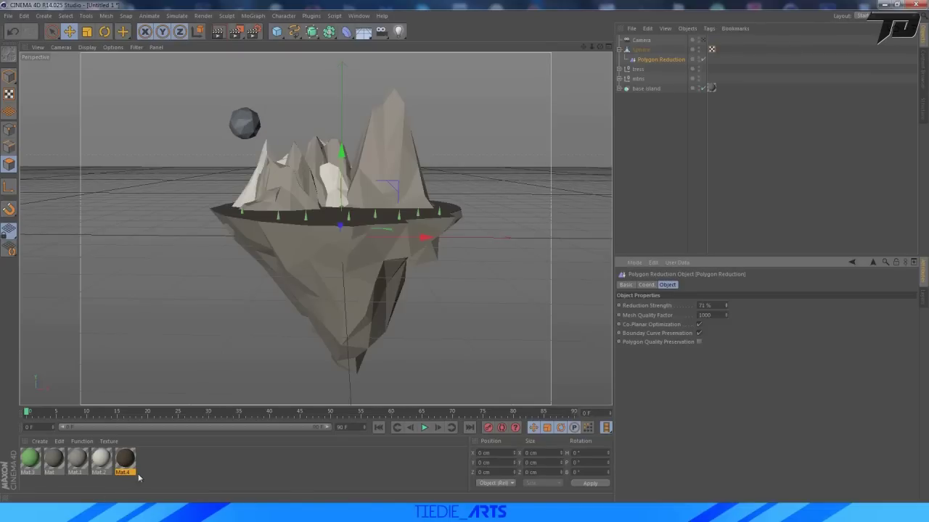
Create a yellow material with RGB 241, 196, 91 and specular turned off, and apply it to the sphere
{"action": "double_click", "coordinate": [177, 472]}
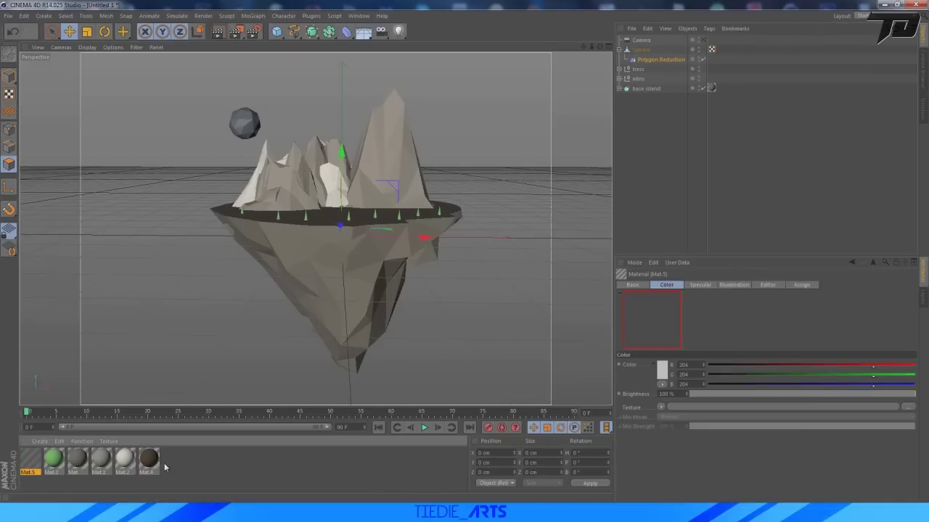
{"action": "double_click", "coordinate": [28, 460]}
{"action": "left_click", "coordinate": [190, 255]}
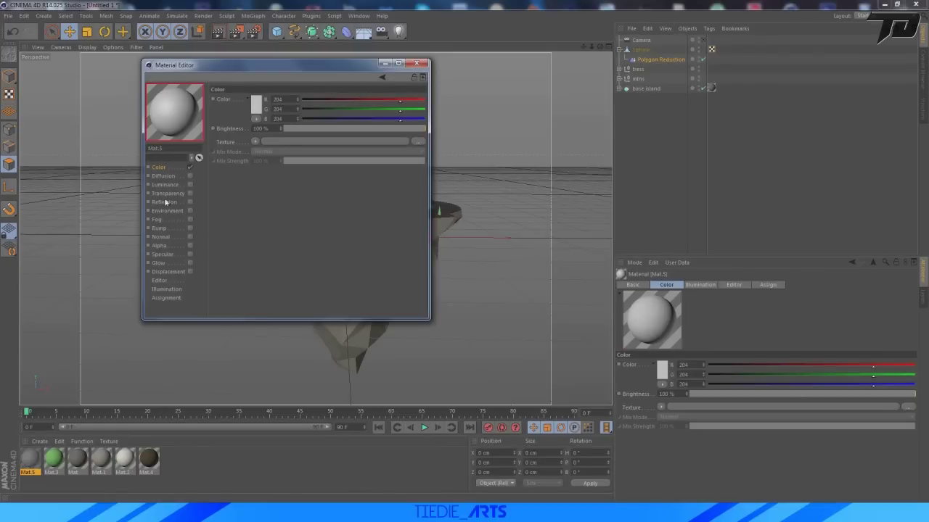
{"action": "left_click", "coordinate": [258, 106]}
{"action": "left_click", "coordinate": [245, 64]}
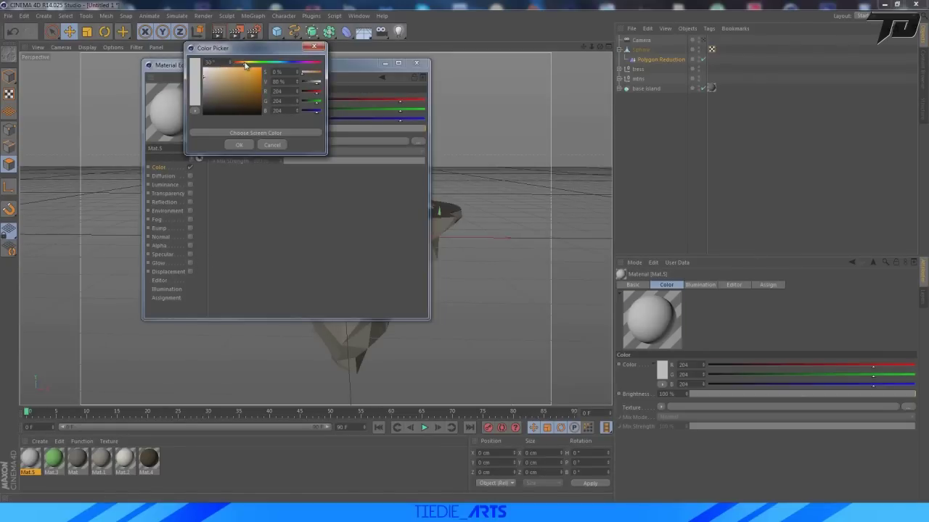
{"action": "left_click_drag", "start_coordinate": [245, 80], "coordinate": [241, 74]}
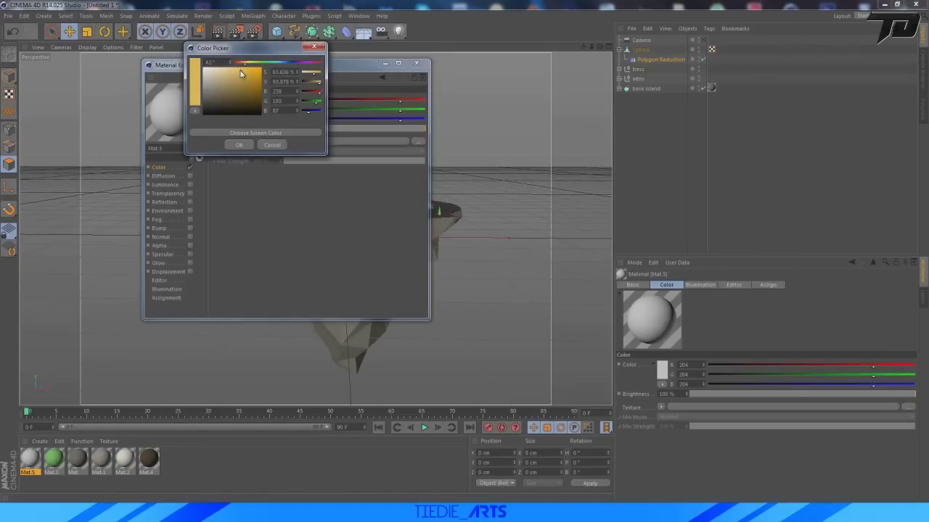
{"action": "left_click", "coordinate": [237, 144]}
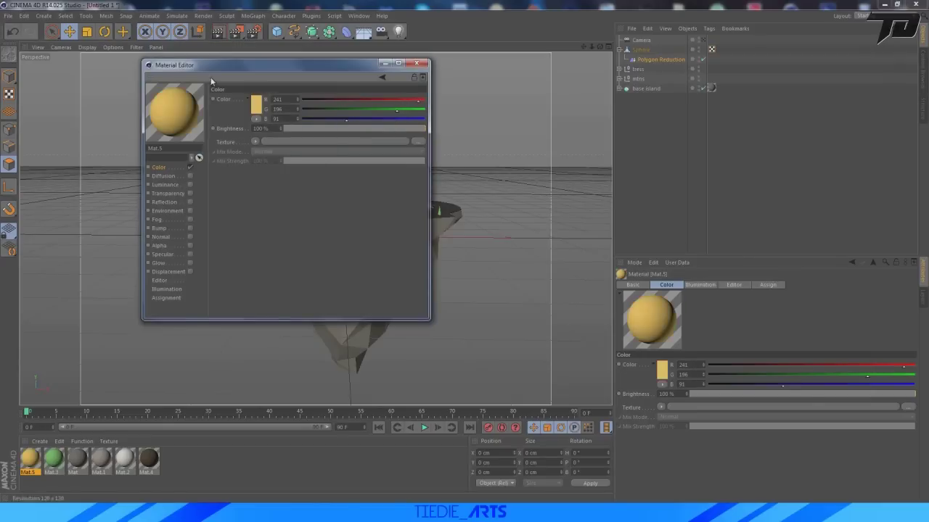
{"action": "left_click", "coordinate": [415, 64]}
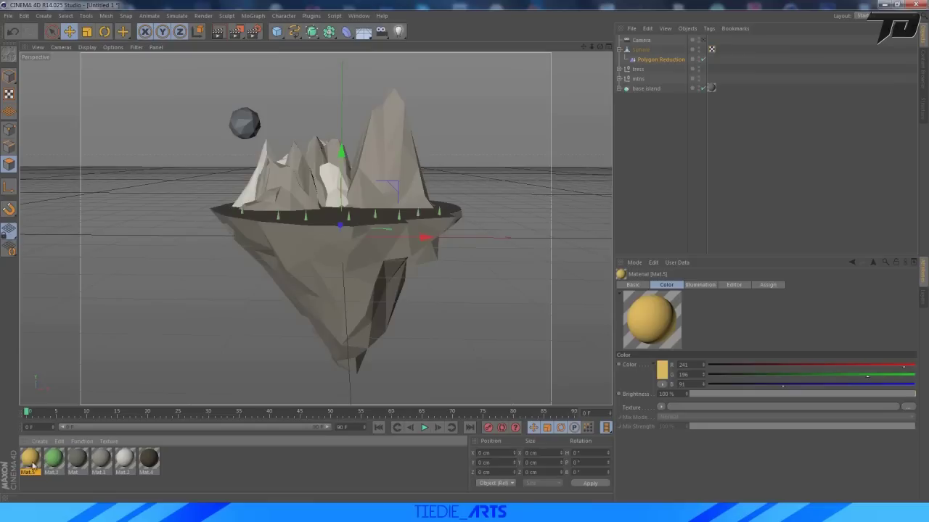
{"action": "left_click_drag", "start_coordinate": [31, 458], "coordinate": [244, 124]}
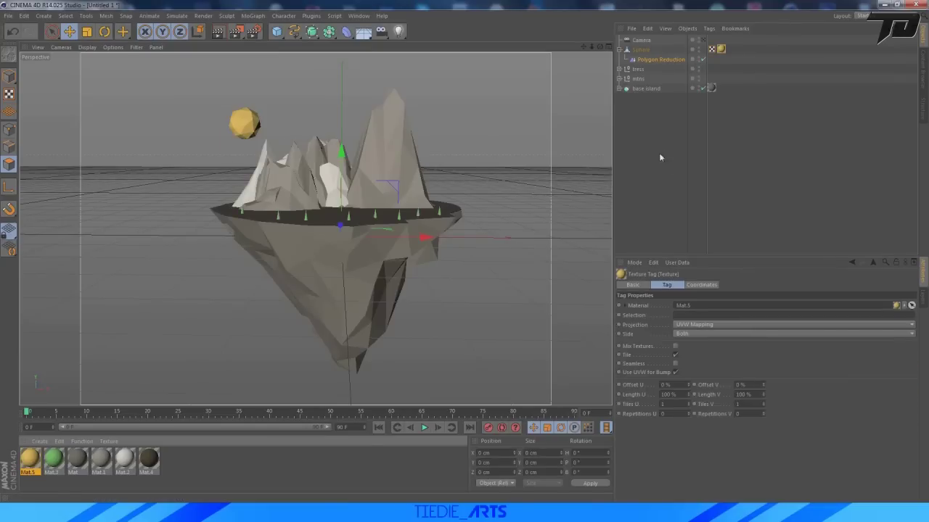
Move the whole sphere slightly closer to the small peaks, to about X -199 cm and Y 225 cm
{"action": "left_click", "coordinate": [641, 50]}
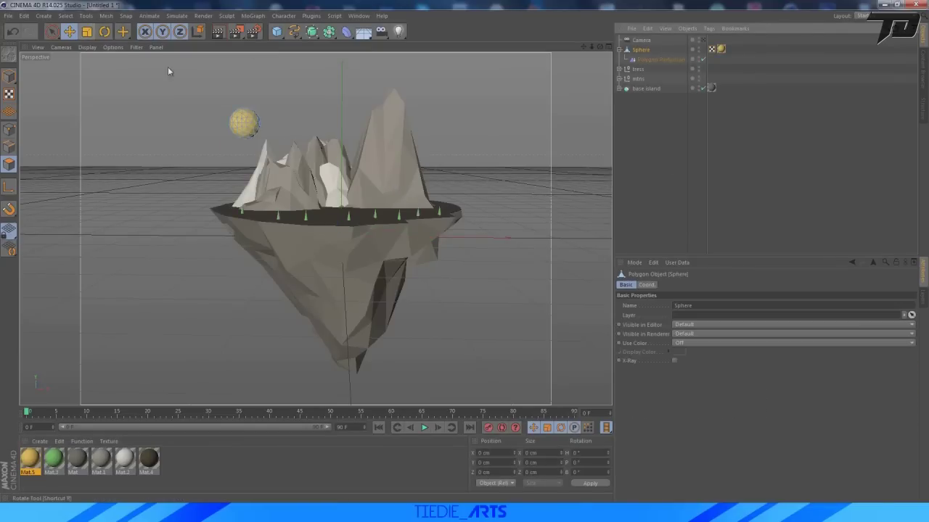
{"action": "left_click", "coordinate": [644, 59]}
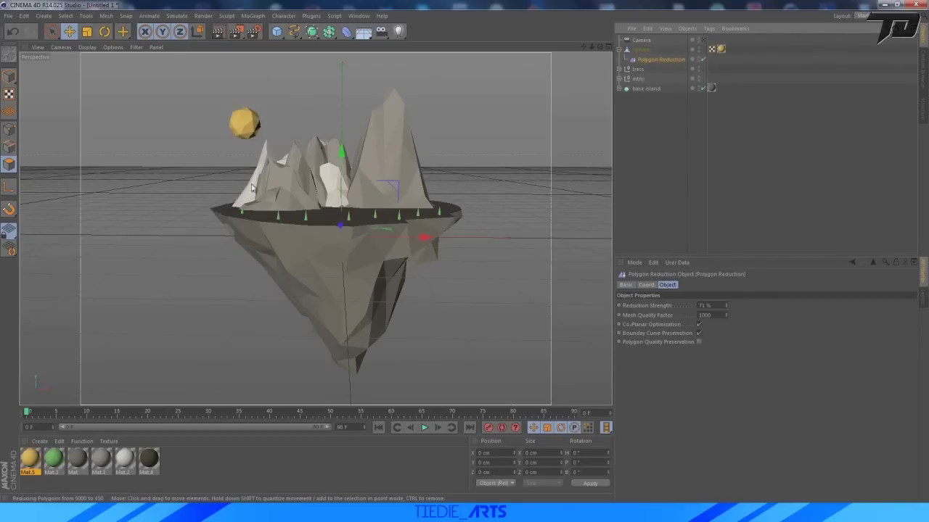
{"action": "left_click", "coordinate": [642, 49]}
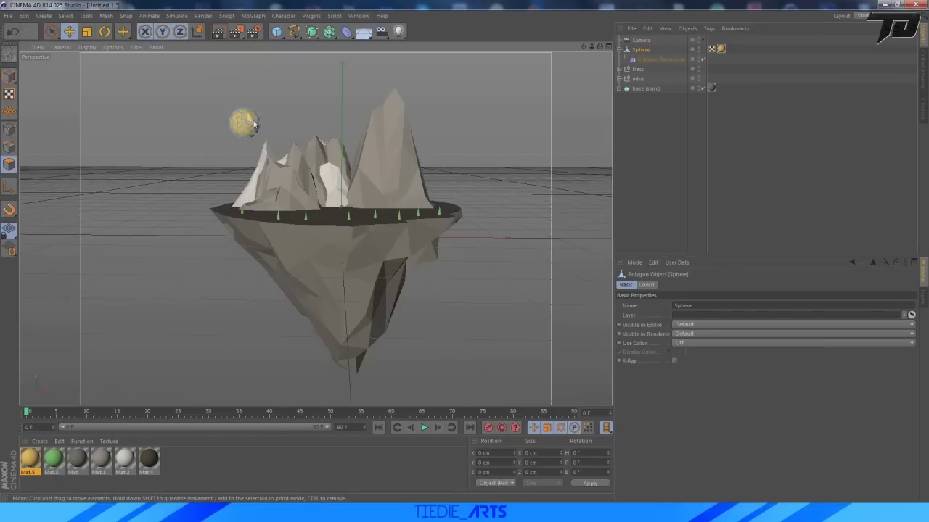
{"action": "left_click", "coordinate": [9, 76]}
{"action": "left_click", "coordinate": [9, 76]}
{"action": "left_click_drag", "start_coordinate": [250, 82], "coordinate": [304, 128]}
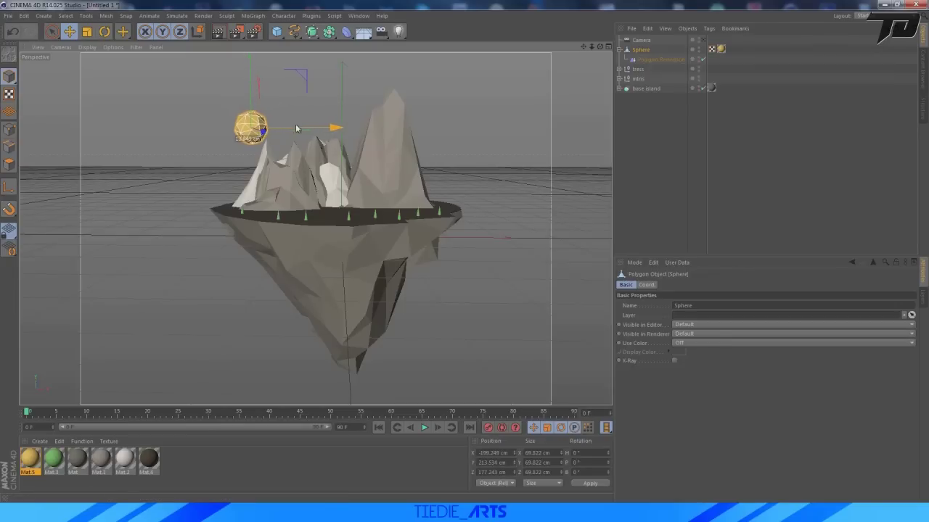
{"action": "left_click_drag", "start_coordinate": [253, 101], "coordinate": [253, 95]}
Rename the sphere as "sun"
{"action": "left_click", "coordinate": [639, 158]}
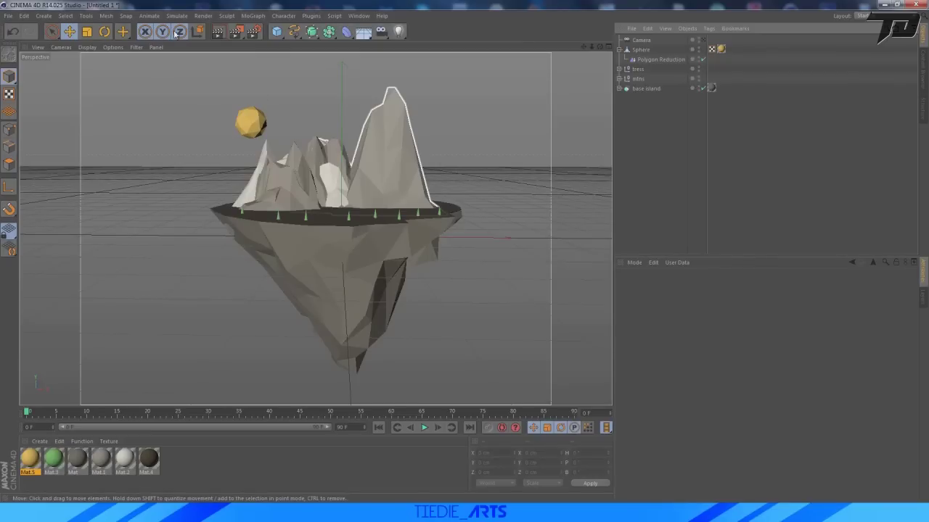
{"action": "left_click", "coordinate": [625, 51]}
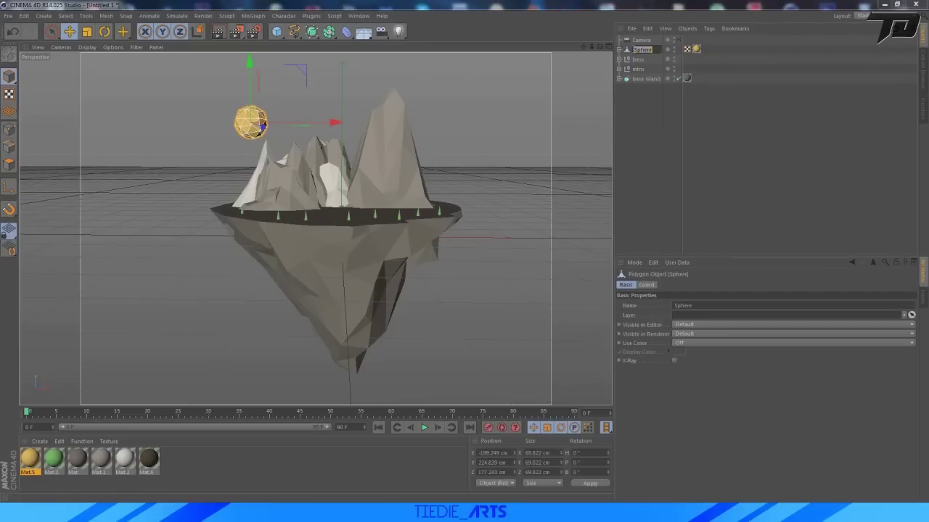
{"action": "key", "text": "Return"}
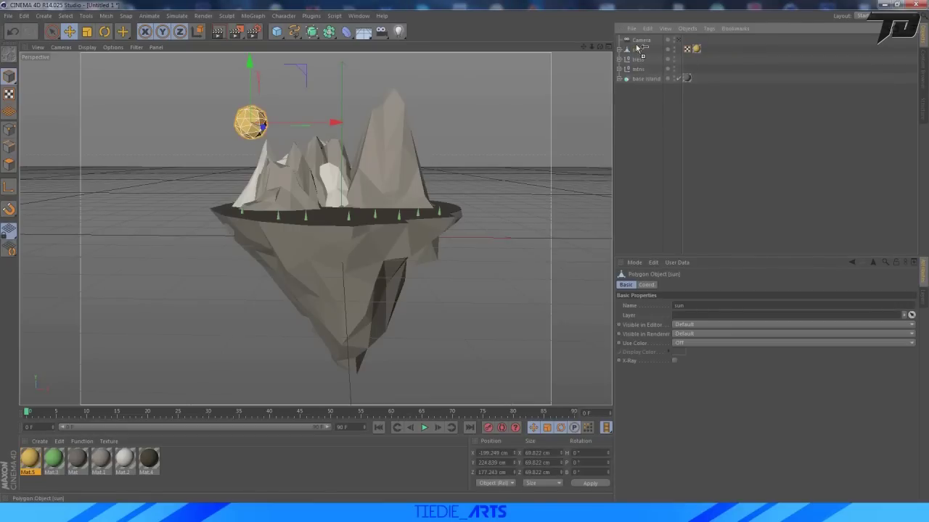
Duplicate the sun and place the copy low beside the tall mountain's outer slope, at about X 212 cm and Y 101 cm
{"action": "left_click_drag", "start_coordinate": [637, 47], "coordinate": [637, 45], "text": "ctrl"}
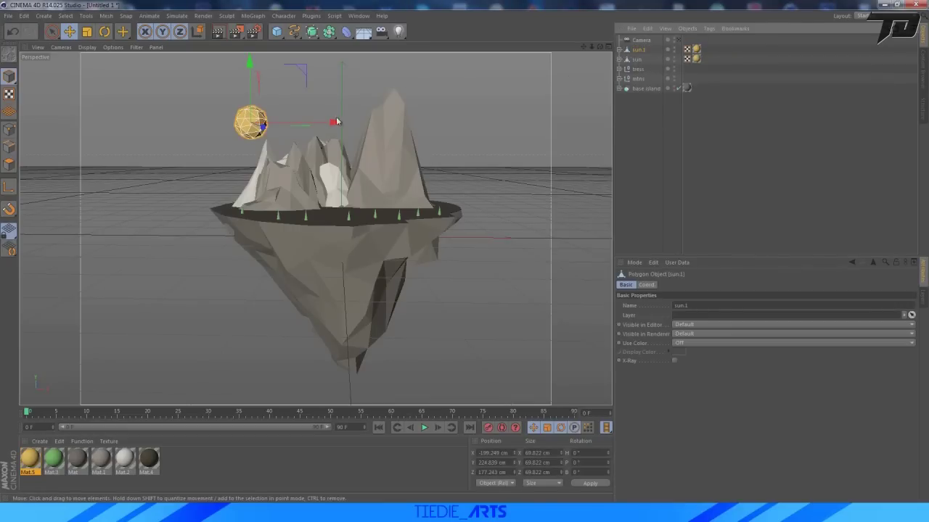
{"action": "left_click_drag", "start_coordinate": [338, 124], "coordinate": [531, 131]}
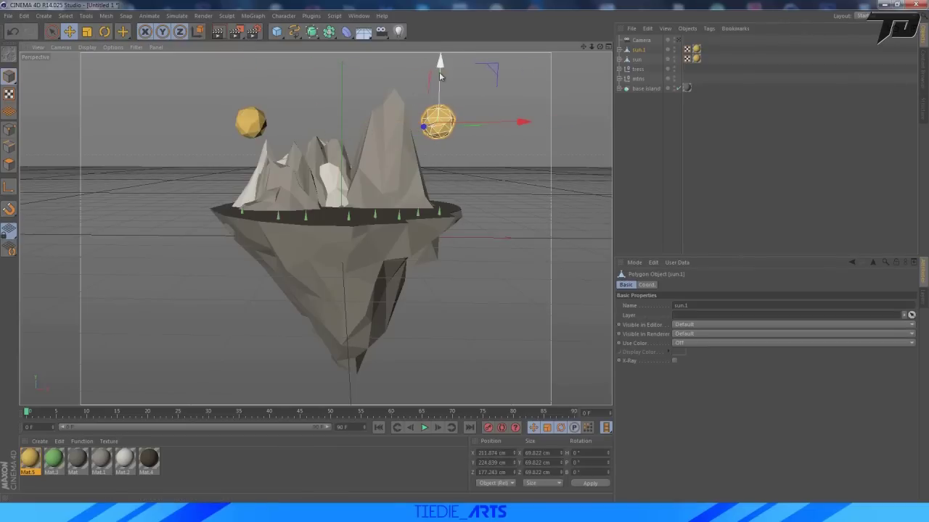
{"action": "left_click_drag", "start_coordinate": [441, 75], "coordinate": [442, 132]}
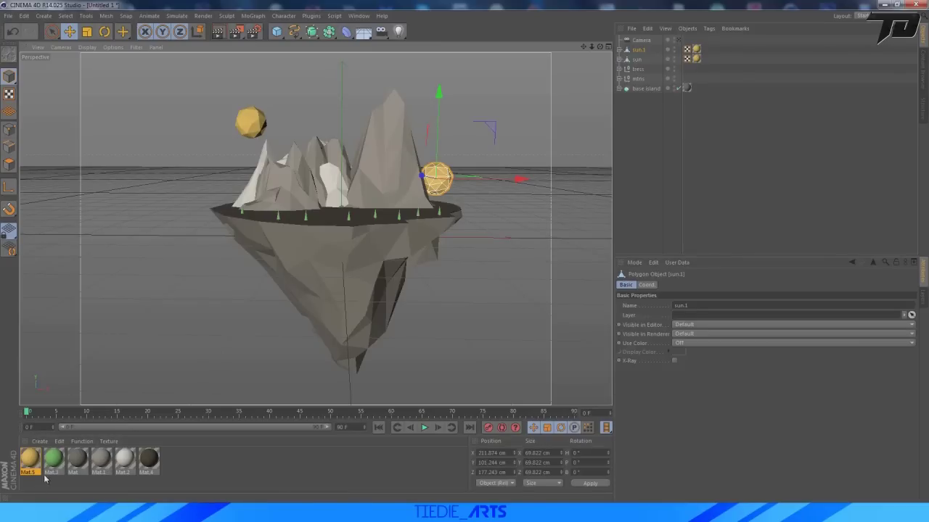
Duplicate the yellow material and set the copy's color to a dark gray of RGB 101, 101, 101
{"action": "left_click_drag", "start_coordinate": [29, 466], "coordinate": [173, 460], "text": "ctrl"}
{"action": "double_click", "coordinate": [175, 461]}
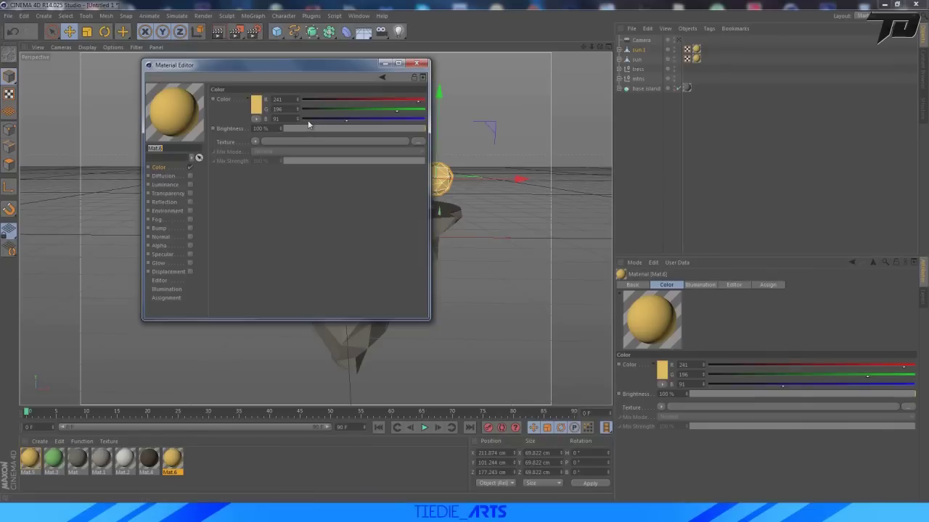
{"action": "left_click", "coordinate": [256, 104]}
{"action": "left_click_drag", "start_coordinate": [210, 101], "coordinate": [200, 106]}
{"action": "left_click", "coordinate": [237, 150]}
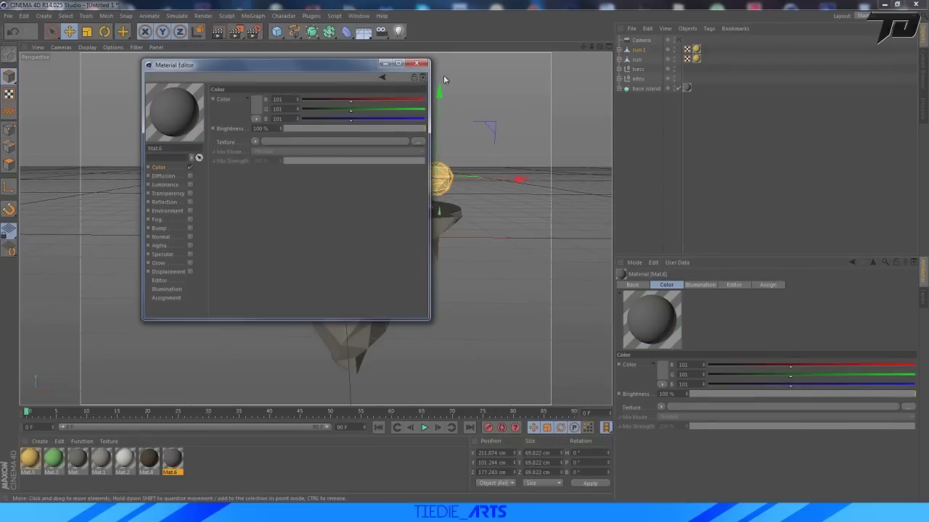
{"action": "left_click", "coordinate": [417, 62]}
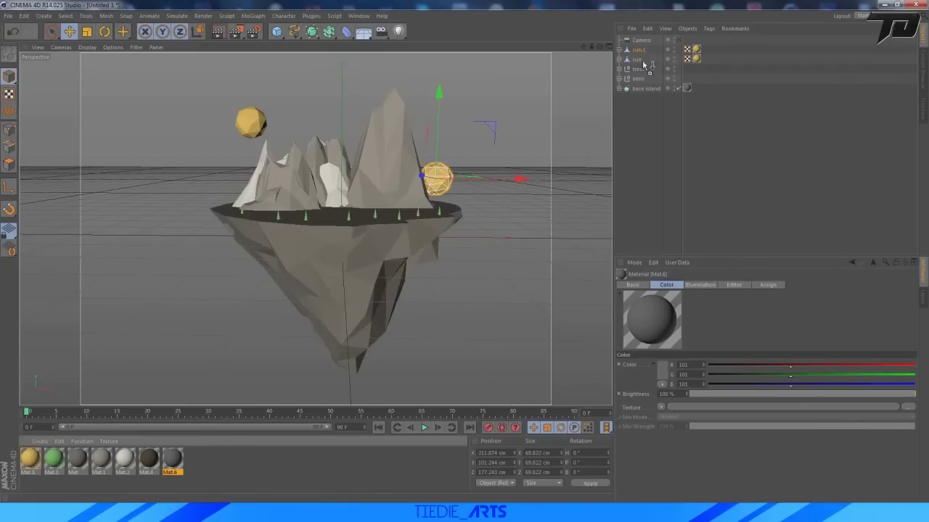
Replace the yellow material on the duplicated sun with the gray one and rename that object "moon"
{"action": "left_click", "coordinate": [696, 49]}
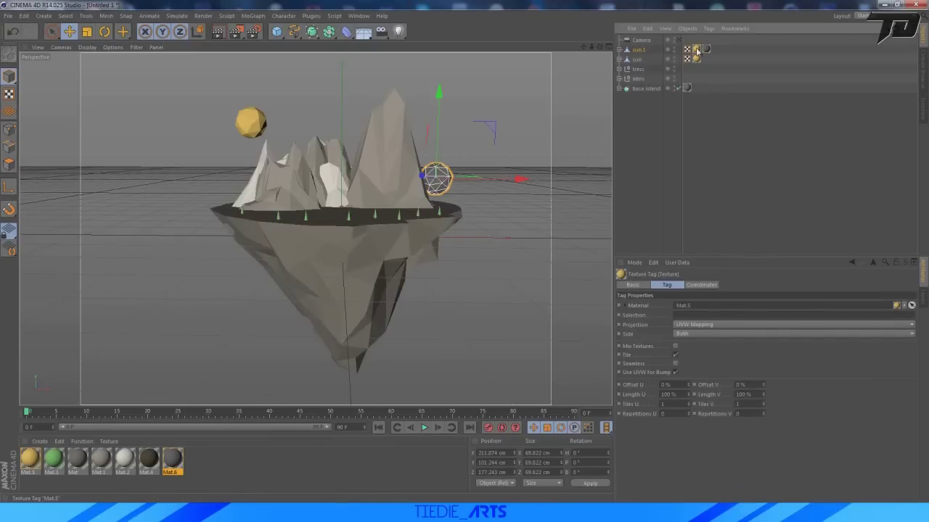
{"action": "double_click", "coordinate": [639, 49]}
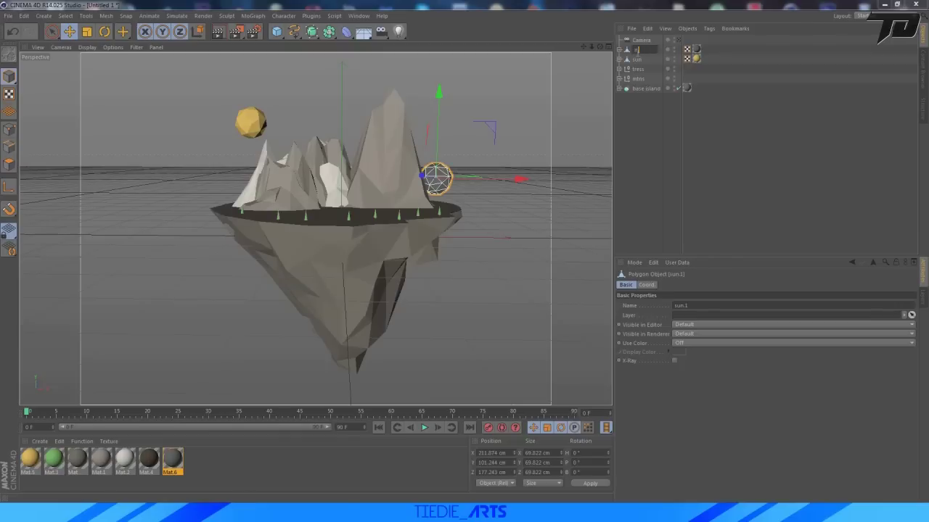
{"action": "type", "text": "moon"}
{"action": "key", "text": "Return"}
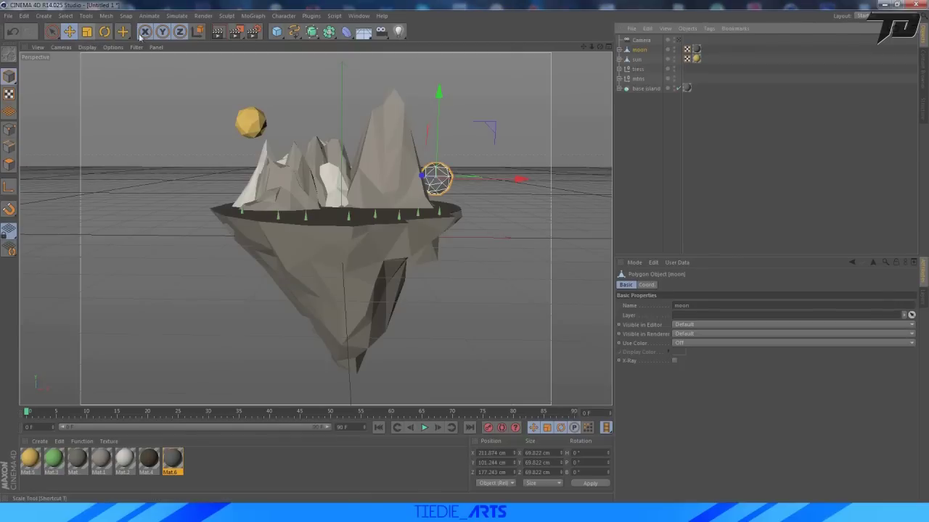
Scale the moon down to about 50 cm along X and 52 cm along Y
{"action": "key", "text": "t"}
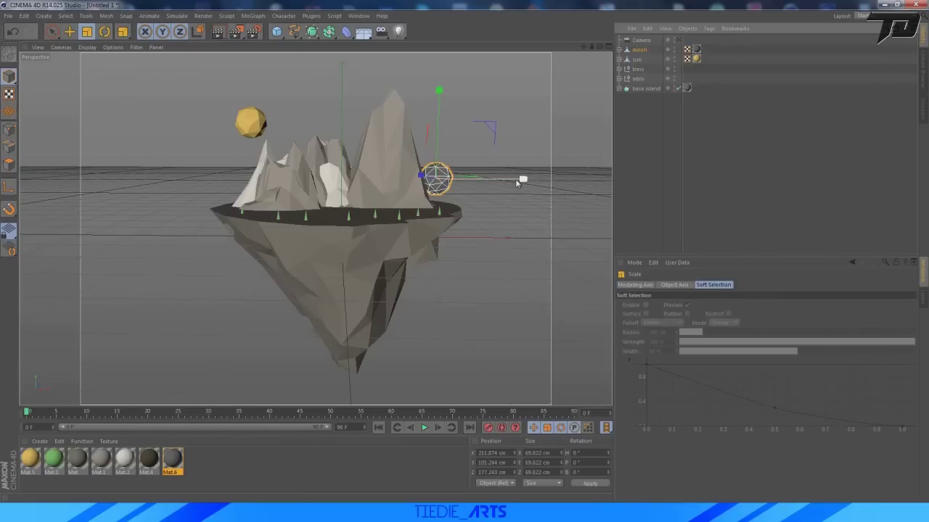
{"action": "left_click_drag", "start_coordinate": [517, 182], "coordinate": [499, 182]}
{"action": "left_click_drag", "start_coordinate": [439, 90], "coordinate": [438, 116]}
{"action": "left_click", "coordinate": [643, 167]}
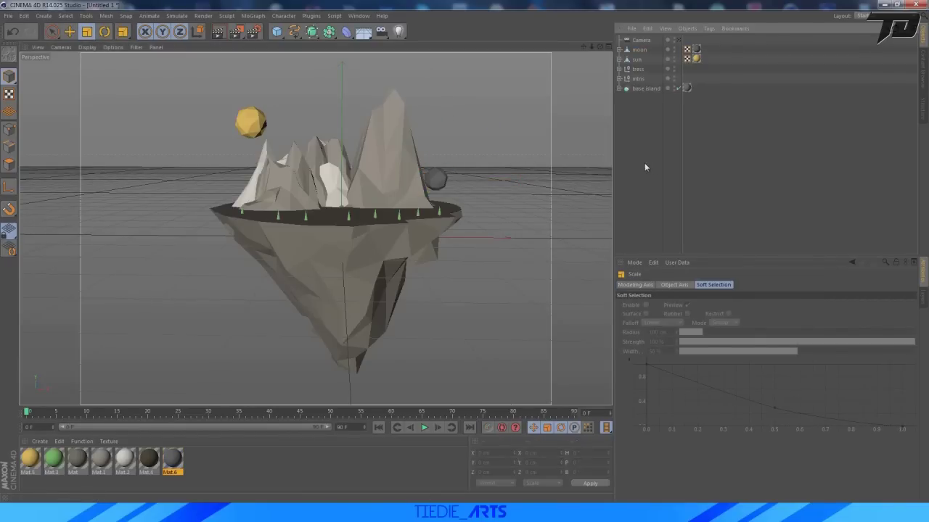
Move the moon slightly farther from the tall mountain, to about X 227 cm
{"action": "key", "text": "e"}
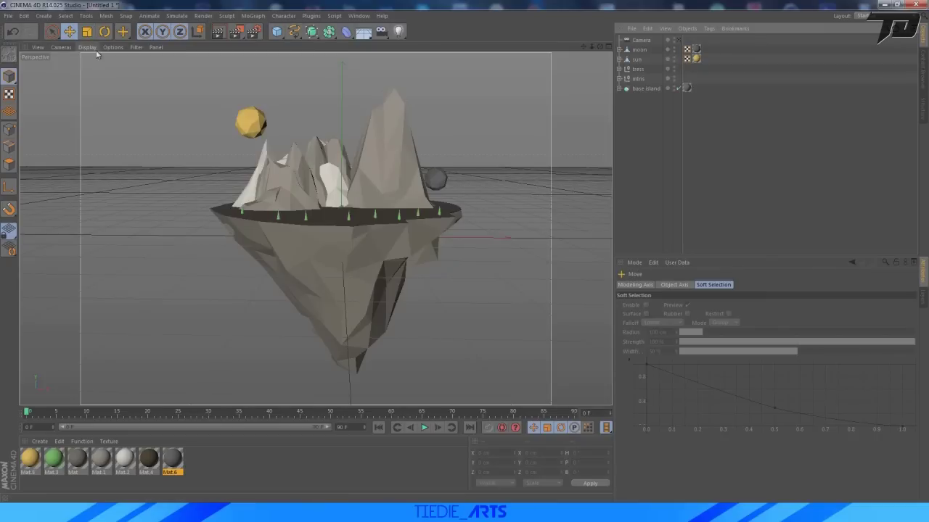
{"action": "left_click", "coordinate": [436, 179]}
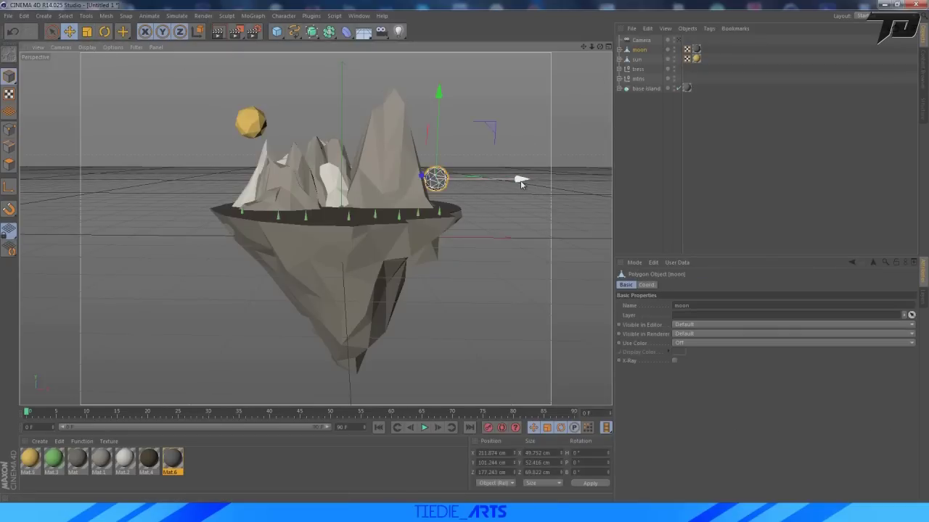
{"action": "left_click_drag", "start_coordinate": [520, 183], "coordinate": [527, 182]}
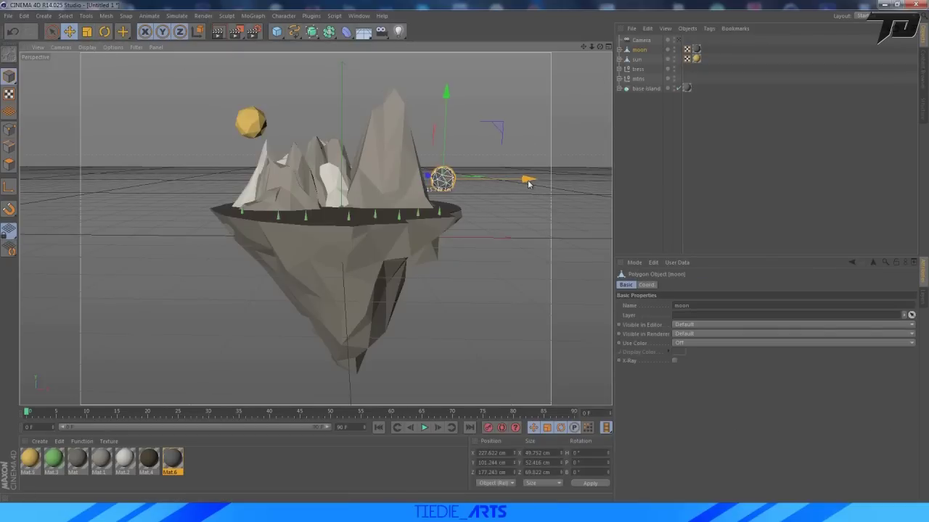
Lighten the moon's material color to RGB 153, 153, 153
{"action": "double_click", "coordinate": [174, 460]}
{"action": "left_click", "coordinate": [256, 116]}
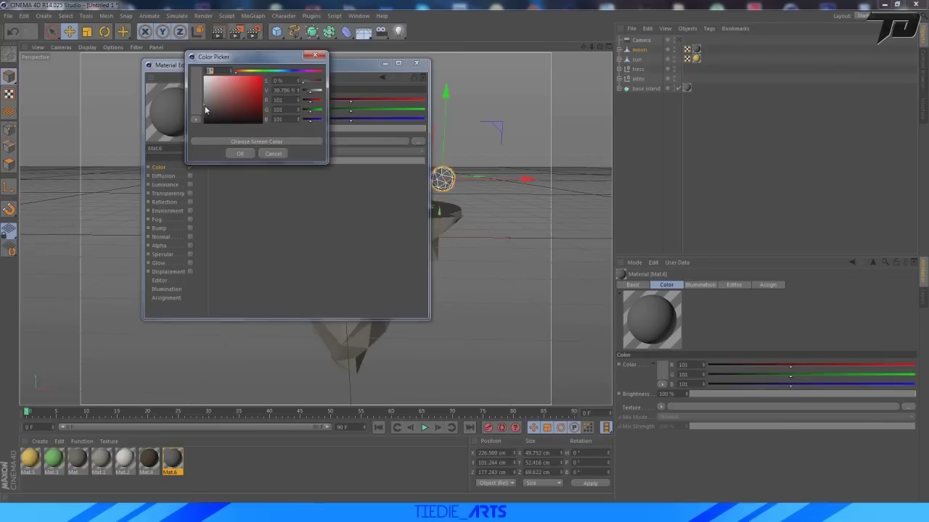
{"action": "left_click_drag", "start_coordinate": [206, 109], "coordinate": [204, 99]}
{"action": "left_click", "coordinate": [239, 153]}
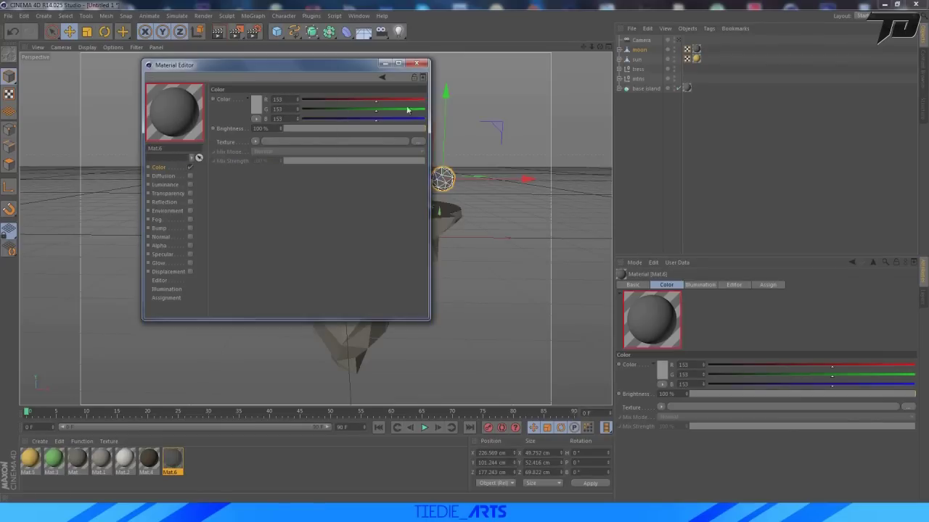
{"action": "left_click", "coordinate": [416, 62]}
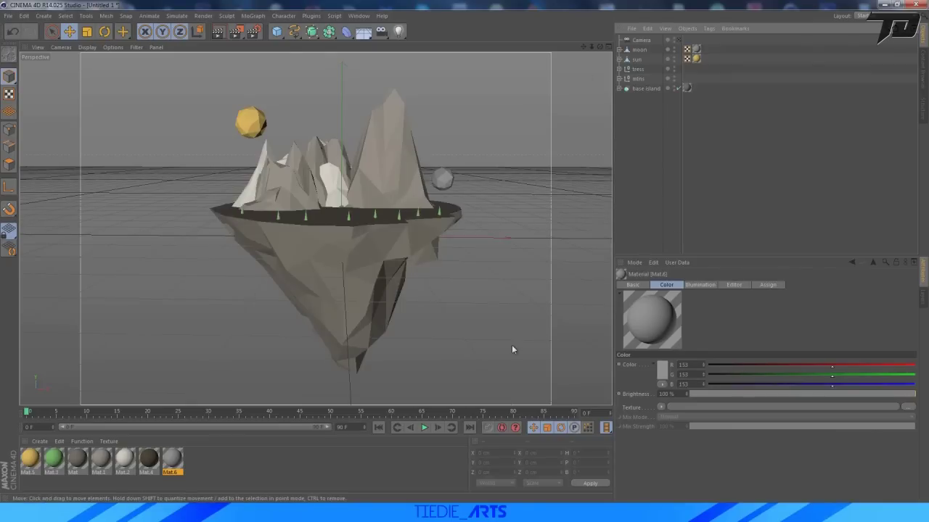
Compare the island scene with the day-and-night reference image, checking what is still missing around the mountains
{"action": "key", "text": "alt+Tab"}
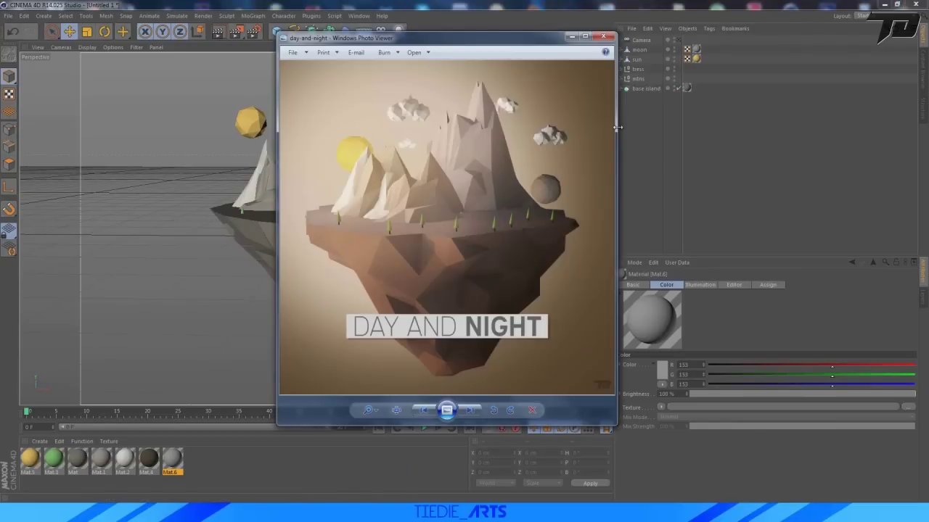
{"action": "left_click", "coordinate": [640, 136]}
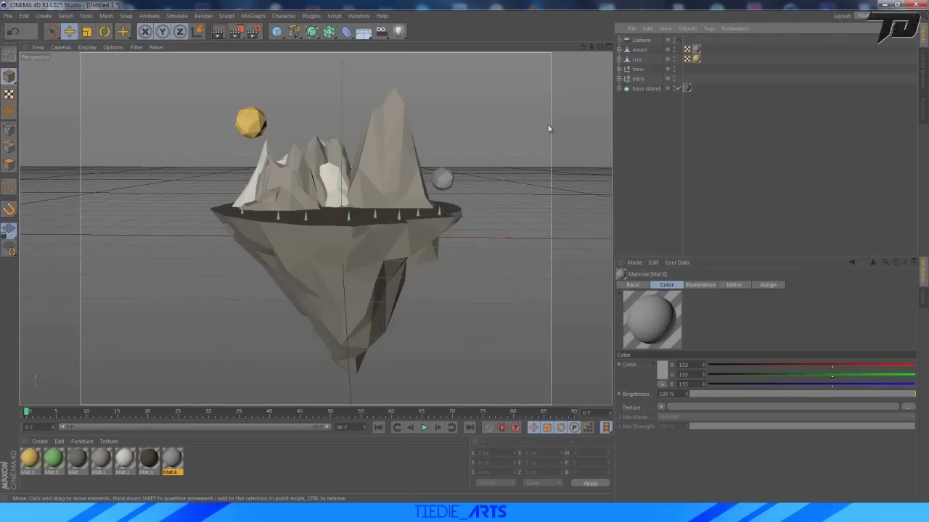
{"action": "mouse_move", "coordinate": [592, 47]}
{"action": "left_mouse_down"}
{"action": "mouse_move", "coordinate": [575, 43]}
{"action": "mouse_move", "coordinate": [582, 47]}
{"action": "left_mouse_up"}
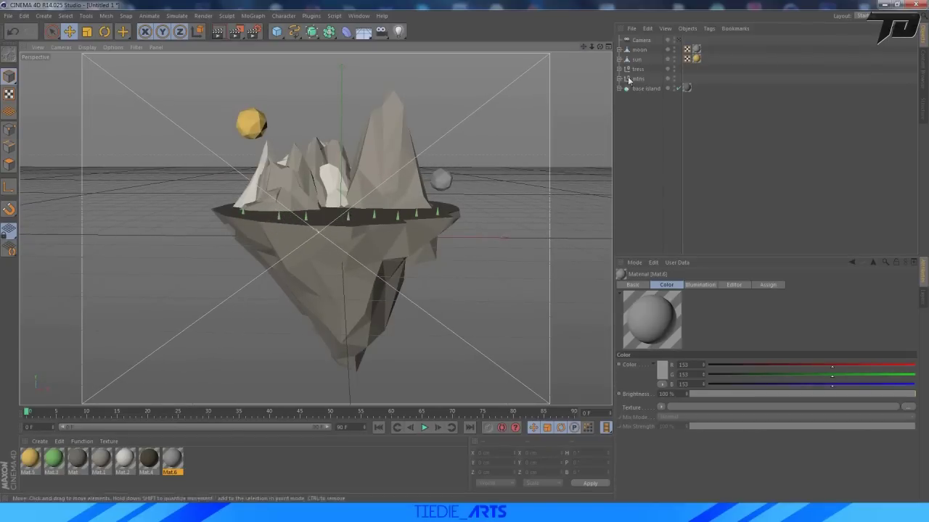
{"action": "left_click", "coordinate": [634, 122]}
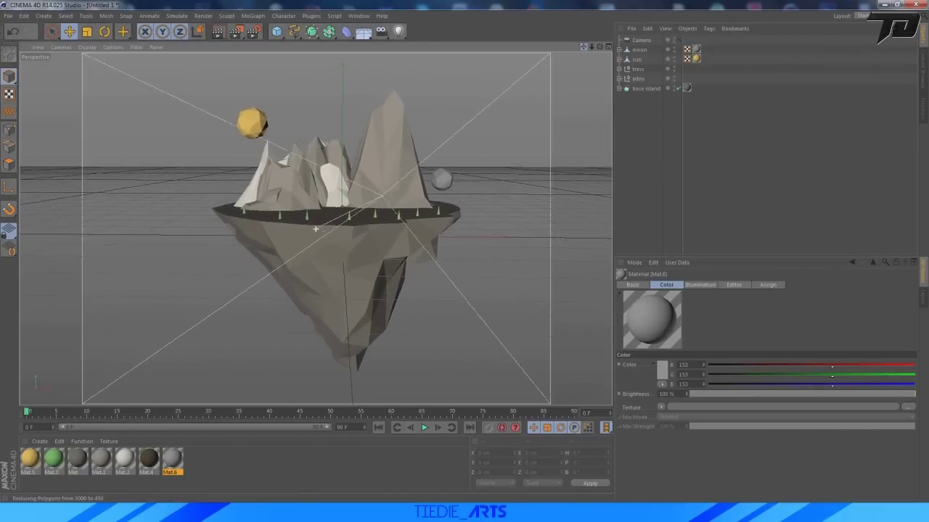
{"action": "left_click", "coordinate": [639, 49]}
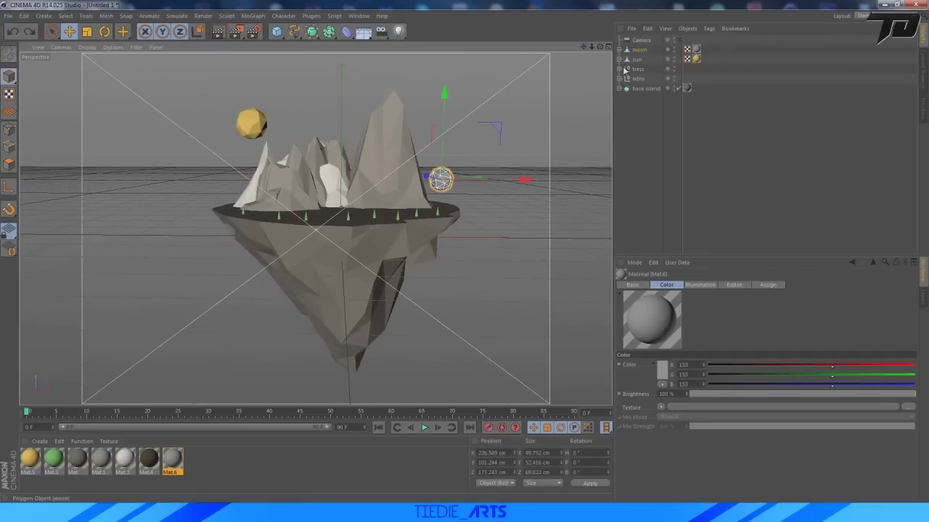
{"action": "left_click", "coordinate": [625, 141]}
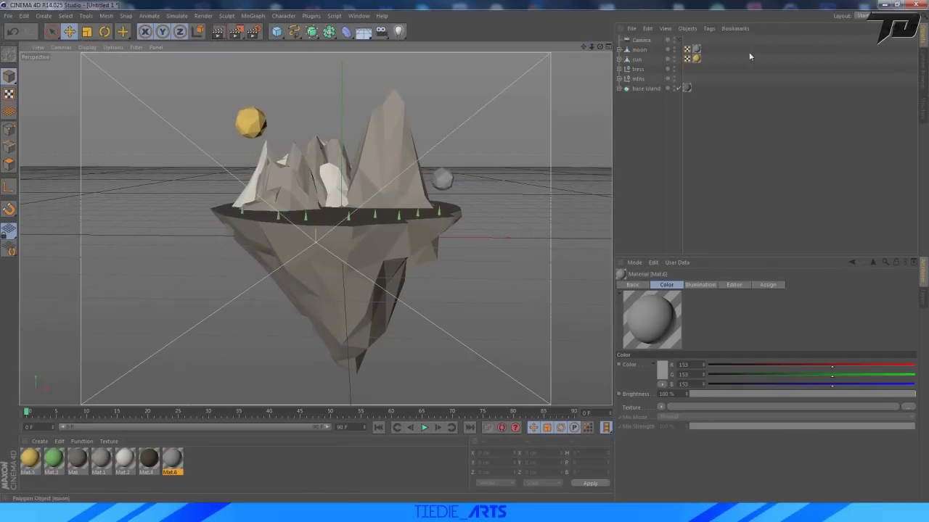
{"action": "left_click", "coordinate": [634, 60]}
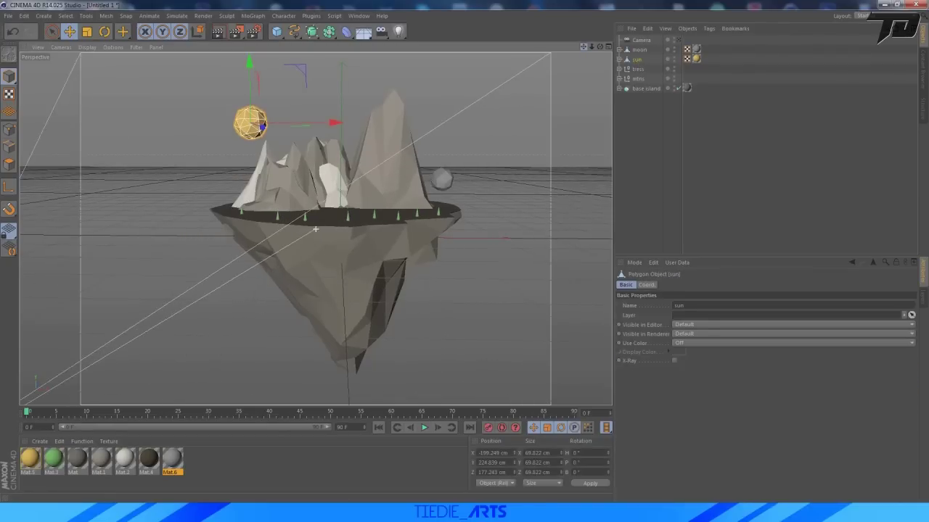
{"action": "left_click", "coordinate": [583, 56]}
Delete the camera object from the scene
{"action": "left_click", "coordinate": [640, 41]}
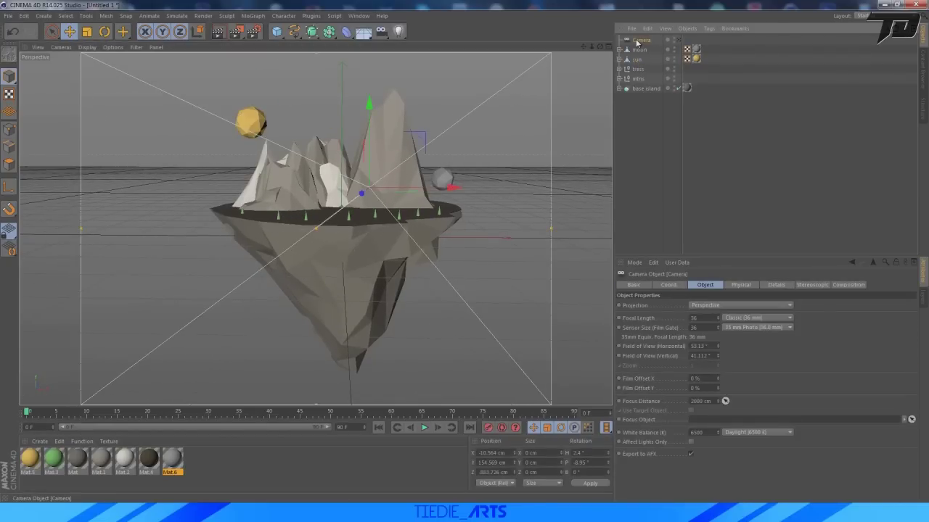
{"action": "key", "text": "Delete"}
{"action": "left_click_drag", "start_coordinate": [584, 48], "coordinate": [719, 121]}
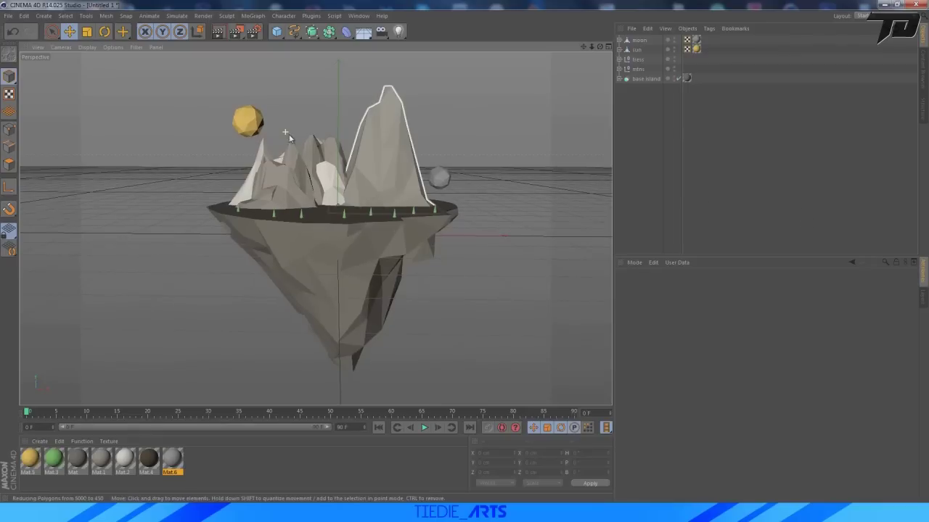
{"action": "mouse_move", "coordinate": [600, 47]}
{"action": "left_mouse_down"}
{"action": "mouse_move", "coordinate": [622, 35]}
{"action": "mouse_move", "coordinate": [570, 55]}
{"action": "mouse_move", "coordinate": [603, 43]}
{"action": "left_mouse_up"}
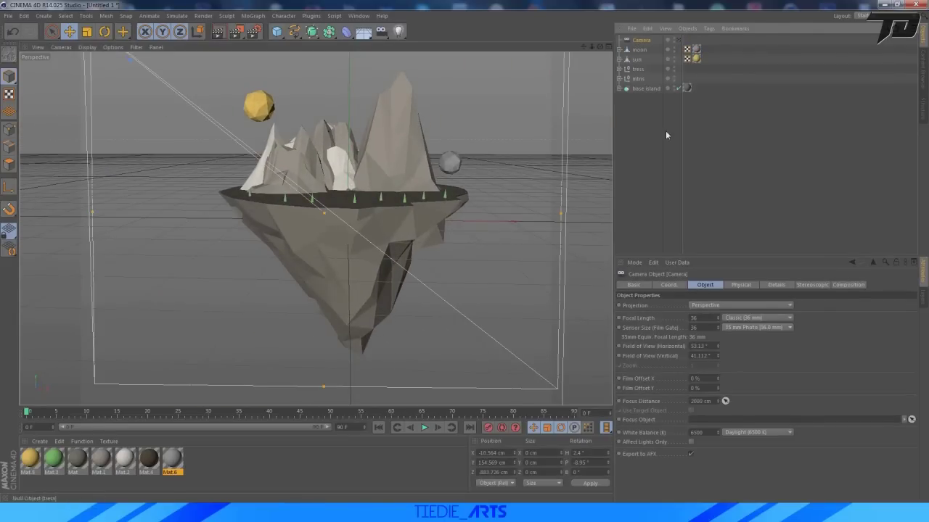
{"action": "key", "text": "Delete"}
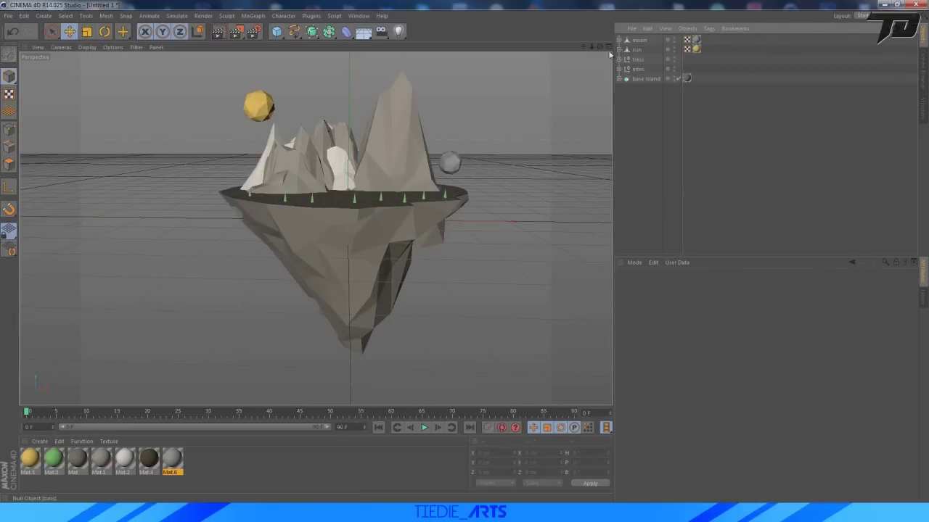
{"action": "scroll", "coordinate": [316, 229], "scroll_direction": "down", "scroll_amount": 5}
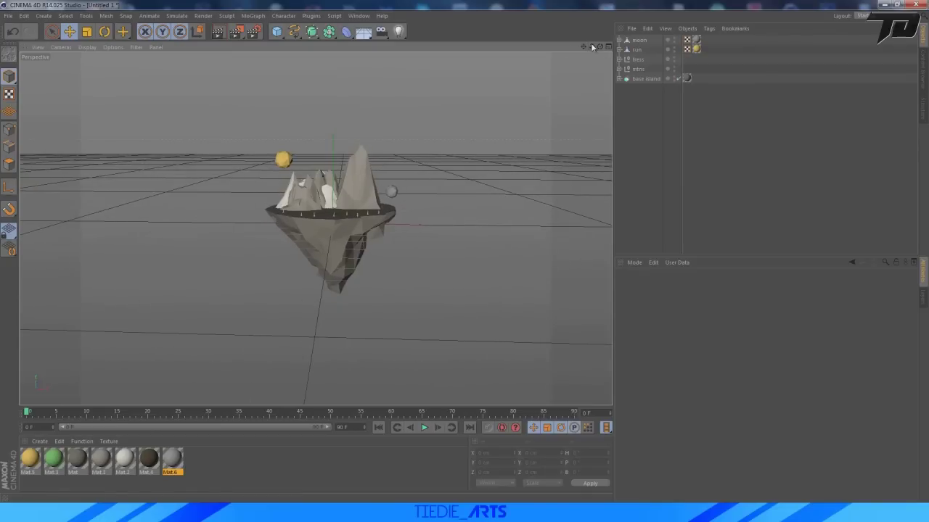
{"action": "mouse_move", "coordinate": [600, 47]}
{"action": "left_mouse_down"}
{"action": "mouse_move", "coordinate": [577, 69]}
{"action": "mouse_move", "coordinate": [650, 47]}
{"action": "mouse_move", "coordinate": [555, 67]}
{"action": "mouse_move", "coordinate": [589, 54]}
{"action": "left_mouse_up"}
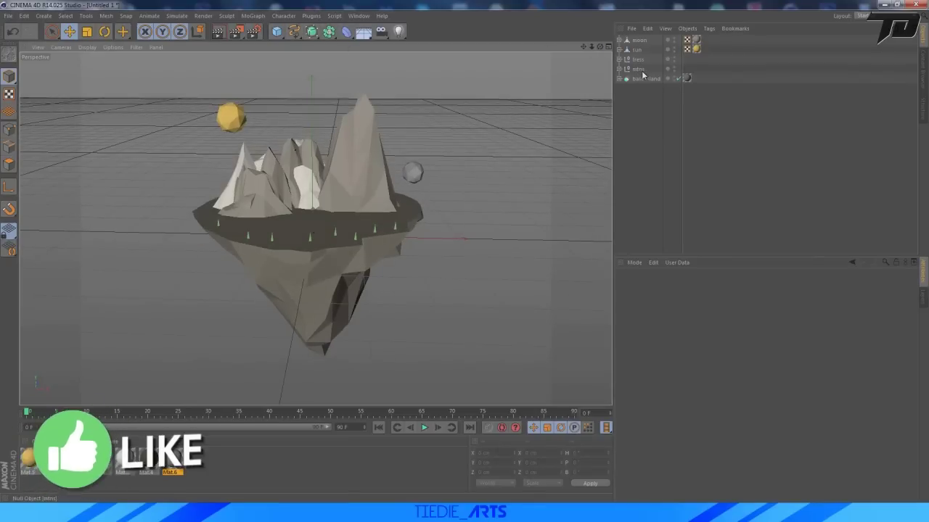
Duplicate the moon and move the copy above the mountains, to about X 13 cm and Y 266 cm
{"action": "left_click", "coordinate": [639, 41]}
{"action": "key", "text": "ctrl+c"}
{"action": "key", "text": "ctrl+v"}
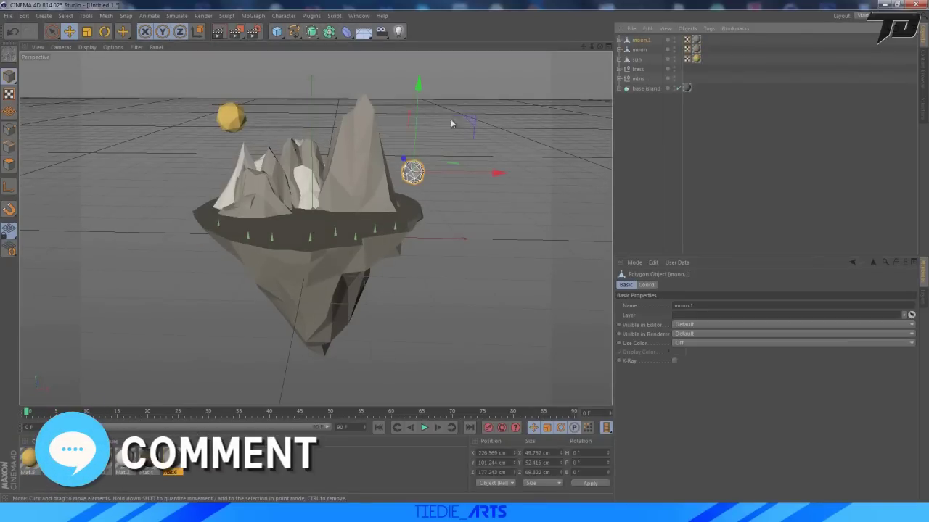
{"action": "left_click_drag", "start_coordinate": [417, 97], "coordinate": [421, 22]}
{"action": "left_click_drag", "start_coordinate": [501, 102], "coordinate": [408, 101]}
Replace the gray material on the moon copy with the off-white one, Mat.2
{"action": "left_click", "coordinate": [697, 41]}
{"action": "key", "text": "Delete"}
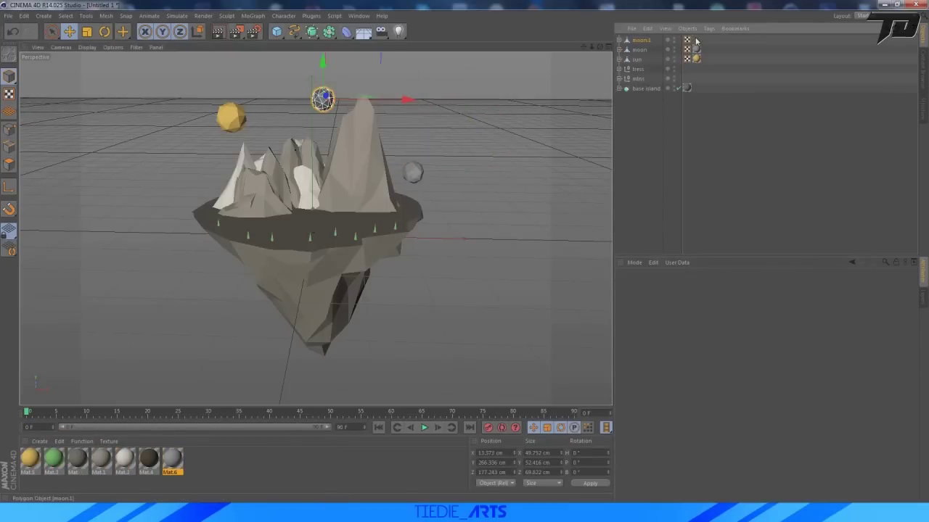
{"action": "left_click", "coordinate": [641, 41]}
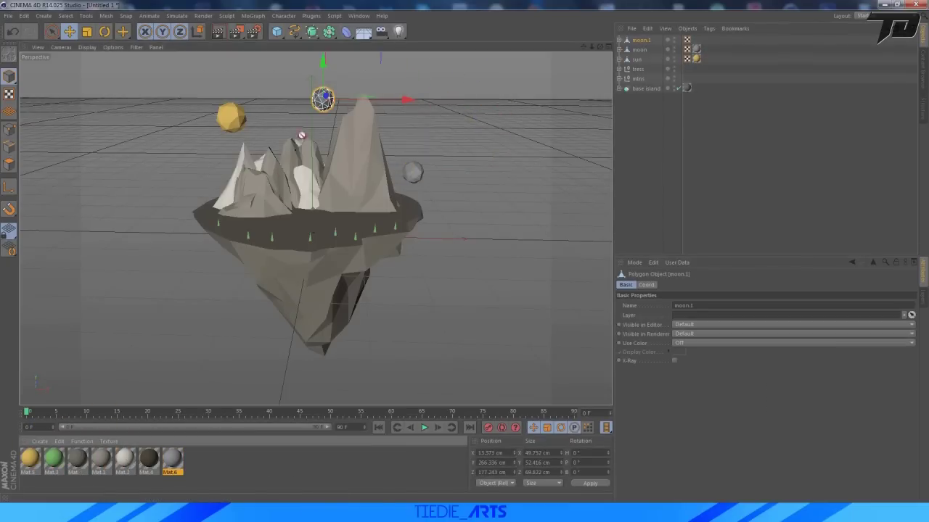
{"action": "left_click_drag", "start_coordinate": [324, 107], "coordinate": [325, 107]}
{"action": "left_click", "coordinate": [641, 42]}
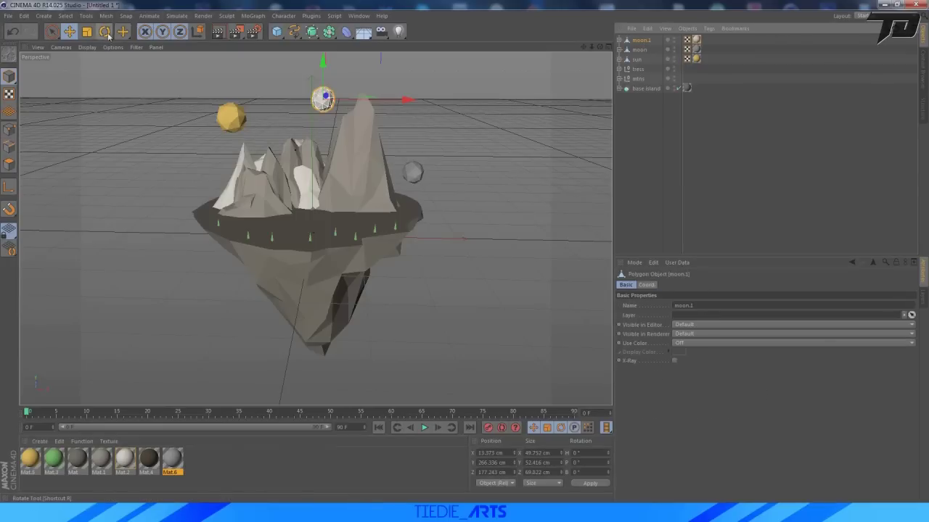
Scale the white moon copy down to about 35 cm along X and 32 cm along Y
{"action": "left_click", "coordinate": [87, 32]}
{"action": "left_click_drag", "start_coordinate": [410, 97], "coordinate": [385, 98]}
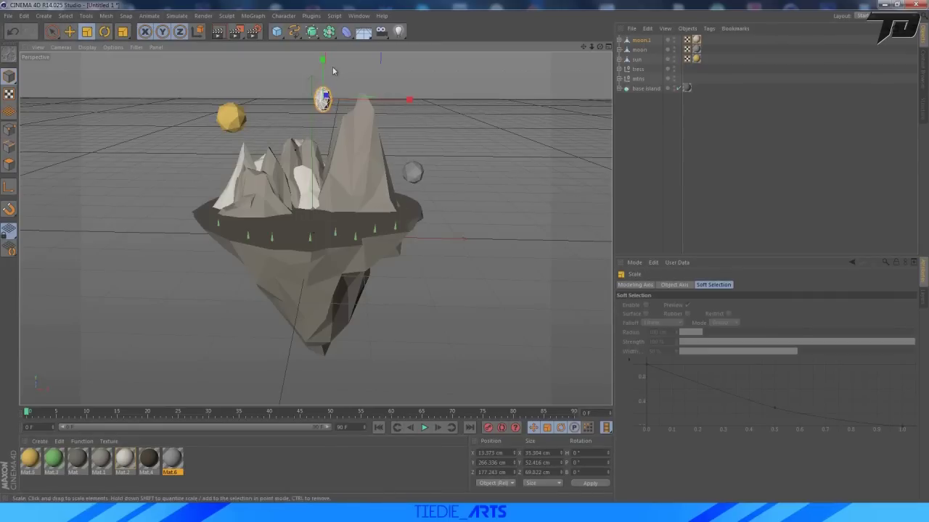
{"action": "left_click_drag", "start_coordinate": [323, 65], "coordinate": [323, 81]}
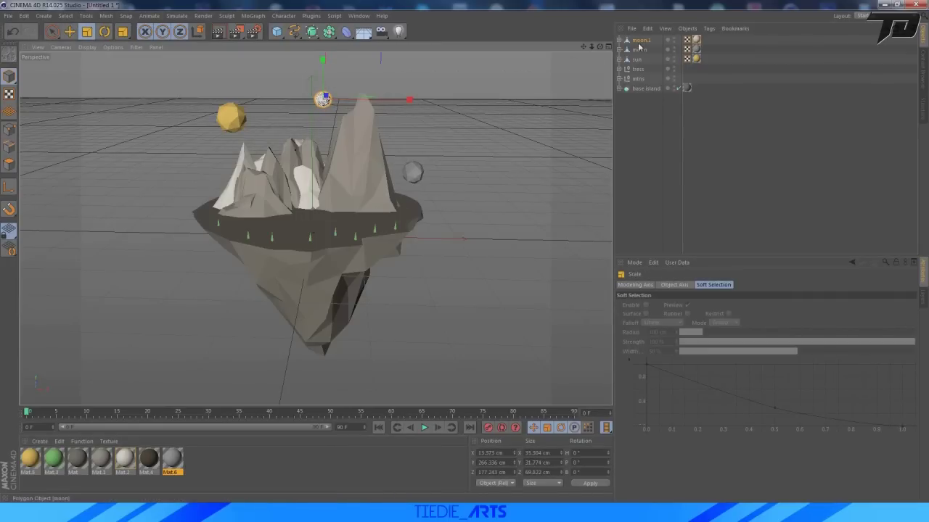
Add a Displacer as a child of the white moon copy and use Noise as its shader
{"action": "left_click", "coordinate": [640, 43]}
{"action": "right_click_drag", "start_coordinate": [263, 84], "coordinate": [392, 115], "text": "alt"}
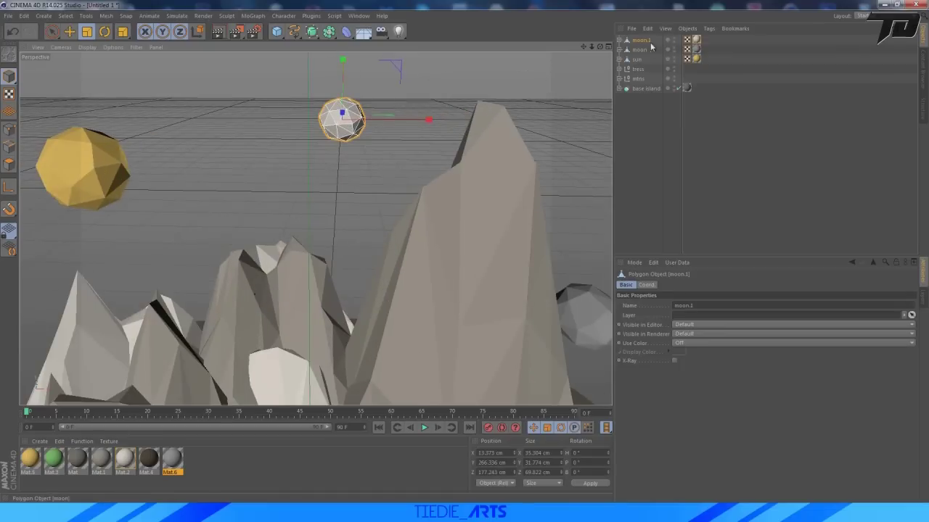
{"action": "left_click", "coordinate": [643, 42]}
{"action": "left_click", "coordinate": [348, 36]}
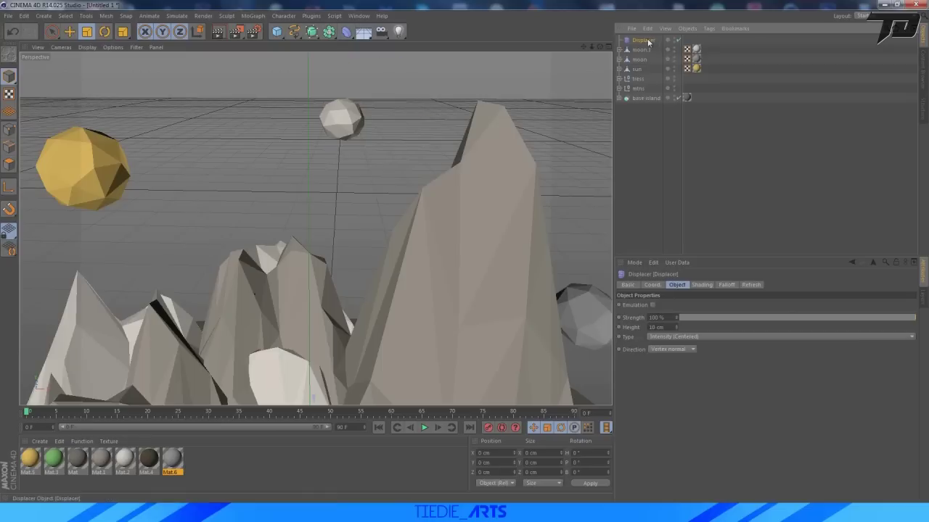
{"action": "left_click_drag", "start_coordinate": [645, 49], "coordinate": [645, 50]}
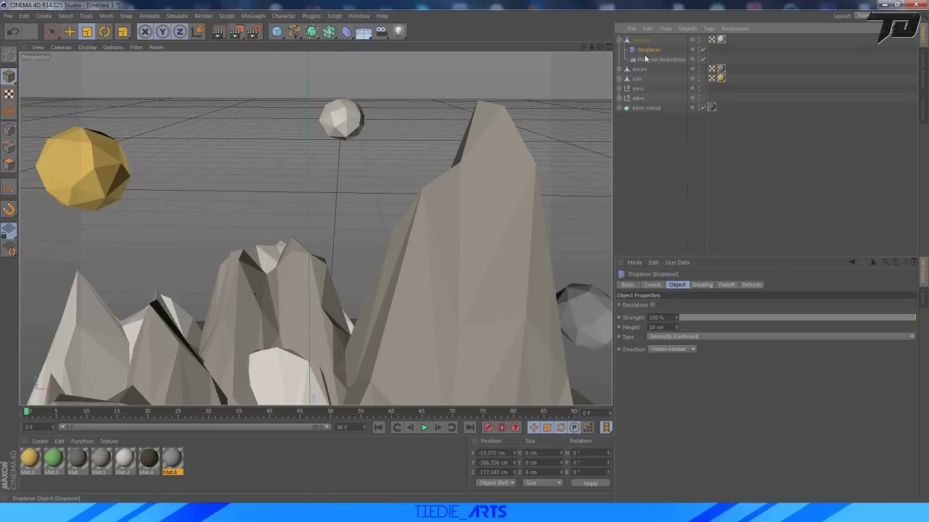
{"action": "left_click", "coordinate": [701, 285]}
{"action": "left_click", "coordinate": [646, 314]}
{"action": "left_click", "coordinate": [674, 202]}
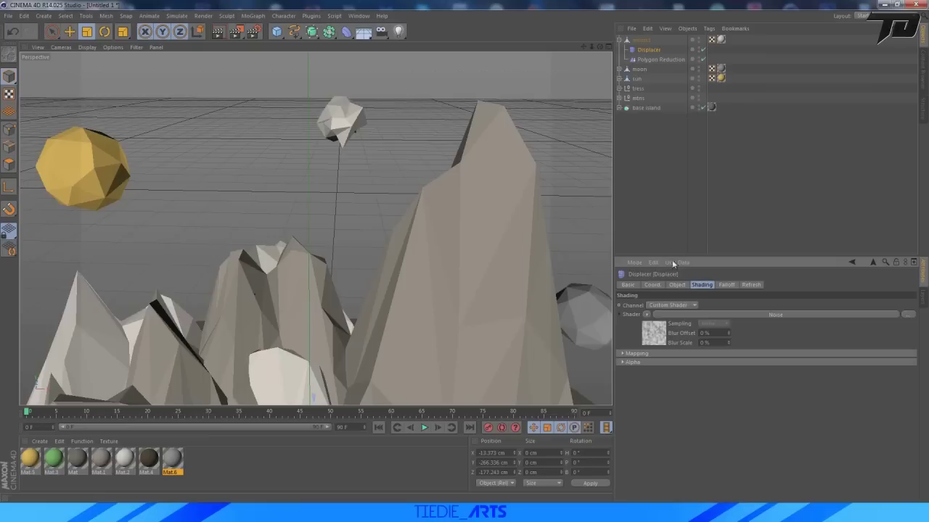
Lower the Displacer's height below zero so the white sphere is only slightly deformed
{"action": "left_click", "coordinate": [676, 285]}
{"action": "left_click_drag", "start_coordinate": [675, 328], "coordinate": [676, 344]}
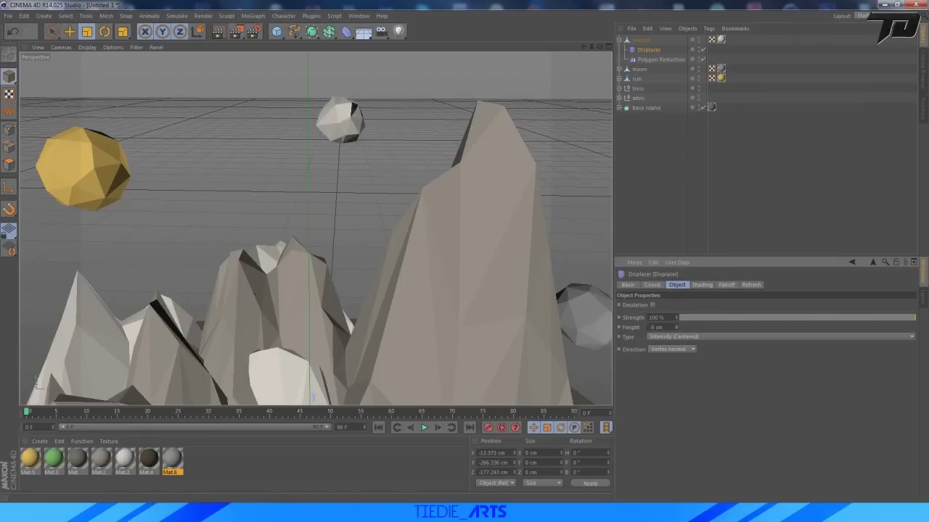
{"action": "left_click", "coordinate": [618, 40]}
Duplicate the displaced white sphere and place the copy beside it toward the tall mountain, at about X 39 cm and Y 261 cm
{"action": "left_click_drag", "start_coordinate": [641, 42], "coordinate": [643, 37], "text": "ctrl"}
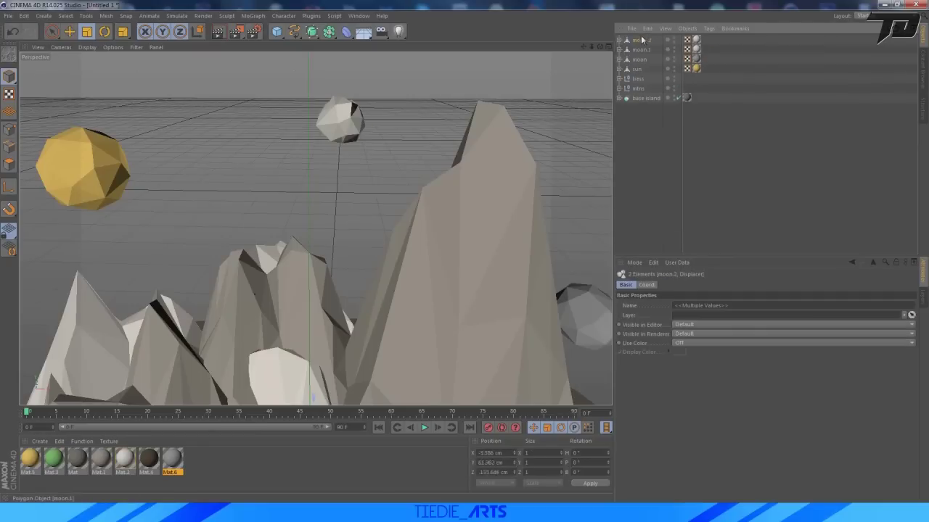
{"action": "left_click", "coordinate": [71, 32]}
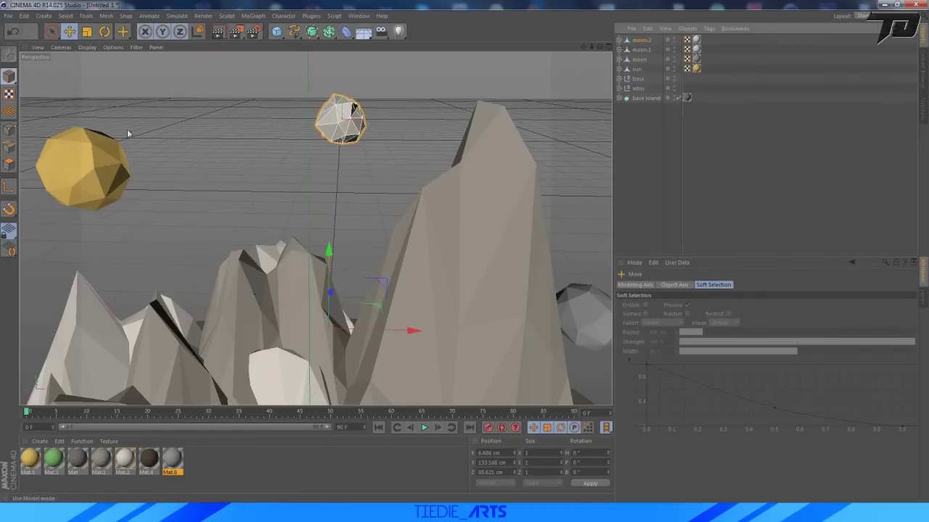
{"action": "left_click_drag", "start_coordinate": [414, 331], "coordinate": [454, 333]}
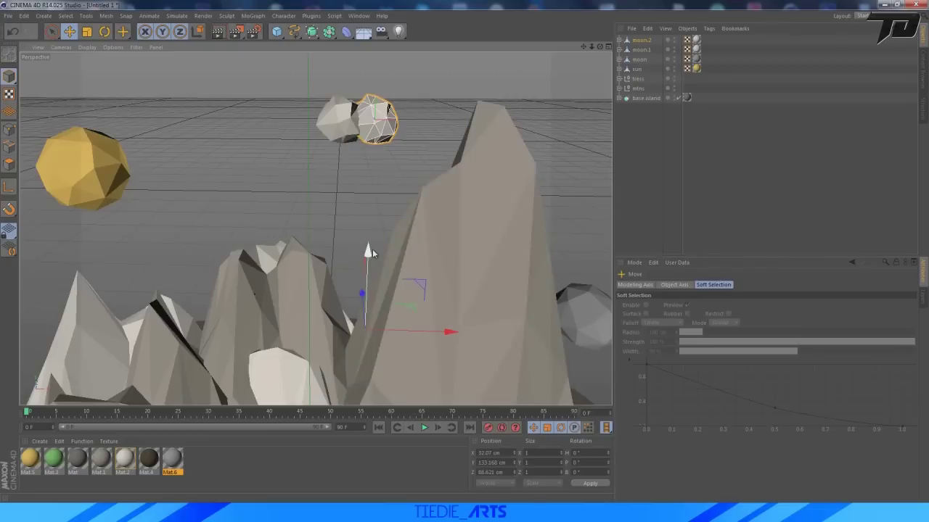
{"action": "left_click_drag", "start_coordinate": [370, 252], "coordinate": [369, 260]}
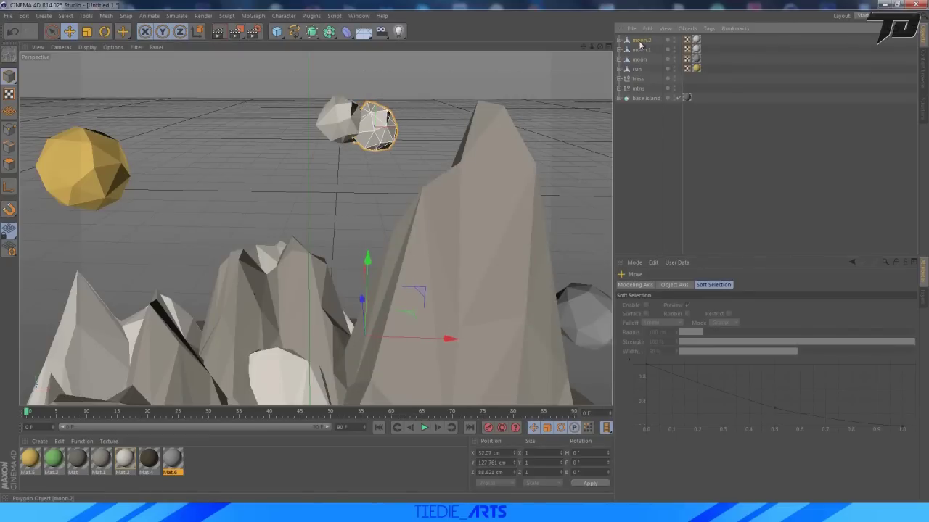
Duplicate the second white sphere to the sun side, slightly lower, and shrink it to about 27 cm along X and 24 cm along Y
{"action": "key", "text": "ctrl+c"}
{"action": "key", "text": "ctrl+v"}
{"action": "left_click_drag", "start_coordinate": [445, 338], "coordinate": [375, 337]}
{"action": "left_click_drag", "start_coordinate": [292, 259], "coordinate": [293, 268]}
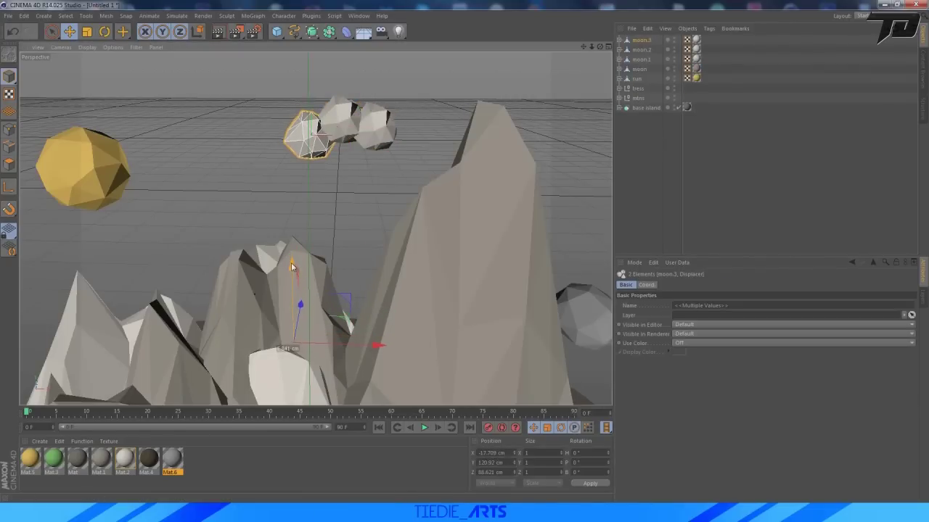
{"action": "left_click", "coordinate": [87, 31]}
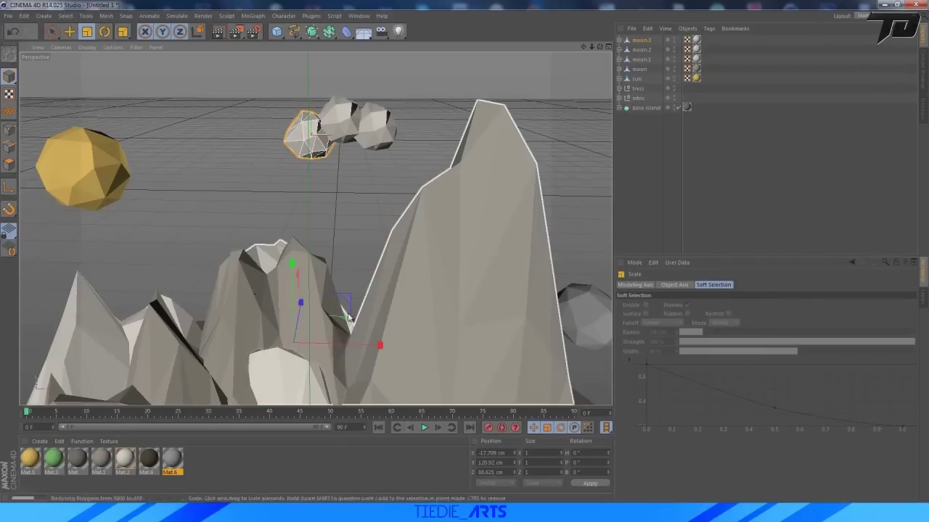
{"action": "left_click_drag", "start_coordinate": [344, 298], "coordinate": [290, 218]}
Lower the white sphere nearest the tall mountain to about Y 255 cm and scale it down
{"action": "key", "text": "e"}
{"action": "left_click", "coordinate": [639, 49]}
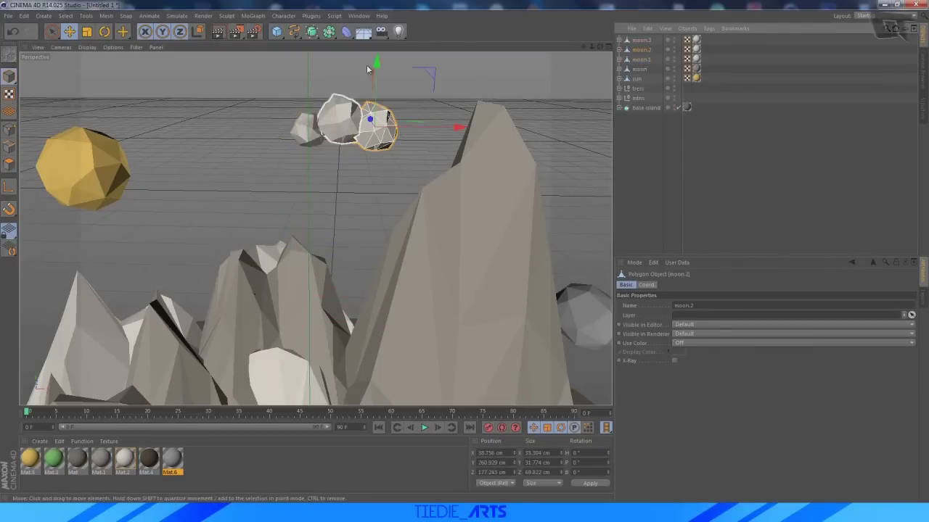
{"action": "left_click_drag", "start_coordinate": [375, 63], "coordinate": [377, 77]}
{"action": "key", "text": "t"}
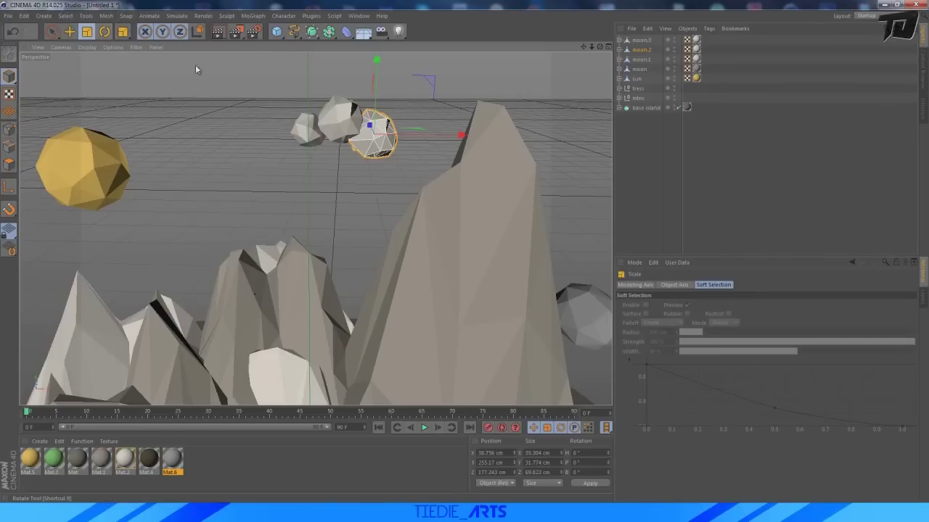
{"action": "left_click_drag", "start_coordinate": [459, 135], "coordinate": [426, 135]}
{"action": "mouse_move", "coordinate": [377, 60]}
{"action": "left_mouse_down"}
{"action": "mouse_move", "coordinate": [378, 78]}
{"action": "mouse_move", "coordinate": [377, 59]}
{"action": "left_mouse_up"}
Group the three white spheres under one null and rename the group cloud
{"action": "left_click", "coordinate": [640, 42]}
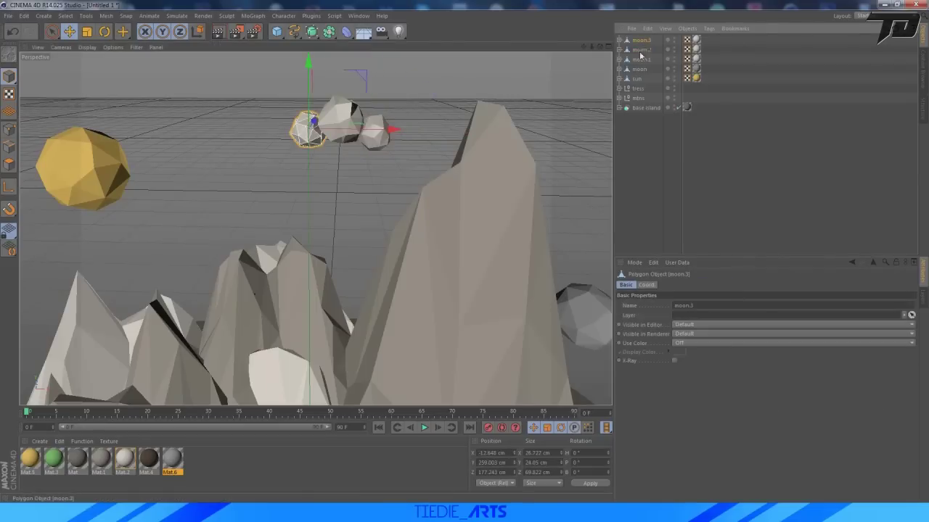
{"action": "left_click", "coordinate": [640, 62], "text": "shift"}
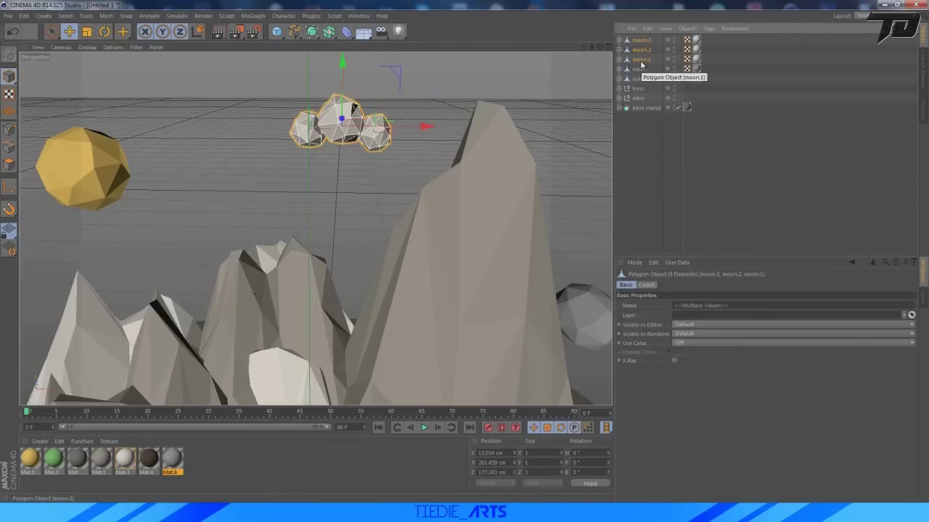
{"action": "key", "text": "alt+g"}
{"action": "double_click", "coordinate": [639, 40]}
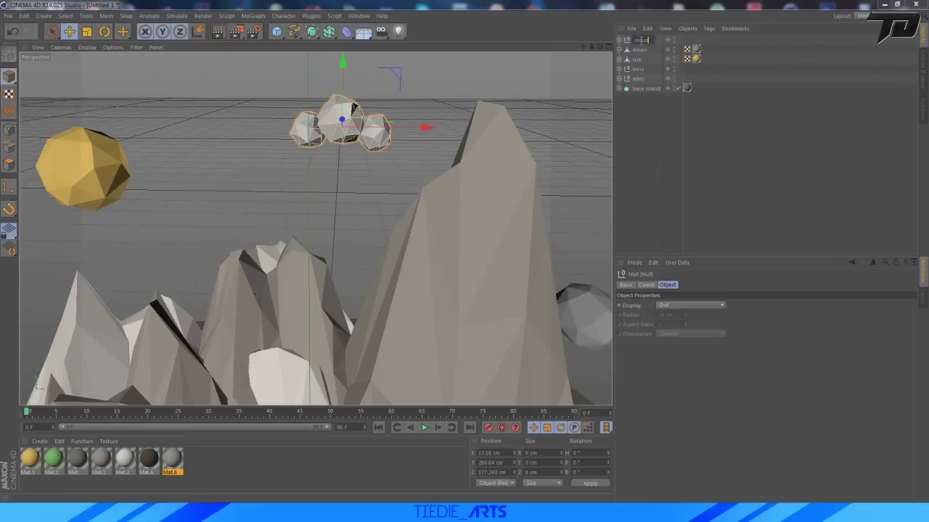
{"action": "key", "text": "Return"}
{"action": "left_click", "coordinate": [586, 92]}
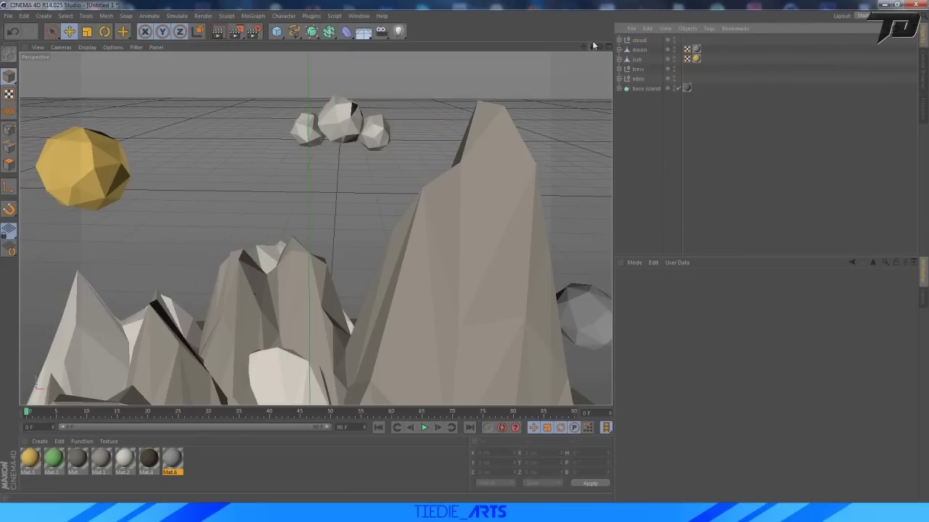
Move the cloud group forward over the mountains to about X 22 cm, Y 261 cm and Z -22 cm
{"action": "left_click_drag", "start_coordinate": [592, 47], "coordinate": [315, 229]}
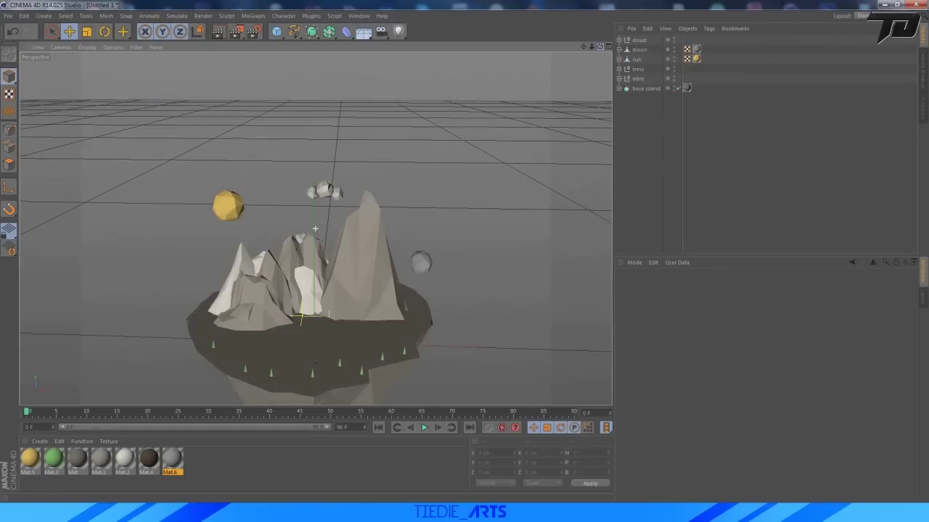
{"action": "left_click_drag", "start_coordinate": [559, 64], "coordinate": [600, 47]}
{"action": "left_click", "coordinate": [639, 41]}
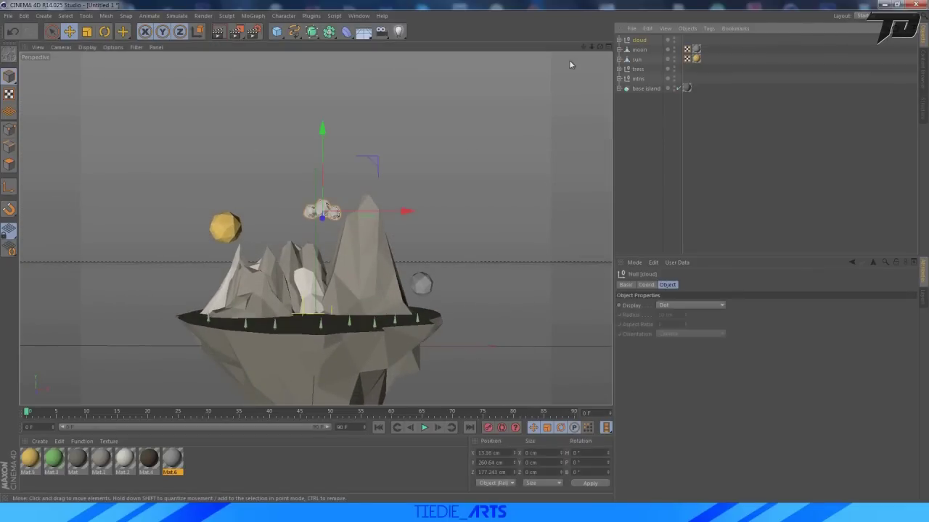
{"action": "left_click_drag", "start_coordinate": [316, 222], "coordinate": [273, 224]}
{"action": "left_click_drag", "start_coordinate": [600, 47], "coordinate": [294, 248]}
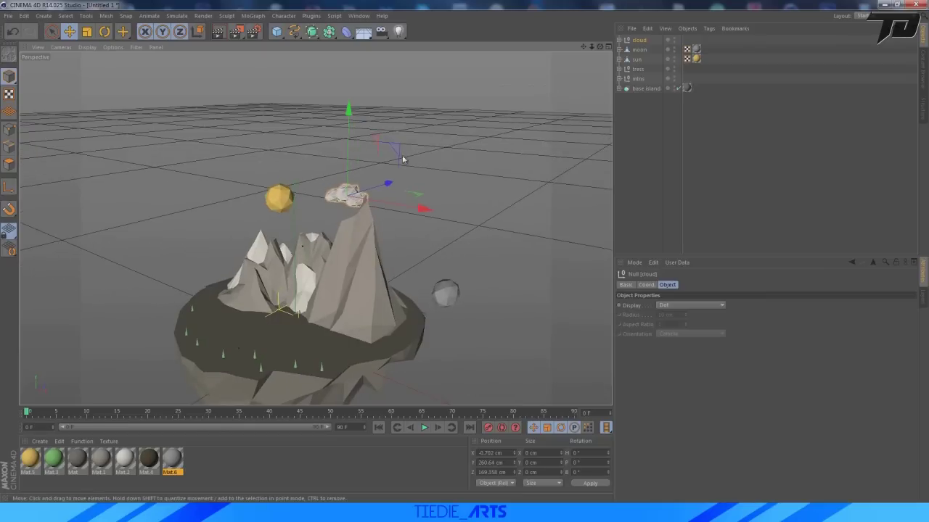
{"action": "left_click_drag", "start_coordinate": [388, 185], "coordinate": [332, 201]}
{"action": "left_click_drag", "start_coordinate": [350, 232], "coordinate": [407, 196]}
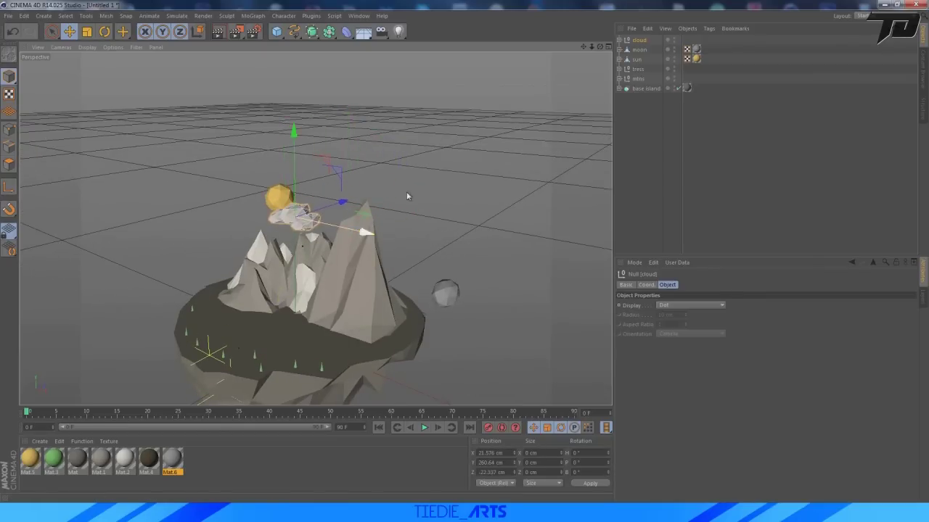
Flatten the cloud group along its Z axis to about half its depth
{"action": "left_click_drag", "start_coordinate": [600, 48], "coordinate": [122, 16]}
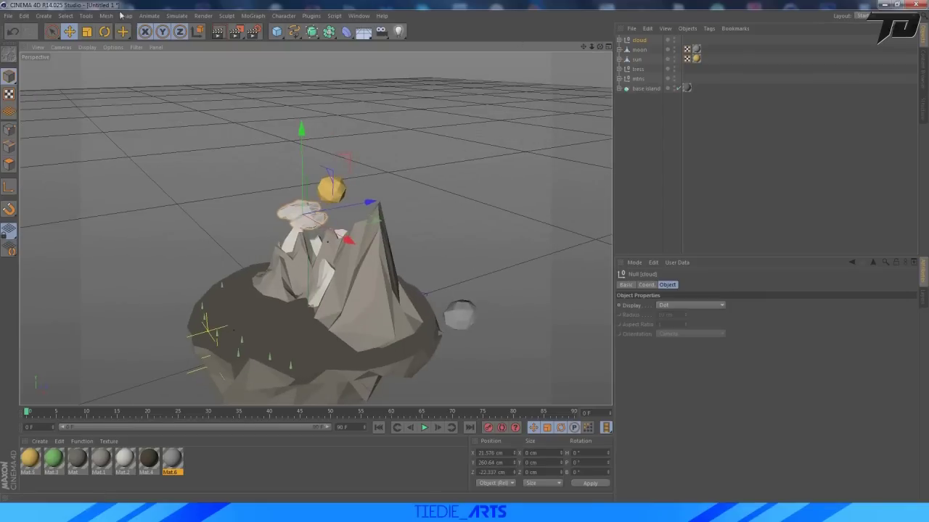
{"action": "left_click", "coordinate": [87, 31]}
{"action": "left_click_drag", "start_coordinate": [366, 210], "coordinate": [347, 206]}
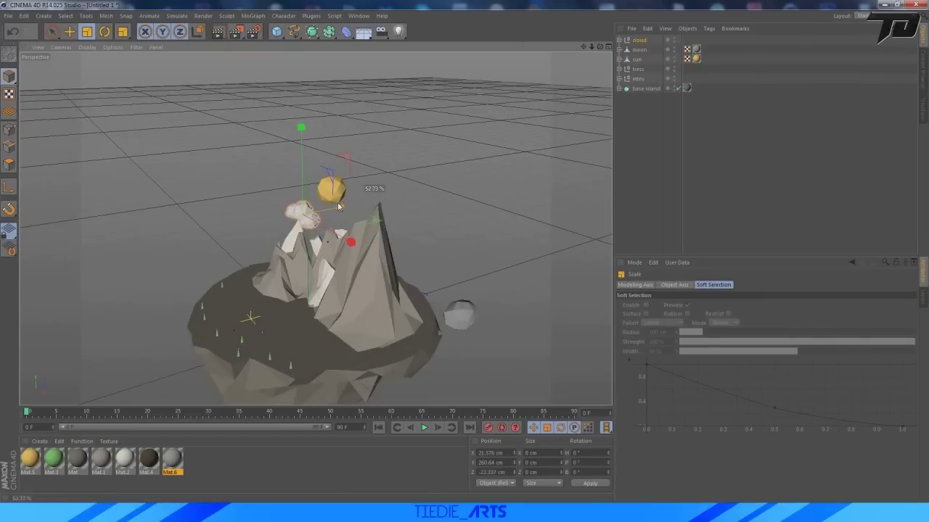
Lower the cloud group and place it in front of the tall peak's sun side, at about X 42 cm and Z -8 cm
{"action": "left_click_drag", "start_coordinate": [600, 47], "coordinate": [94, 37]}
{"action": "left_click", "coordinate": [69, 31]}
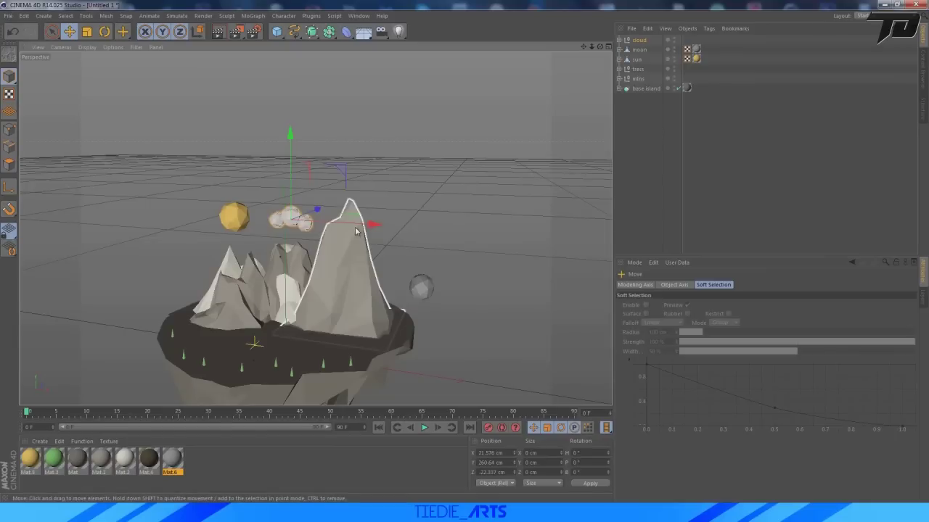
{"action": "left_click_drag", "start_coordinate": [356, 230], "coordinate": [383, 234]}
{"action": "left_click_drag", "start_coordinate": [599, 47], "coordinate": [591, 80]}
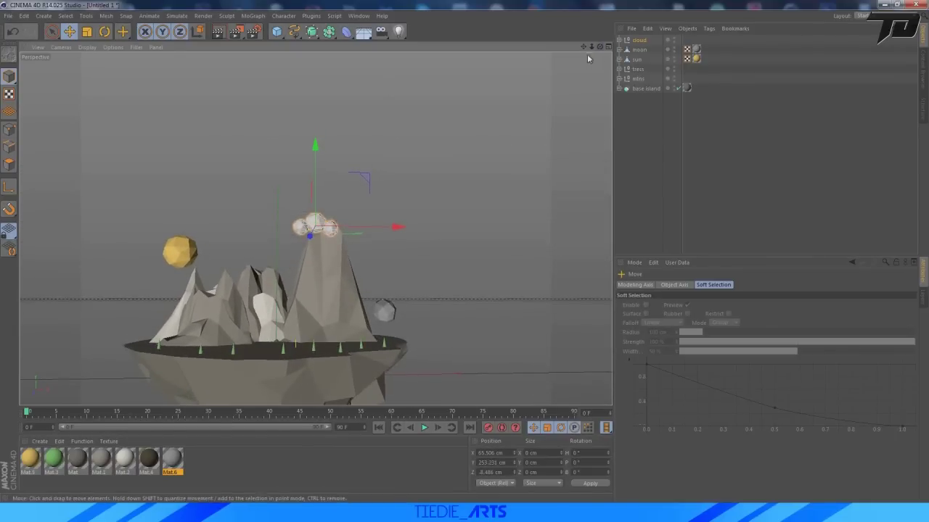
{"action": "mouse_move", "coordinate": [591, 47]}
{"action": "left_mouse_down"}
{"action": "mouse_move", "coordinate": [537, 49]}
{"action": "mouse_move", "coordinate": [608, 47]}
{"action": "mouse_move", "coordinate": [595, 66]}
{"action": "mouse_move", "coordinate": [586, 48]}
{"action": "mouse_move", "coordinate": [646, 50]}
{"action": "mouse_move", "coordinate": [582, 47]}
{"action": "mouse_move", "coordinate": [582, 34]}
{"action": "mouse_move", "coordinate": [591, 50]}
{"action": "left_mouse_up"}
{"action": "left_click_drag", "start_coordinate": [351, 65], "coordinate": [351, 83]}
{"action": "left_click_drag", "start_coordinate": [442, 156], "coordinate": [436, 157]}
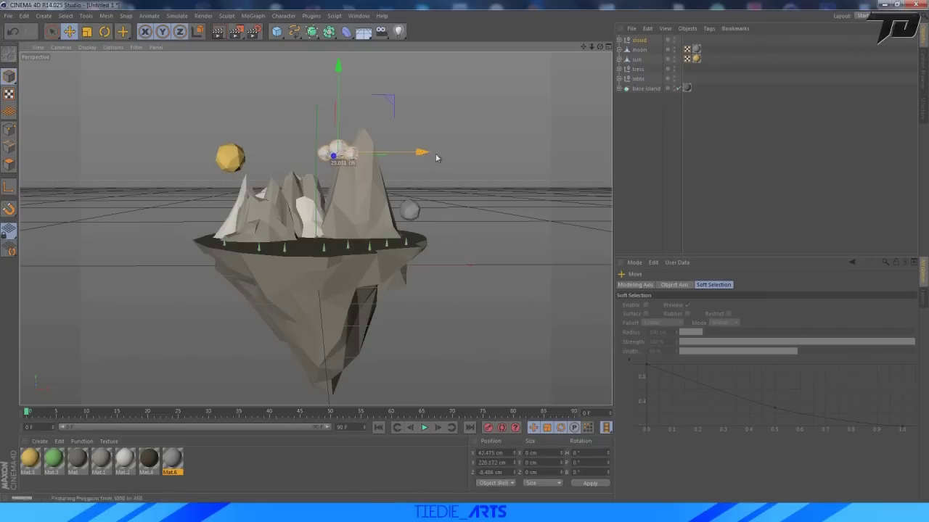
Duplicate the cloud, place the copy above the moon at about X 255 cm, Y 200 cm, Z 512 cm, and turn its heading to about -175°
{"action": "left_click", "coordinate": [648, 111]}
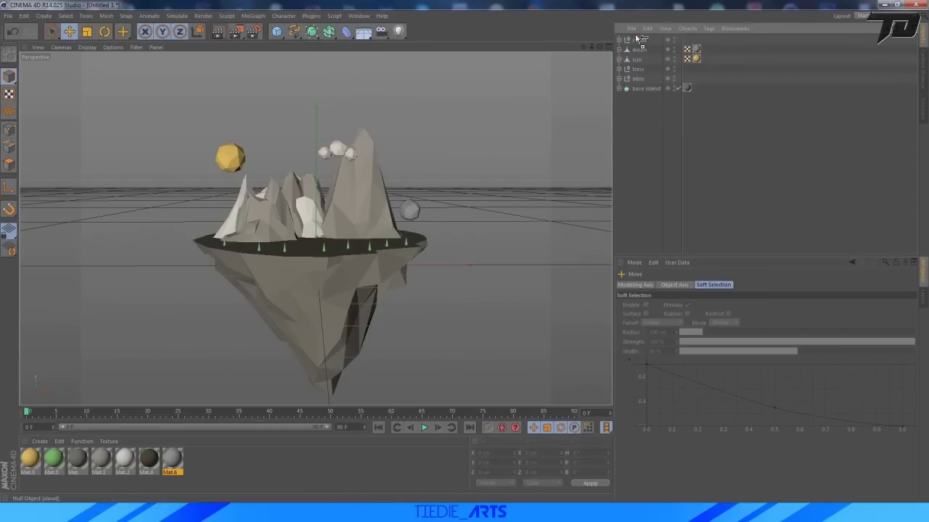
{"action": "left_click_drag", "start_coordinate": [636, 38], "coordinate": [636, 36], "text": "ctrl"}
{"action": "left_click_drag", "start_coordinate": [415, 154], "coordinate": [369, 165]}
{"action": "left_click_drag", "start_coordinate": [454, 165], "coordinate": [477, 164]}
{"action": "left_click_drag", "start_coordinate": [402, 131], "coordinate": [402, 138]}
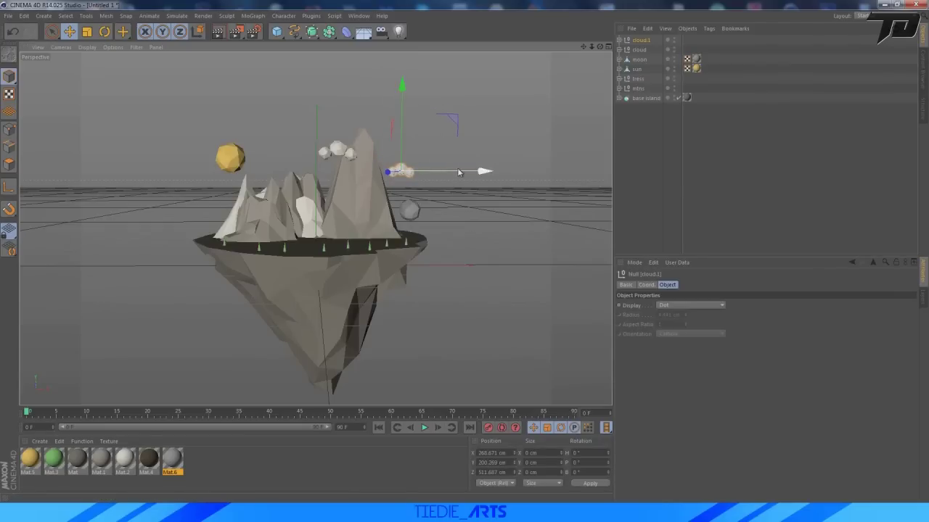
{"action": "left_click_drag", "start_coordinate": [458, 172], "coordinate": [431, 164]}
{"action": "key", "text": "r"}
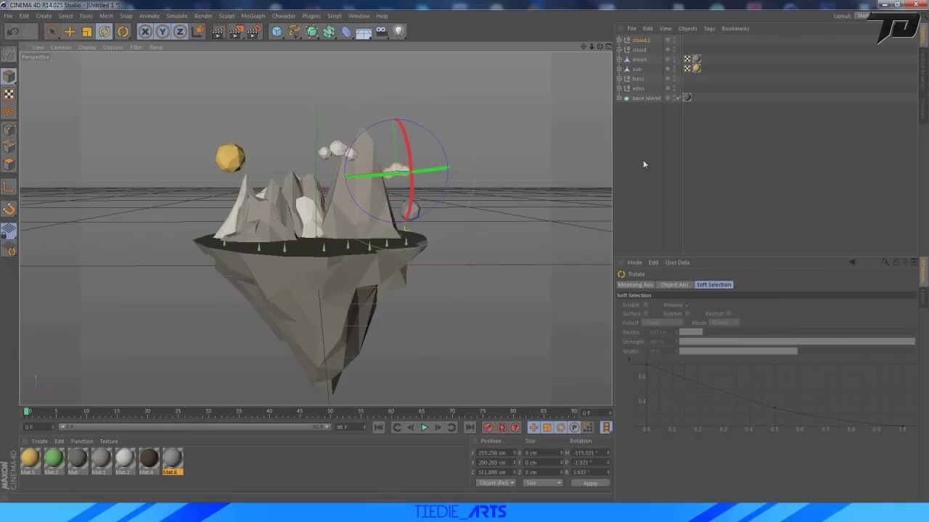
{"action": "left_click", "coordinate": [566, 146]}
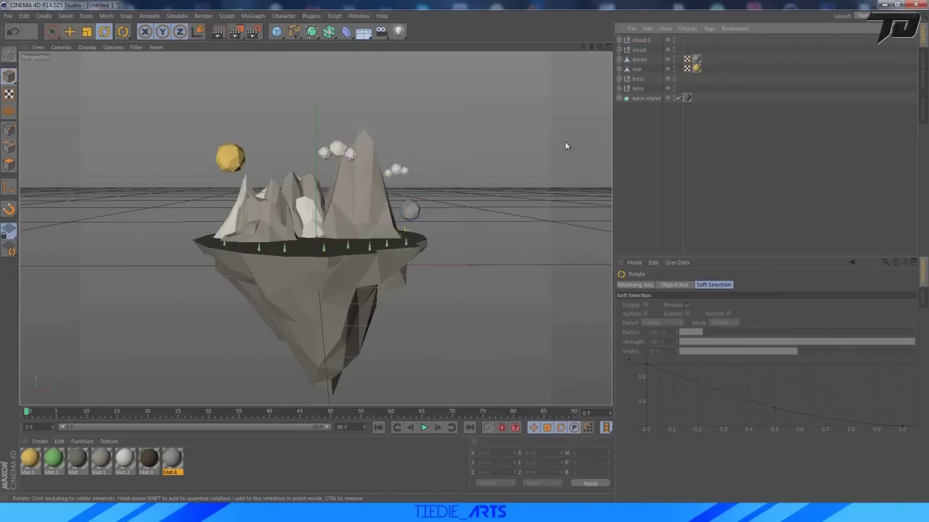
Duplicate the first cloud and place the copy far behind the smaller mountains, beside the sun, at about Y 277 cm and Z 1939 cm
{"action": "left_click", "coordinate": [639, 49]}
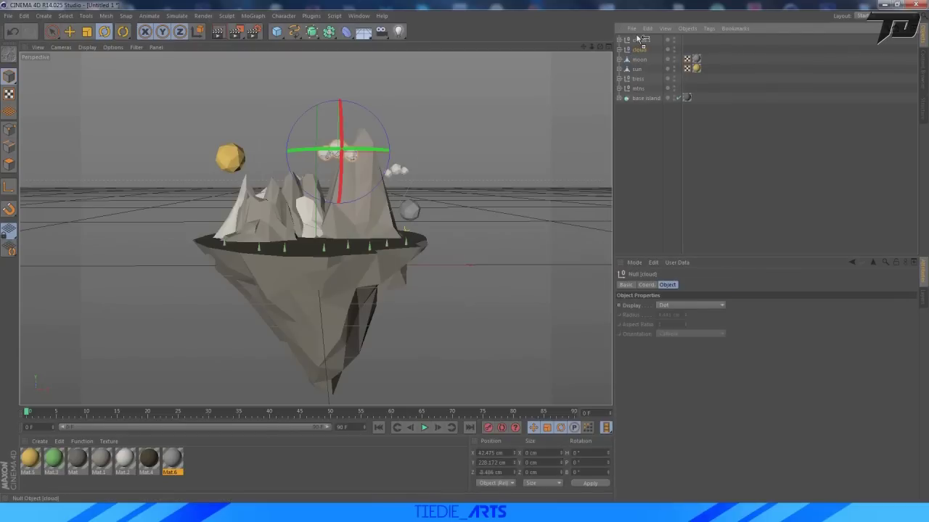
{"action": "left_click_drag", "start_coordinate": [639, 38], "coordinate": [638, 37], "text": "ctrl"}
{"action": "left_click", "coordinate": [71, 32]}
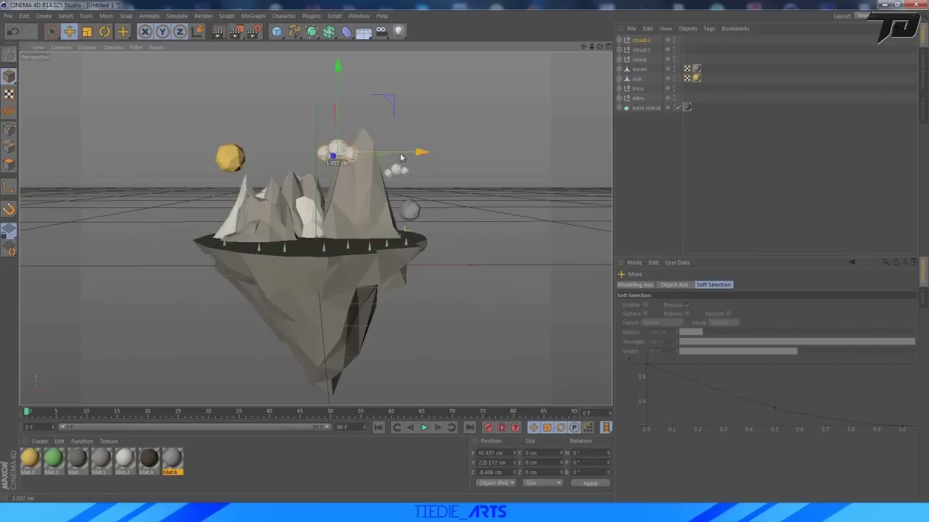
{"action": "left_click_drag", "start_coordinate": [319, 156], "coordinate": [283, 124]}
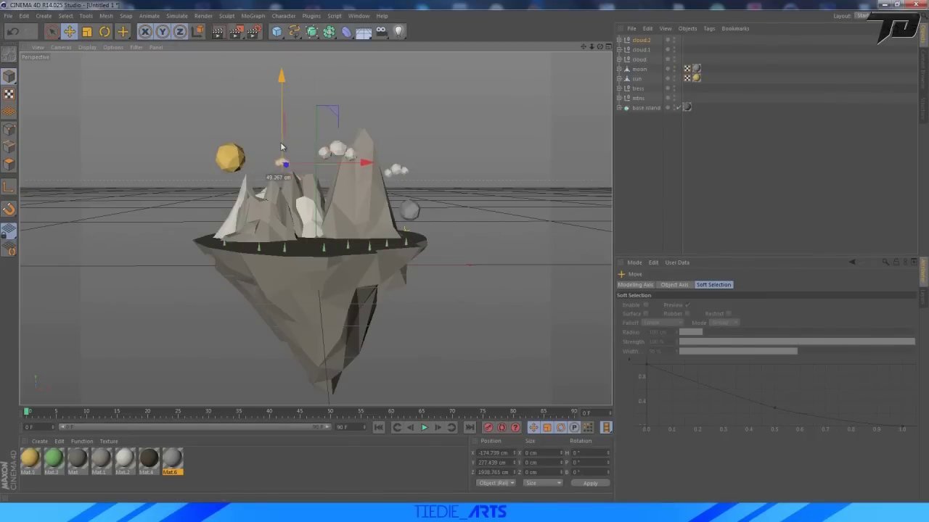
{"action": "left_click_drag", "start_coordinate": [346, 165], "coordinate": [346, 164]}
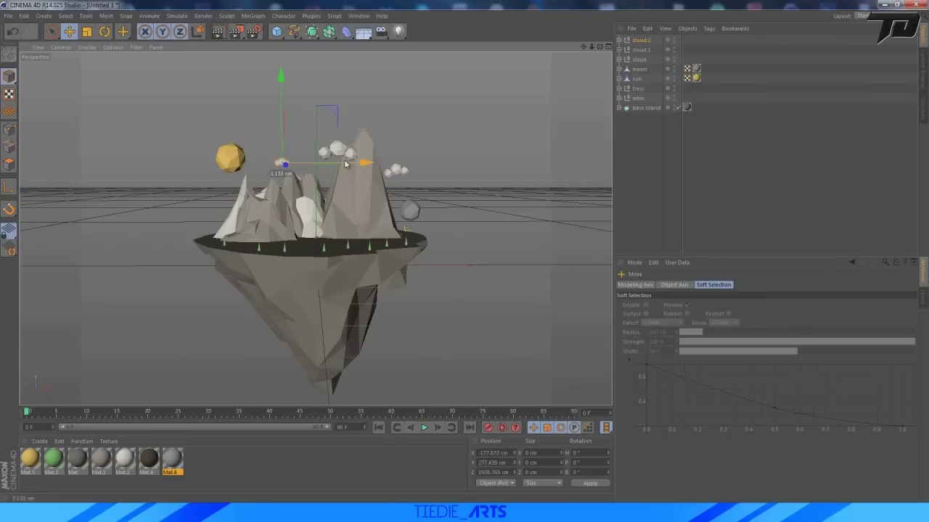
{"action": "left_click", "coordinate": [660, 179]}
Check the day-and-night reference, then duplicate the first cloud and place the copy below the sun at about X -262 cm, Y 112 cm, Z 388 cm
{"action": "left_click", "coordinate": [321, 513]}
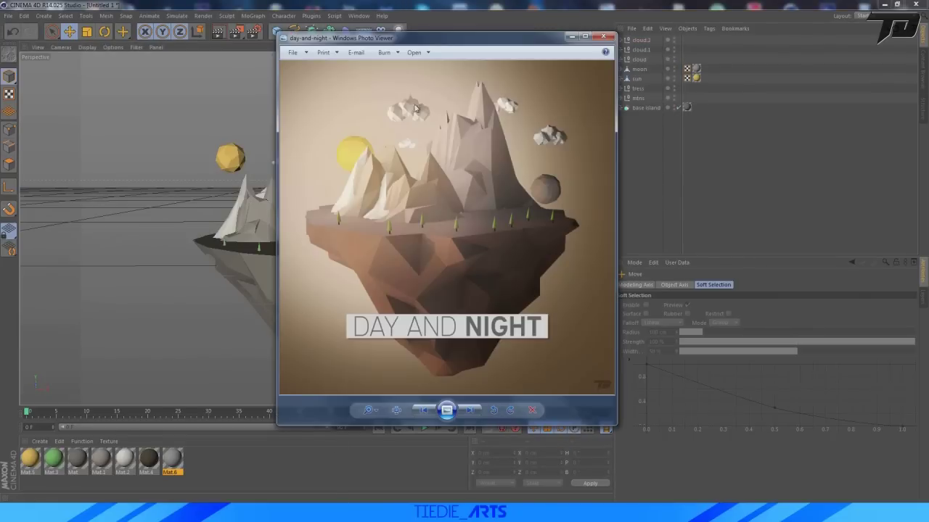
{"action": "left_click", "coordinate": [603, 36]}
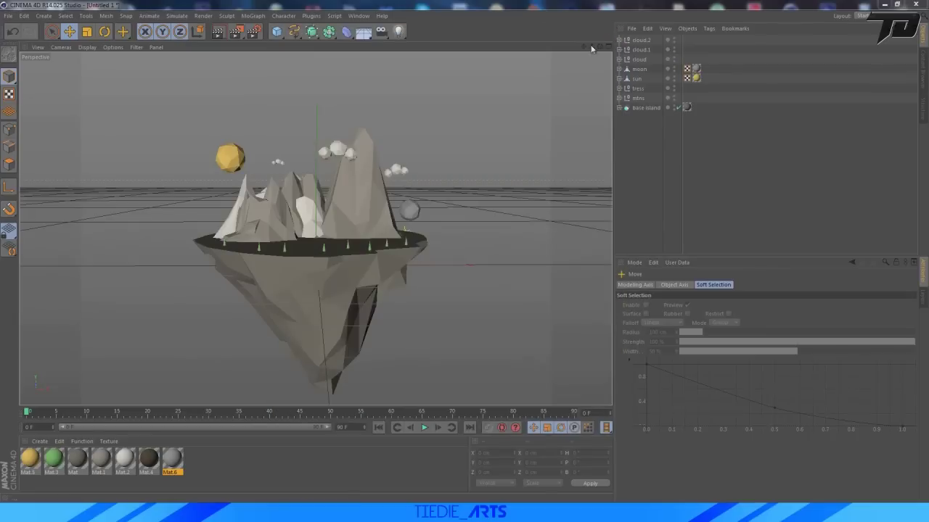
{"action": "left_click", "coordinate": [640, 58]}
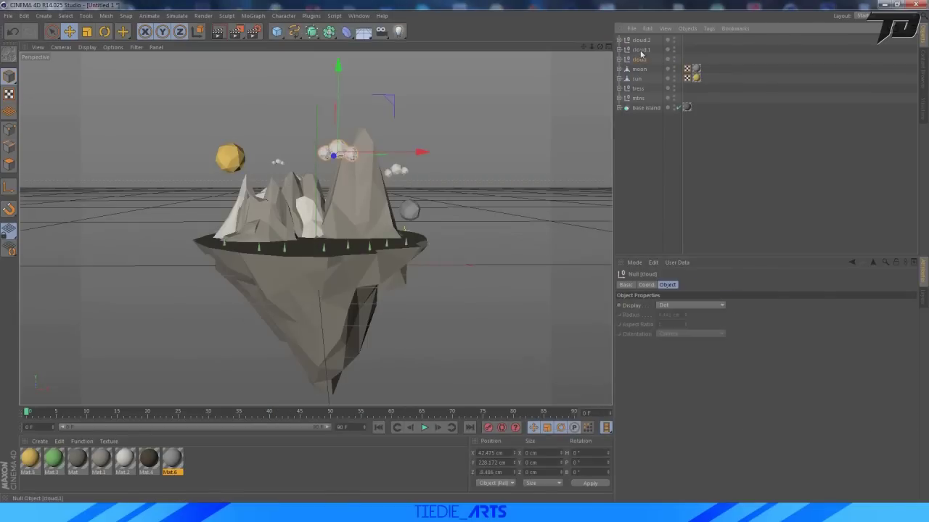
{"action": "left_click_drag", "start_coordinate": [642, 57], "coordinate": [641, 55], "text": "ctrl"}
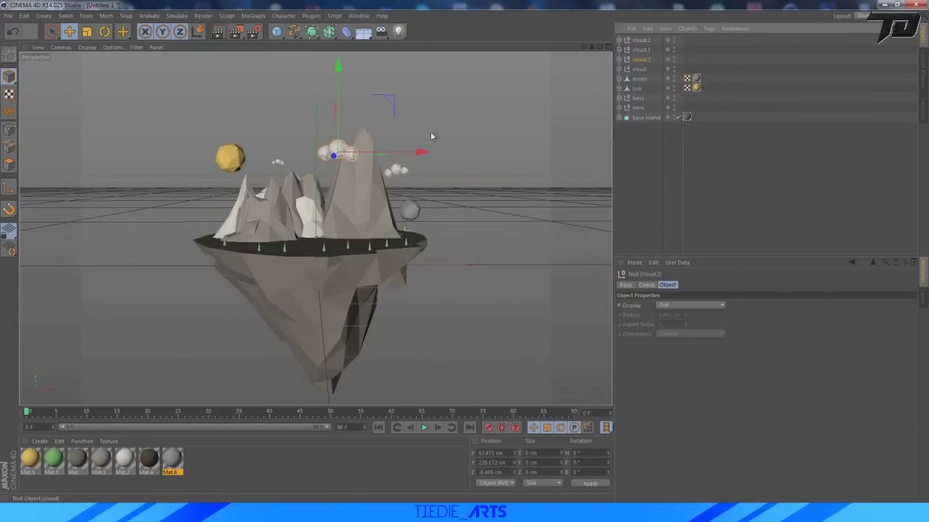
{"action": "left_click_drag", "start_coordinate": [396, 158], "coordinate": [297, 156]}
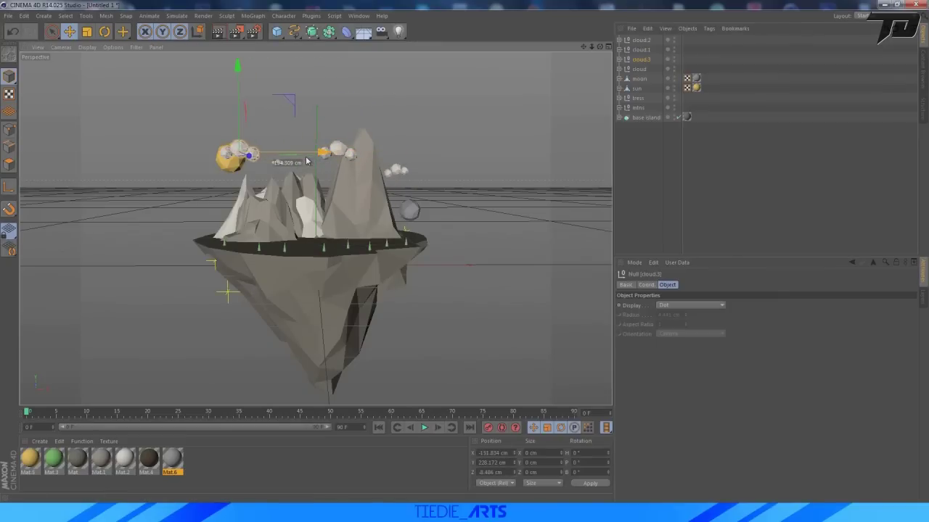
{"action": "left_click_drag", "start_coordinate": [237, 84], "coordinate": [235, 136]}
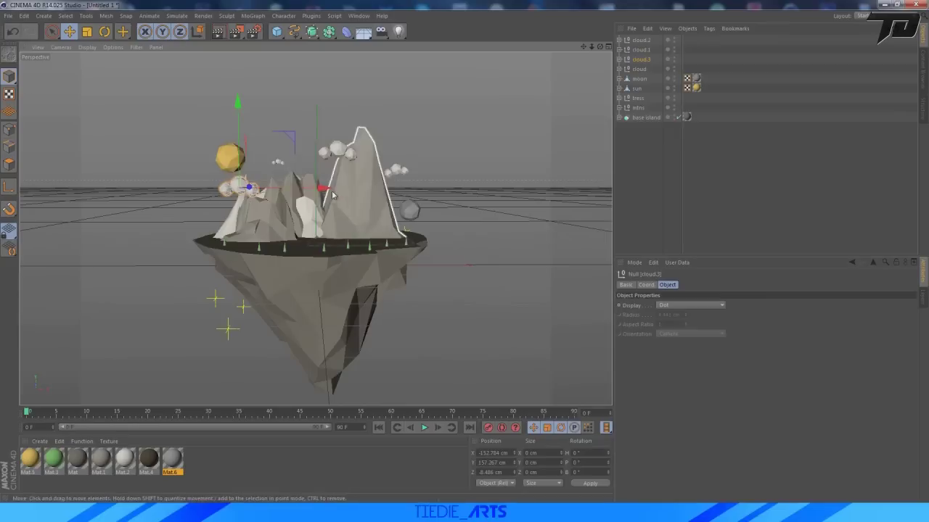
{"action": "left_click_drag", "start_coordinate": [324, 189], "coordinate": [299, 189]}
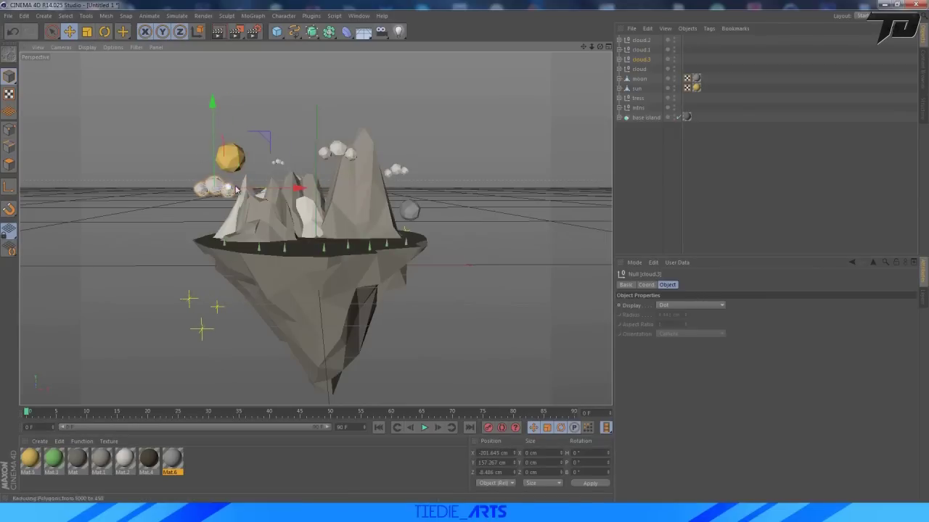
{"action": "mouse_move", "coordinate": [229, 189]}
{"action": "left_mouse_down"}
{"action": "mouse_move", "coordinate": [260, 188]}
{"action": "mouse_move", "coordinate": [216, 190]}
{"action": "mouse_move", "coordinate": [245, 185]}
{"action": "left_mouse_up"}
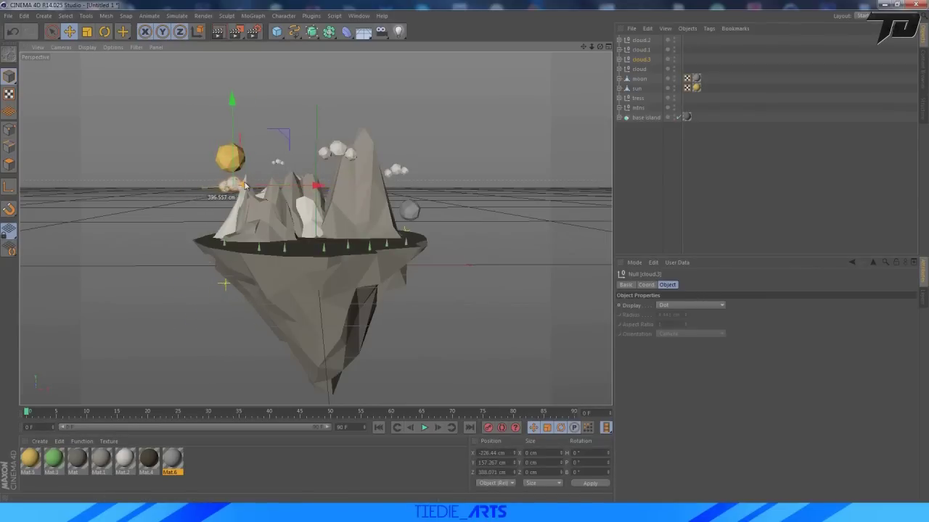
{"action": "left_click_drag", "start_coordinate": [316, 187], "coordinate": [293, 187]}
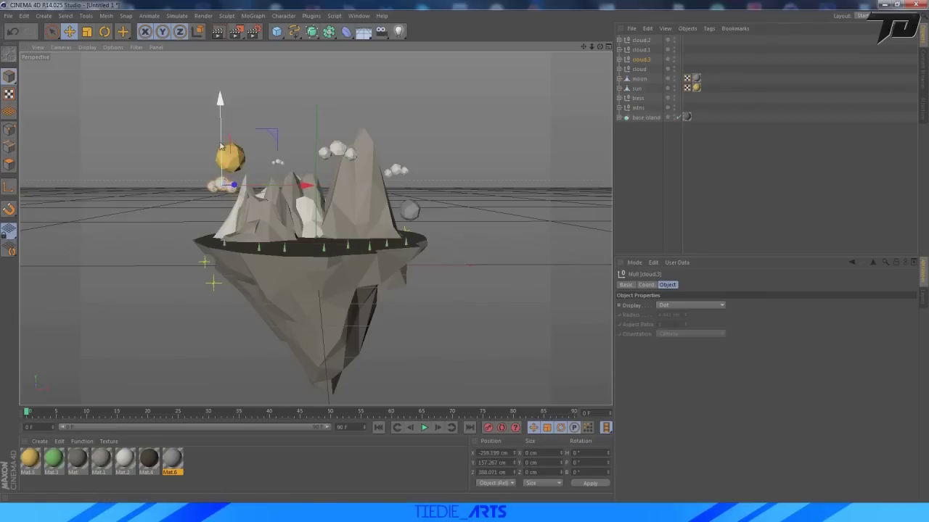
{"action": "left_click_drag", "start_coordinate": [222, 143], "coordinate": [220, 158]}
{"action": "mouse_move", "coordinate": [288, 204]}
{"action": "left_mouse_down"}
{"action": "mouse_move", "coordinate": [435, 204]}
{"action": "mouse_move", "coordinate": [286, 198]}
{"action": "left_mouse_up"}
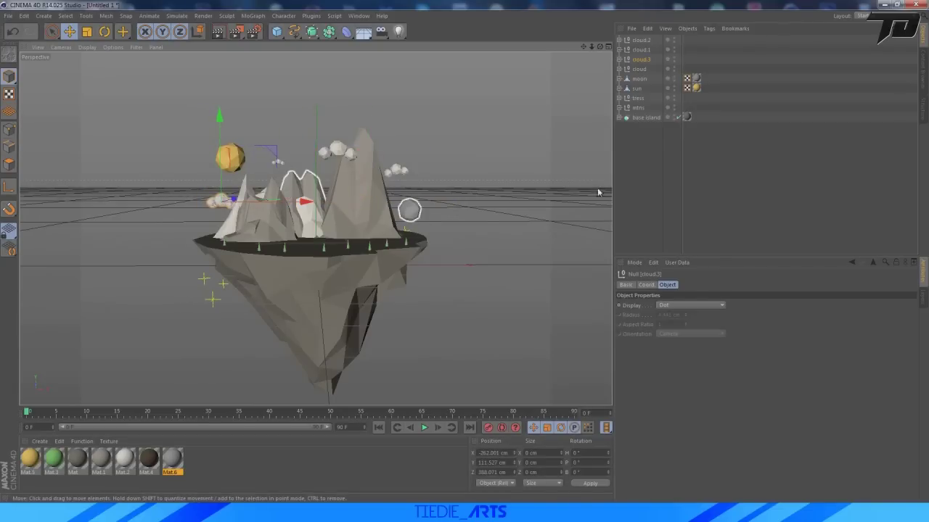
{"action": "left_click", "coordinate": [650, 153]}
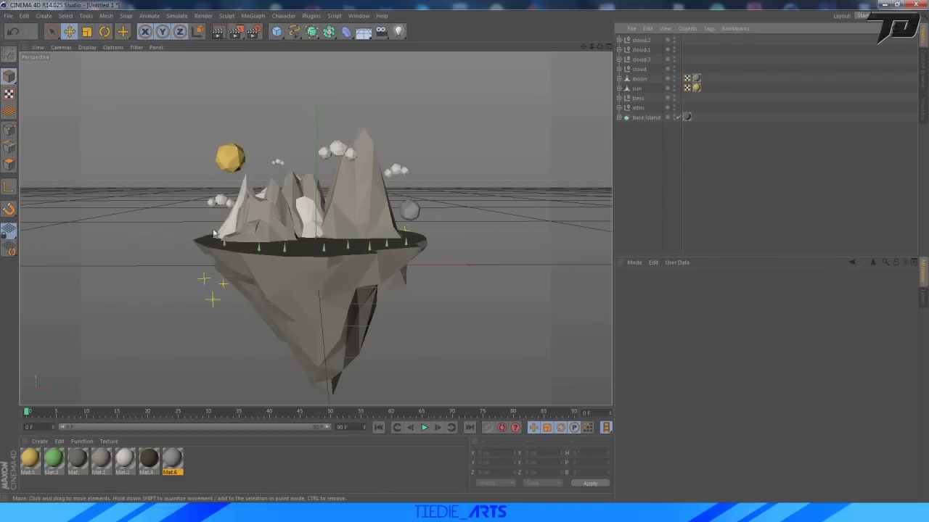
Frame the whole floating island in the perspective view and add a camera from that viewpoint
{"action": "mouse_move", "coordinate": [584, 46]}
{"action": "left_mouse_down"}
{"action": "mouse_move", "coordinate": [582, 28]}
{"action": "mouse_move", "coordinate": [587, 41]}
{"action": "left_mouse_up"}
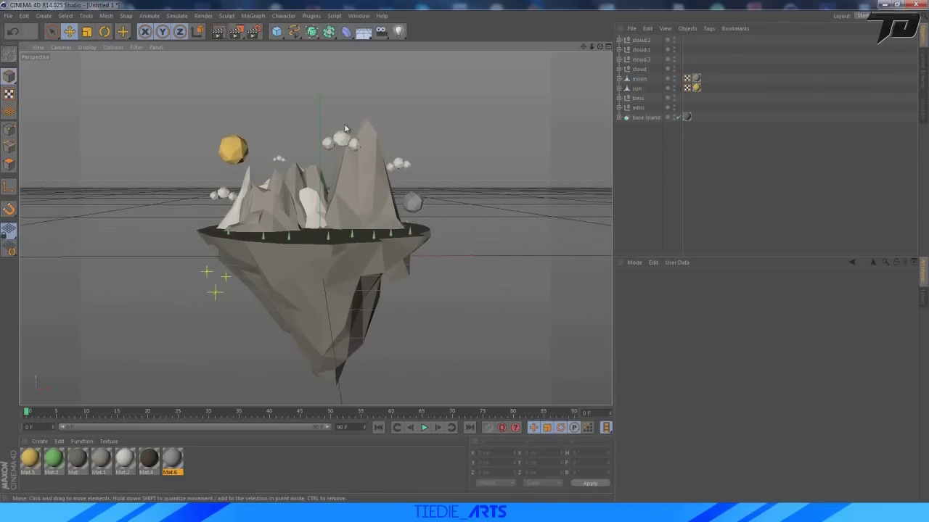
{"action": "left_click", "coordinate": [381, 31]}
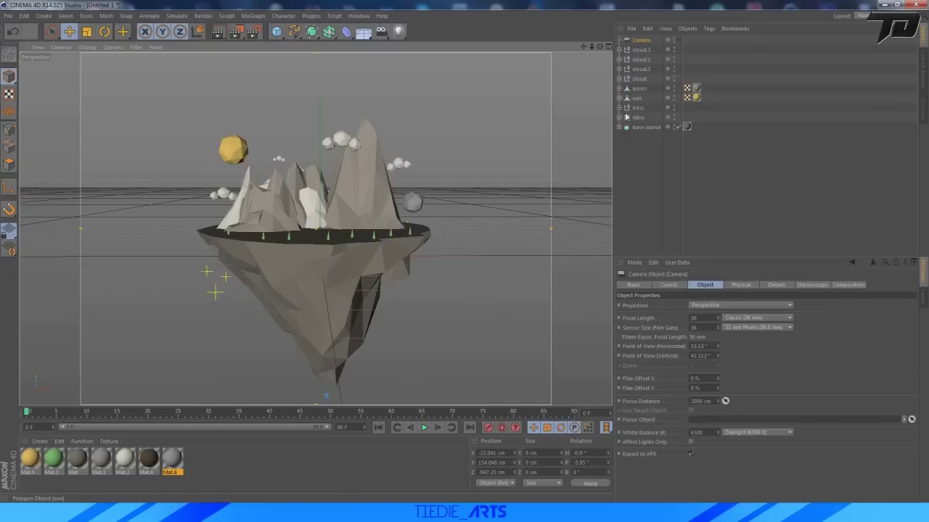
Add a Physical Sky to the scene and set its time of day to 19:00:00
{"action": "left_click", "coordinate": [363, 33]}
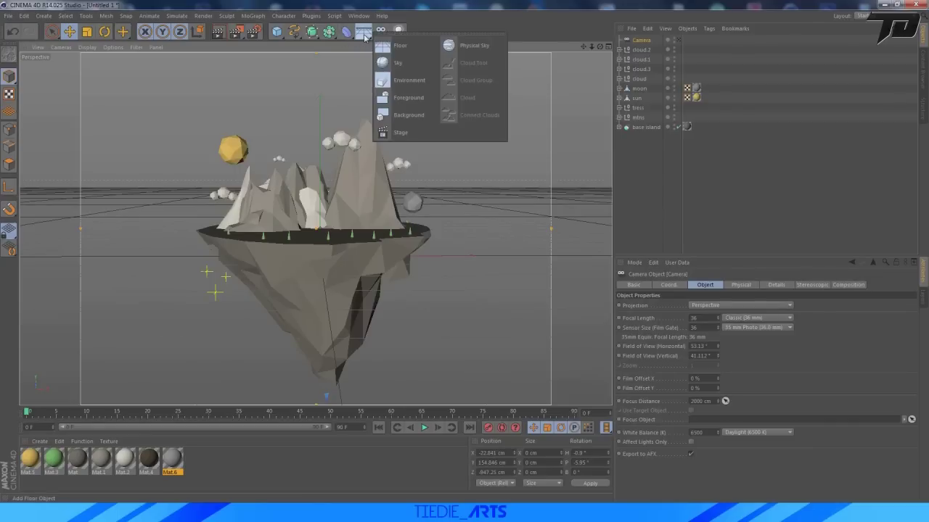
{"action": "left_click", "coordinate": [470, 46]}
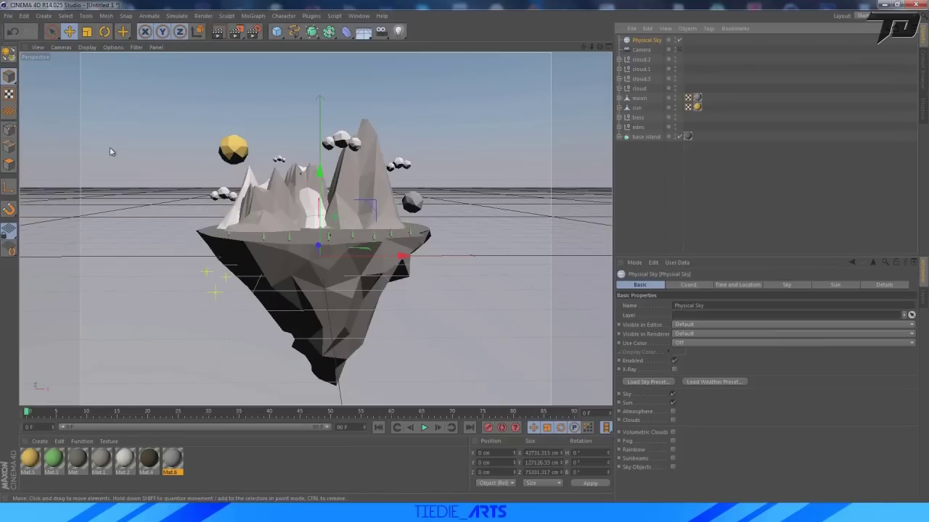
{"action": "left_click", "coordinate": [739, 285]}
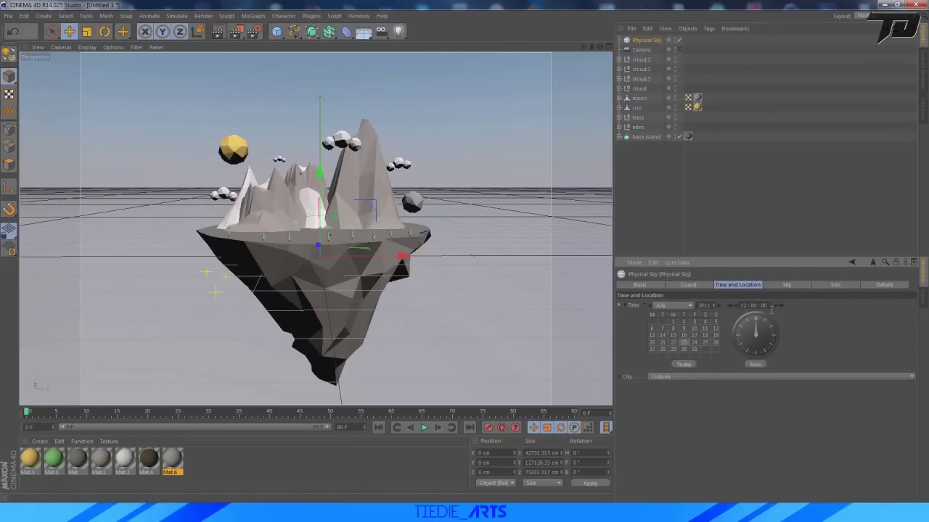
{"action": "left_click", "coordinate": [780, 305]}
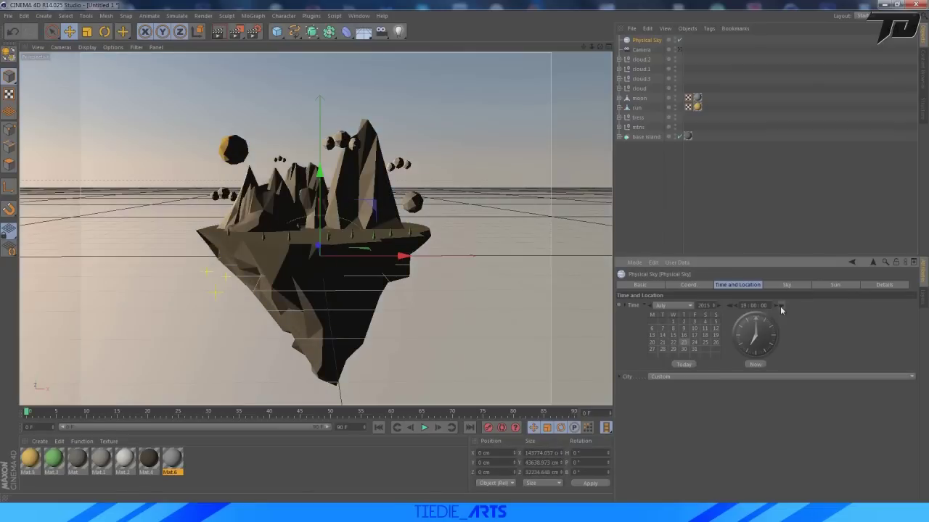
Rotate the Physical Sky's heading to about 15.2° to turn the sunlight across the island
{"action": "left_click", "coordinate": [105, 31]}
{"action": "left_click", "coordinate": [306, 268]}
{"action": "left_click_drag", "start_coordinate": [306, 269], "coordinate": [323, 219]}
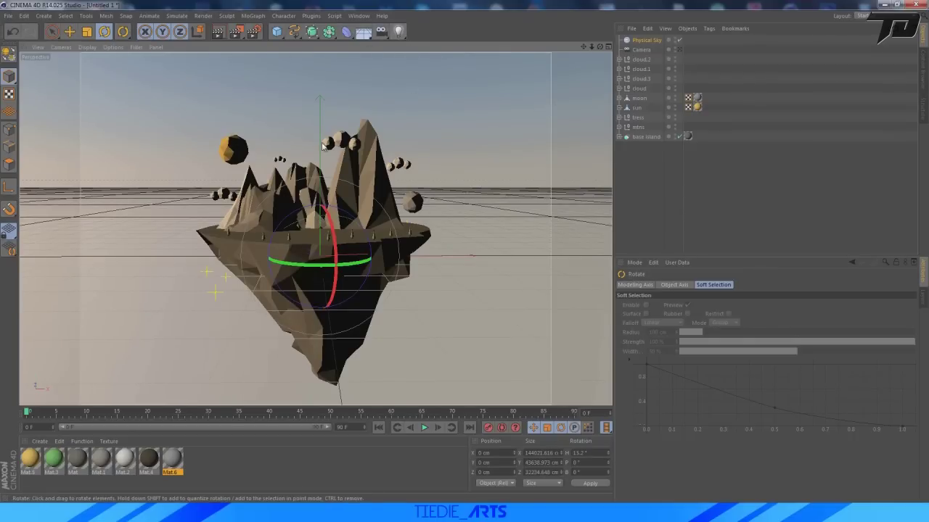
Add a light and place it beside the sun at about X -213 cm, Y 180 cm, Z -8 cm
{"action": "left_click", "coordinate": [399, 32]}
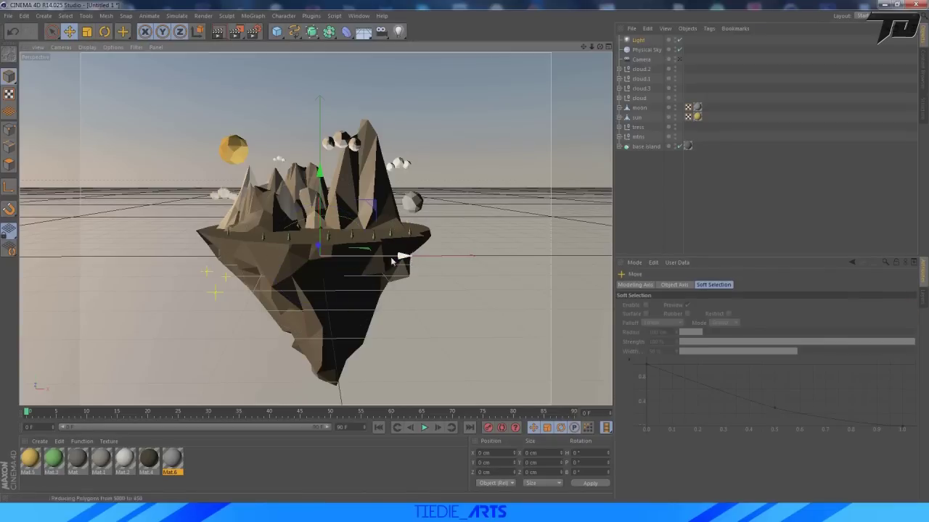
{"action": "left_click", "coordinate": [177, 255]}
{"action": "left_click_drag", "start_coordinate": [174, 172], "coordinate": [193, 107]}
{"action": "mouse_move", "coordinate": [196, 172]}
{"action": "left_mouse_down"}
{"action": "mouse_move", "coordinate": [290, 174]}
{"action": "mouse_move", "coordinate": [227, 178]}
{"action": "left_mouse_up"}
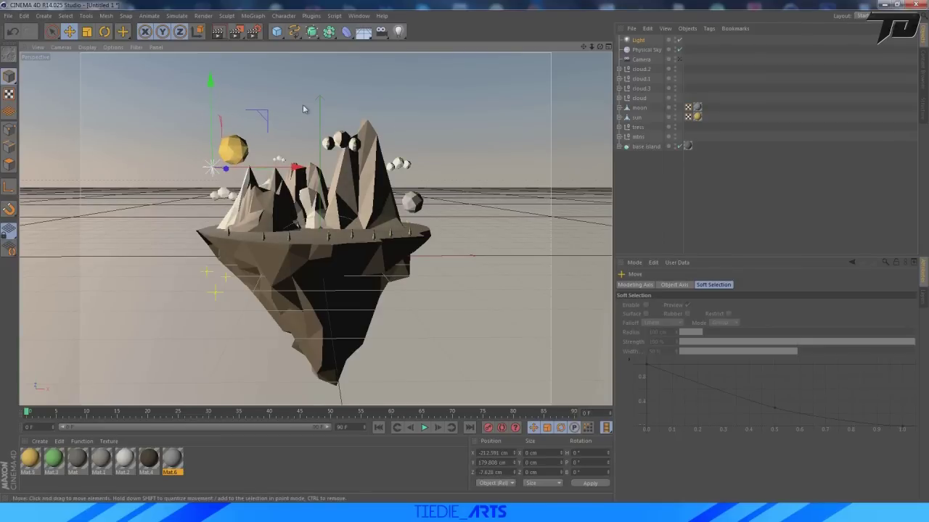
Set the render output size to 1500 × 1500 pixels in the render settings
{"action": "left_click", "coordinate": [253, 32]}
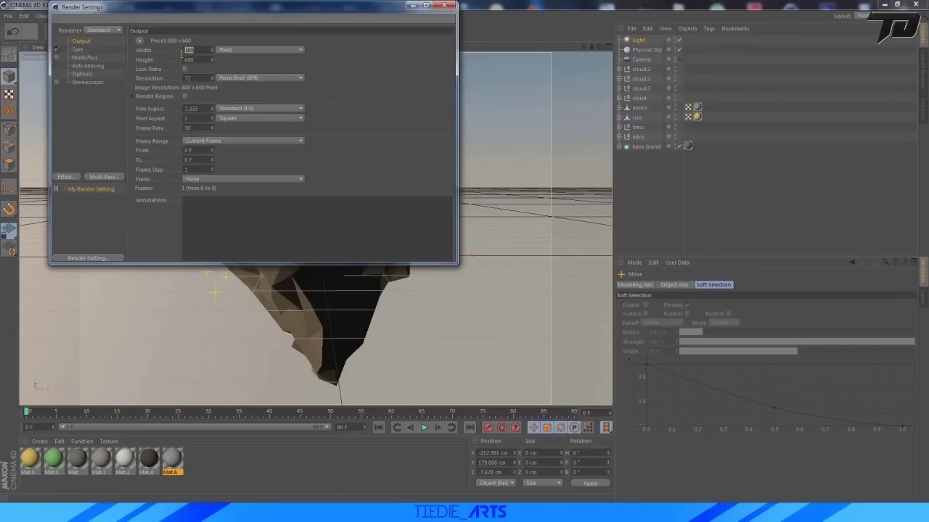
{"action": "type", "text": "1500"}
{"action": "key", "text": "Tab"}
{"action": "type", "text": "1"}
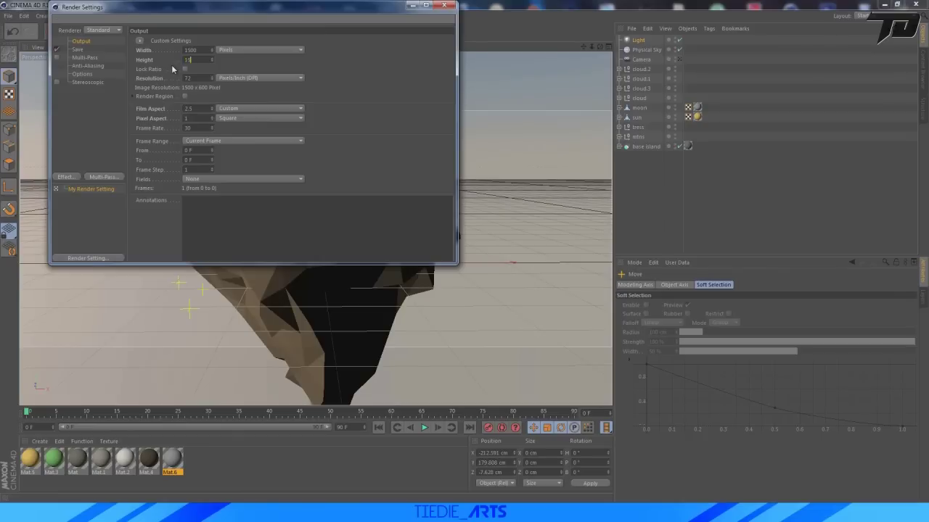
{"action": "type", "text": "500"}
Set the render to save to the desktop as tut in PNG format with an alpha channel
{"action": "left_click", "coordinate": [78, 50]}
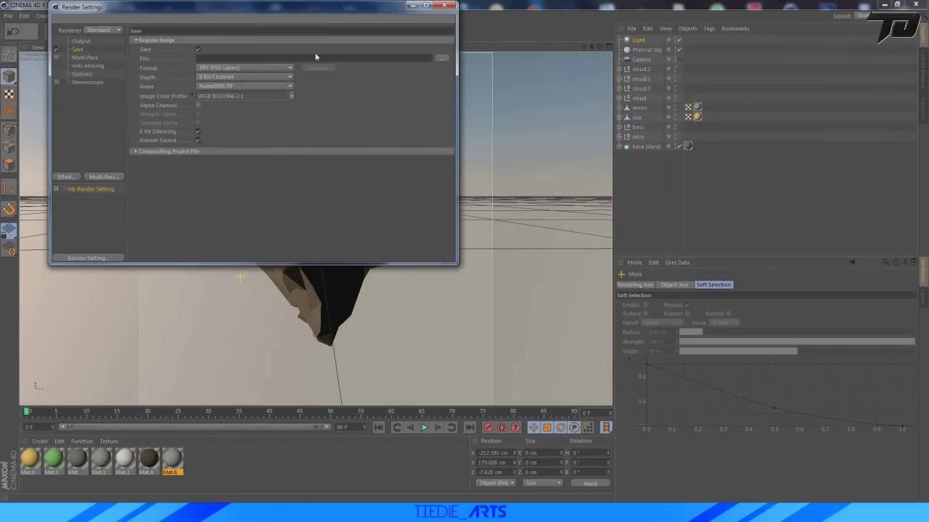
{"action": "left_click", "coordinate": [441, 58]}
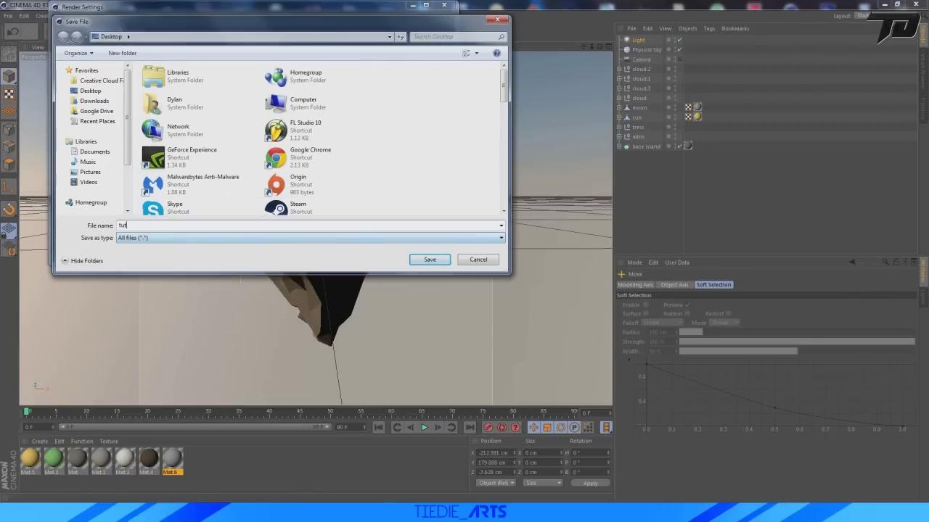
{"action": "left_click", "coordinate": [429, 259]}
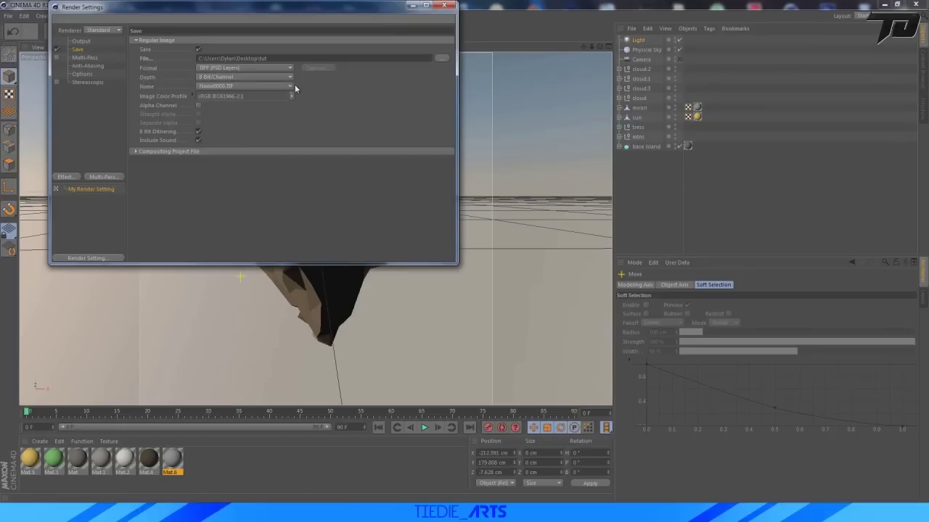
{"action": "left_click", "coordinate": [267, 68]}
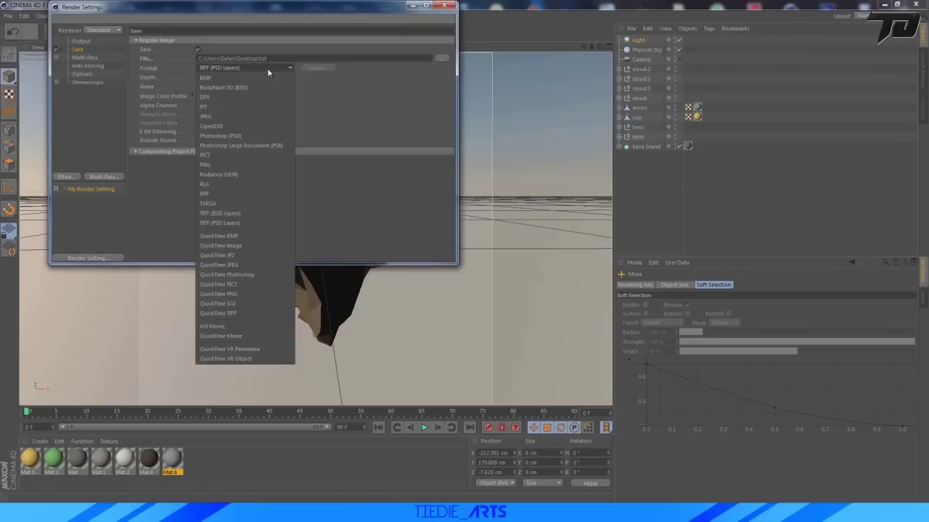
{"action": "left_click", "coordinate": [218, 166]}
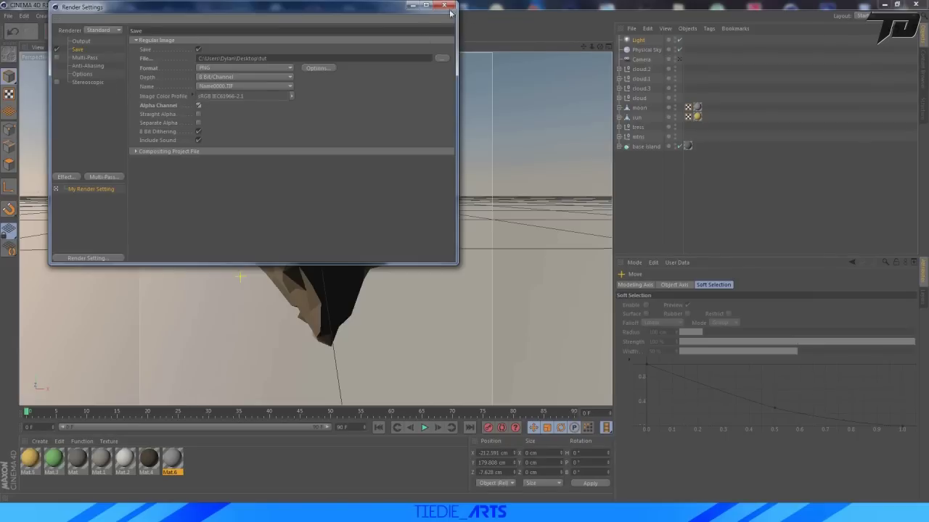
Add the Ambient Occlusion and Global Illumination effects to the render settings and close them
{"action": "left_click", "coordinate": [64, 177]}
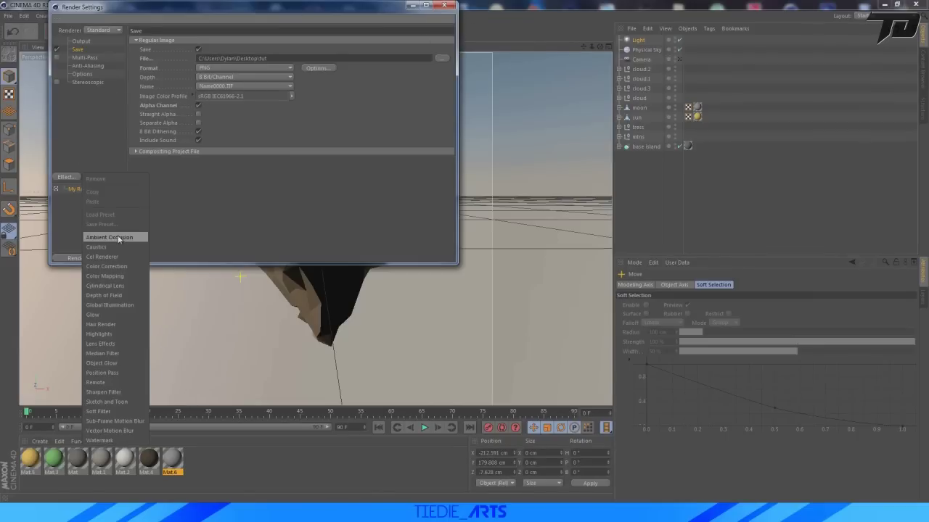
{"action": "left_click", "coordinate": [116, 238]}
{"action": "left_click", "coordinate": [65, 177]}
{"action": "left_click", "coordinate": [110, 295]}
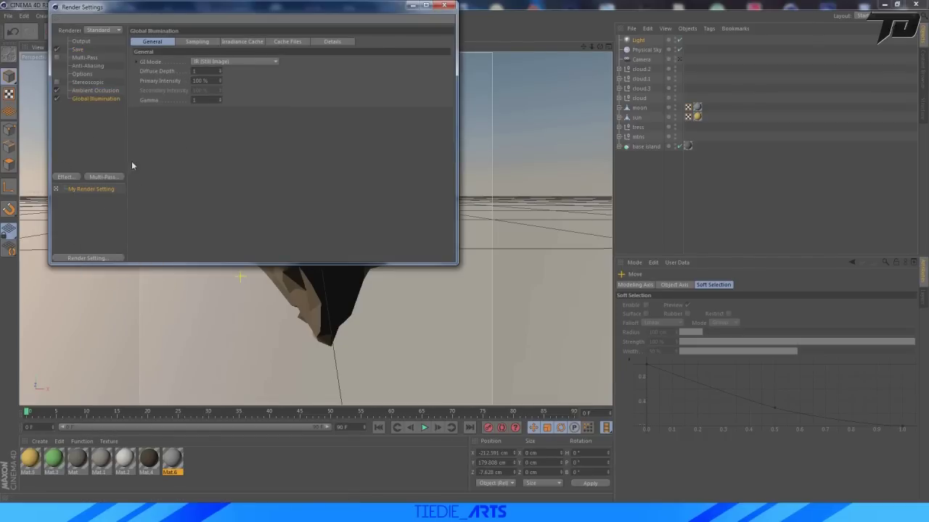
{"action": "left_click", "coordinate": [444, 5]}
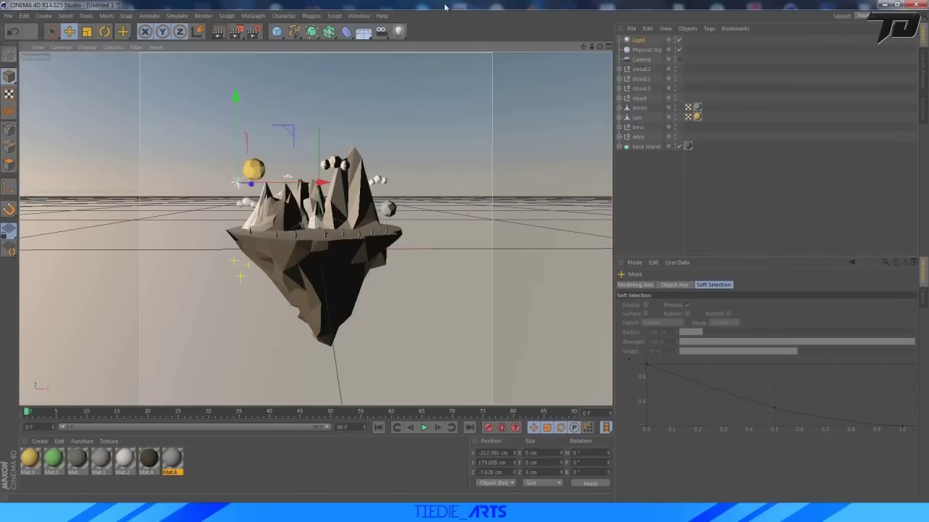
Enlarge the island within the square render frame and render a preview in the perspective view
{"action": "left_click_drag", "start_coordinate": [591, 47], "coordinate": [622, 47]}
{"action": "key", "text": "ctrl+r"}
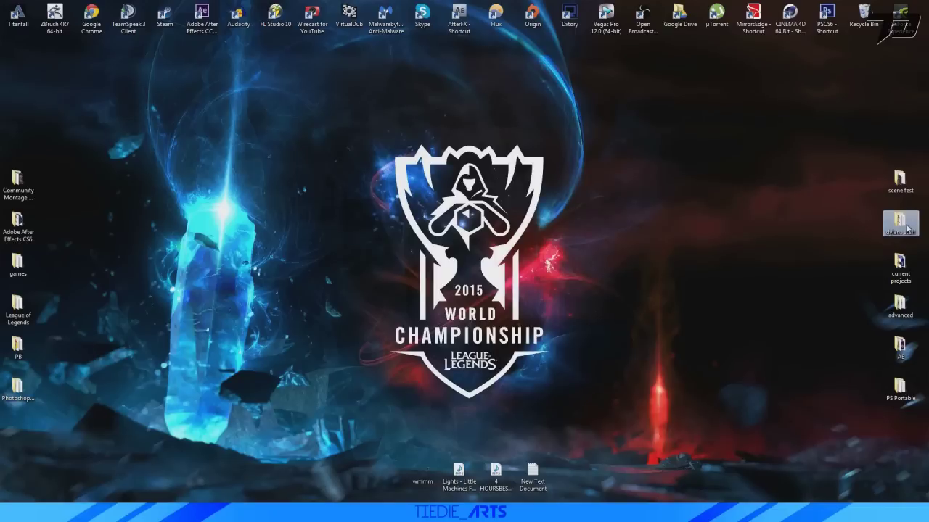
Open the day-and-night image from the portfolio folder, compare it side by side with the preview render, and close it
{"action": "double_click", "coordinate": [900, 221]}
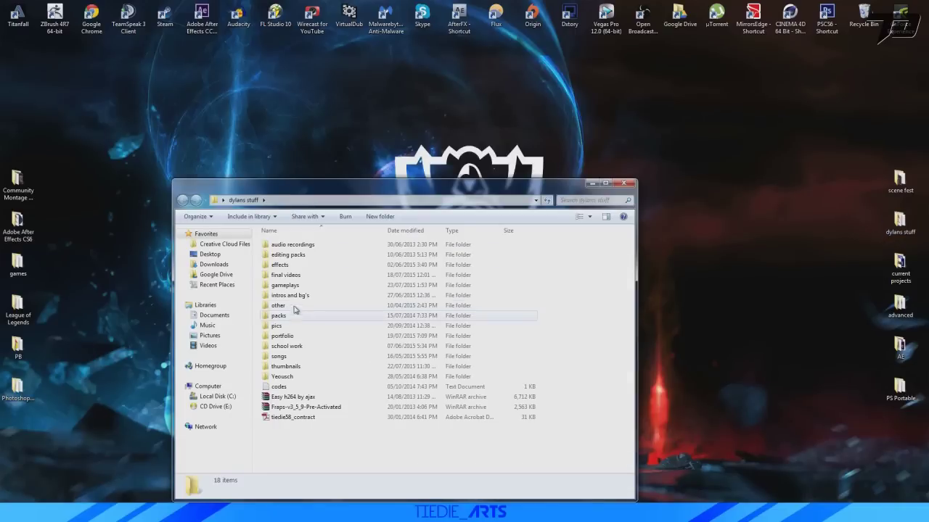
{"action": "double_click", "coordinate": [283, 336]}
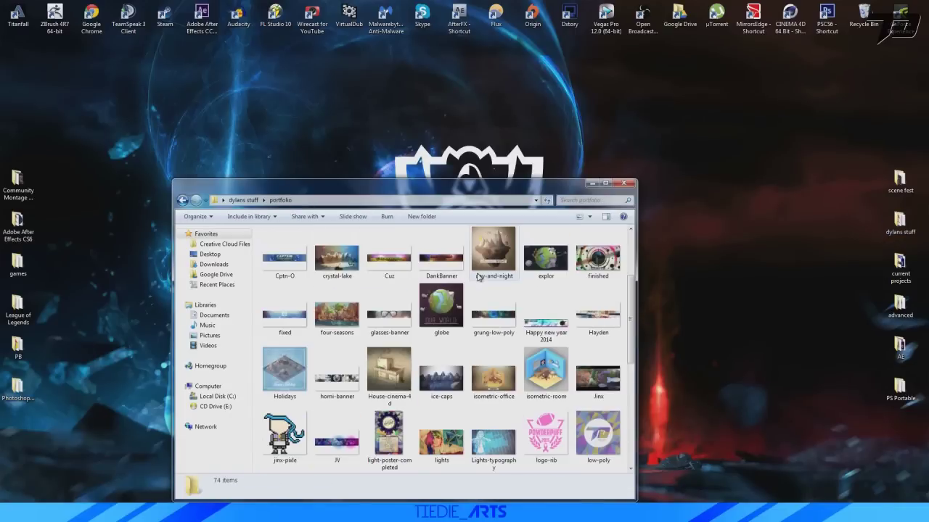
{"action": "left_click", "coordinate": [499, 367]}
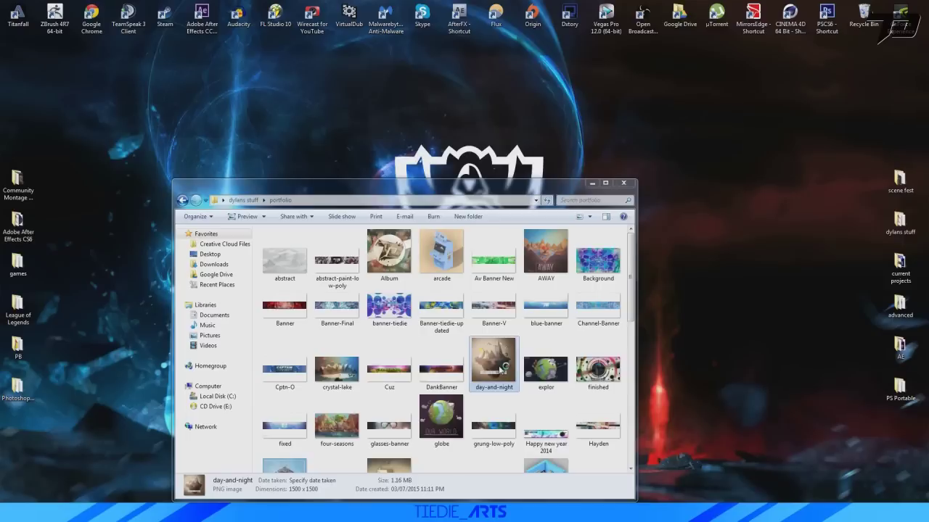
{"action": "double_click", "coordinate": [500, 369]}
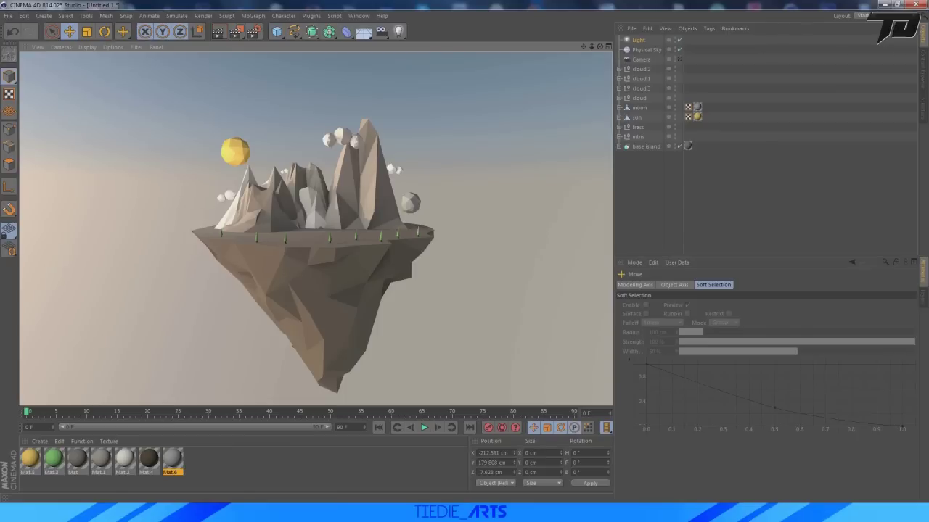
{"action": "left_click", "coordinate": [384, 513]}
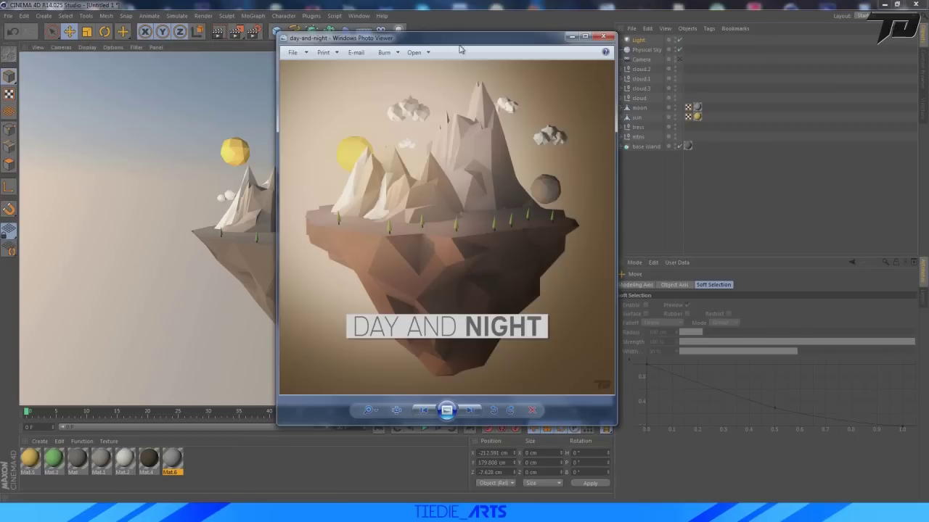
{"action": "left_click_drag", "start_coordinate": [448, 45], "coordinate": [692, 56]}
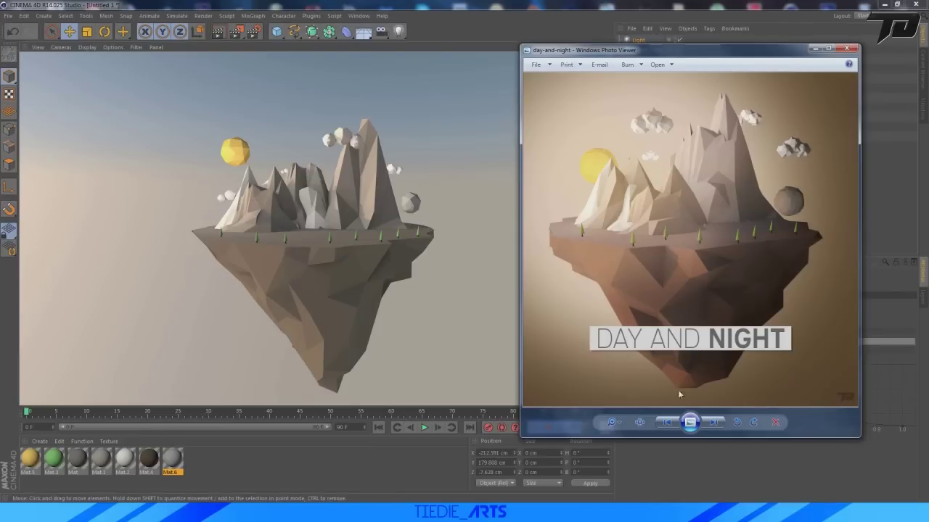
{"action": "left_click", "coordinate": [846, 48]}
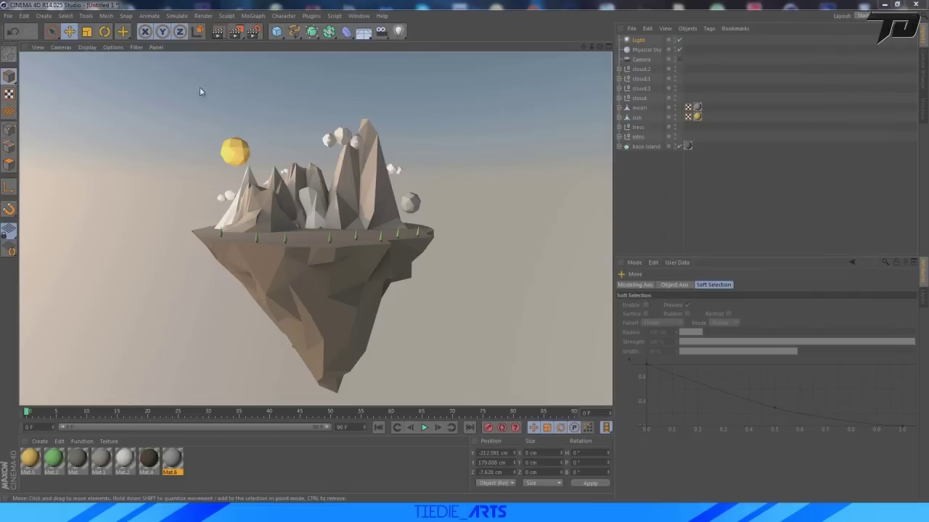
Render the scene to the Picture Viewer, then open the saved tut image from the desktop in Photoshop
{"action": "left_click", "coordinate": [244, 34]}
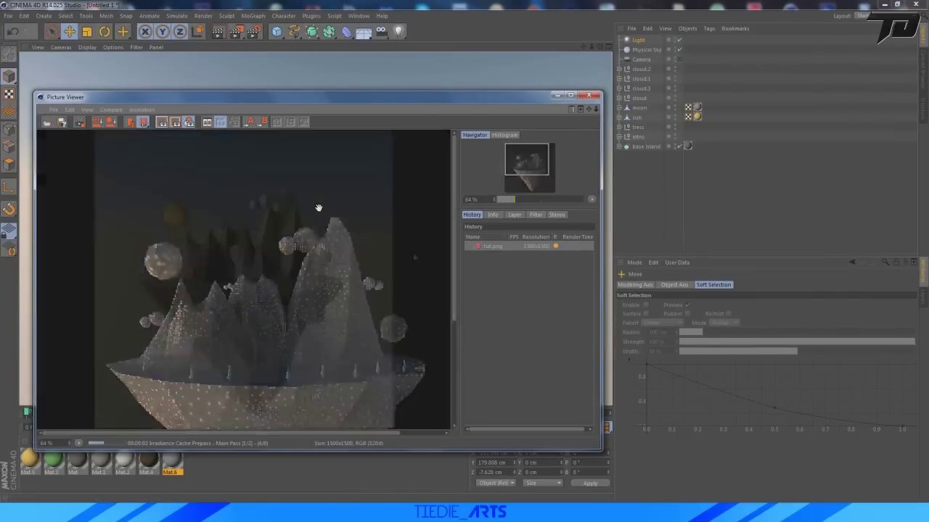
{"action": "scroll", "coordinate": [317, 208], "scroll_direction": "down", "scroll_amount": 4}
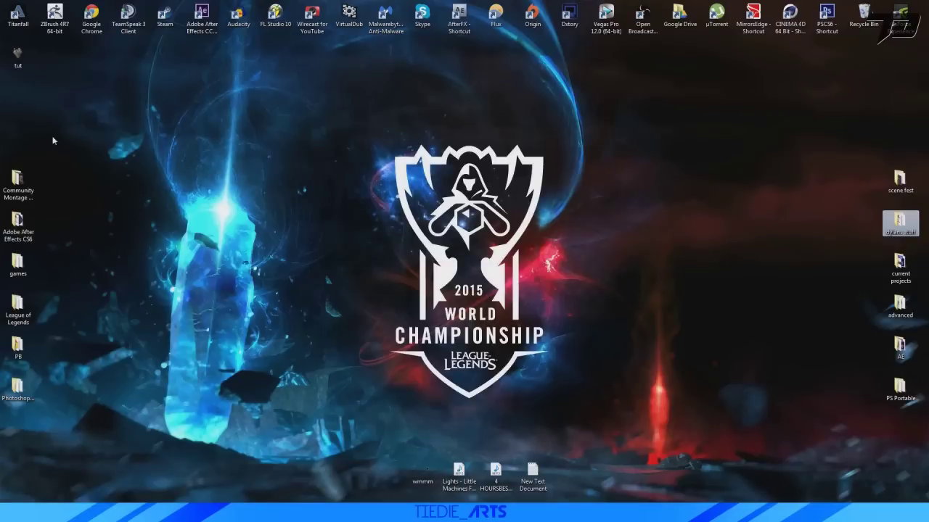
{"action": "left_click_drag", "start_coordinate": [18, 55], "coordinate": [391, 450]}
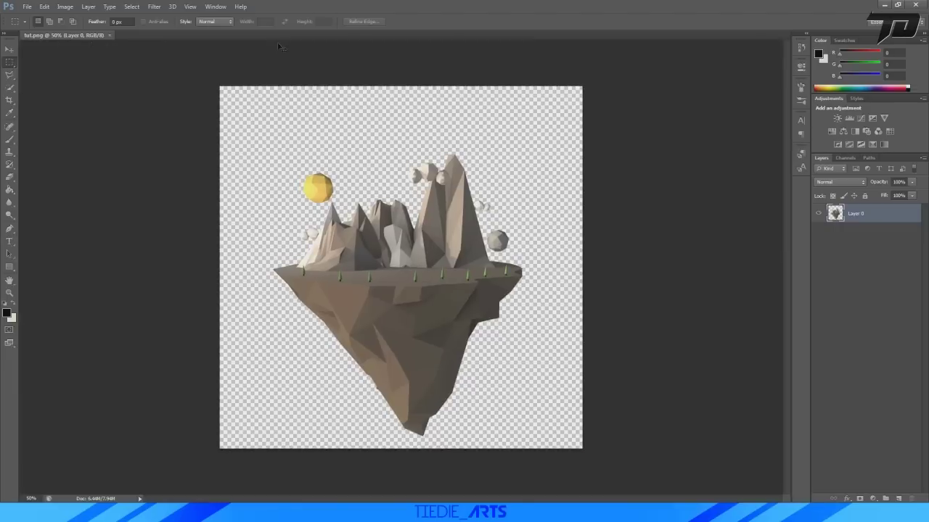
Place one horizontal and one vertical guide crossing near the middle of the canvas
{"action": "left_click_drag", "start_coordinate": [287, 45], "coordinate": [300, 272]}
{"action": "left_click_drag", "start_coordinate": [24, 353], "coordinate": [401, 339]}
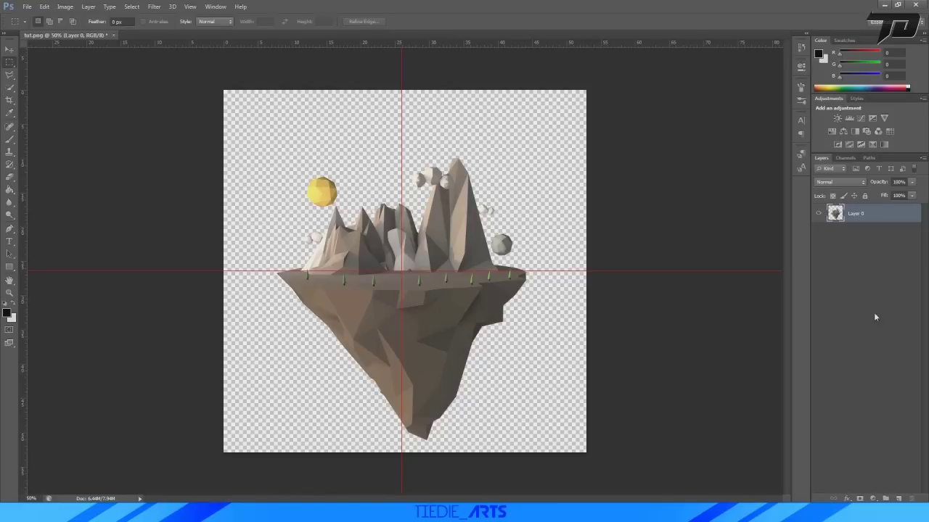
Create a new layer beneath the island layer and paint it entirely black with a large brush
{"action": "left_click", "coordinate": [899, 498]}
{"action": "left_click_drag", "start_coordinate": [865, 215], "coordinate": [870, 243]}
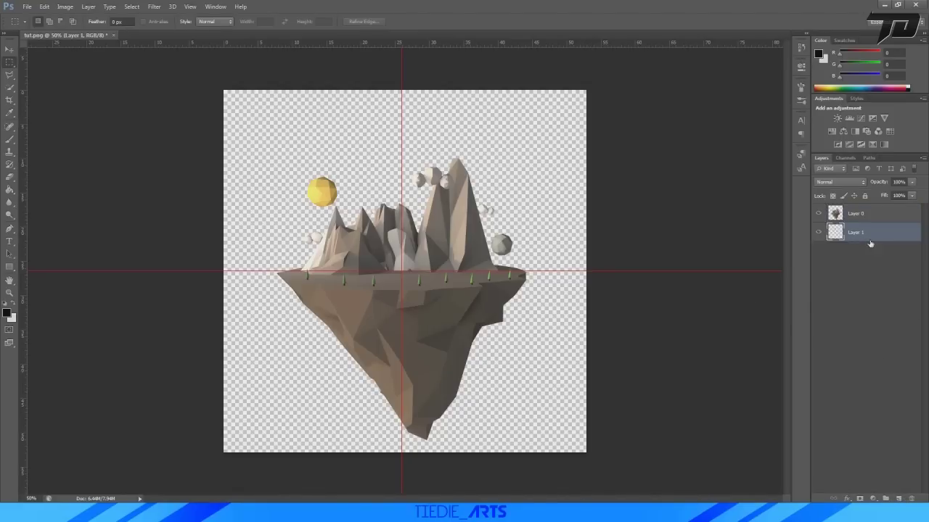
{"action": "left_click", "coordinate": [10, 140]}
{"action": "mouse_move", "coordinate": [100, 129]}
{"action": "left_mouse_down"}
{"action": "mouse_move", "coordinate": [290, 51]}
{"action": "mouse_move", "coordinate": [695, 63]}
{"action": "mouse_move", "coordinate": [719, 123]}
{"action": "mouse_move", "coordinate": [247, 341]}
{"action": "mouse_move", "coordinate": [559, 394]}
{"action": "mouse_move", "coordinate": [442, 449]}
{"action": "mouse_move", "coordinate": [211, 435]}
{"action": "left_mouse_up"}
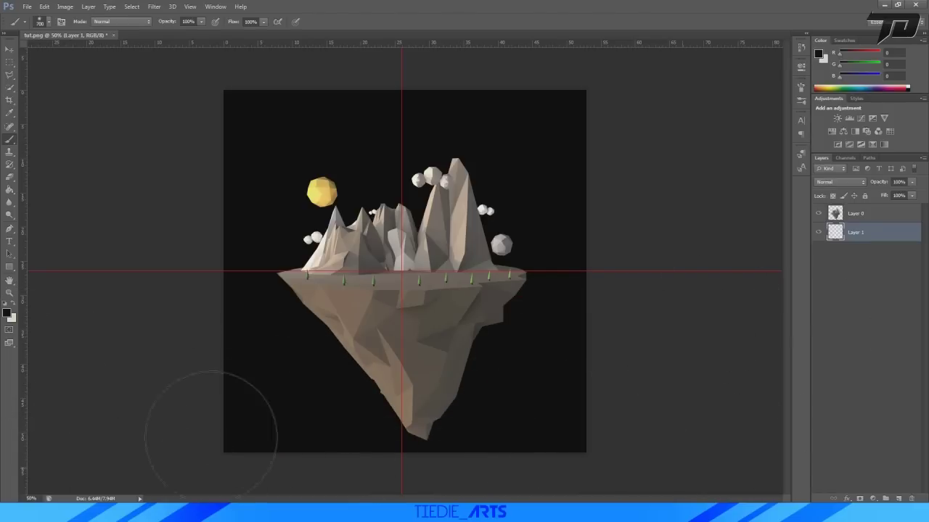
Scale the island layer proportionally to about 109% and move it up to about X 696.5 px, Y 772 px
{"action": "left_click", "coordinate": [860, 214]}
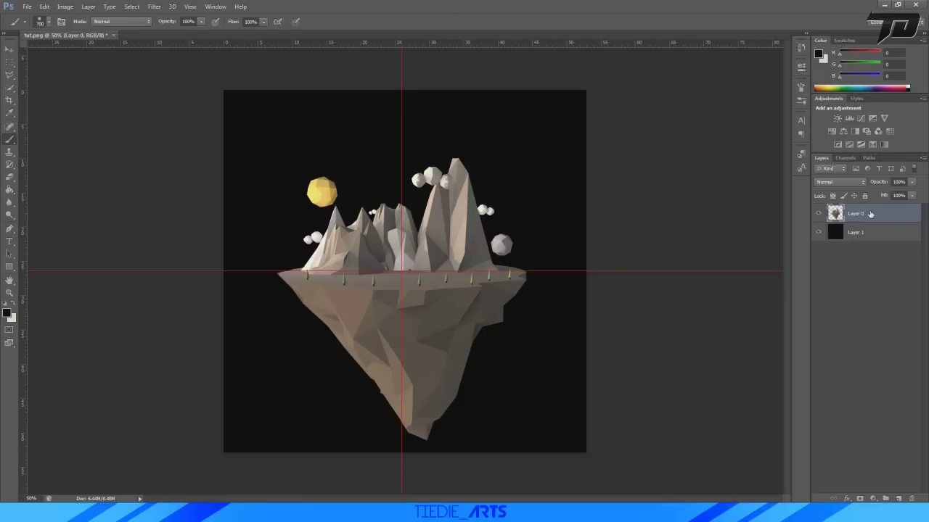
{"action": "key", "text": "ctrl+t"}
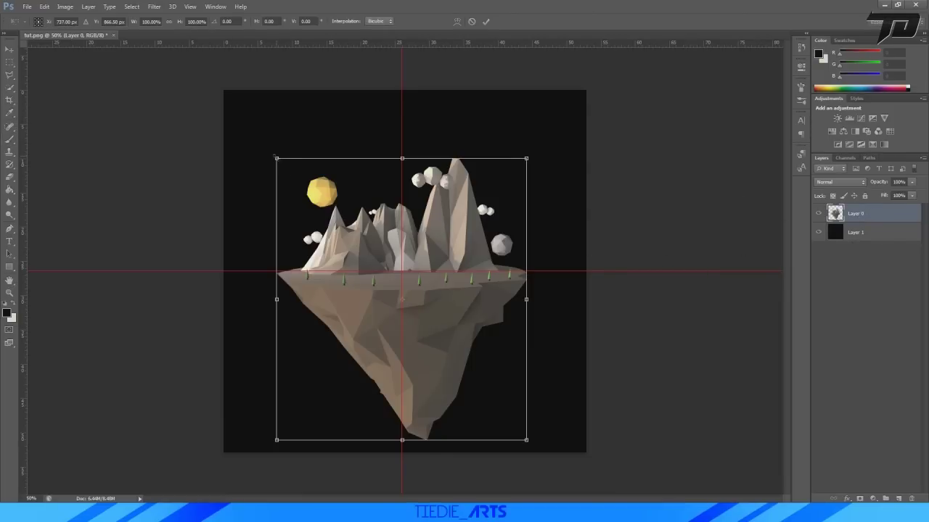
{"action": "left_click_drag", "start_coordinate": [276, 157], "coordinate": [254, 133], "text": "shift"}
{"action": "mouse_move", "coordinate": [345, 308]}
{"action": "left_mouse_down"}
{"action": "mouse_move", "coordinate": [346, 289]}
{"action": "mouse_move", "coordinate": [348, 297]}
{"action": "left_mouse_up"}
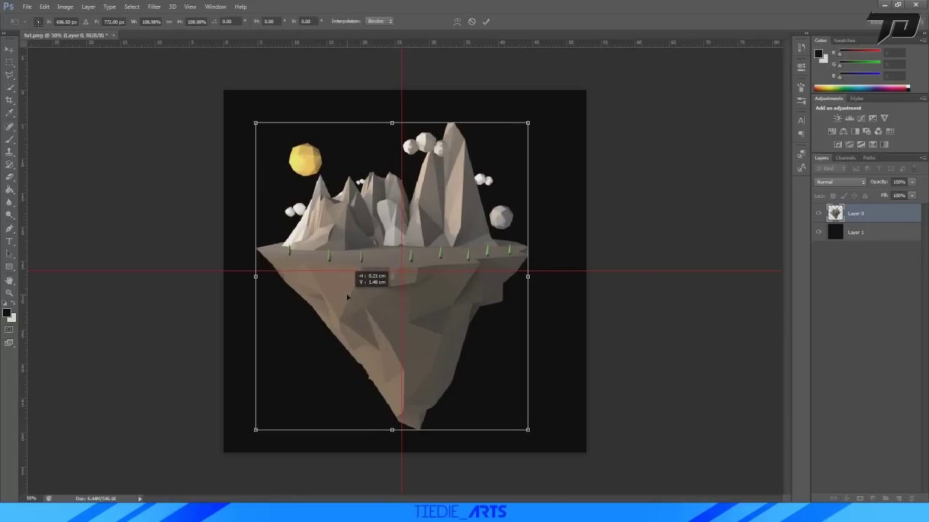
{"action": "left_click", "coordinate": [486, 22]}
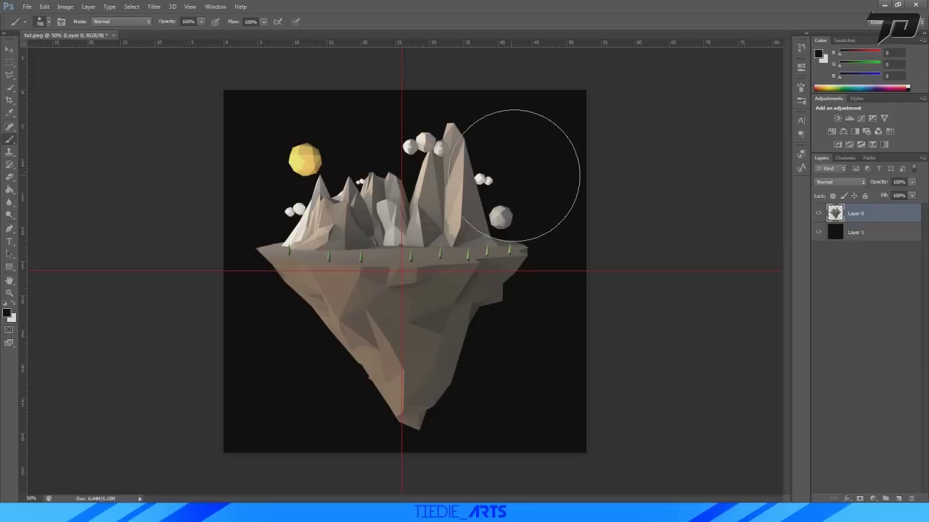
Create a new layer above the island, load the island's outline as a selection and set the foreground colour to white
{"action": "left_click", "coordinate": [898, 500]}
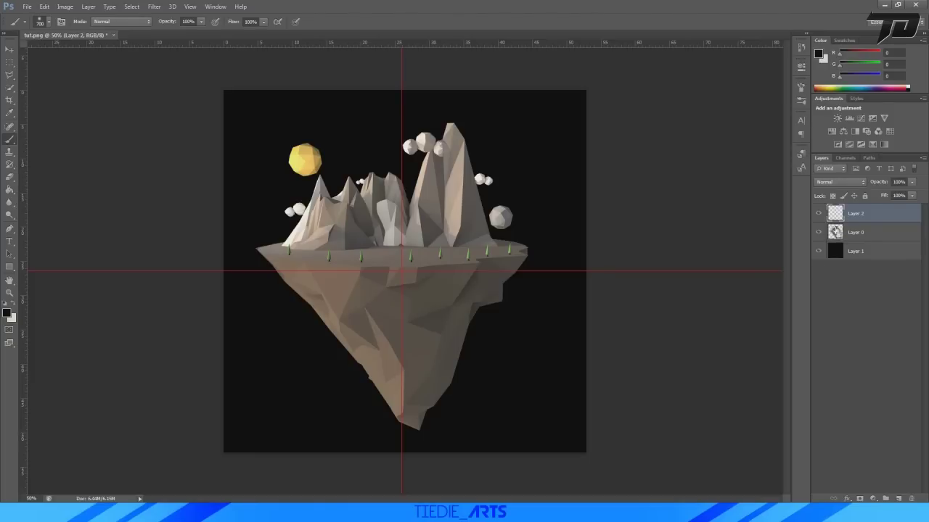
{"action": "left_click", "coordinate": [836, 232], "text": "ctrl"}
{"action": "left_click", "coordinate": [7, 313]}
{"action": "left_click_drag", "start_coordinate": [138, 332], "coordinate": [118, 303]}
{"action": "left_click", "coordinate": [346, 300]}
Brush soft white light over the sun and the mountains beside it, using a 1000 px and an 800 px brush
{"action": "scroll", "coordinate": [293, 269], "scroll_direction": "down", "scroll_amount": 3, "text": "alt"}
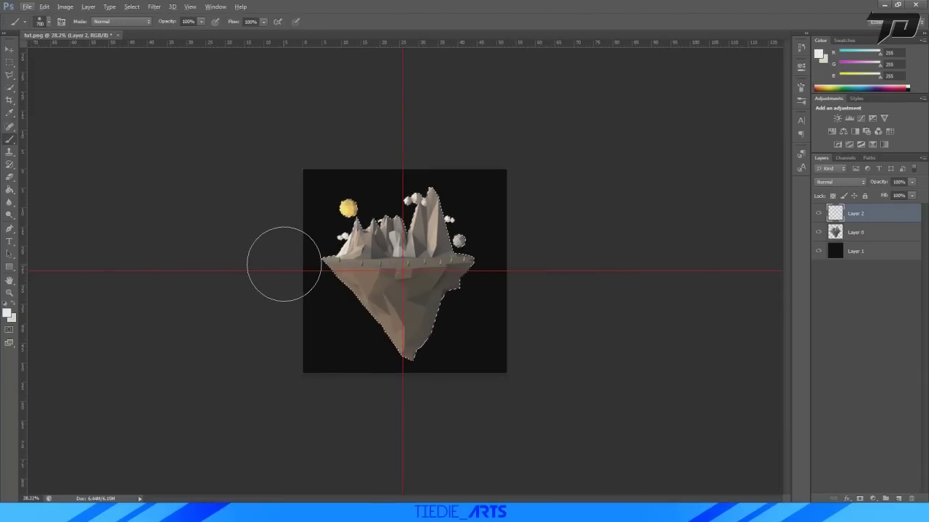
{"action": "key", "text": "bracketright"}
{"action": "key", "text": "bracketright"}
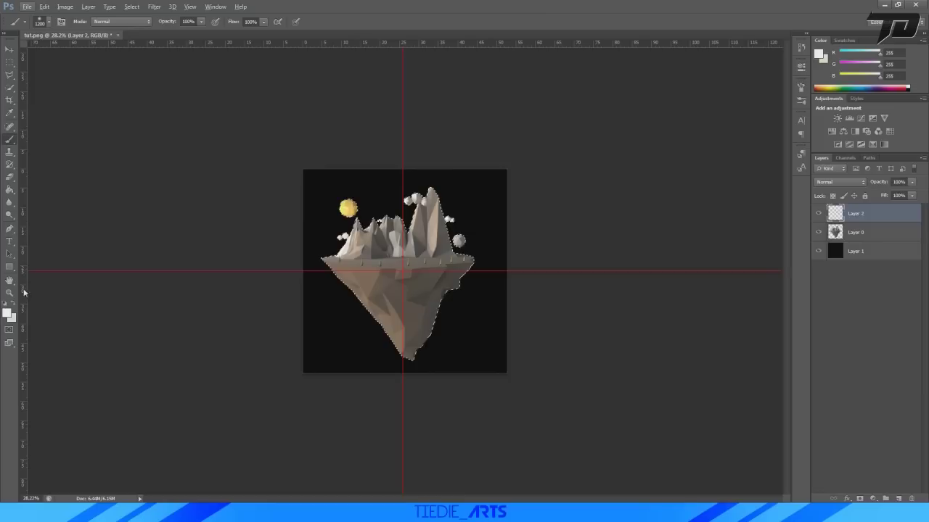
{"action": "right_click", "coordinate": [365, 260]}
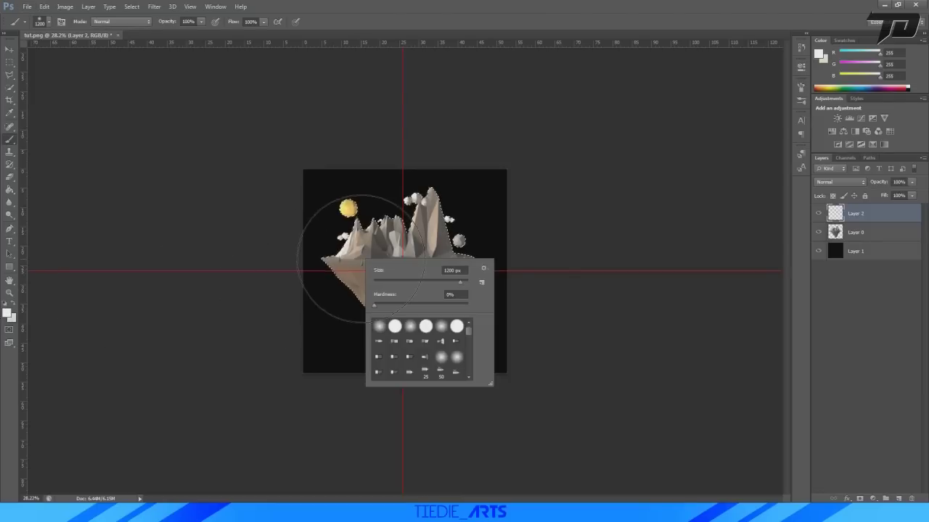
{"action": "left_click", "coordinate": [873, 215]}
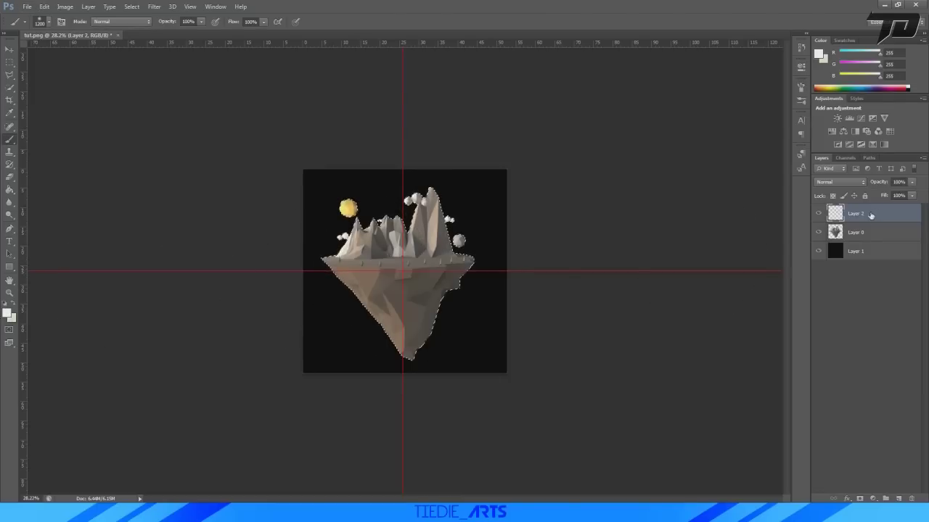
{"action": "key", "text": "bracketleft"}
{"action": "left_click", "coordinate": [325, 191]}
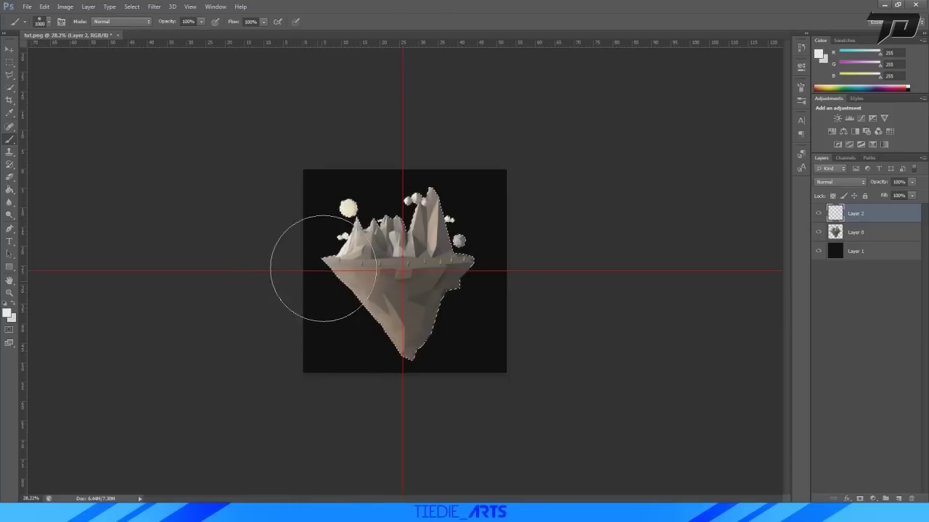
{"action": "key", "text": "bracketleft"}
{"action": "key", "text": "bracketleft"}
{"action": "left_click", "coordinate": [349, 204]}
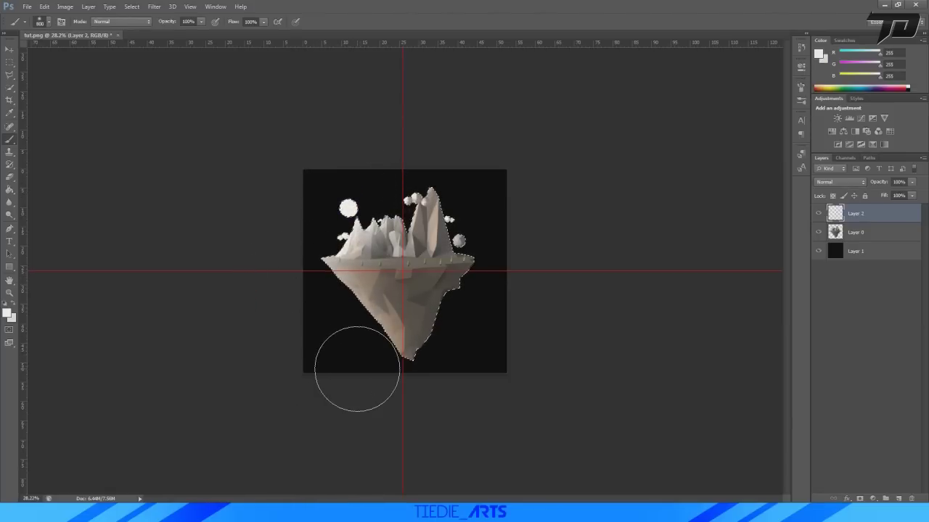
Shade the side of the island opposite the sun with soft black strokes within the selection, then deselect
{"action": "scroll", "coordinate": [722, 262], "scroll_direction": "up", "scroll_amount": 7, "text": "alt"}
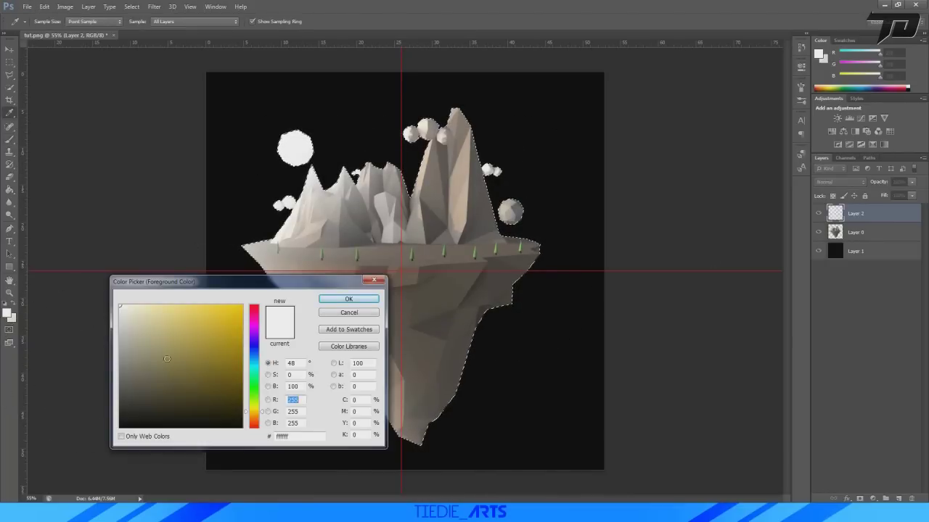
{"action": "left_click", "coordinate": [7, 313]}
{"action": "key", "text": "Return"}
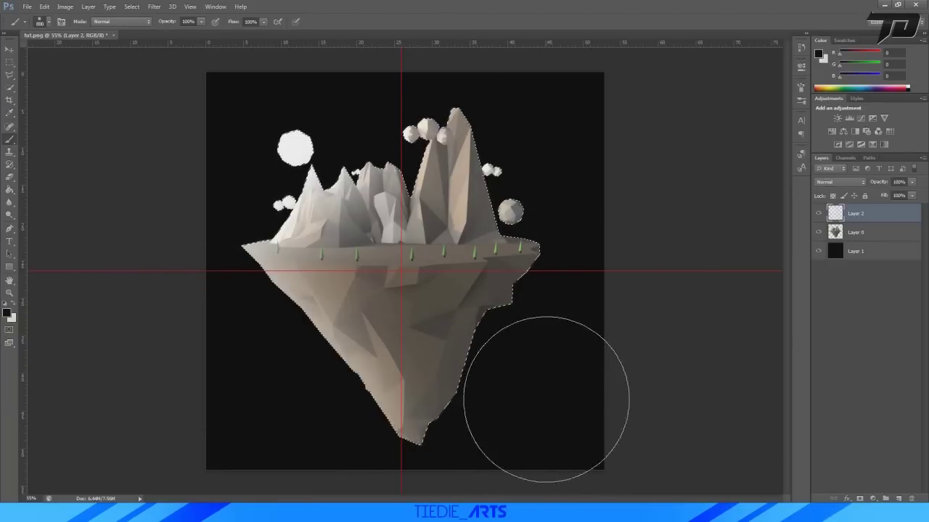
{"action": "mouse_move", "coordinate": [508, 433]}
{"action": "left_mouse_down"}
{"action": "mouse_move", "coordinate": [491, 414]}
{"action": "mouse_move", "coordinate": [534, 391]}
{"action": "mouse_move", "coordinate": [559, 352]}
{"action": "mouse_move", "coordinate": [600, 145]}
{"action": "mouse_move", "coordinate": [516, 94]}
{"action": "mouse_move", "coordinate": [500, 105]}
{"action": "left_mouse_up"}
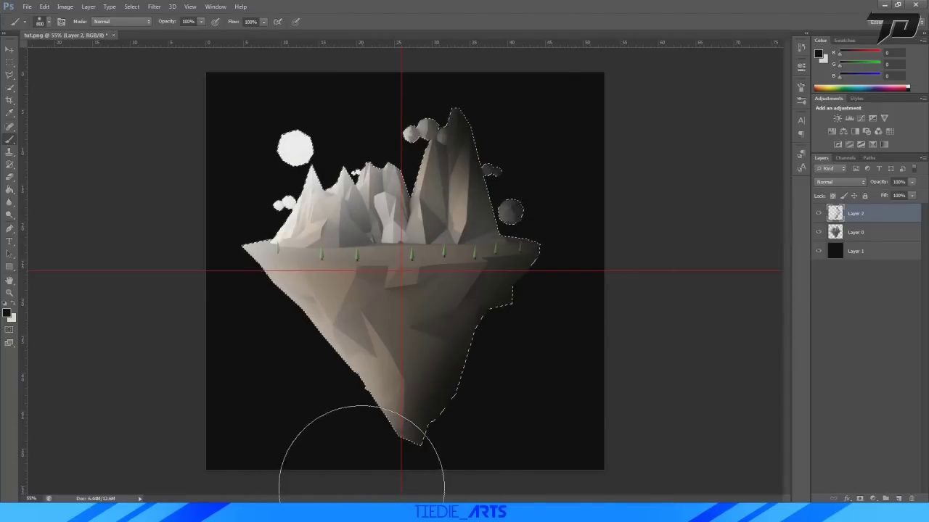
{"action": "key", "text": "ctrl+d"}
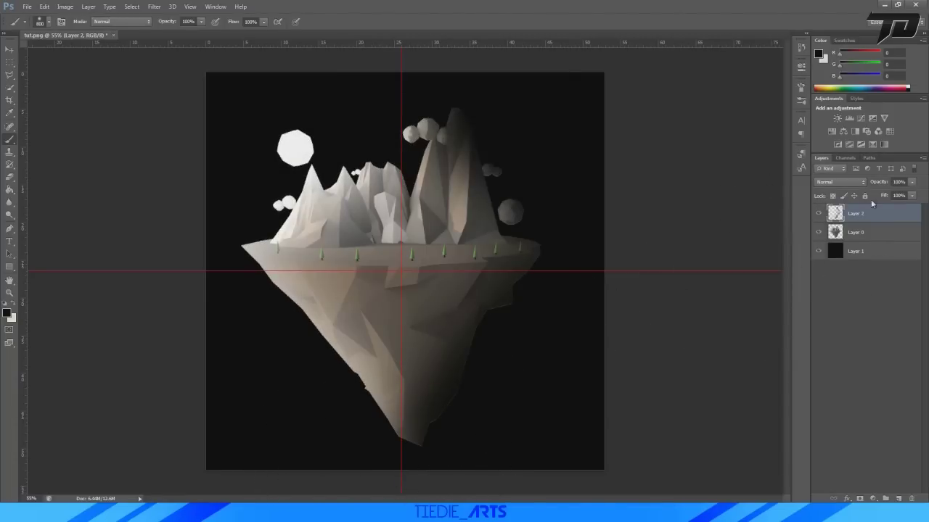
Set the light-and-shadow layer's blend mode to Soft Light and compare the image with the layer hidden and shown
{"action": "left_click", "coordinate": [849, 183]}
{"action": "left_click", "coordinate": [825, 313]}
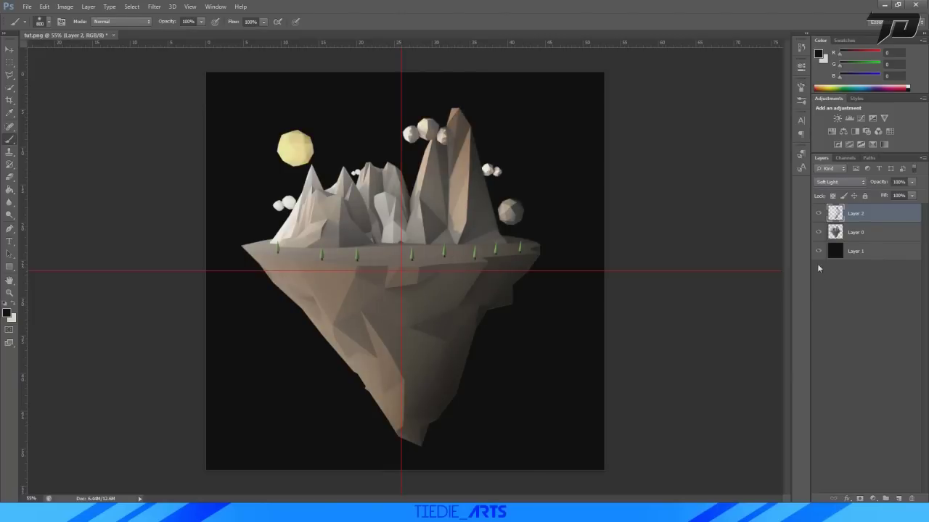
{"action": "left_click", "coordinate": [819, 213]}
{"action": "left_click", "coordinate": [819, 214]}
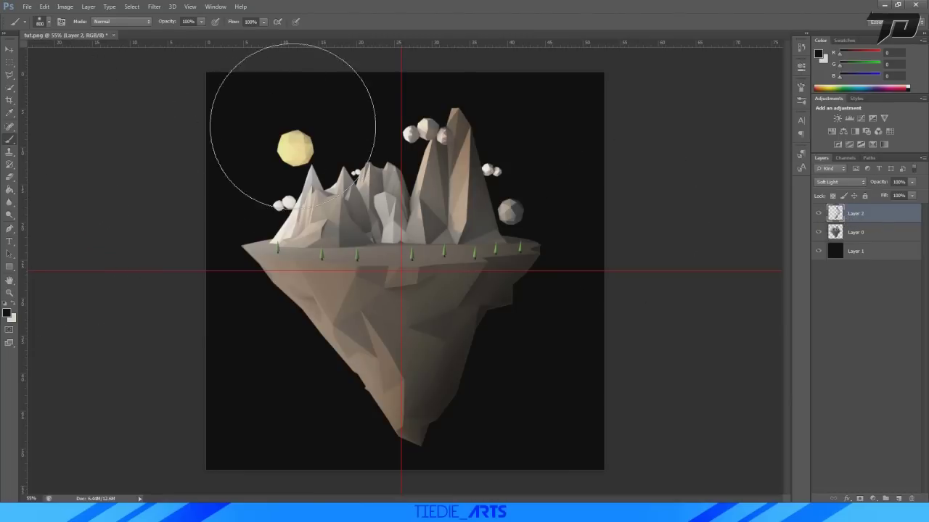
Erase the white paint covering the sun on the Soft Light layer with a 150 px eraser
{"action": "left_click", "coordinate": [10, 176]}
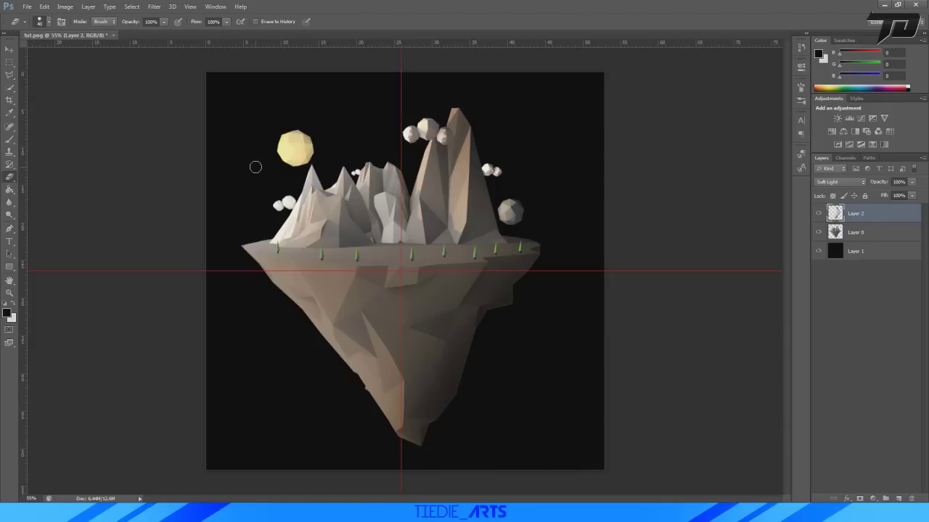
{"action": "key", "text": "bracketright"}
{"action": "key", "text": "bracketright"}
{"action": "key", "text": "bracketright"}
{"action": "key", "text": "bracketright"}
{"action": "key", "text": "bracketright"}
{"action": "key", "text": "bracketright"}
{"action": "key", "text": "bracketright"}
{"action": "key", "text": "bracketright"}
{"action": "mouse_move", "coordinate": [296, 149]}
{"action": "left_mouse_down"}
{"action": "mouse_move", "coordinate": [298, 135]}
{"action": "mouse_move", "coordinate": [300, 145]}
{"action": "mouse_move", "coordinate": [286, 155]}
{"action": "left_mouse_up"}
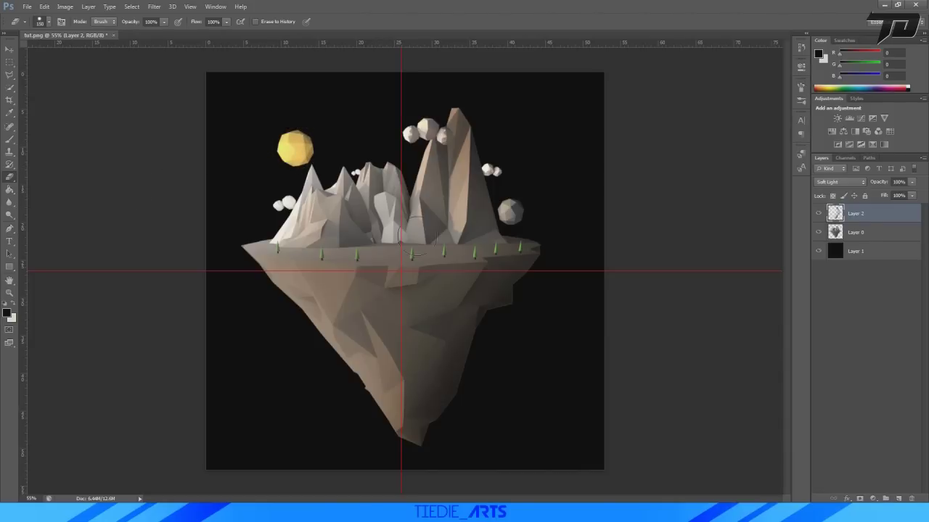
Load the island's outline as a selection again and switch to the large brush with the light cream foreground colour
{"action": "scroll", "coordinate": [411, 238], "scroll_direction": "down", "scroll_amount": 4, "text": "alt"}
{"action": "scroll", "coordinate": [408, 251], "scroll_direction": "up", "scroll_amount": 7, "text": "alt"}
{"action": "scroll", "coordinate": [410, 253], "scroll_direction": "down", "scroll_amount": 4, "text": "alt"}
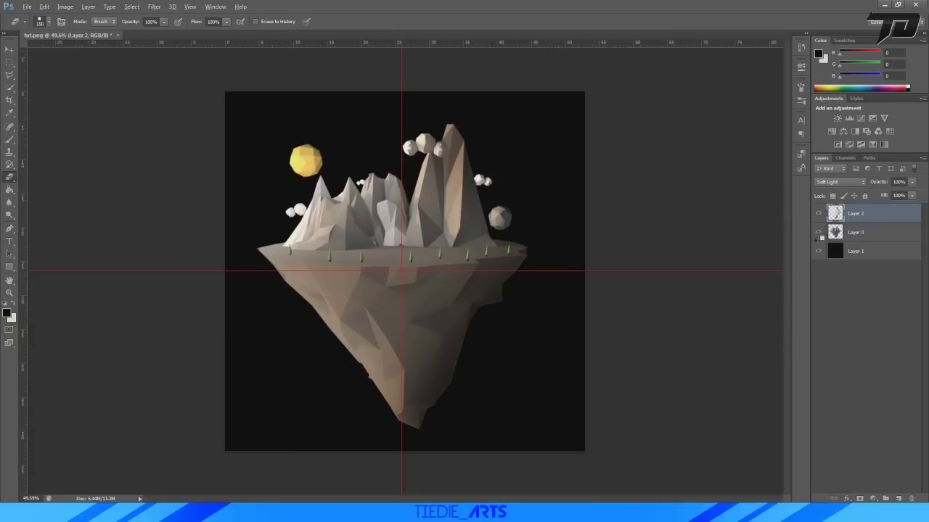
{"action": "scroll", "coordinate": [818, 238], "scroll_direction": "up", "scroll_amount": 1, "text": "alt"}
{"action": "left_click", "coordinate": [836, 234], "text": "ctrl"}
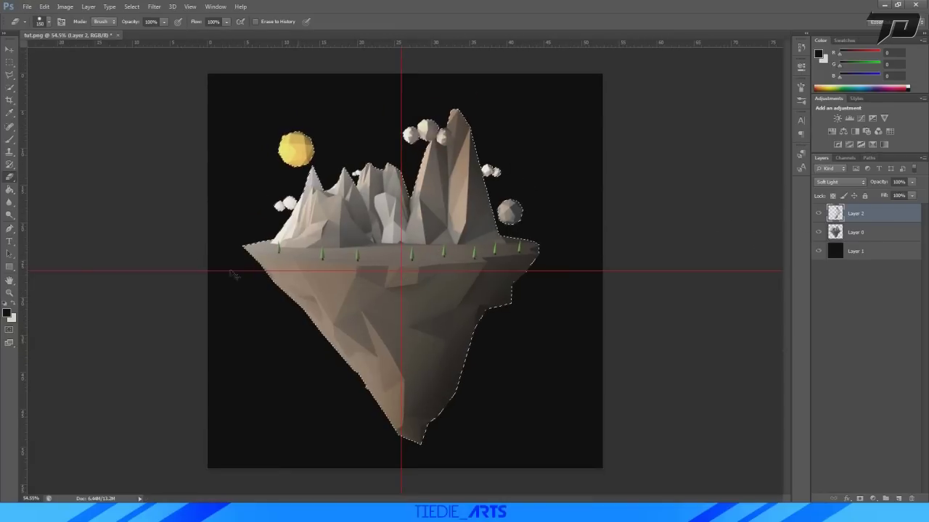
{"action": "left_click", "coordinate": [13, 306]}
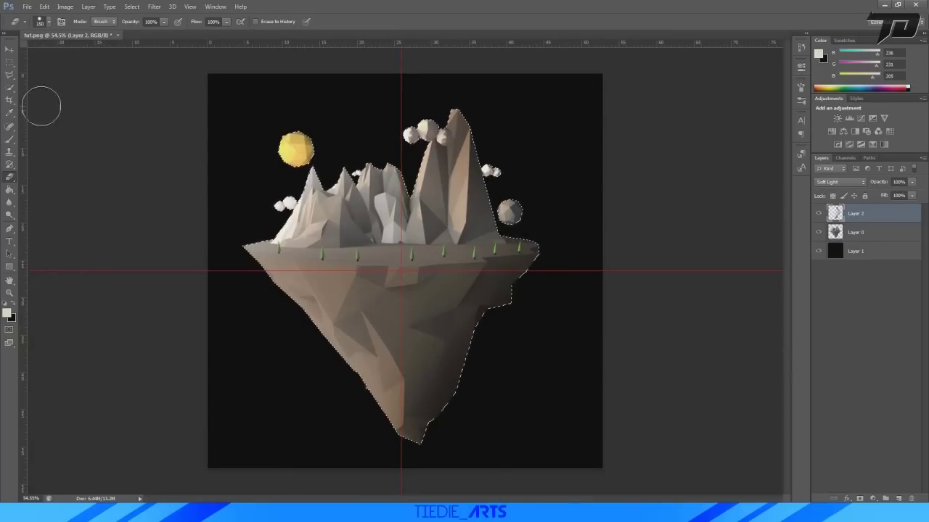
{"action": "left_click", "coordinate": [10, 139]}
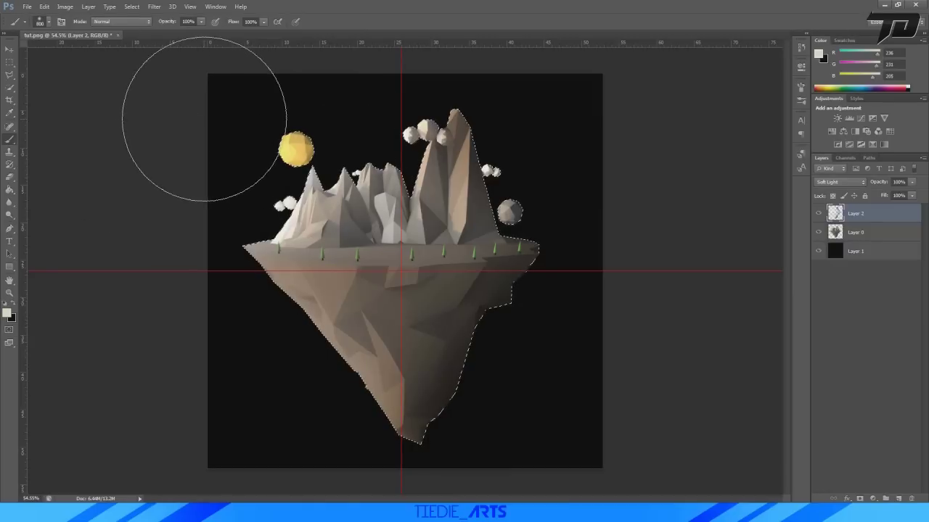
{"action": "scroll", "coordinate": [509, 251], "scroll_direction": "down", "scroll_amount": 3, "text": "alt"}
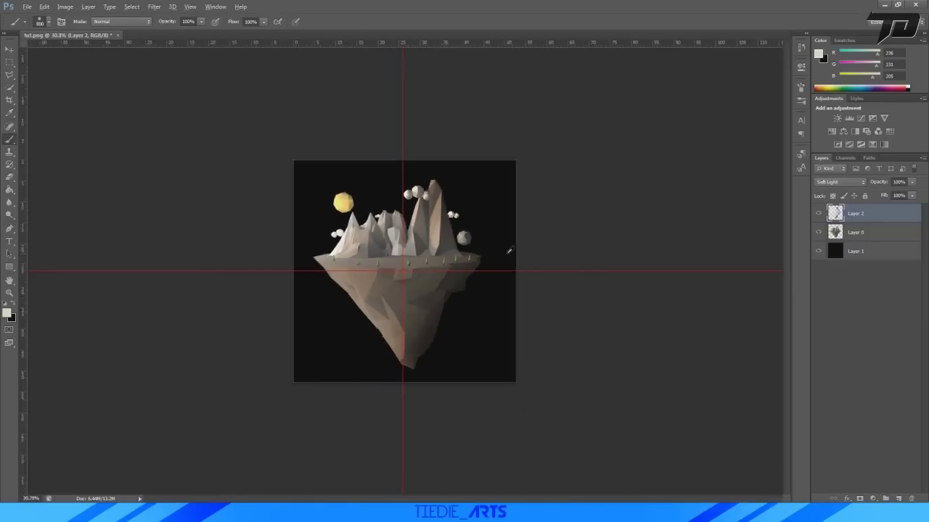
{"action": "scroll", "coordinate": [509, 251], "scroll_direction": "up", "scroll_amount": 2, "text": "alt"}
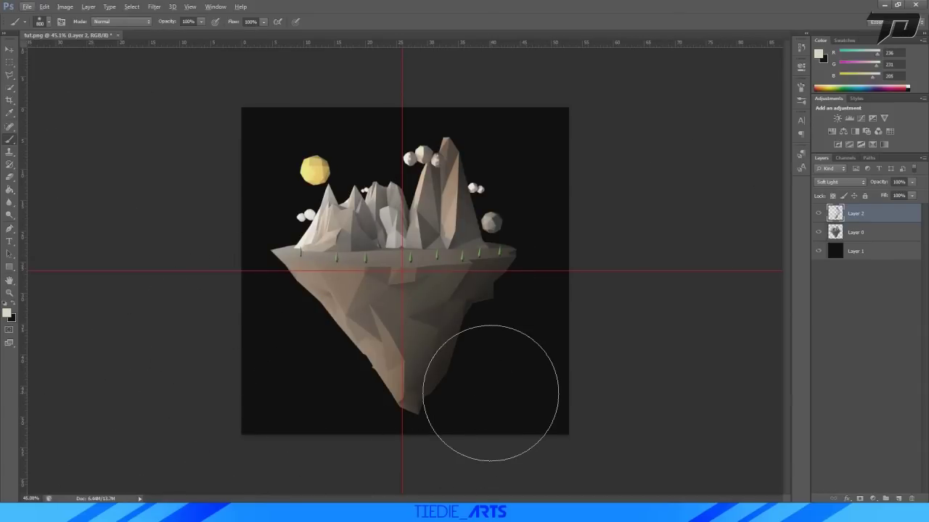
Paint the background layer, Layer 1, bright orange ff7e00 across the whole canvas
{"action": "left_click", "coordinate": [854, 254]}
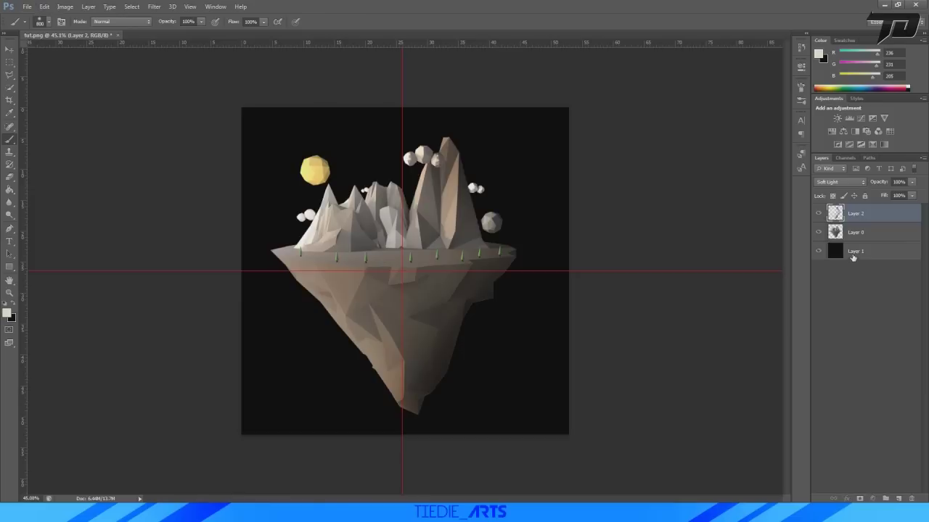
{"action": "left_click", "coordinate": [6, 313]}
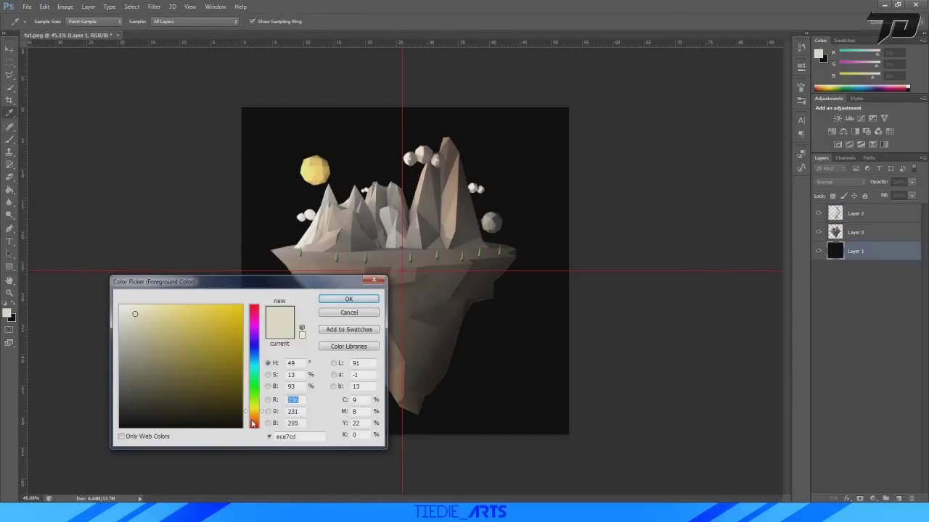
{"action": "left_click_drag", "start_coordinate": [252, 424], "coordinate": [262, 286]}
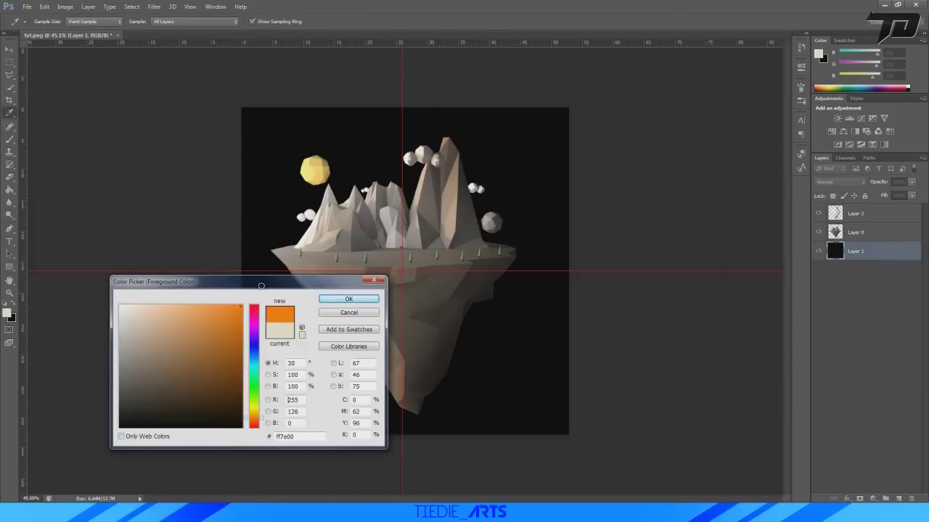
{"action": "left_click", "coordinate": [349, 298]}
{"action": "key", "text": "b"}
{"action": "mouse_move", "coordinate": [598, 435]}
{"action": "left_mouse_down"}
{"action": "mouse_move", "coordinate": [515, 353]}
{"action": "mouse_move", "coordinate": [119, 149]}
{"action": "mouse_move", "coordinate": [157, 169]}
{"action": "left_mouse_up"}
Choose a duller, darker orange and paint it over most of the background layer
{"action": "left_click", "coordinate": [7, 312]}
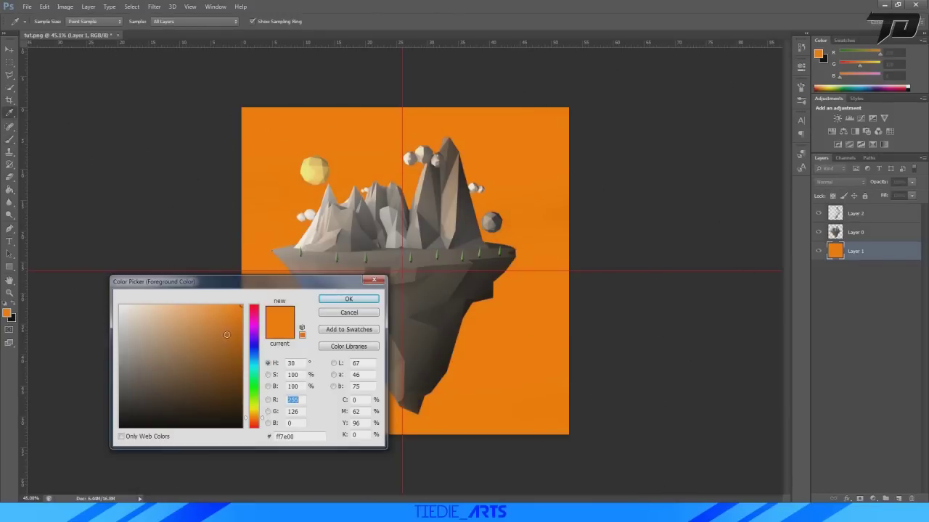
{"action": "left_click_drag", "start_coordinate": [227, 335], "coordinate": [221, 336]}
{"action": "left_click", "coordinate": [347, 299]}
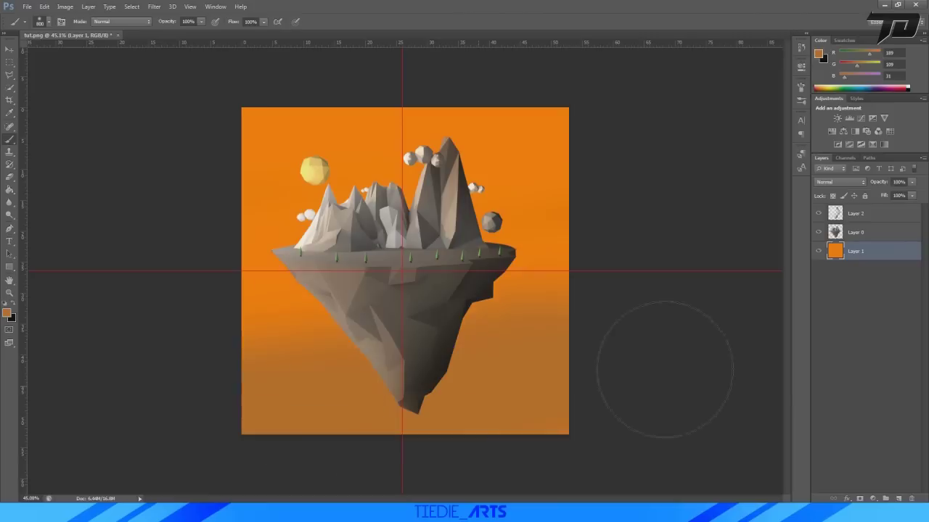
{"action": "mouse_move", "coordinate": [239, 428]}
{"action": "left_mouse_down"}
{"action": "mouse_move", "coordinate": [636, 368]}
{"action": "mouse_move", "coordinate": [121, 403]}
{"action": "left_mouse_up"}
{"action": "scroll", "coordinate": [515, 353], "scroll_direction": "down", "scroll_amount": 1, "text": "alt"}
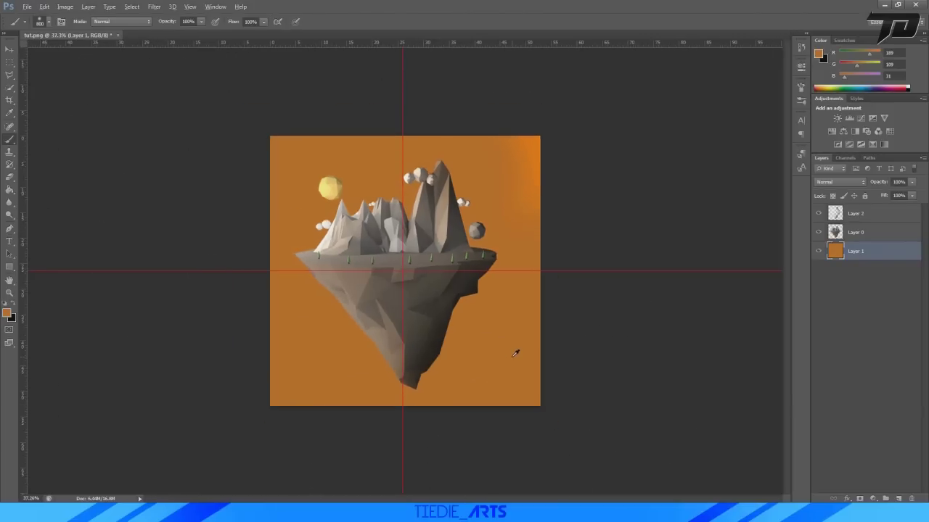
Add a new layer directly above the orange background and paint it entirely black
{"action": "left_click", "coordinate": [884, 214]}
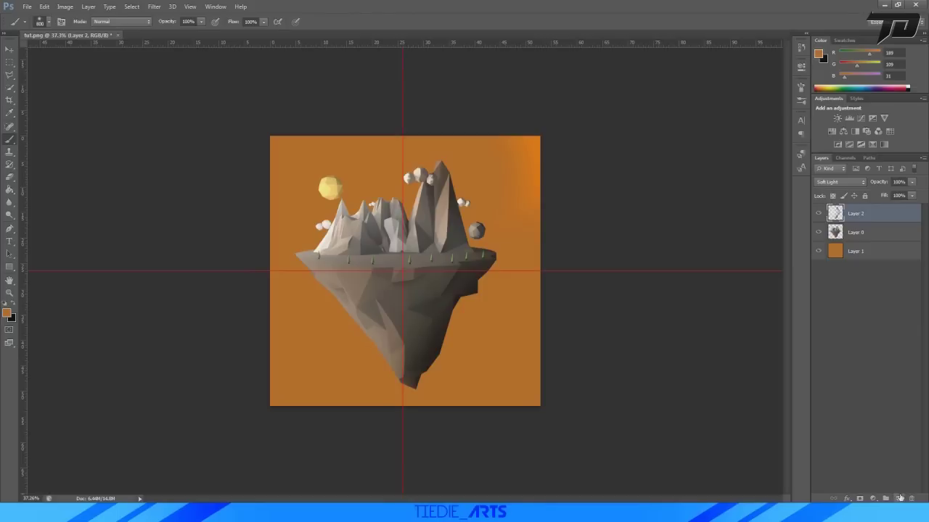
{"action": "left_click", "coordinate": [866, 251]}
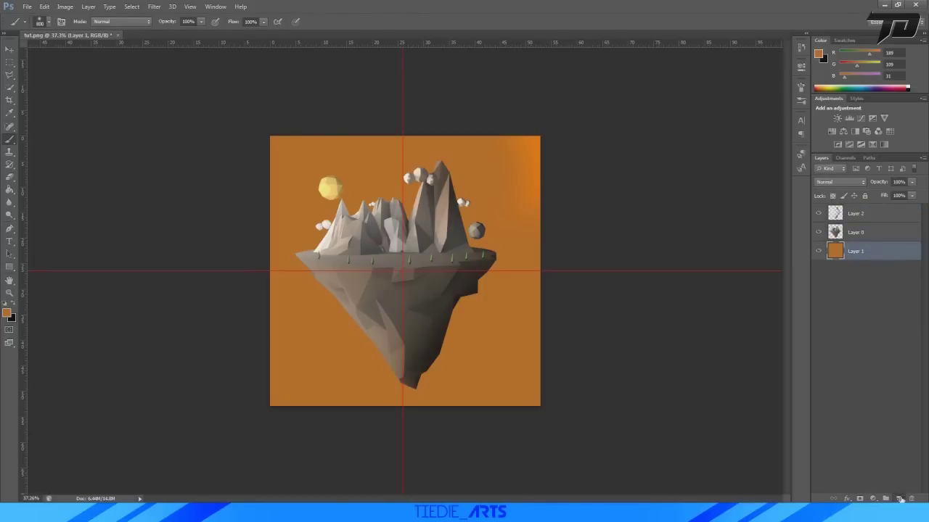
{"action": "left_click", "coordinate": [898, 498]}
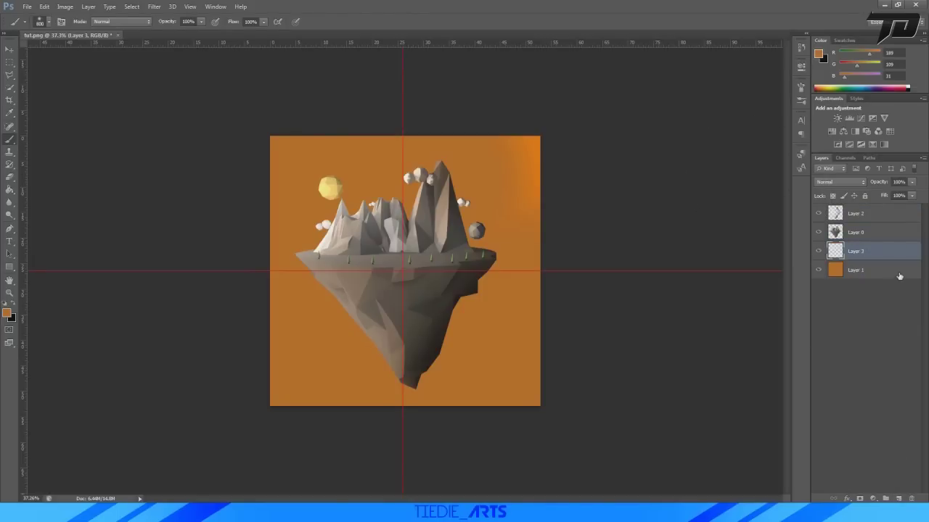
{"action": "left_click", "coordinate": [13, 308]}
{"action": "mouse_move", "coordinate": [127, 328]}
{"action": "left_mouse_down"}
{"action": "mouse_move", "coordinate": [508, 348]}
{"action": "mouse_move", "coordinate": [182, 225]}
{"action": "mouse_move", "coordinate": [133, 133]}
{"action": "left_mouse_up"}
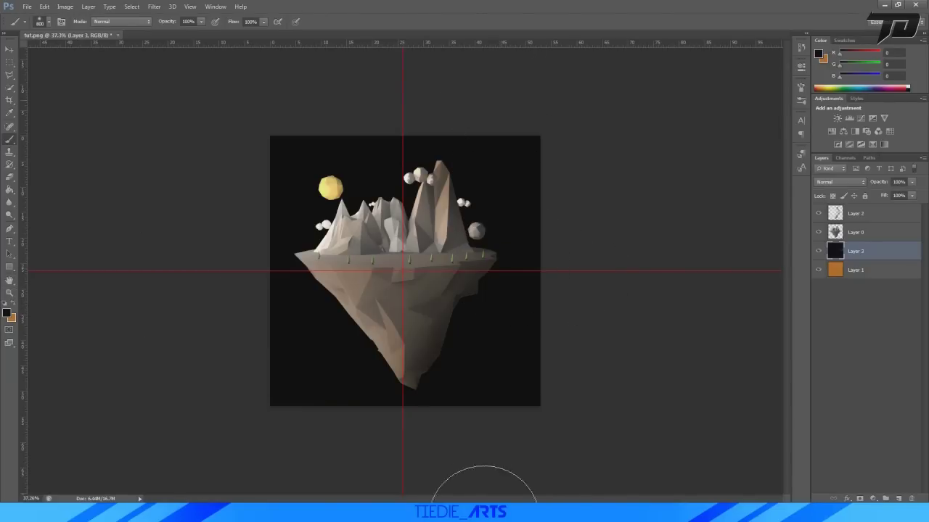
Paint a soft white ffffff glow behind the sun on the black layer with 700 px and 800 px brushes
{"action": "left_click", "coordinate": [8, 314]}
{"action": "left_click_drag", "start_coordinate": [135, 335], "coordinate": [114, 300]}
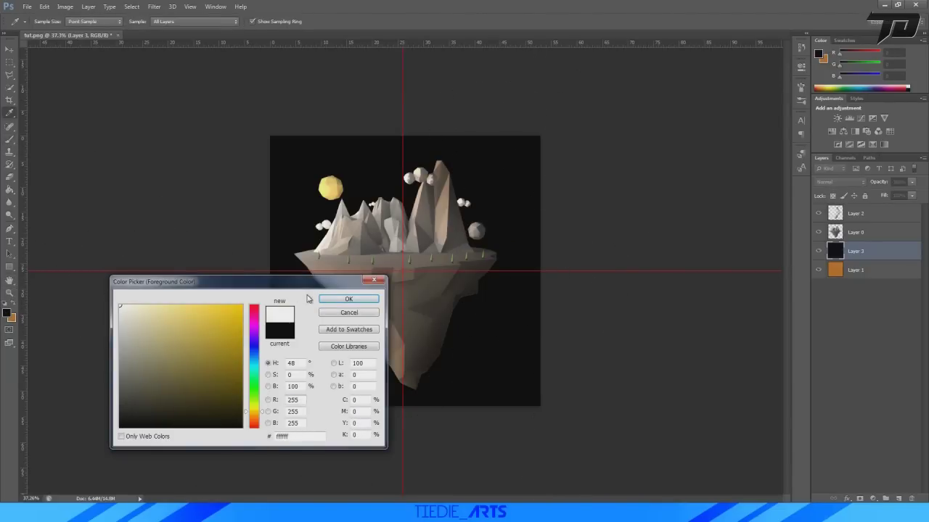
{"action": "left_click", "coordinate": [327, 299]}
{"action": "key", "text": "bracketleft"}
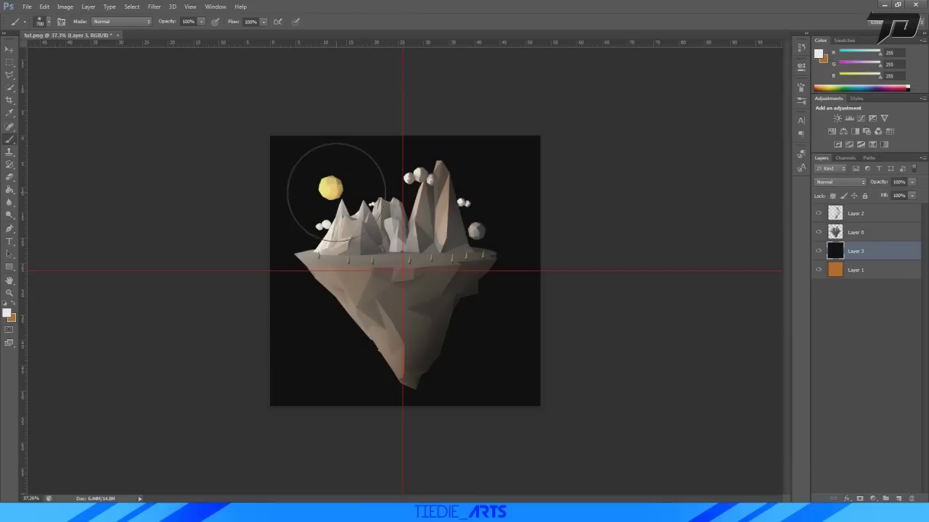
{"action": "mouse_move", "coordinate": [332, 195]}
{"action": "left_mouse_down"}
{"action": "mouse_move", "coordinate": [327, 186]}
{"action": "mouse_move", "coordinate": [345, 210]}
{"action": "left_mouse_up"}
{"action": "key", "text": "bracketright"}
{"action": "left_click", "coordinate": [346, 211]}
{"action": "left_click", "coordinate": [347, 212]}
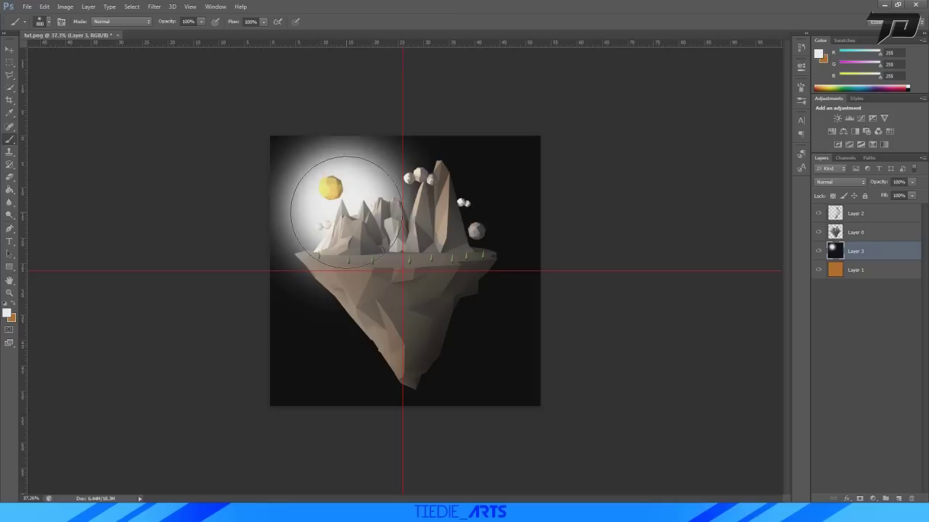
Widen the white glow toward the canvas centre with progressively larger brush dabs up to 1300 px
{"action": "key", "text": "bracketright"}
{"action": "key", "text": "bracketright"}
{"action": "left_click", "coordinate": [348, 220]}
{"action": "key", "text": "bracketright"}
{"action": "key", "text": "bracketright"}
{"action": "left_click", "coordinate": [357, 227]}
{"action": "key", "text": "bracketright"}
{"action": "left_click", "coordinate": [370, 236]}
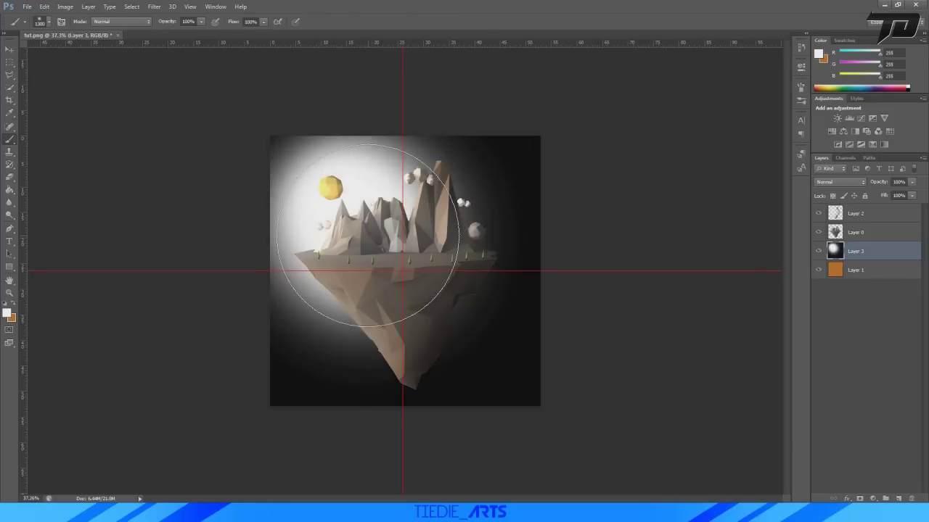
Add further 1300 px white dabs to the glow and lower Layer 3's opacity to 46% over the orange background
{"action": "left_click", "coordinate": [370, 237]}
{"action": "left_click", "coordinate": [369, 241]}
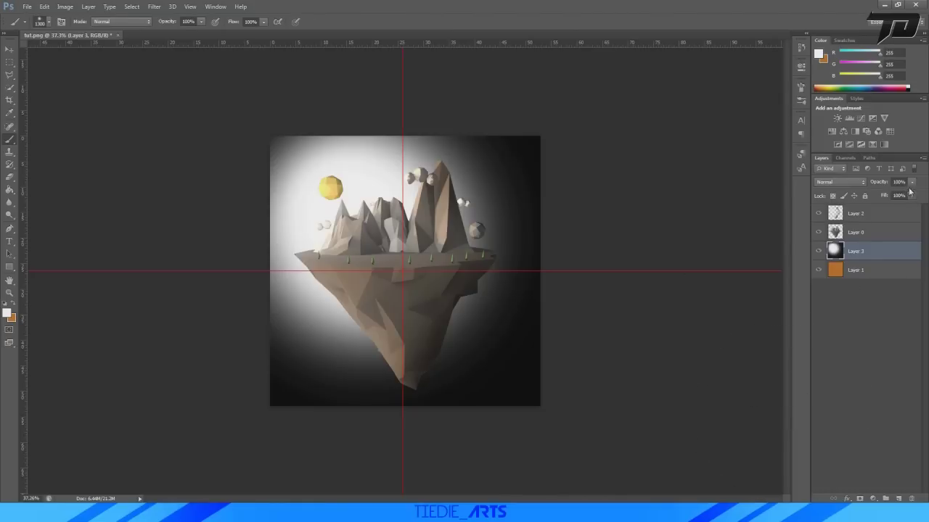
{"action": "left_click_drag", "start_coordinate": [911, 186], "coordinate": [885, 196]}
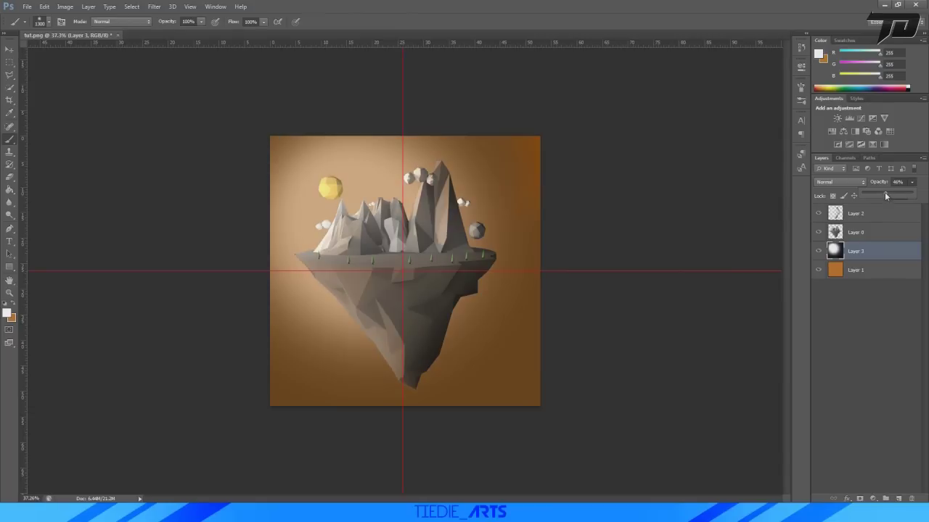
Enlarge the brush to 1700 px and spread the white glow on Layer 3 behind the middle of the island
{"action": "left_click", "coordinate": [326, 262]}
{"action": "key", "text": "bracketright"}
{"action": "key", "text": "bracketright"}
{"action": "key", "text": "bracketright"}
{"action": "key", "text": "bracketright"}
{"action": "left_click", "coordinate": [391, 242]}
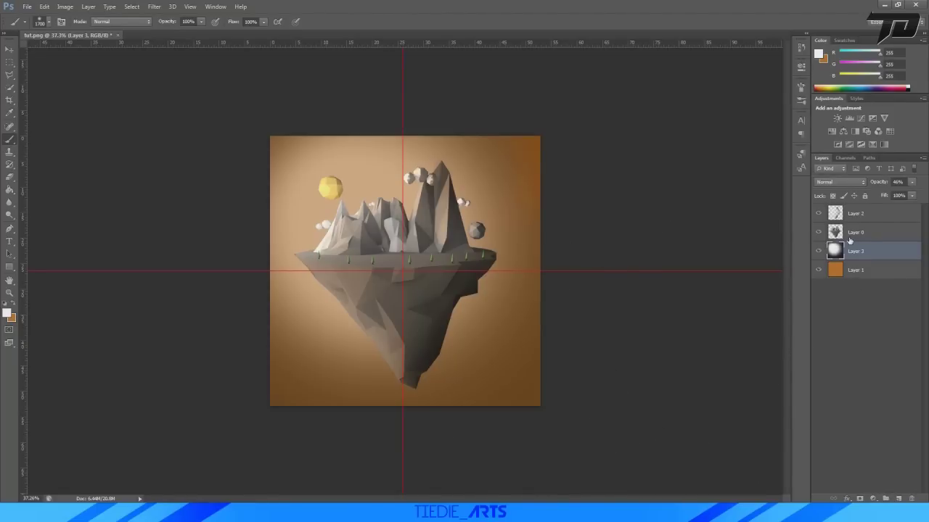
Raise Layer 3's opacity to strengthen the glow and the dark edges of the background, leaving no layer selected
{"action": "key", "text": "ctrl+plus"}
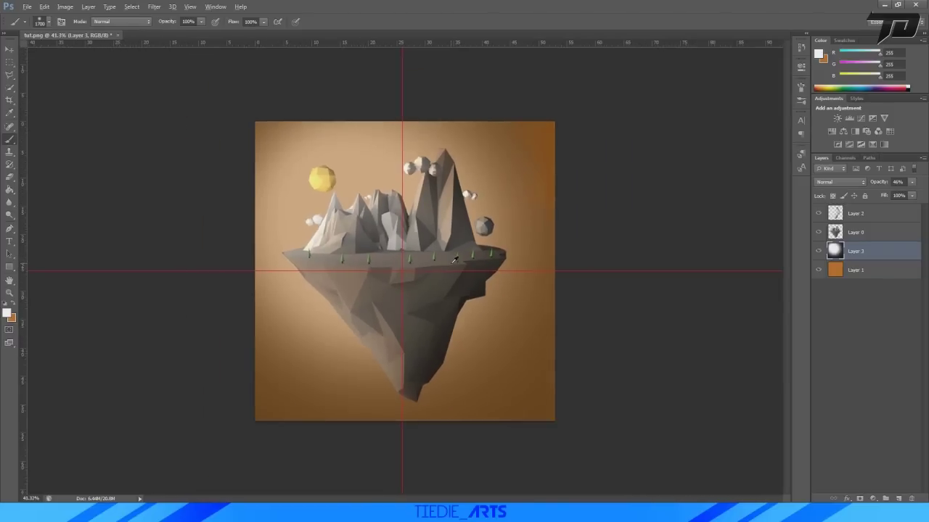
{"action": "left_click", "coordinate": [911, 182]}
{"action": "left_click_drag", "start_coordinate": [902, 194], "coordinate": [905, 194]}
{"action": "left_click", "coordinate": [850, 335]}
{"action": "scroll", "coordinate": [497, 255], "scroll_direction": "down", "scroll_amount": 4, "text": "alt"}
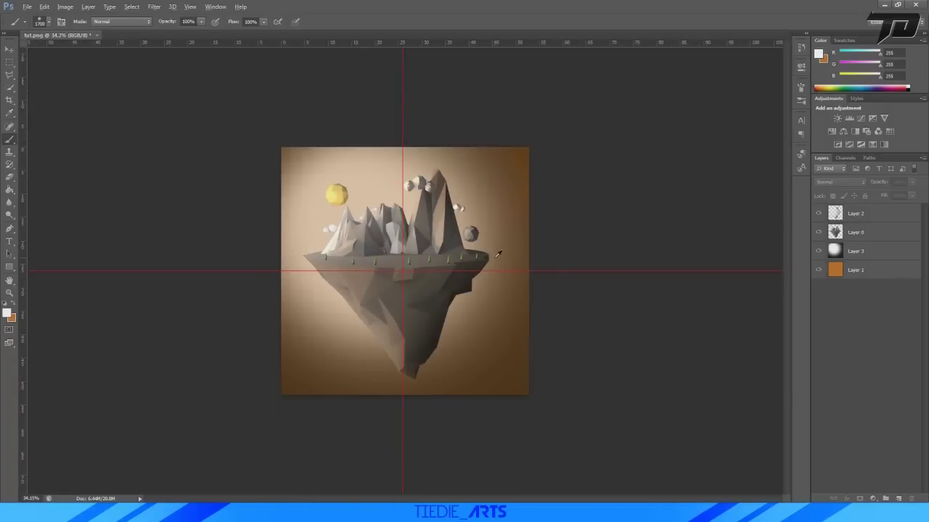
{"action": "scroll", "coordinate": [497, 253], "scroll_direction": "up", "scroll_amount": 1, "text": "alt"}
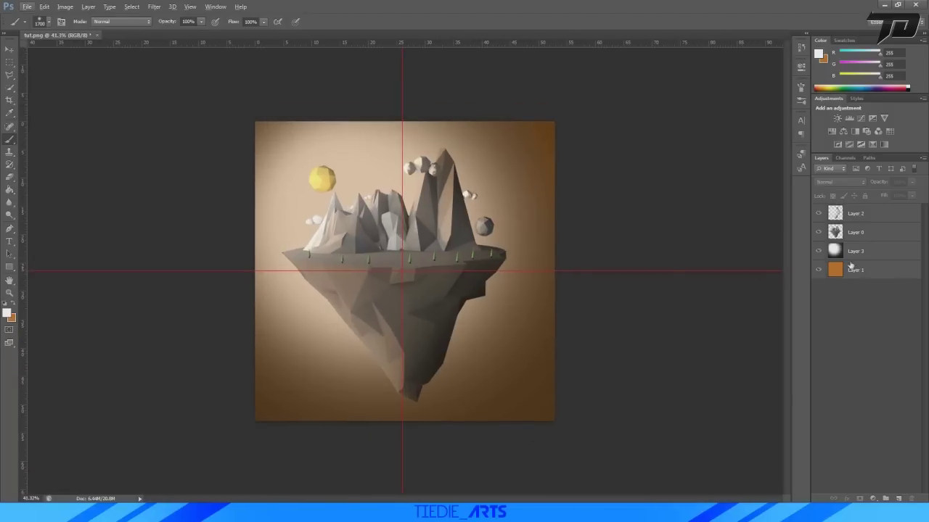
Load the outline of Layer 2 as a selection and set up the brush with black 000000 for its Soft Light shading
{"action": "left_click", "coordinate": [836, 215], "text": "ctrl"}
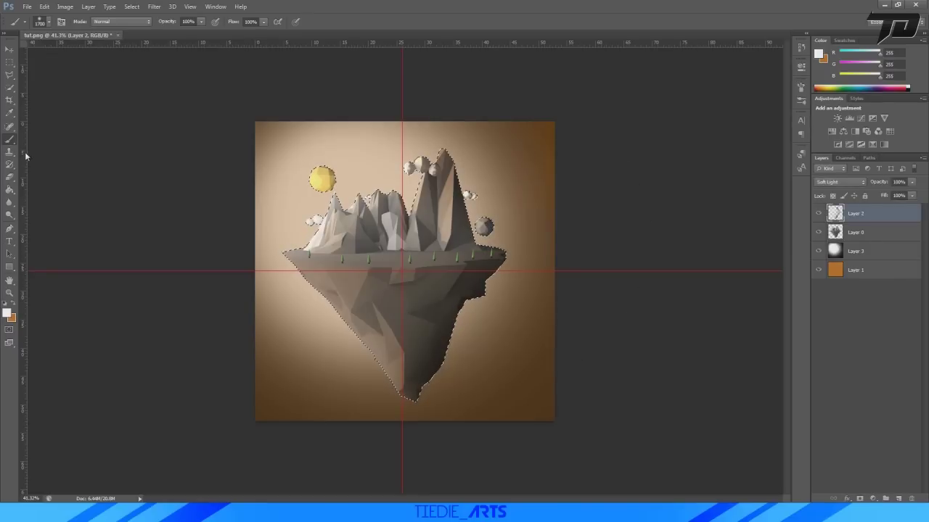
{"action": "left_click", "coordinate": [7, 312]}
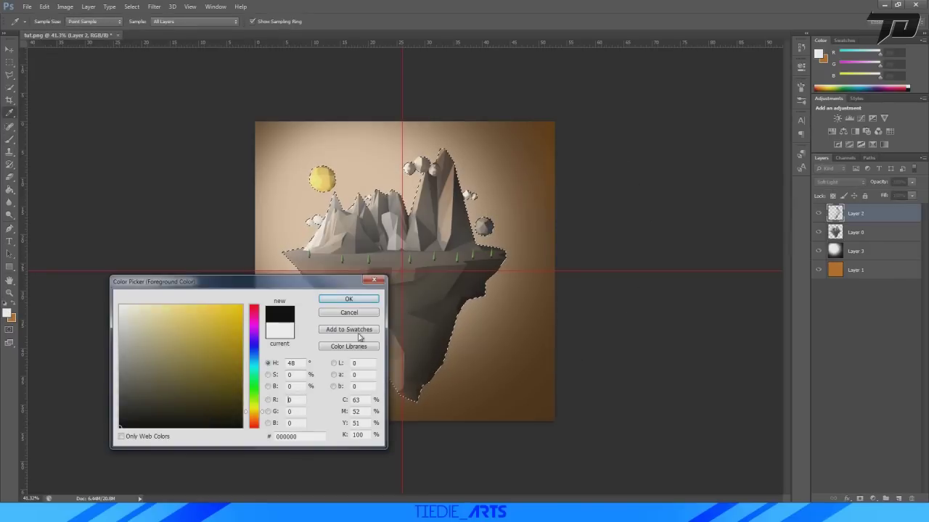
{"action": "left_click", "coordinate": [348, 298]}
{"action": "key", "text": "b"}
{"action": "key", "text": "bracketright"}
{"action": "key", "text": "bracketright"}
{"action": "key", "text": "bracketright"}
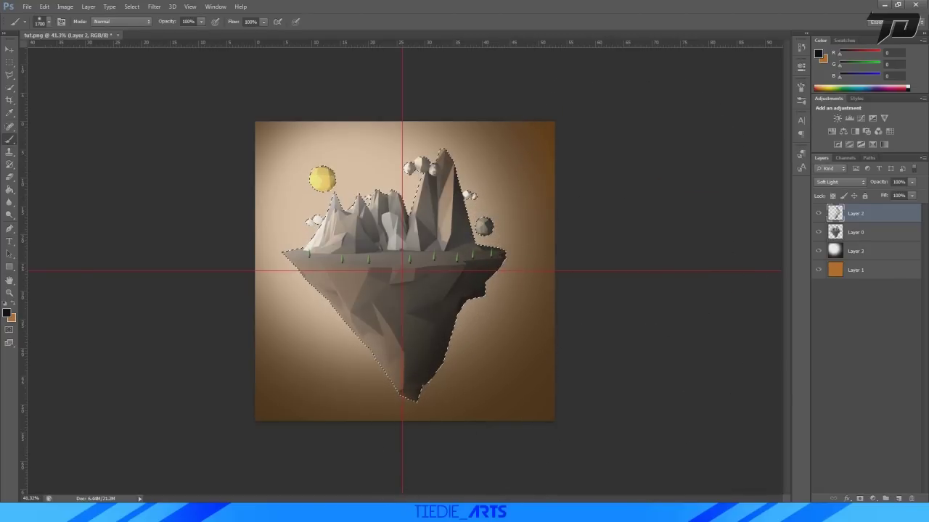
Change the foreground colour to light beige dacfa1, with Layer 2 still active, and deselect the island outline
{"action": "left_click", "coordinate": [7, 313]}
{"action": "left_click_drag", "start_coordinate": [125, 317], "coordinate": [125, 342]}
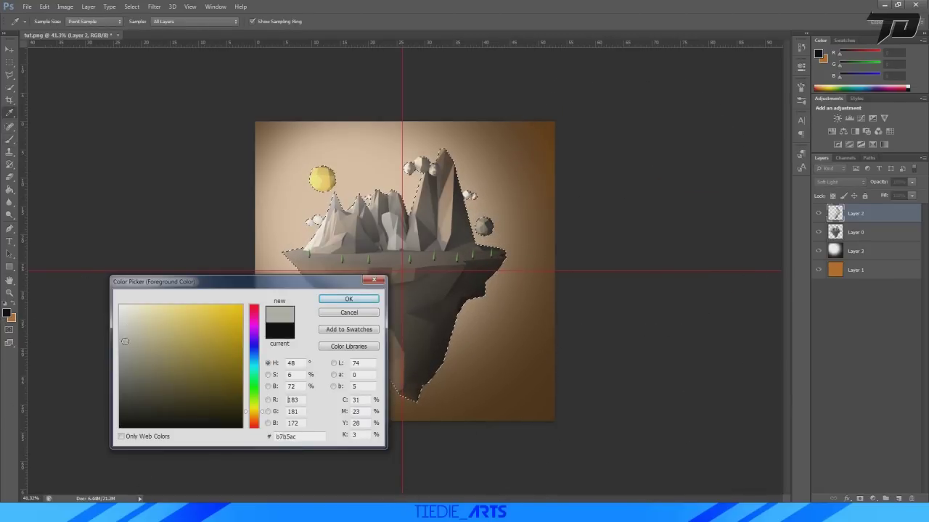
{"action": "left_click", "coordinate": [149, 323]}
{"action": "left_click", "coordinate": [341, 300]}
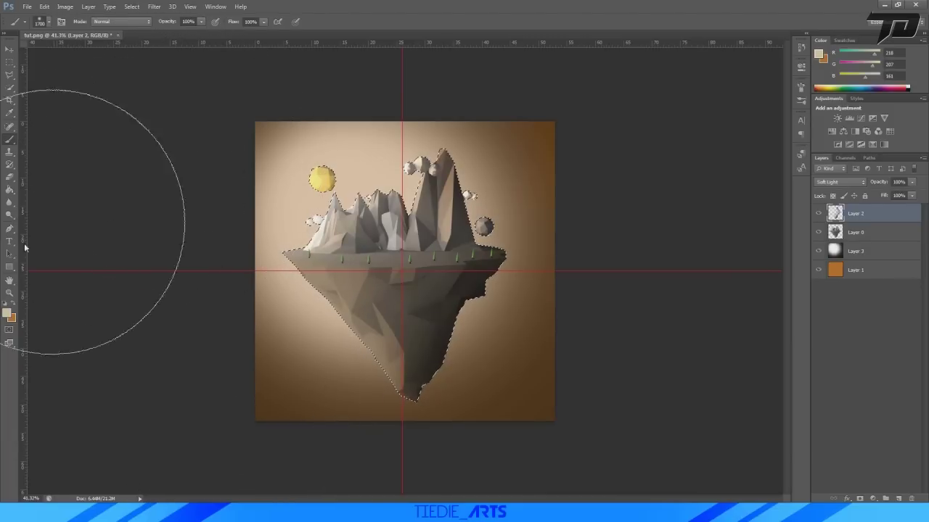
{"action": "scroll", "coordinate": [626, 168], "scroll_direction": "down", "scroll_amount": 3, "text": "alt"}
{"action": "scroll", "coordinate": [626, 172], "scroll_direction": "up", "scroll_amount": 2, "text": "alt"}
{"action": "key", "text": "ctrl+d"}
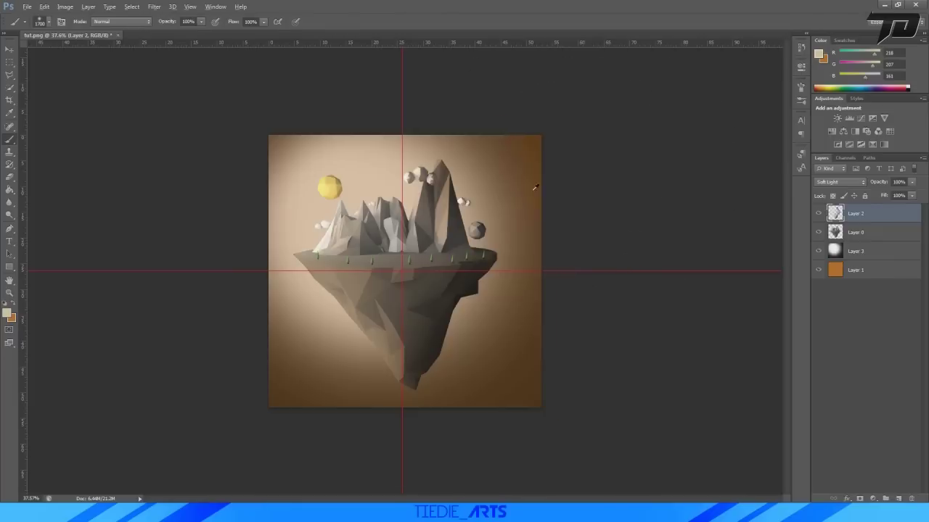
{"action": "scroll", "coordinate": [534, 187], "scroll_direction": "up", "scroll_amount": 1, "text": "alt"}
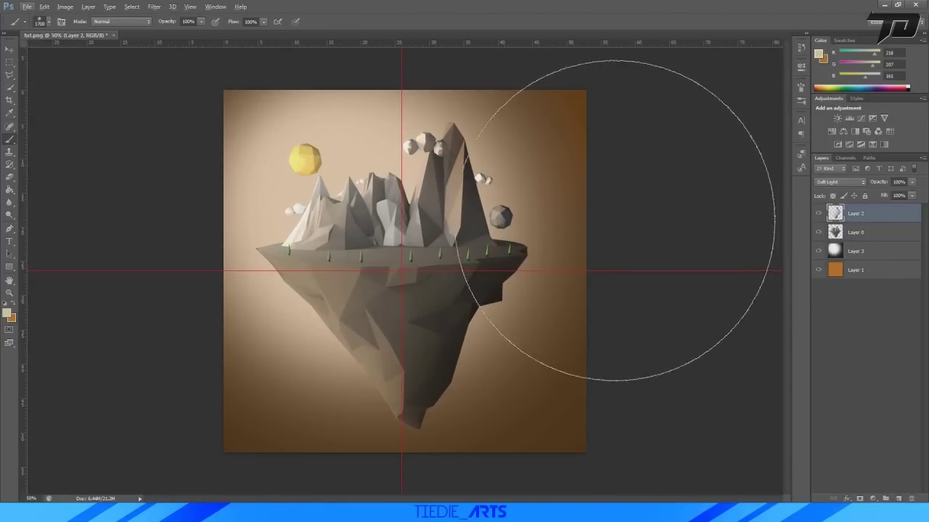
{"action": "scroll", "coordinate": [623, 216], "scroll_direction": "down", "scroll_amount": 1, "text": "alt"}
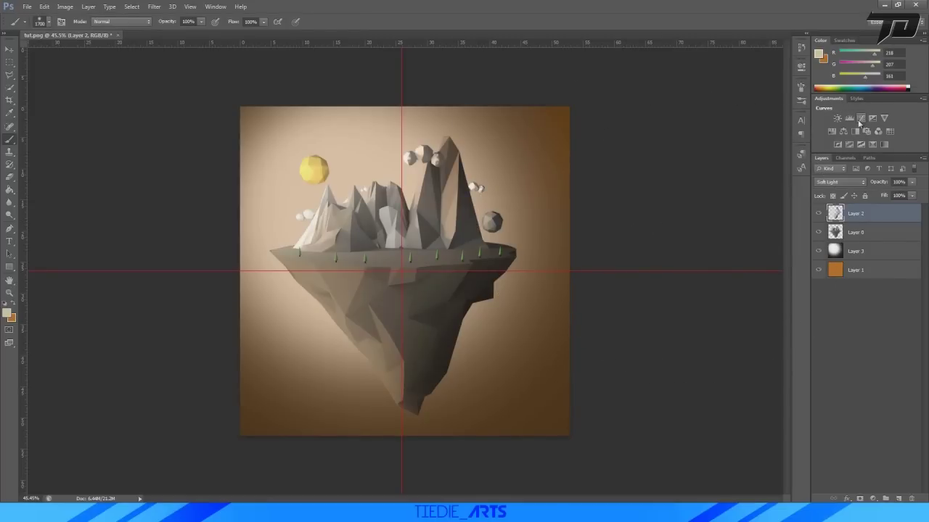
Add a Hue/Saturation adjustment above all layers with hue -4 and saturation -31
{"action": "left_click", "coordinate": [832, 132]}
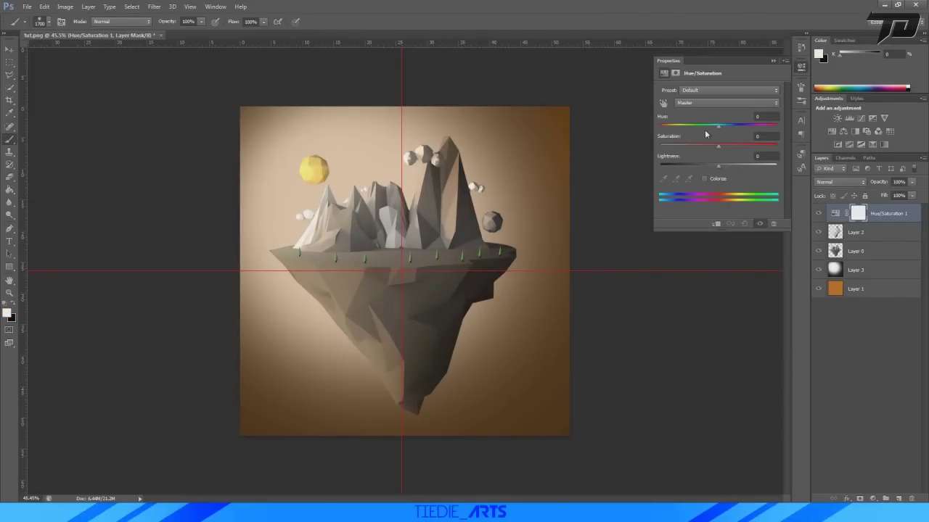
{"action": "mouse_move", "coordinate": [717, 128]}
{"action": "left_mouse_down"}
{"action": "mouse_move", "coordinate": [700, 126]}
{"action": "mouse_move", "coordinate": [727, 126]}
{"action": "mouse_move", "coordinate": [717, 127]}
{"action": "left_mouse_up"}
{"action": "left_click_drag", "start_coordinate": [718, 146], "coordinate": [694, 146]}
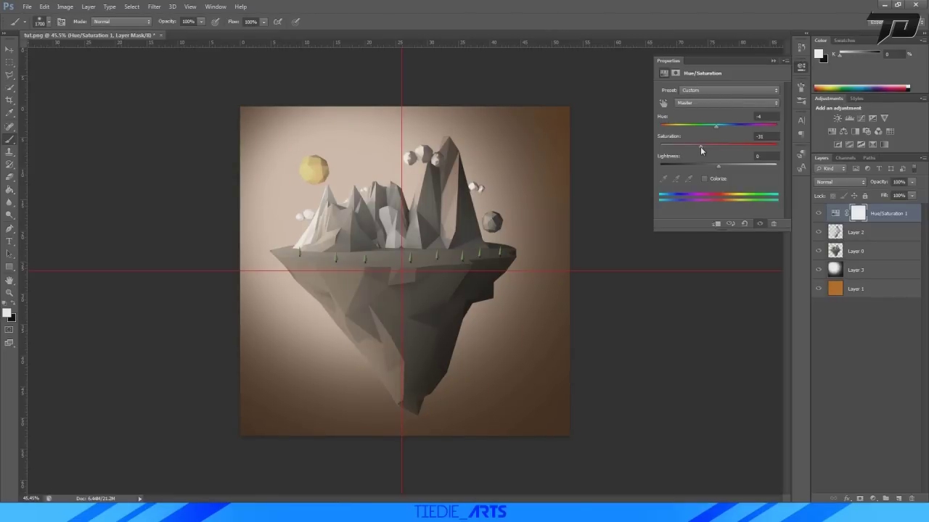
Add a Curves adjustment with slightly stronger RGB contrast, lowered blue highlights and raised blue shadows
{"action": "left_click", "coordinate": [860, 117]}
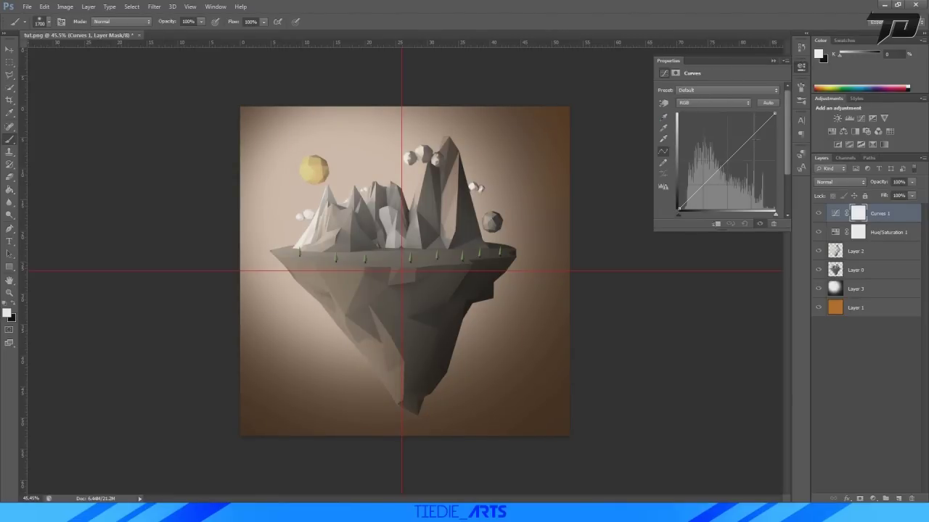
{"action": "left_click", "coordinate": [751, 135]}
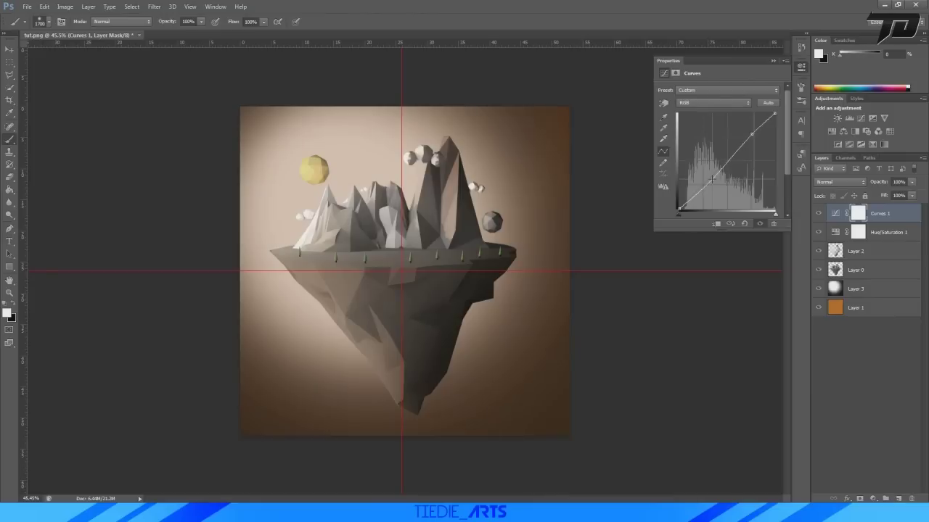
{"action": "left_click", "coordinate": [696, 103]}
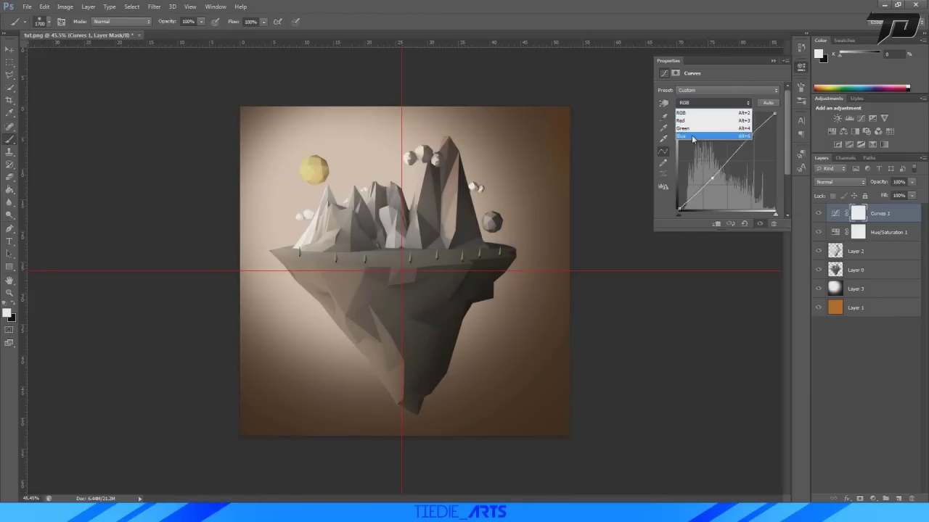
{"action": "left_click", "coordinate": [690, 136]}
{"action": "left_click_drag", "start_coordinate": [774, 112], "coordinate": [774, 121]}
{"action": "left_click_drag", "start_coordinate": [678, 209], "coordinate": [678, 199]}
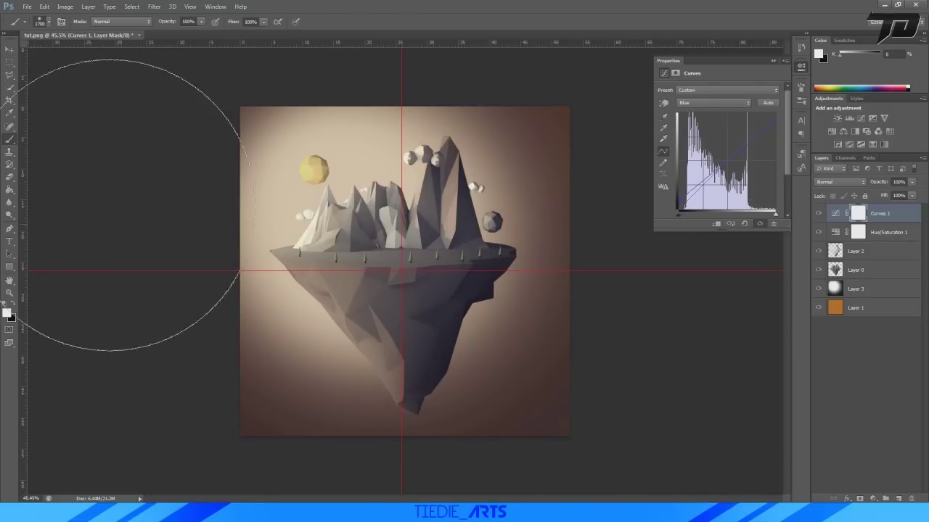
{"action": "left_click", "coordinate": [774, 61]}
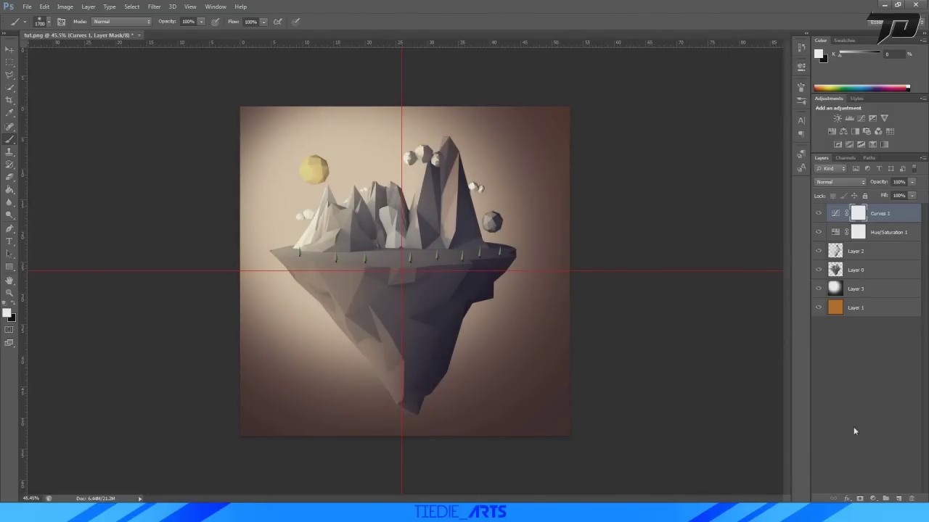
{"action": "left_click", "coordinate": [853, 428]}
{"action": "scroll", "coordinate": [460, 195], "scroll_direction": "down", "scroll_amount": 5, "text": "alt"}
{"action": "scroll", "coordinate": [450, 218], "scroll_direction": "up", "scroll_amount": 4, "text": "alt"}
{"action": "scroll", "coordinate": [445, 226], "scroll_direction": "up", "scroll_amount": 1, "text": "alt"}
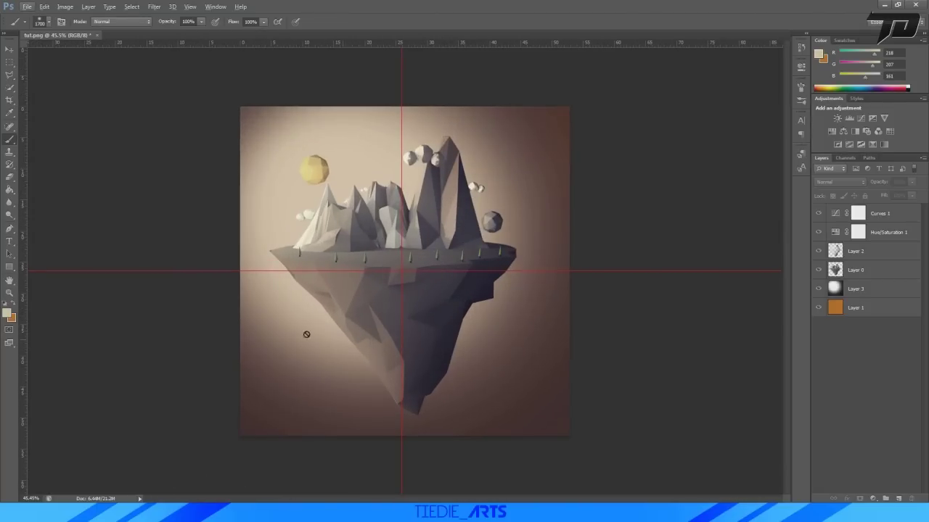
Draw a pale cream (232, 226, 201) rectangle of about 864 by 133 px above Layer 2, across the island's lower part
{"action": "left_click", "coordinate": [9, 266]}
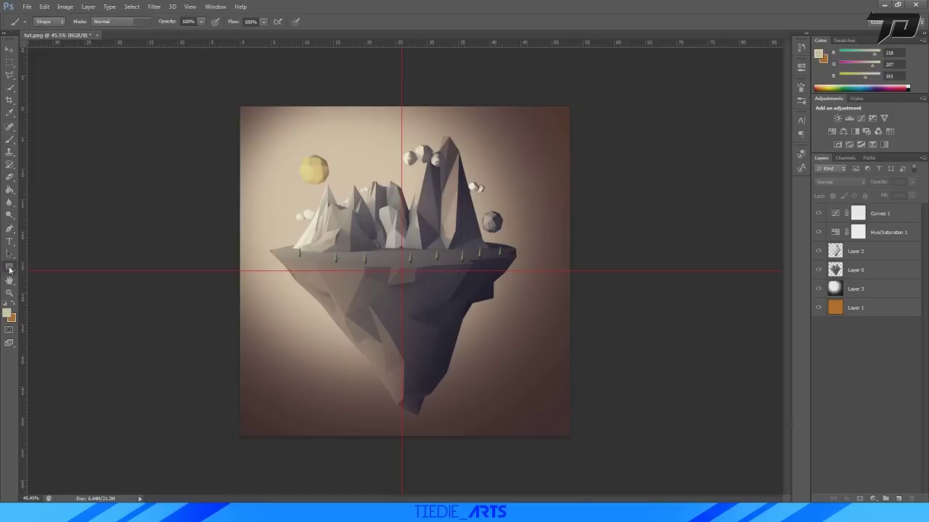
{"action": "left_click", "coordinate": [8, 314]}
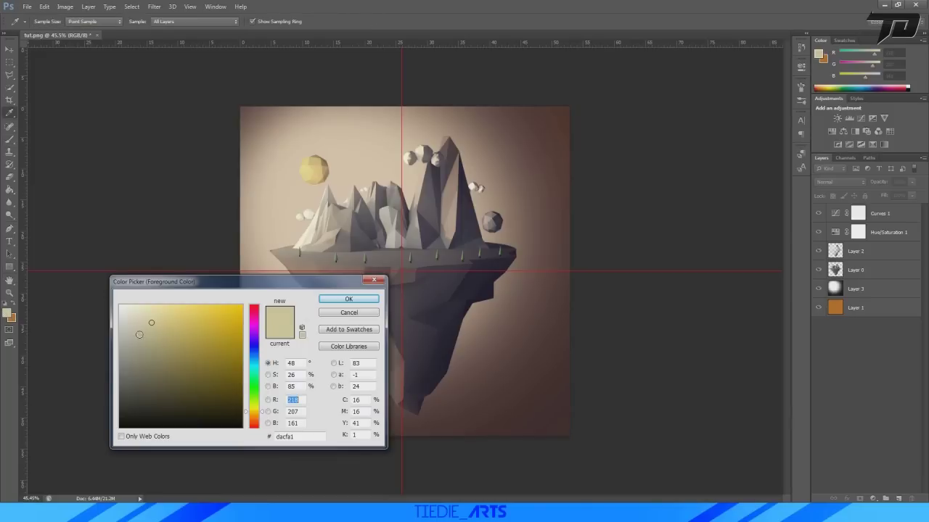
{"action": "left_click_drag", "start_coordinate": [139, 336], "coordinate": [135, 315]}
{"action": "left_click", "coordinate": [349, 299]}
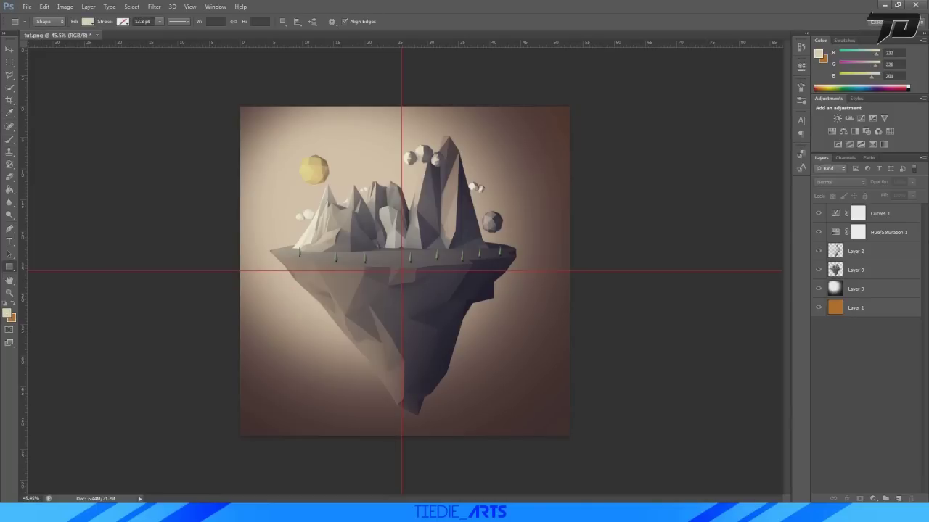
{"action": "left_click", "coordinate": [863, 251]}
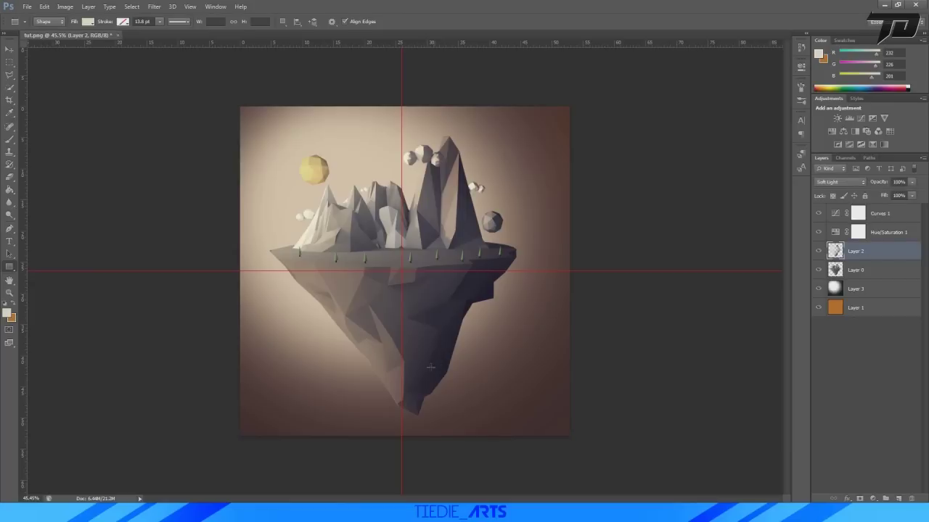
{"action": "left_click_drag", "start_coordinate": [353, 393], "coordinate": [548, 367]}
Centre the cream rectangle on the vertical guide over the island's lower part and rasterize its layer
{"action": "key", "text": "ctrl+t"}
{"action": "left_click_drag", "start_coordinate": [471, 379], "coordinate": [428, 344]}
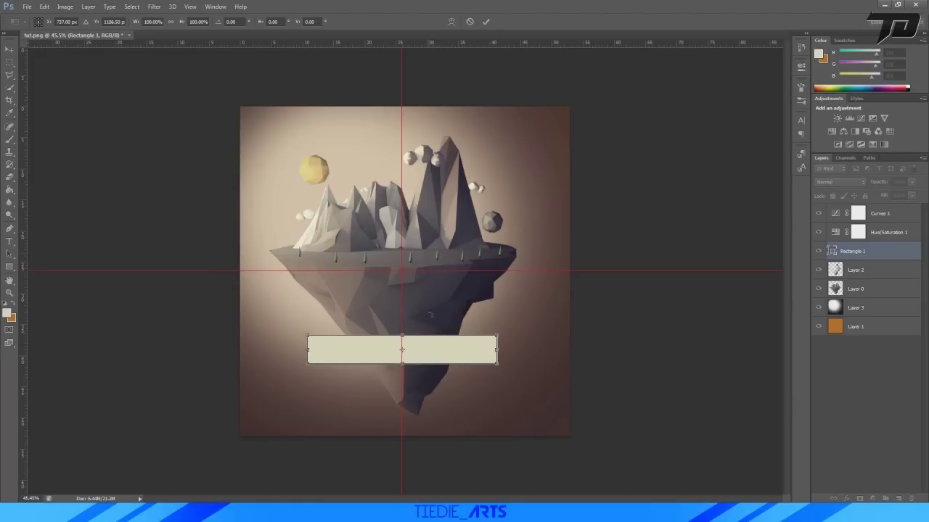
{"action": "left_click", "coordinate": [486, 21]}
{"action": "right_click", "coordinate": [863, 261]}
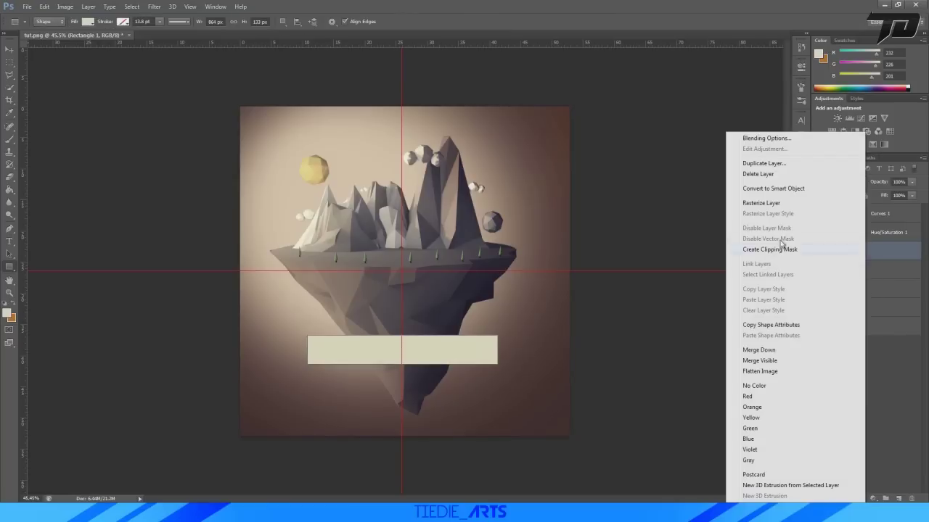
{"action": "left_click", "coordinate": [769, 209]}
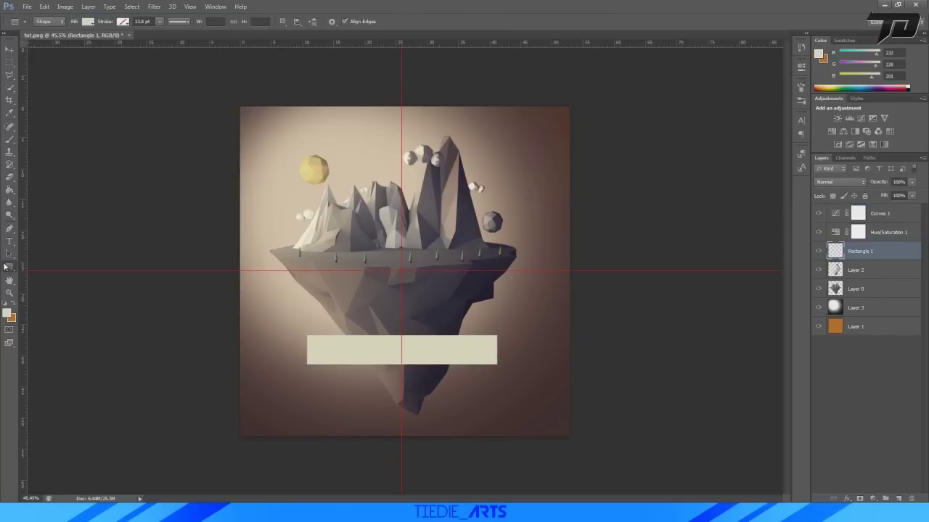
Set up the Type tool with the Mixolydian Titling font and a dark grey (45, 45, 45) text colour
{"action": "left_click", "coordinate": [10, 241]}
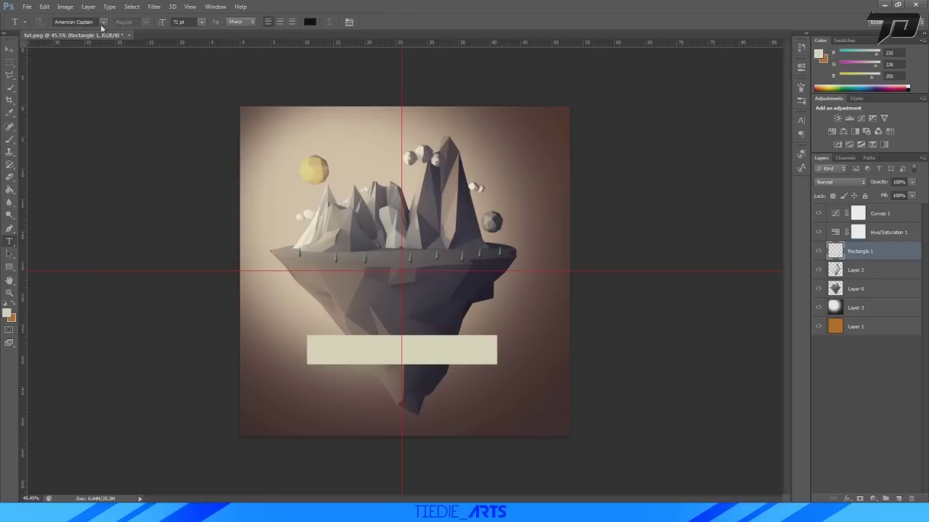
{"action": "left_click", "coordinate": [102, 24]}
{"action": "left_click_drag", "start_coordinate": [205, 65], "coordinate": [204, 206]}
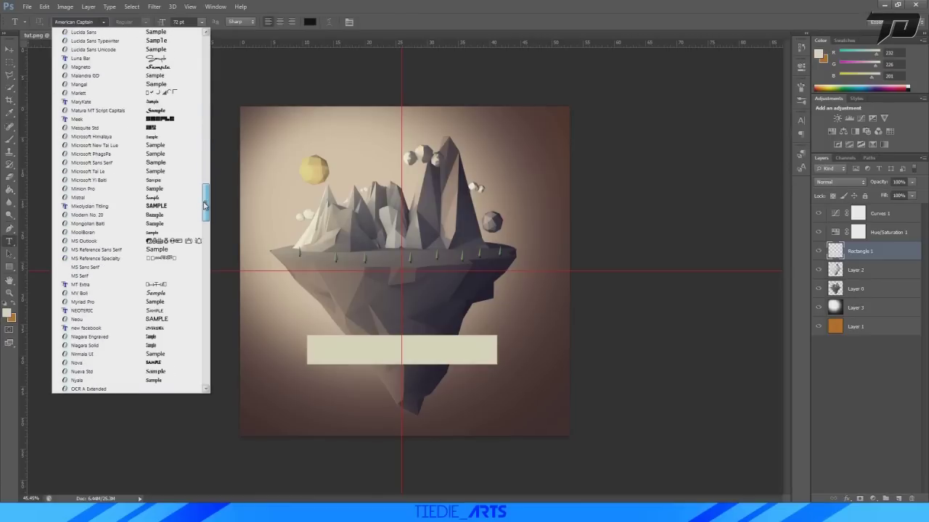
{"action": "left_click", "coordinate": [95, 206]}
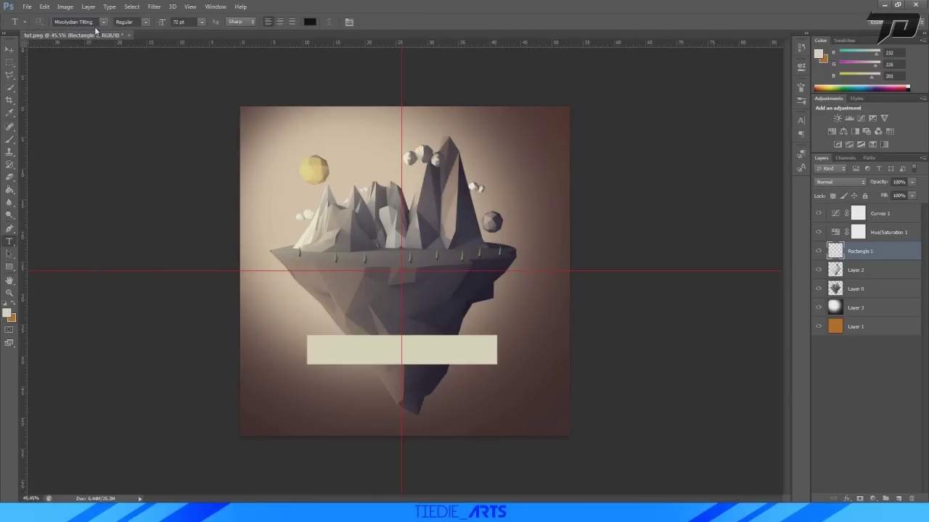
{"action": "left_click", "coordinate": [7, 314]}
{"action": "left_click_drag", "start_coordinate": [131, 403], "coordinate": [120, 406]}
{"action": "left_click", "coordinate": [347, 300]}
{"action": "key", "text": "t"}
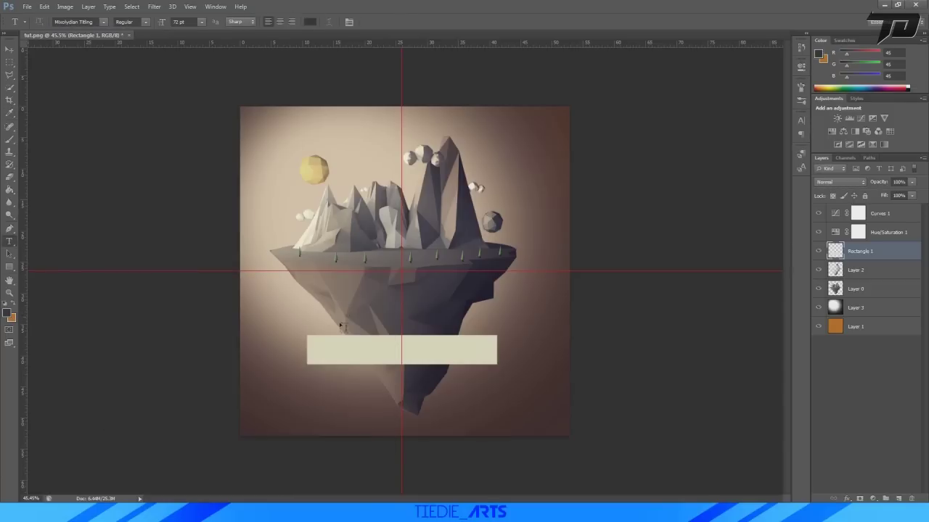
Add the title text "Day and Night" at 72 pt on the cream rectangle
{"action": "left_click", "coordinate": [340, 352]}
{"action": "type", "text": "D"}
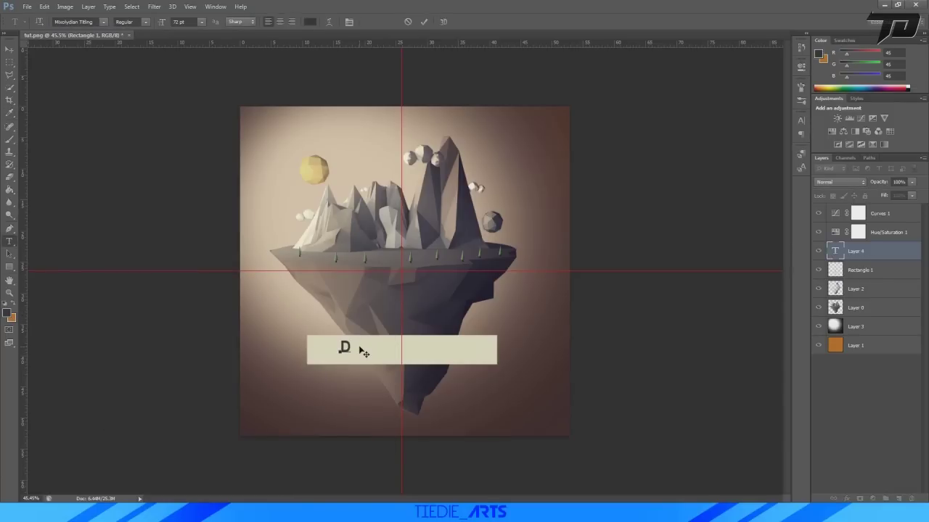
{"action": "type", "text": "AY AND "}
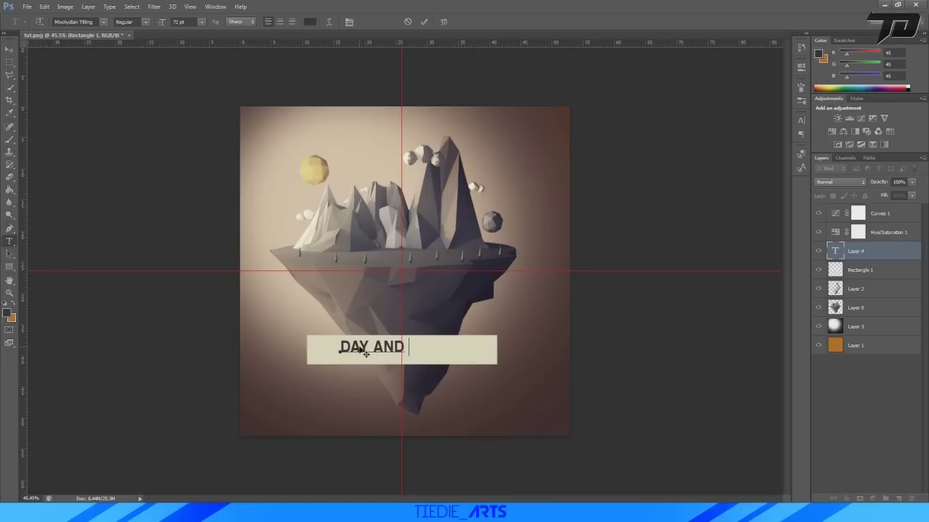
{"action": "type", "text": "NIGHT"}
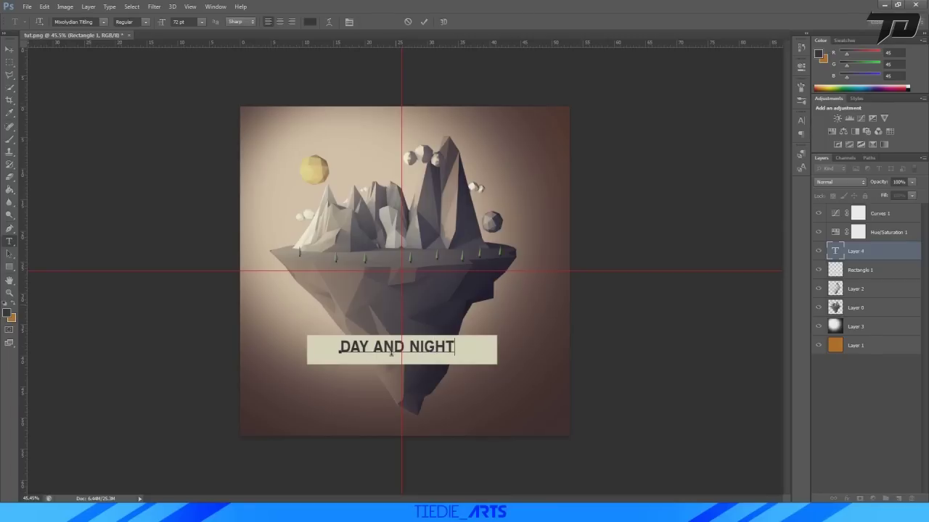
Change the words "Day and" in the title to the ExtraLight font style and commit the text
{"action": "left_click_drag", "start_coordinate": [404, 347], "coordinate": [261, 338]}
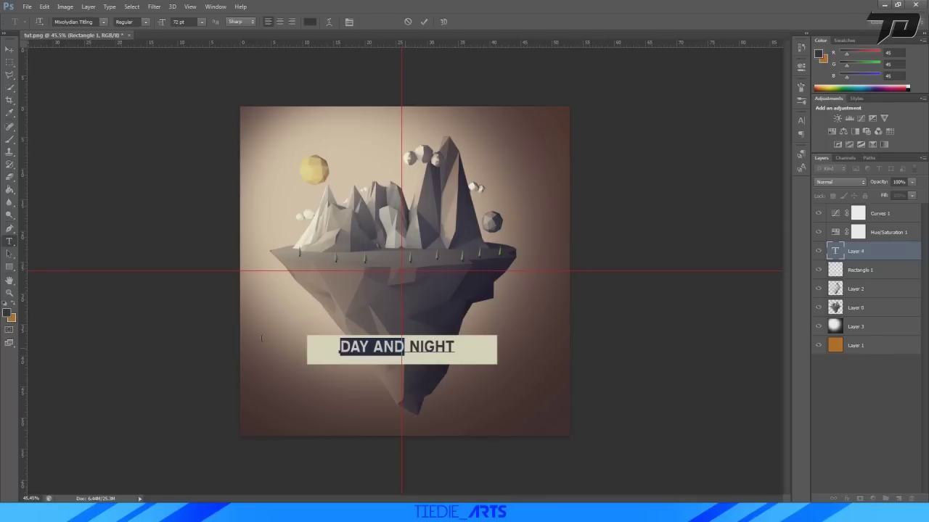
{"action": "left_click", "coordinate": [145, 22]}
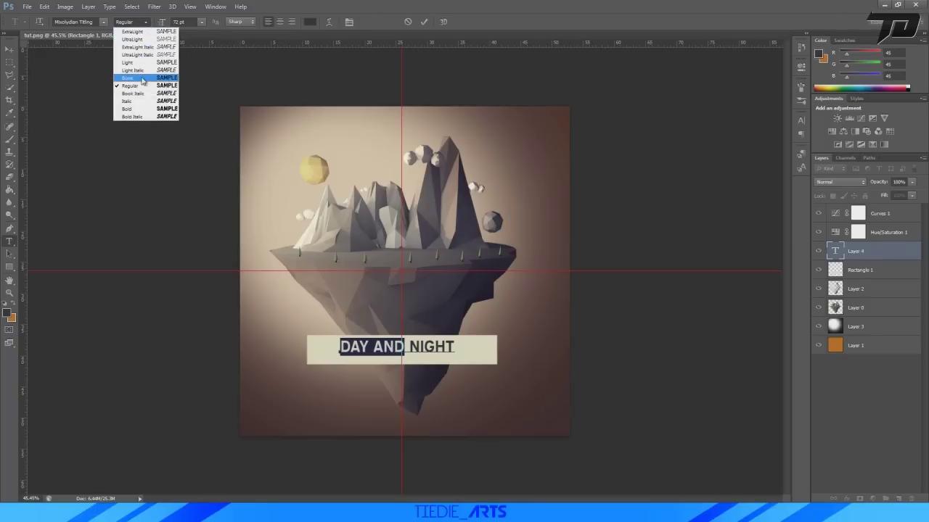
{"action": "left_click", "coordinate": [140, 39]}
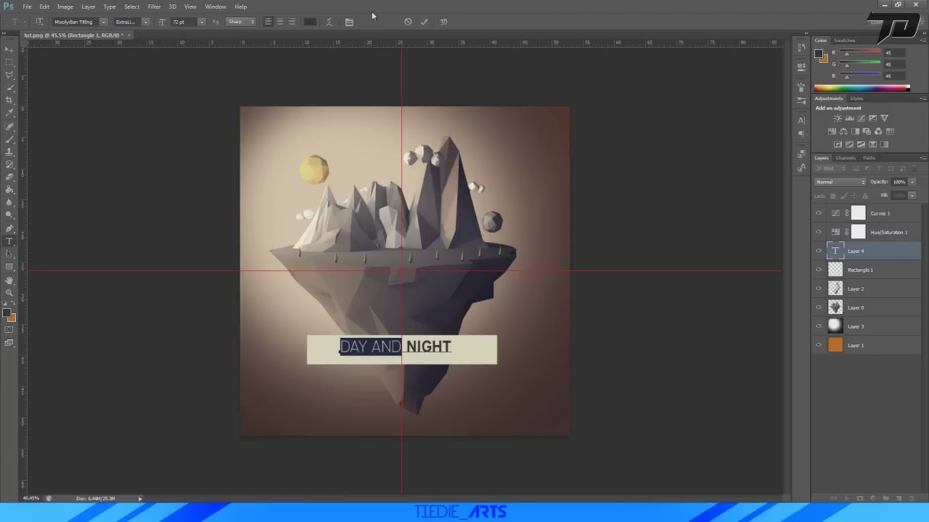
{"action": "left_click", "coordinate": [424, 22]}
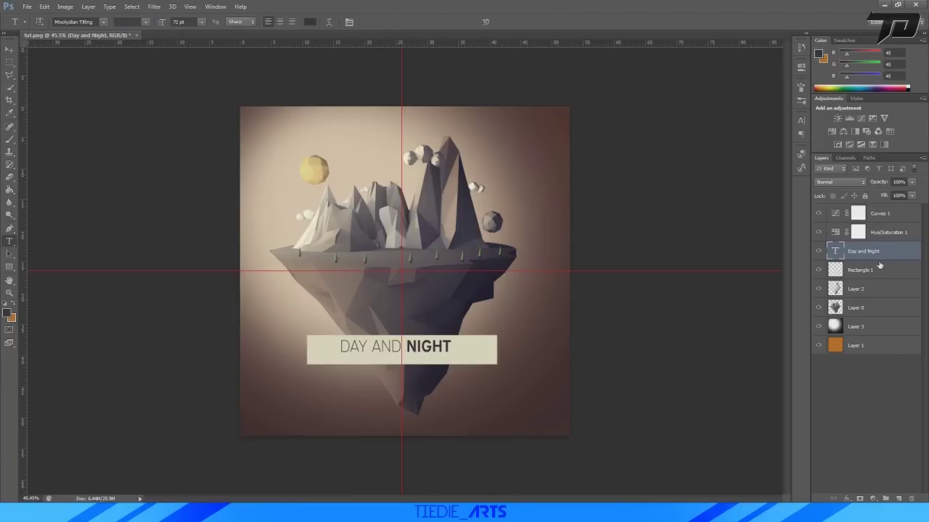
Scale the title to about 167% so it fills the cream rectangle, centred on the vertical guide
{"action": "key", "text": "ctrl+t"}
{"action": "mouse_move", "coordinate": [450, 355]}
{"action": "left_mouse_down"}
{"action": "mouse_move", "coordinate": [522, 376]}
{"action": "mouse_move", "coordinate": [451, 349]}
{"action": "left_mouse_up"}
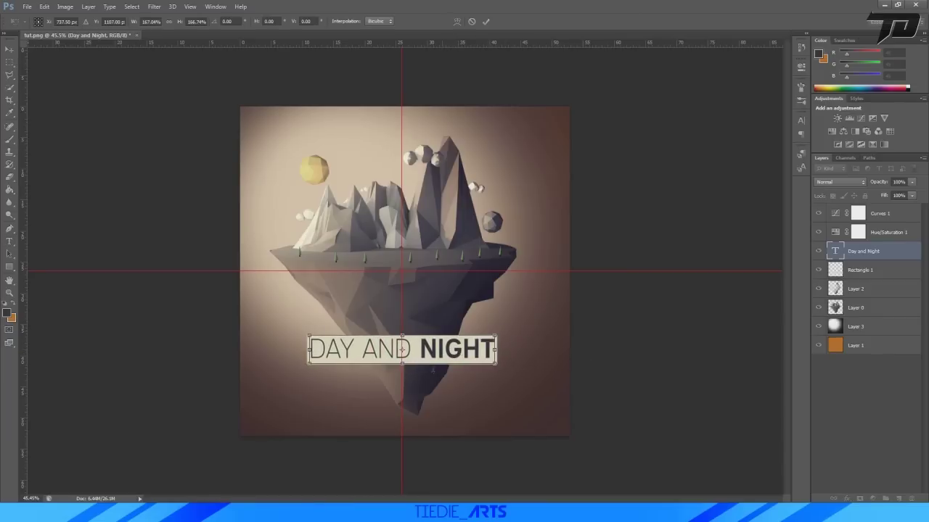
{"action": "scroll", "coordinate": [493, 343], "scroll_direction": "up", "scroll_amount": 5, "text": "alt"}
{"action": "scroll", "coordinate": [450, 341], "scroll_direction": "down", "scroll_amount": 2}
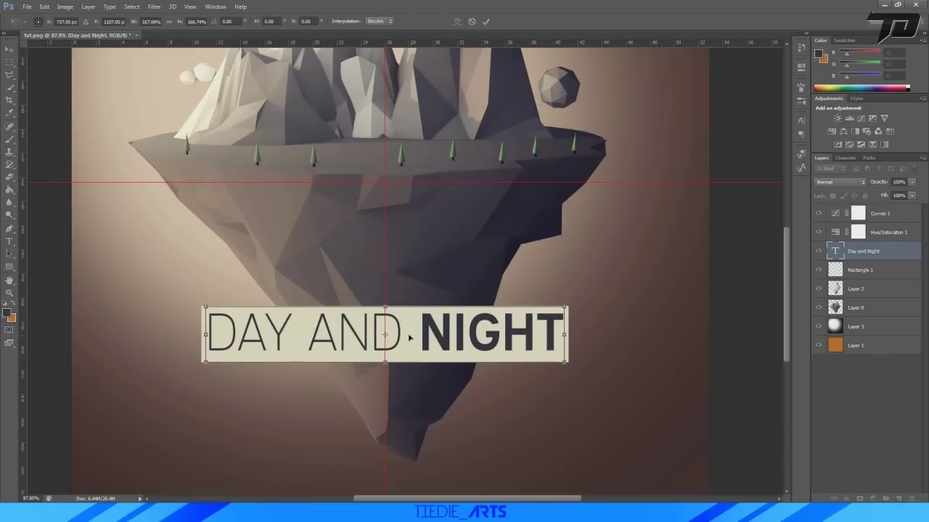
{"action": "left_click", "coordinate": [486, 22]}
{"action": "scroll", "coordinate": [486, 158], "scroll_direction": "down", "scroll_amount": 7, "text": "alt"}
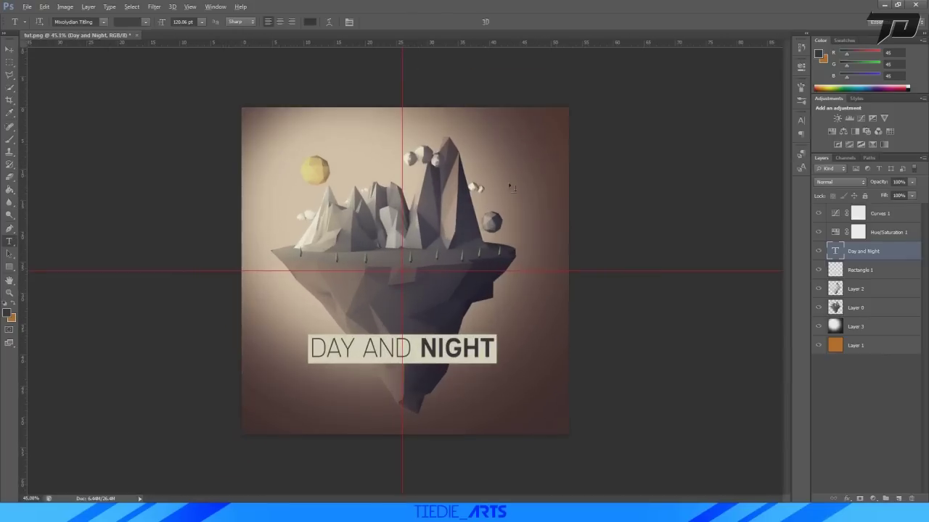
Lower the opacity of the Rectangle 1 layer to 84%
{"action": "left_click", "coordinate": [874, 271]}
{"action": "left_click", "coordinate": [912, 182]}
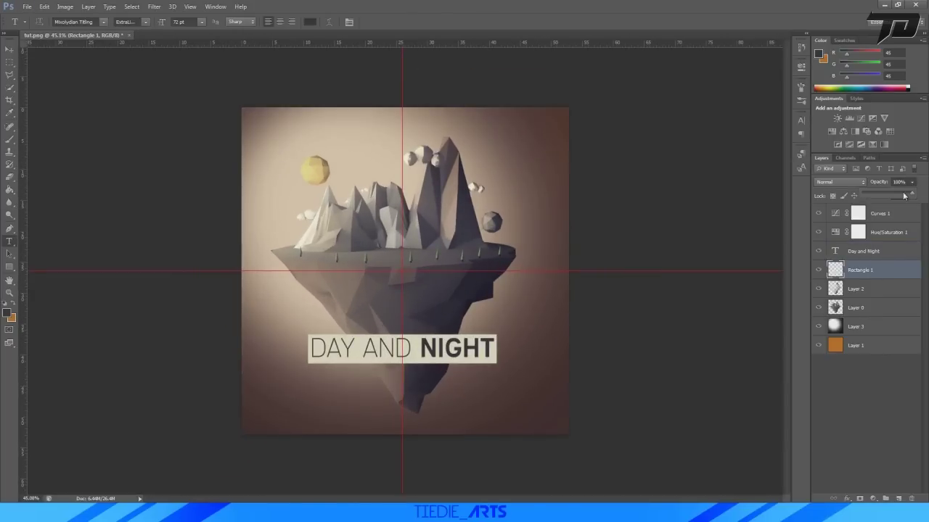
{"action": "left_click_drag", "start_coordinate": [909, 196], "coordinate": [906, 196]}
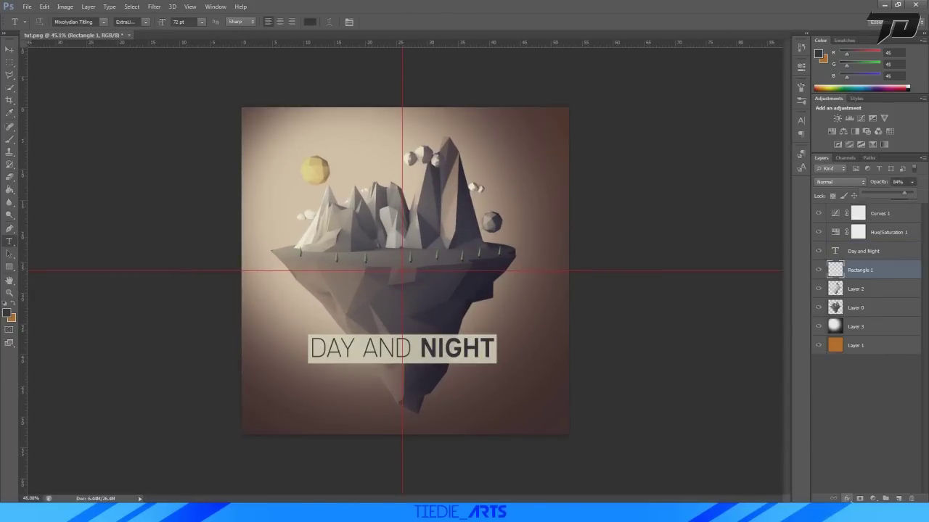
Add a Multiply drop shadow to Rectangle 1 with 75% opacity, 132° angle, 3% spread, 16 px size and a larger distance
{"action": "left_click", "coordinate": [846, 498]}
{"action": "left_click", "coordinate": [869, 493]}
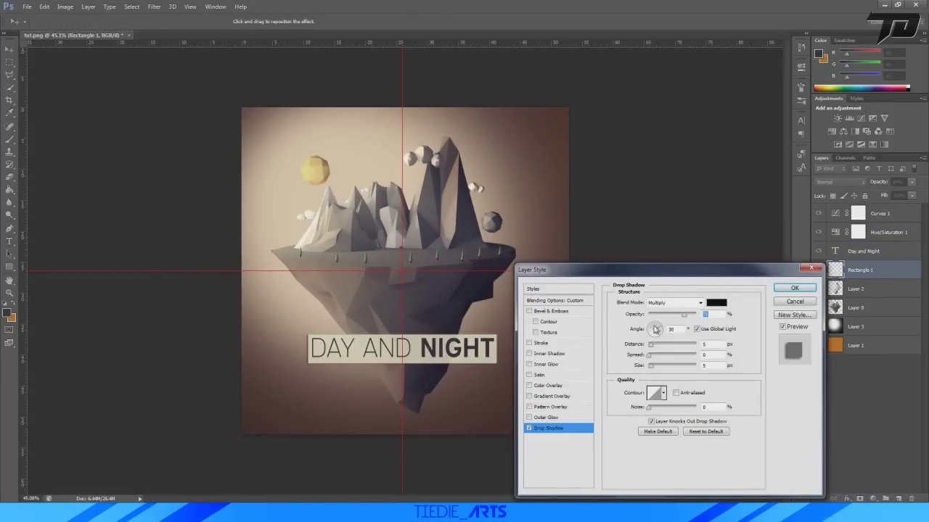
{"action": "mouse_move", "coordinate": [652, 345]}
{"action": "left_mouse_down"}
{"action": "mouse_move", "coordinate": [653, 366]}
{"action": "mouse_move", "coordinate": [660, 349]}
{"action": "left_mouse_up"}
{"action": "left_click", "coordinate": [649, 355]}
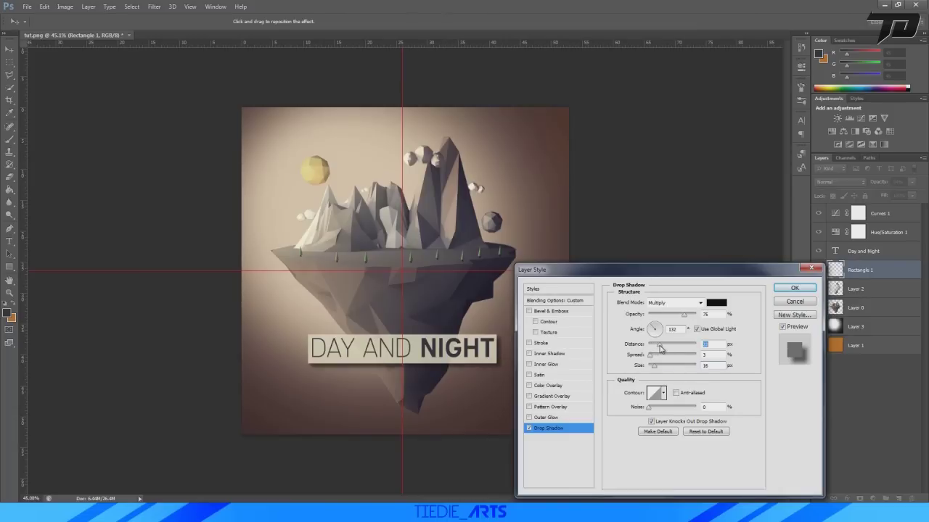
{"action": "left_click", "coordinate": [794, 288]}
{"action": "scroll", "coordinate": [529, 314], "scroll_direction": "down", "scroll_amount": 1, "text": "alt"}
{"action": "scroll", "coordinate": [529, 317], "scroll_direction": "up", "scroll_amount": 2, "text": "alt"}
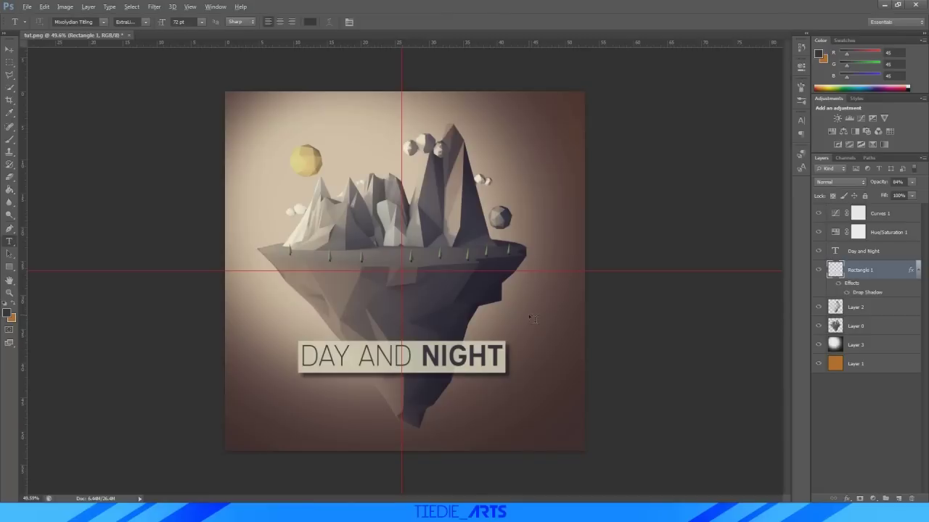